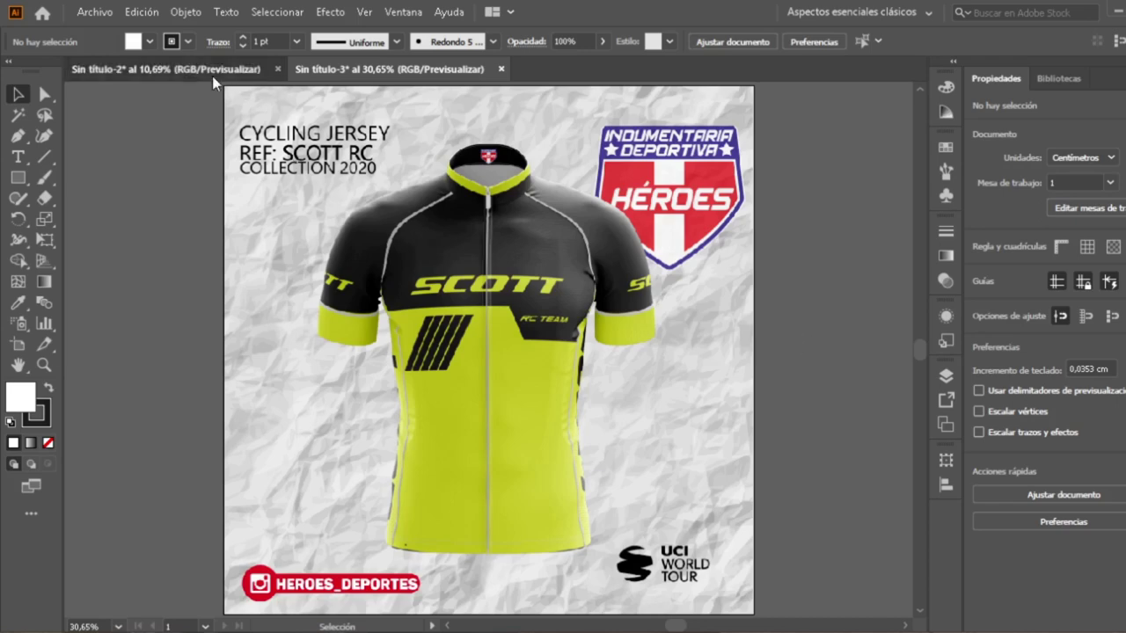
pyautogui.click(212, 74)
pyautogui.moveTo(628, 446)
pyautogui.mouseDown()
pyautogui.moveTo(597, 253)
pyautogui.moveTo(587, 278)
pyautogui.moveTo(704, 495)
pyautogui.moveTo(646, 494)
pyautogui.moveTo(655, 417)
pyautogui.moveTo(628, 427)
pyautogui.mouseUp()
pyautogui.click(390, 69)
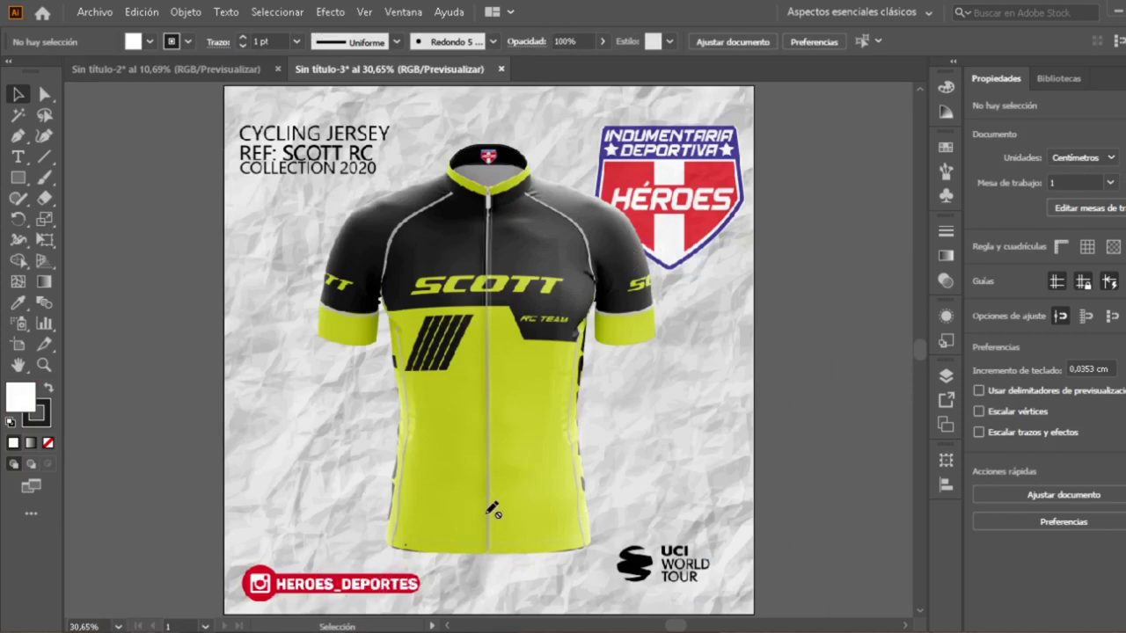
pyautogui.moveTo(415, 239); pyautogui.dragTo(577, 324)
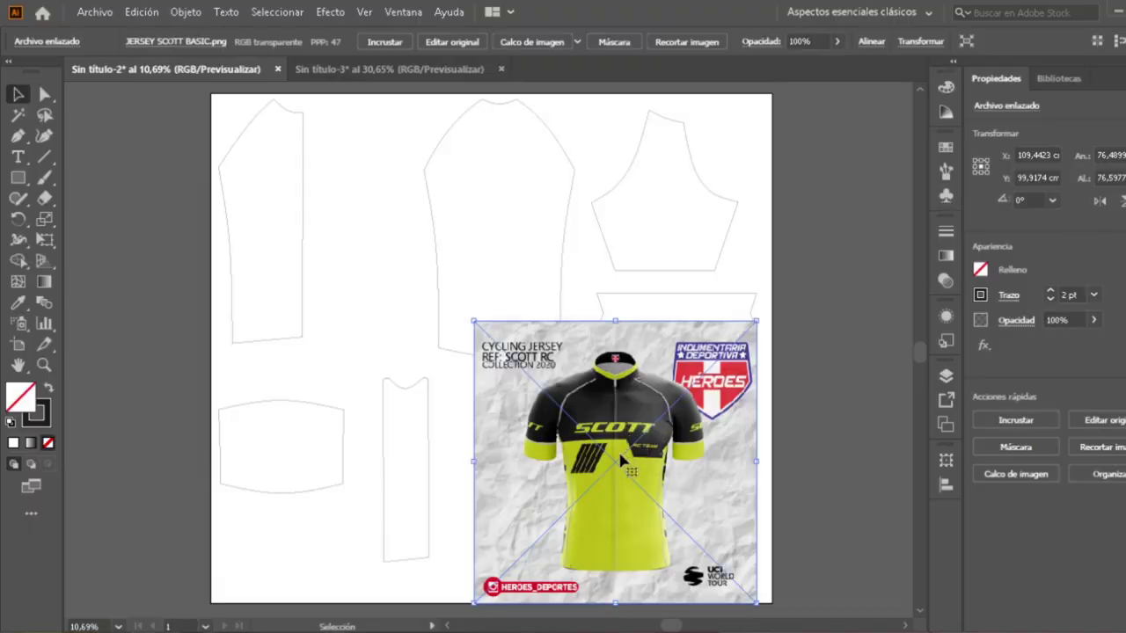
# - Move the linked jersey image off the pattern pieces to the empty area just right of the artboard
pyautogui.moveTo(621, 459); pyautogui.dragTo(504, 376)
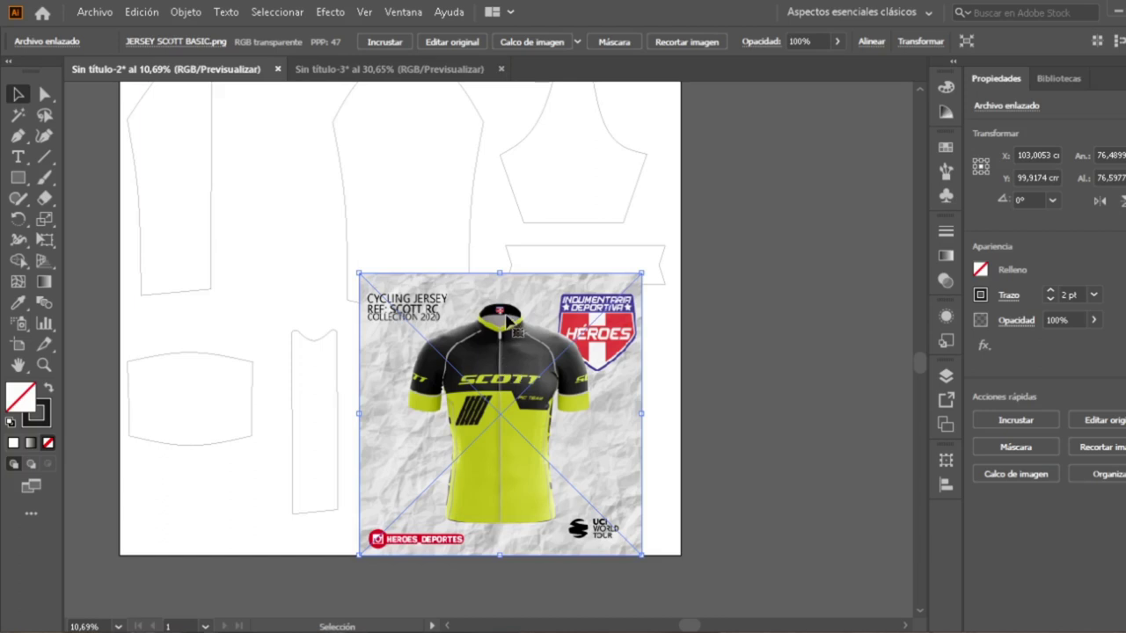
pyautogui.press('space')
pyautogui.moveTo(458, 319); pyautogui.dragTo(592, 370)
pyautogui.moveTo(667, 394); pyautogui.dragTo(801, 288)
pyautogui.moveTo(625, 258); pyautogui.dragTo(440, 269)
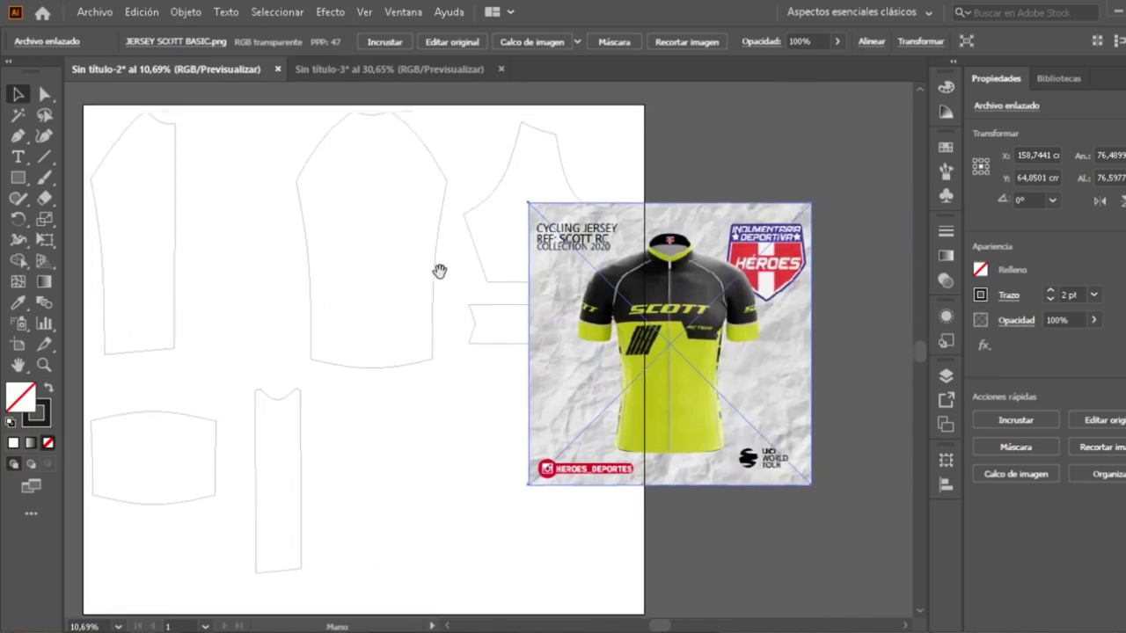
pyautogui.moveTo(559, 312); pyautogui.dragTo(692, 313)
pyautogui.moveTo(409, 274); pyautogui.dragTo(440, 276)
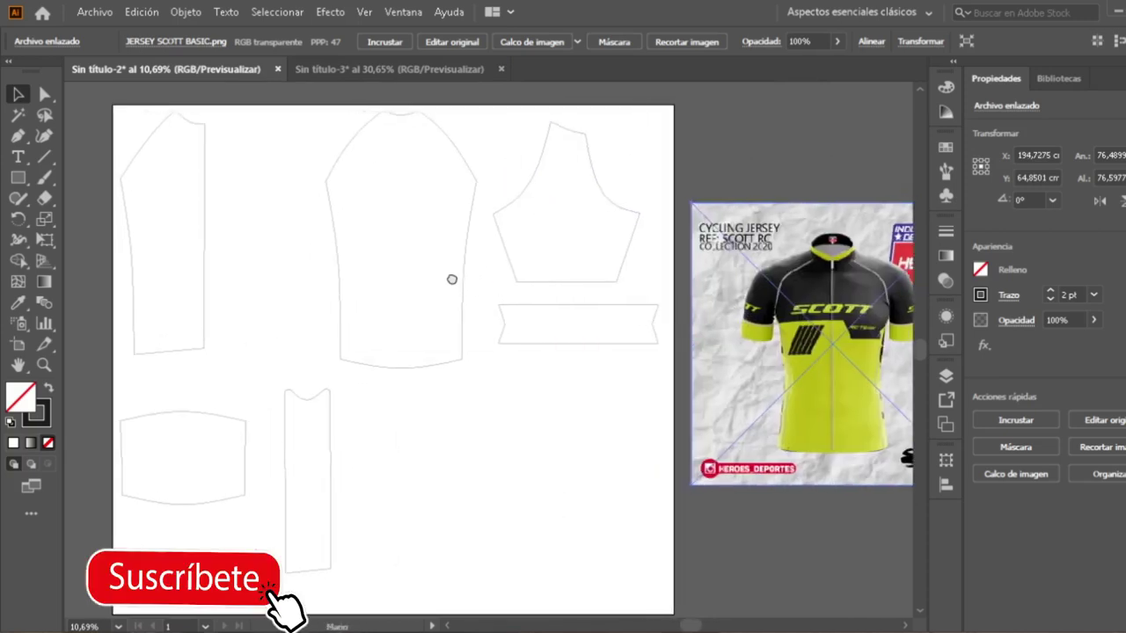
pyautogui.moveTo(514, 302); pyautogui.dragTo(606, 367)
pyautogui.click(601, 391)
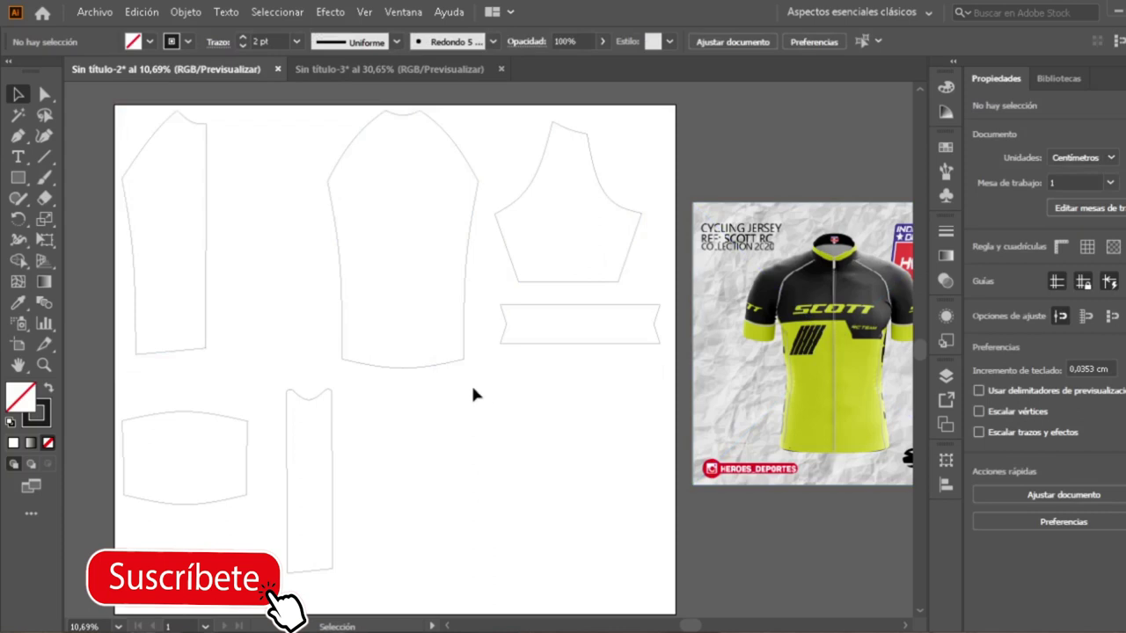
# - Draw a rectangle of about 40.75 × 71.52 cm enclosing the large body pattern piece in the middle of the artboard's upper row
pyautogui.moveTo(704, 346)
pyautogui.mouseDown()
pyautogui.moveTo(689, 346)
pyautogui.moveTo(719, 336)
pyautogui.moveTo(709, 334)
pyautogui.mouseUp()
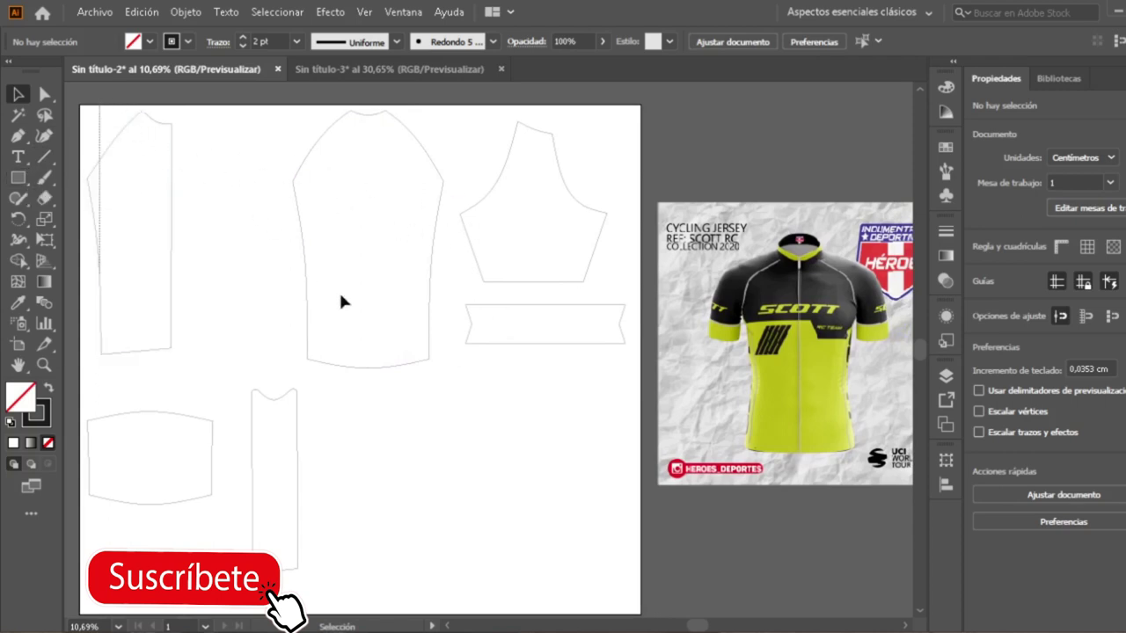
pyautogui.moveTo(561, 495); pyautogui.dragTo(608, 543)
pyautogui.click(563, 468)
pyautogui.scroll(1, 352, 191)
pyautogui.click(18, 178)
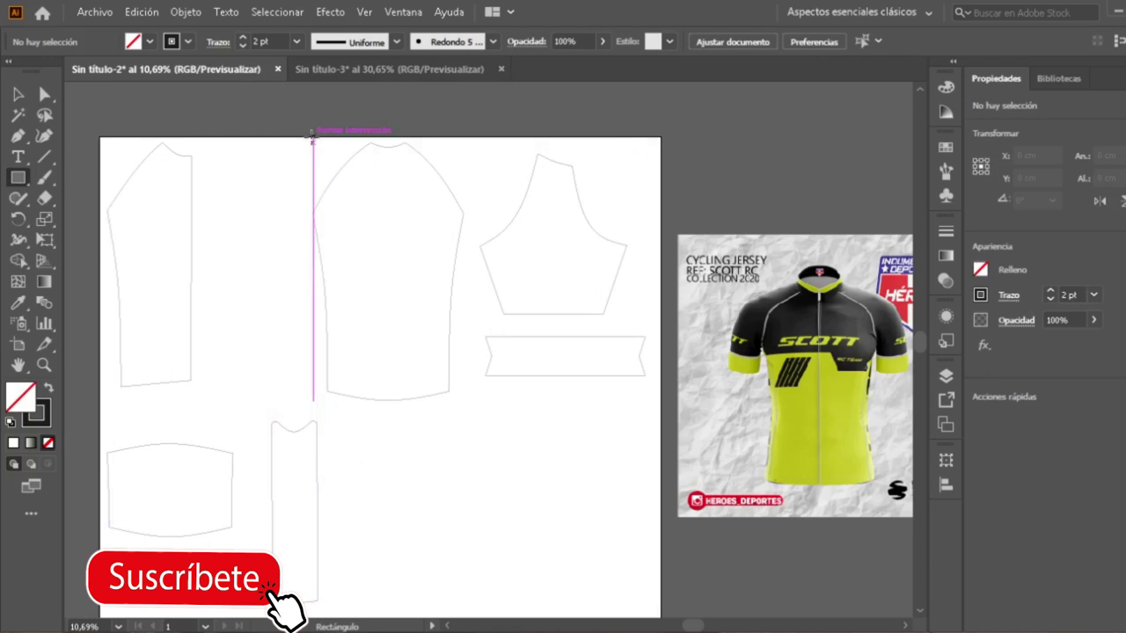
pyautogui.moveTo(312, 137); pyautogui.dragTo(467, 402)
pyautogui.hscroll(-3, 304, 238)
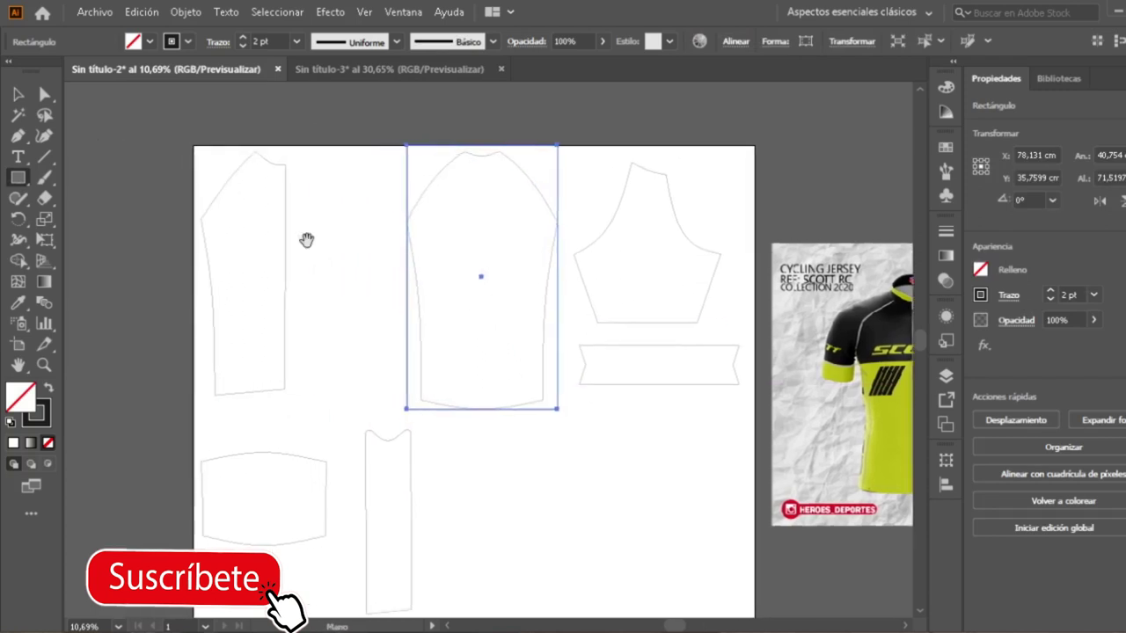
# - Move the rectangle off the pattern piece to the empty area left of the artboard
pyautogui.click(16, 94)
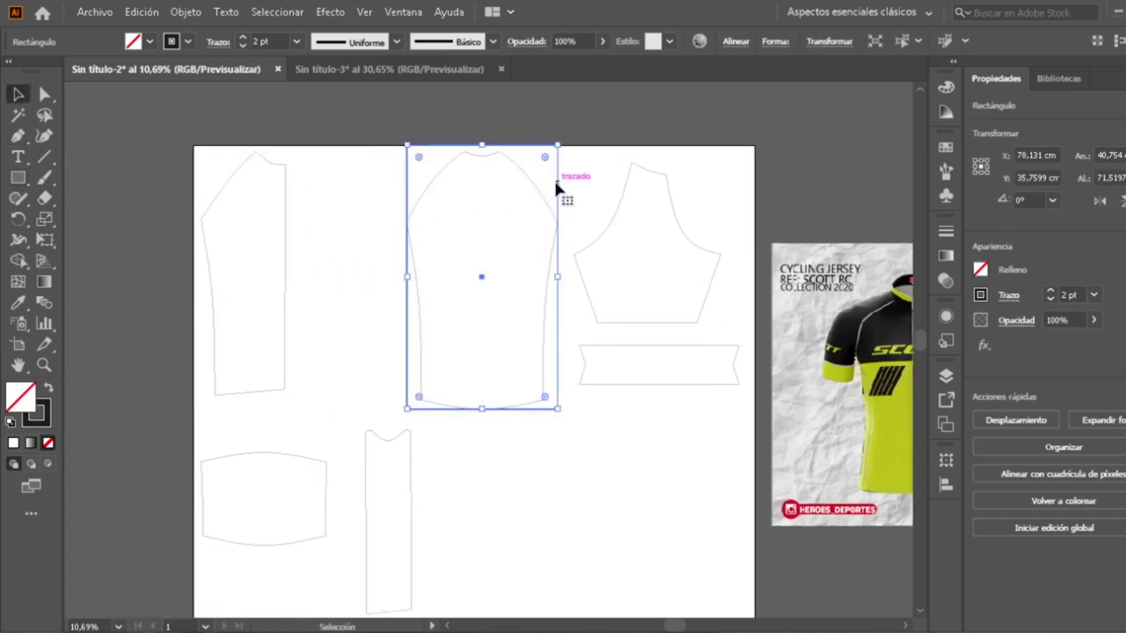
pyautogui.moveTo(553, 178); pyautogui.dragTo(185, 219)
pyautogui.hscroll(-5, 264, 208)
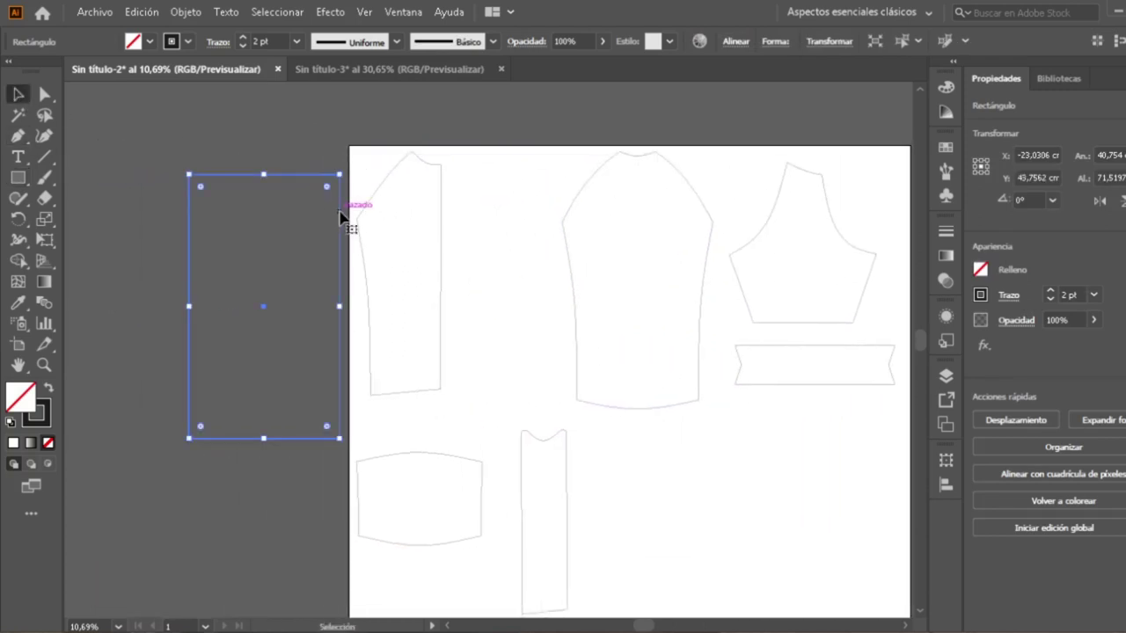
pyautogui.moveTo(342, 219); pyautogui.dragTo(264, 217)
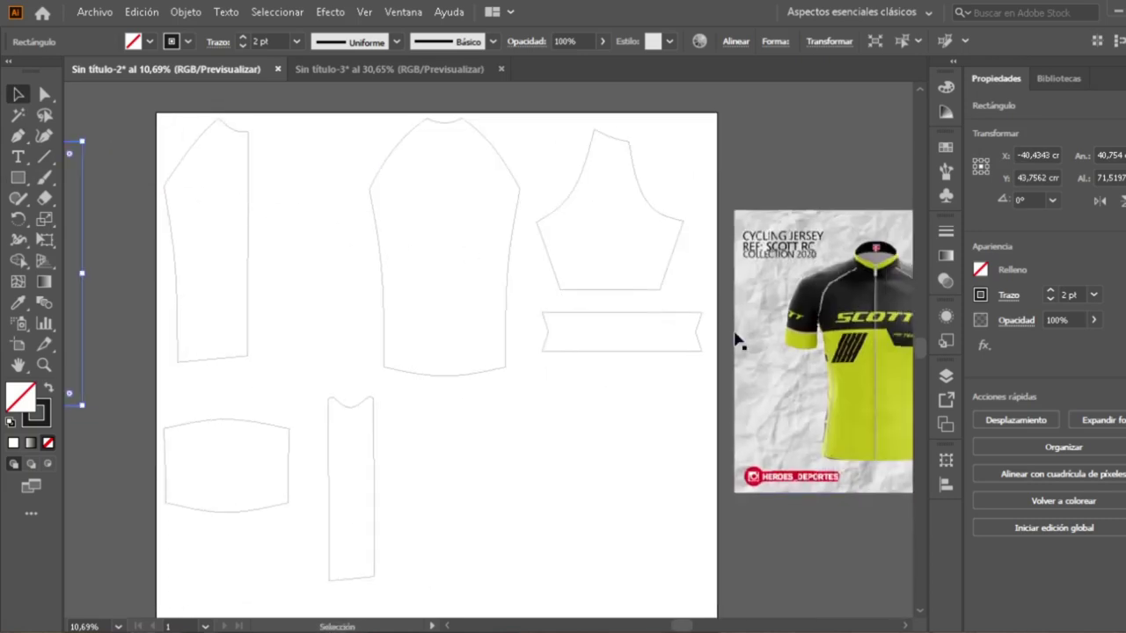
# - Place the jersey reference image just right of the rectangle, overlapping the artboard's left edge
pyautogui.moveTo(251, 113); pyautogui.dragTo(685, 314)
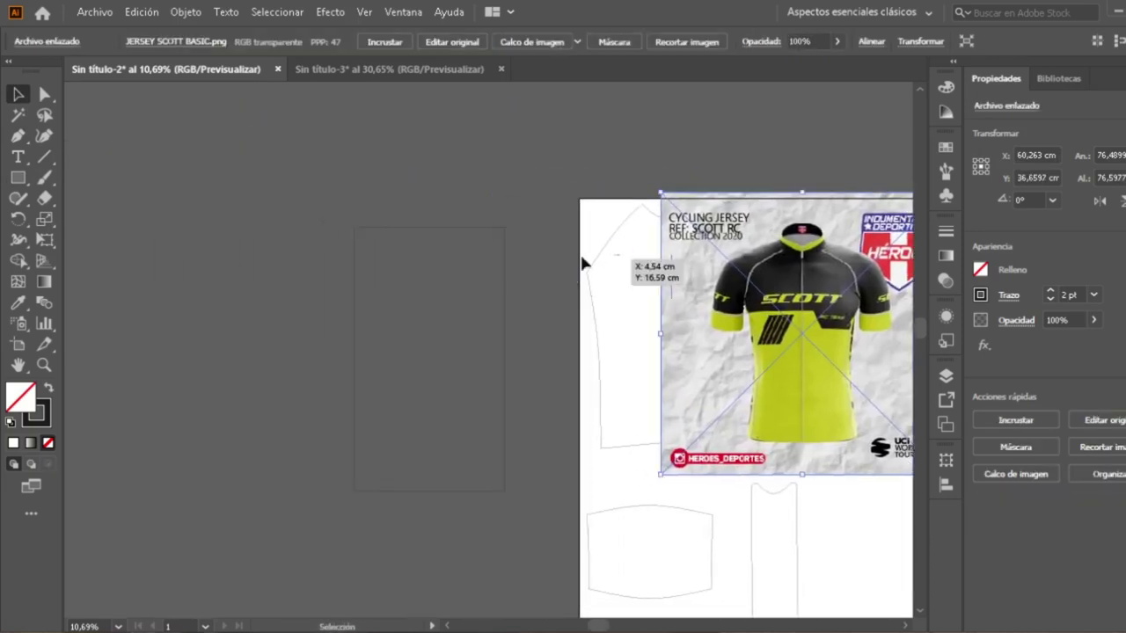
pyautogui.moveTo(508, 266); pyautogui.dragTo(440, 235)
pyautogui.moveTo(737, 279); pyautogui.dragTo(607, 279)
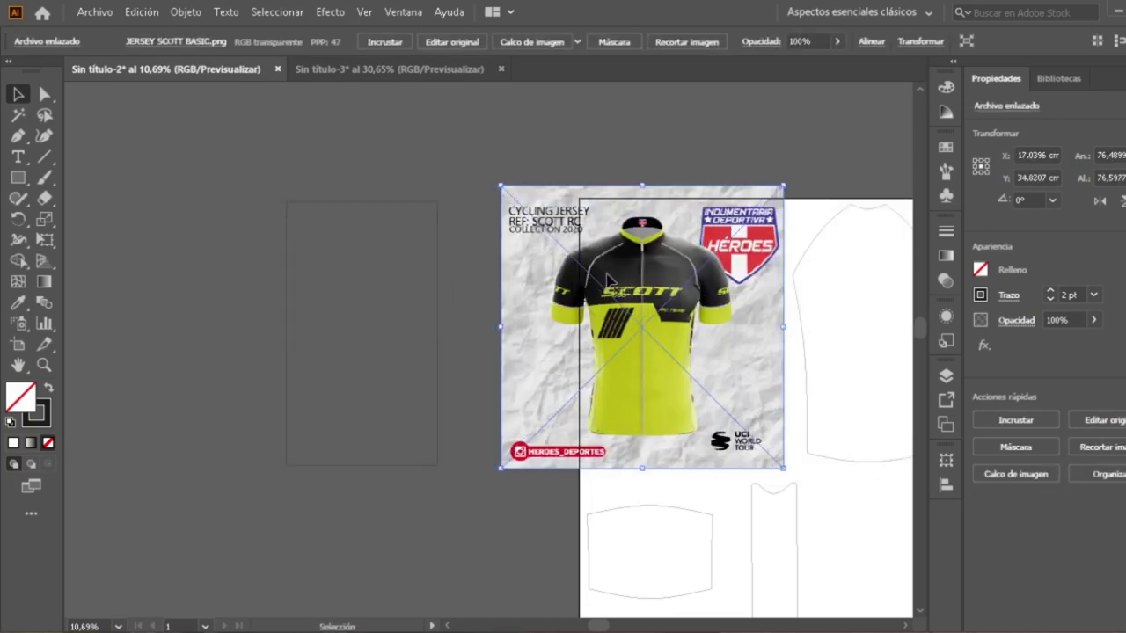
# - Fill the rectangle with near-black (070000) and deselect it
pyautogui.click(406, 200)
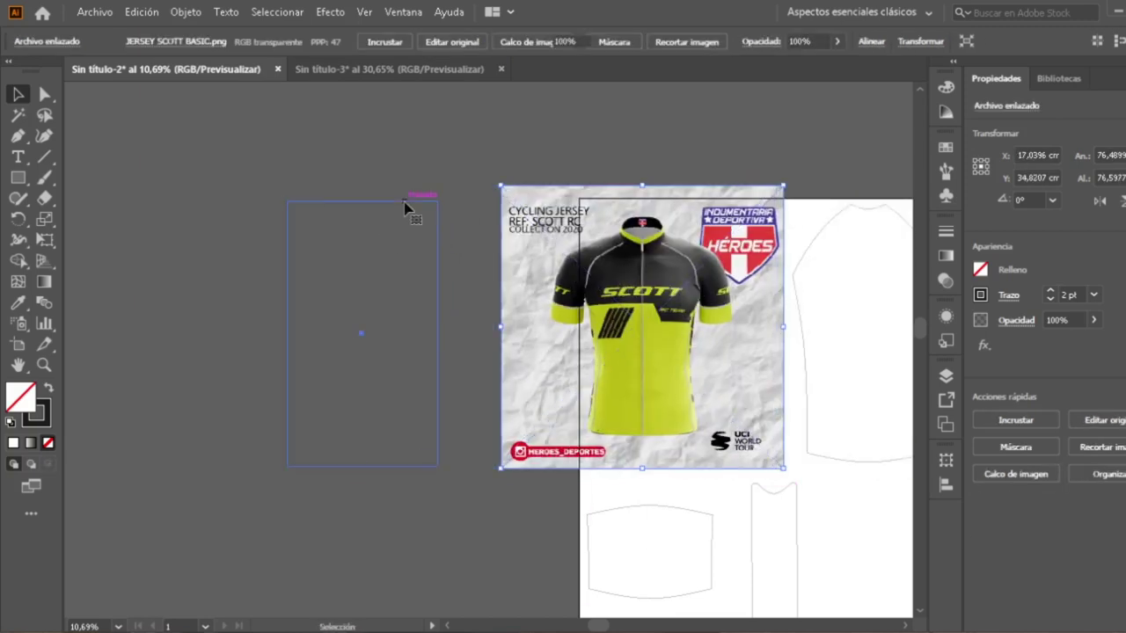
pyautogui.doubleClick(27, 401)
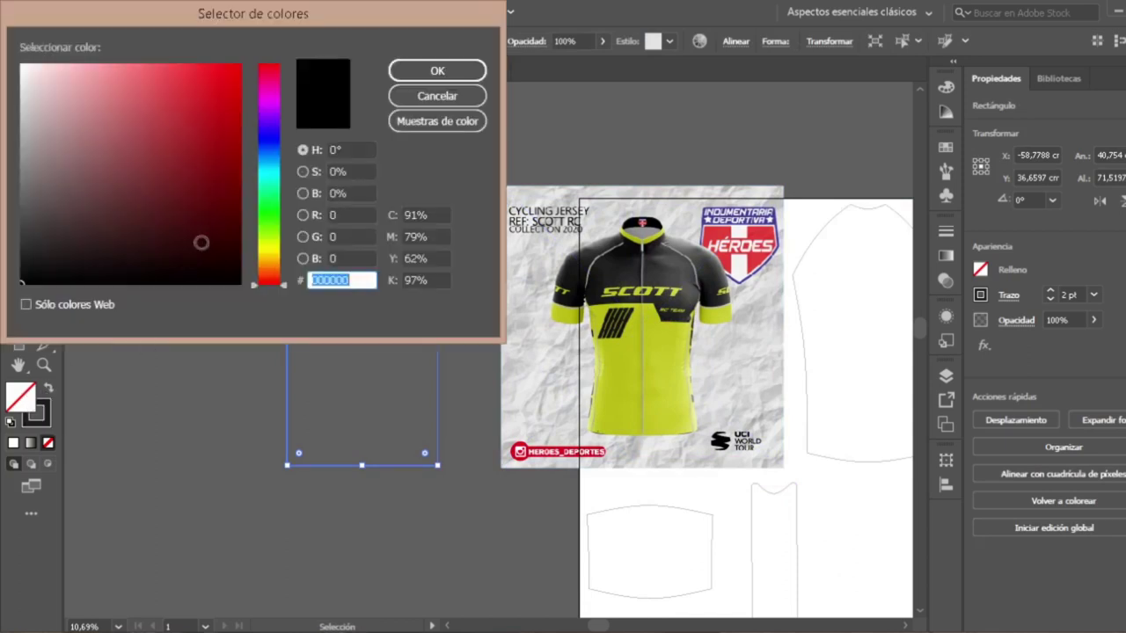
pyautogui.moveTo(201, 242); pyautogui.dragTo(248, 290)
pyautogui.click(438, 70)
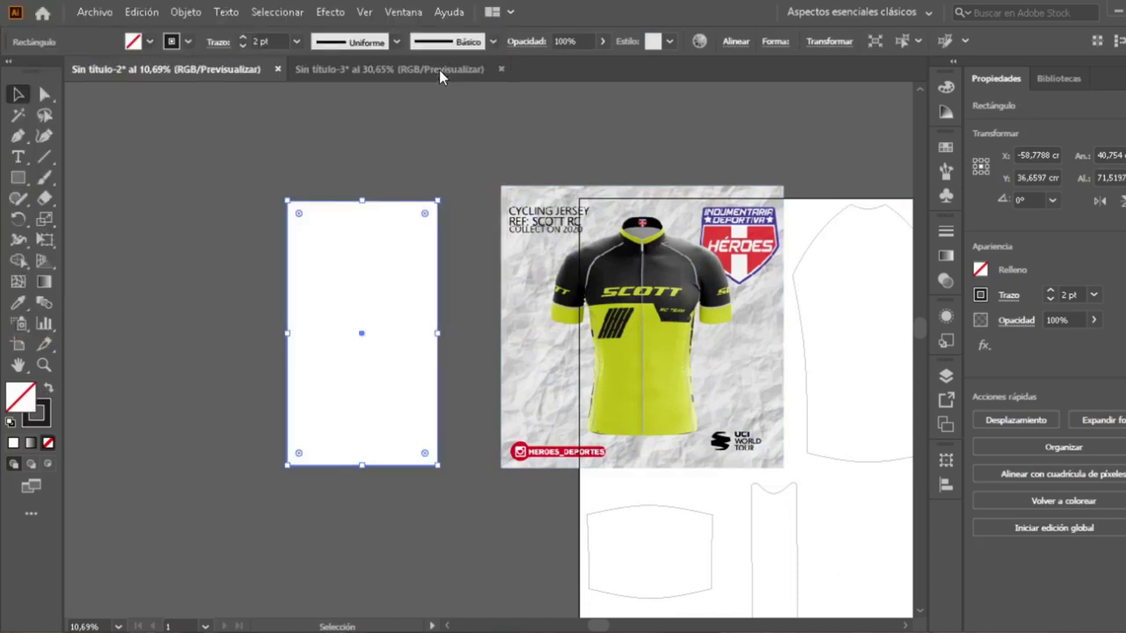
pyautogui.doubleClick(35, 400)
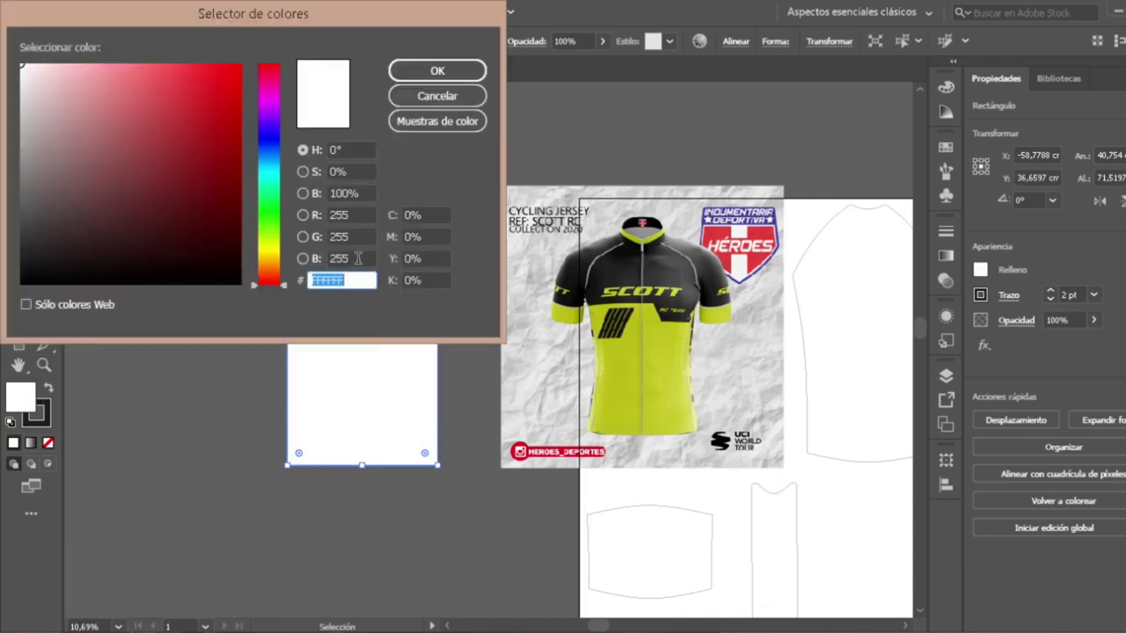
pyautogui.click(245, 286)
pyautogui.click(438, 70)
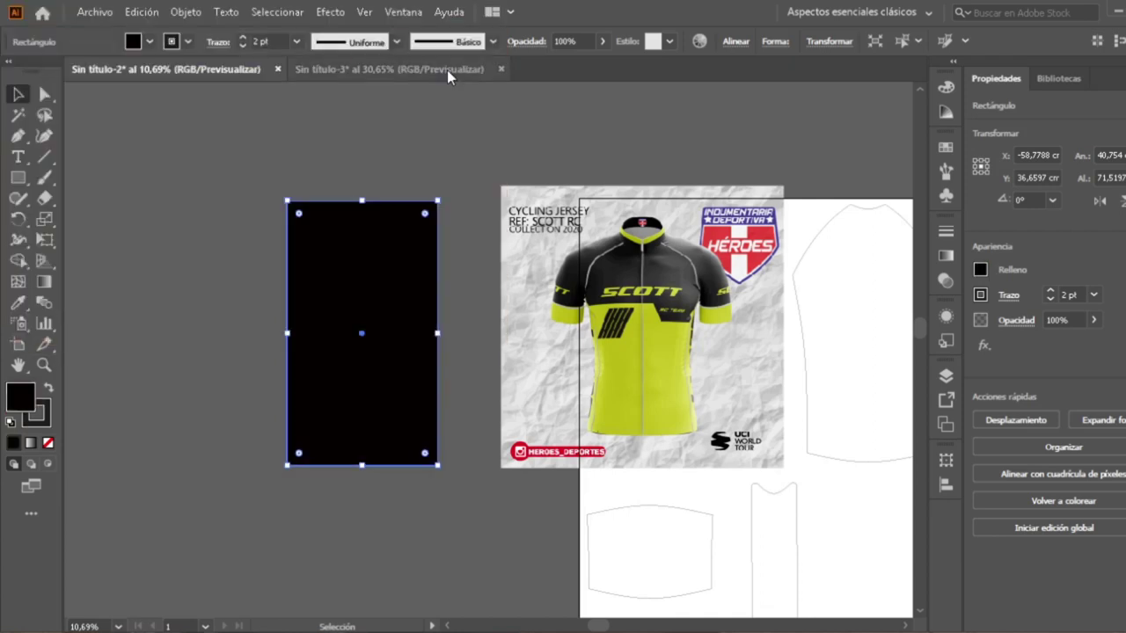
pyautogui.click(192, 156)
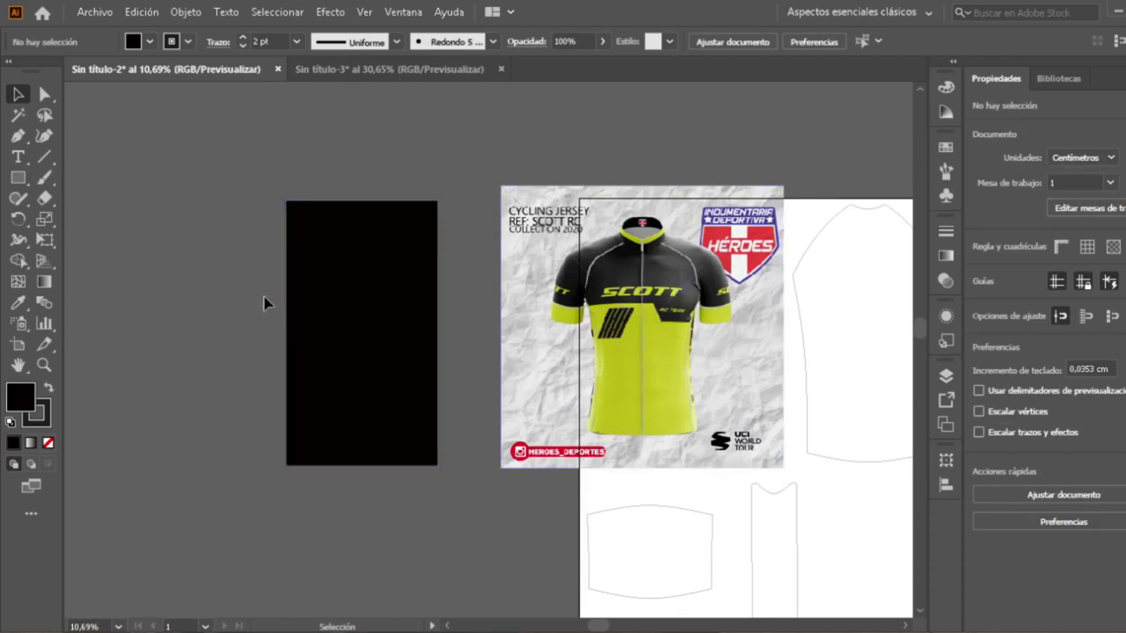
# - Draw a closed yellow-stroked Pen shape over the rectangle's lower part, its upper edge stepping down diagonally near the right side like the reference jersey
pyautogui.click(19, 139)
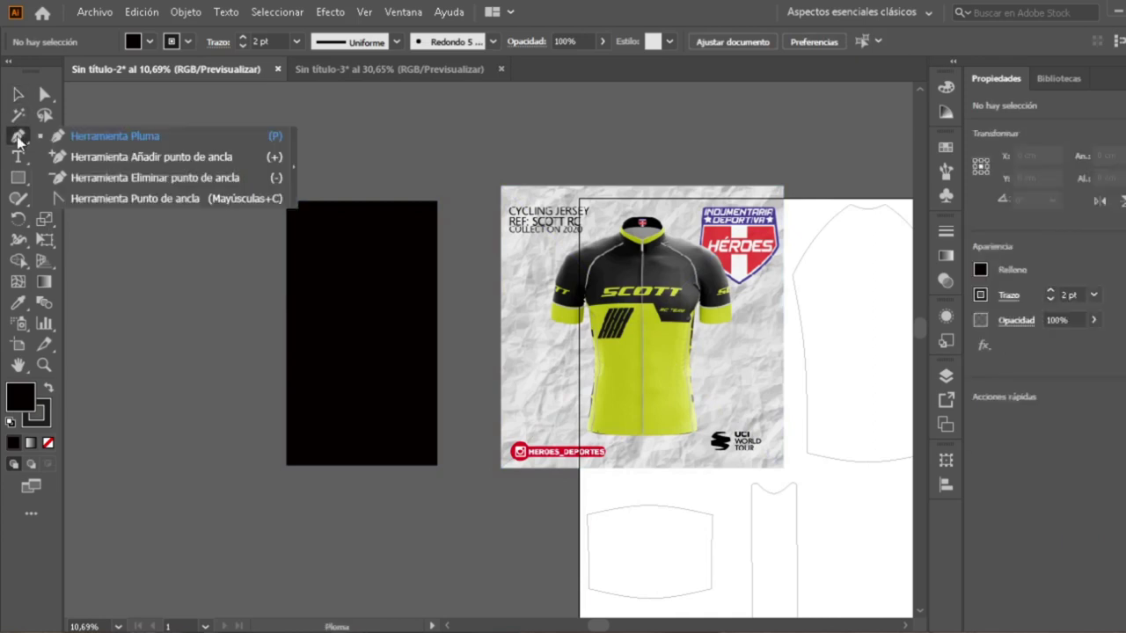
pyautogui.click(19, 141)
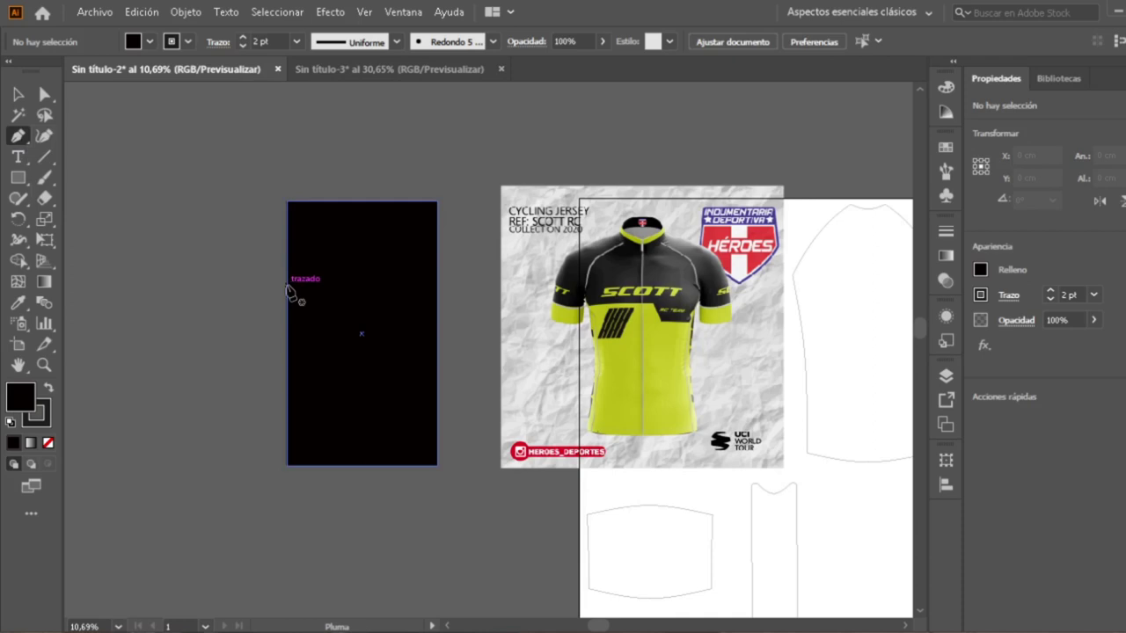
pyautogui.click(188, 43)
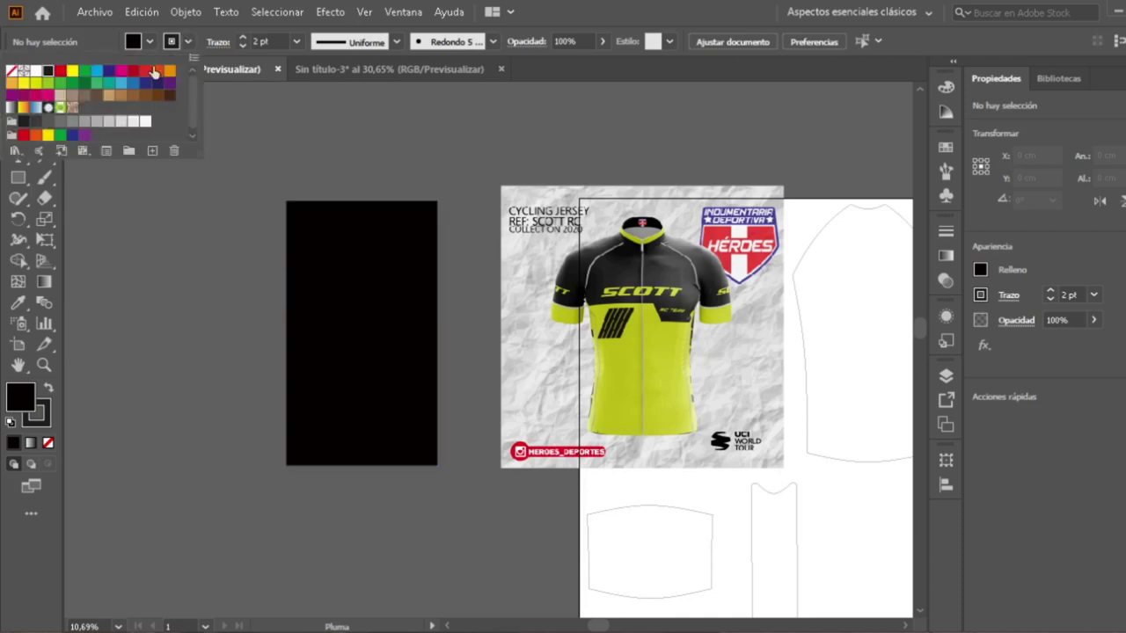
pyautogui.click(73, 72)
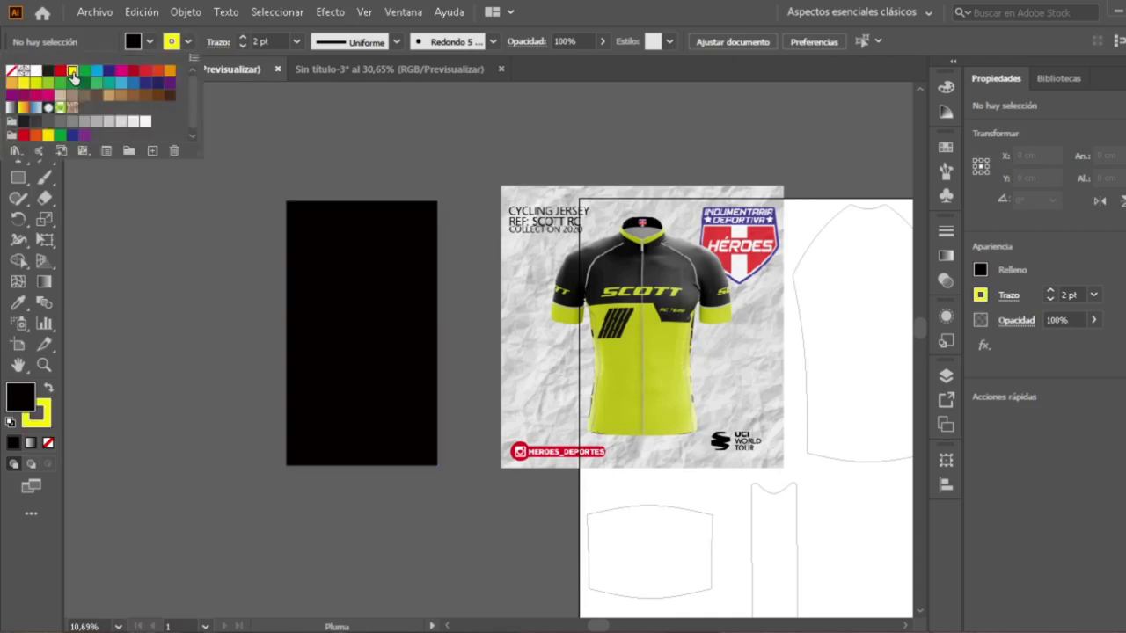
pyautogui.click(287, 275)
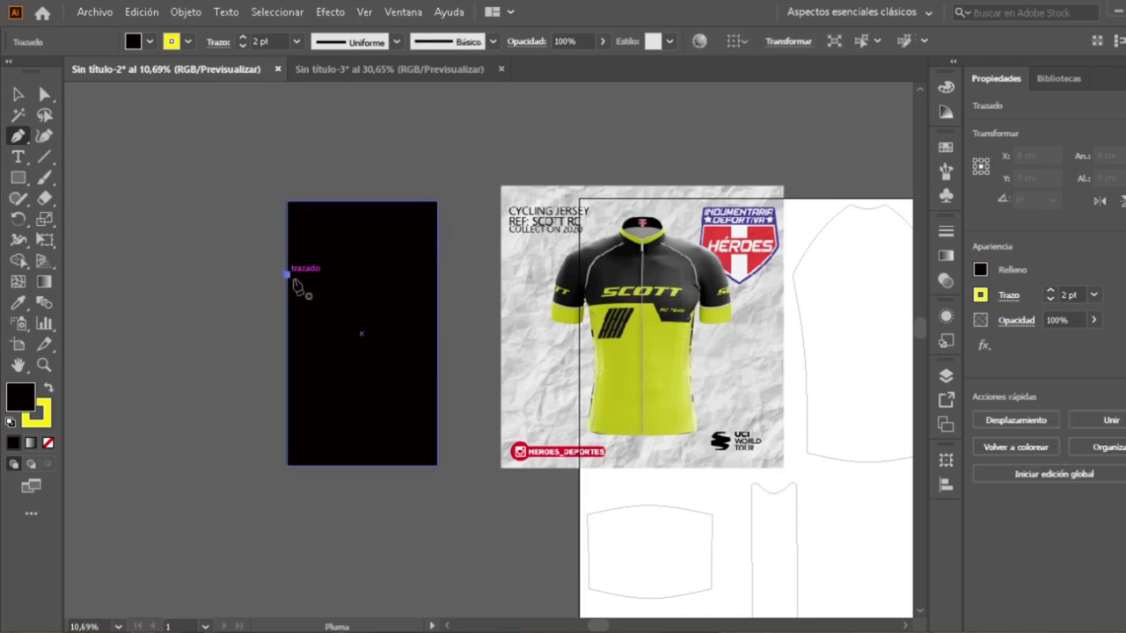
pyautogui.click(383, 275)
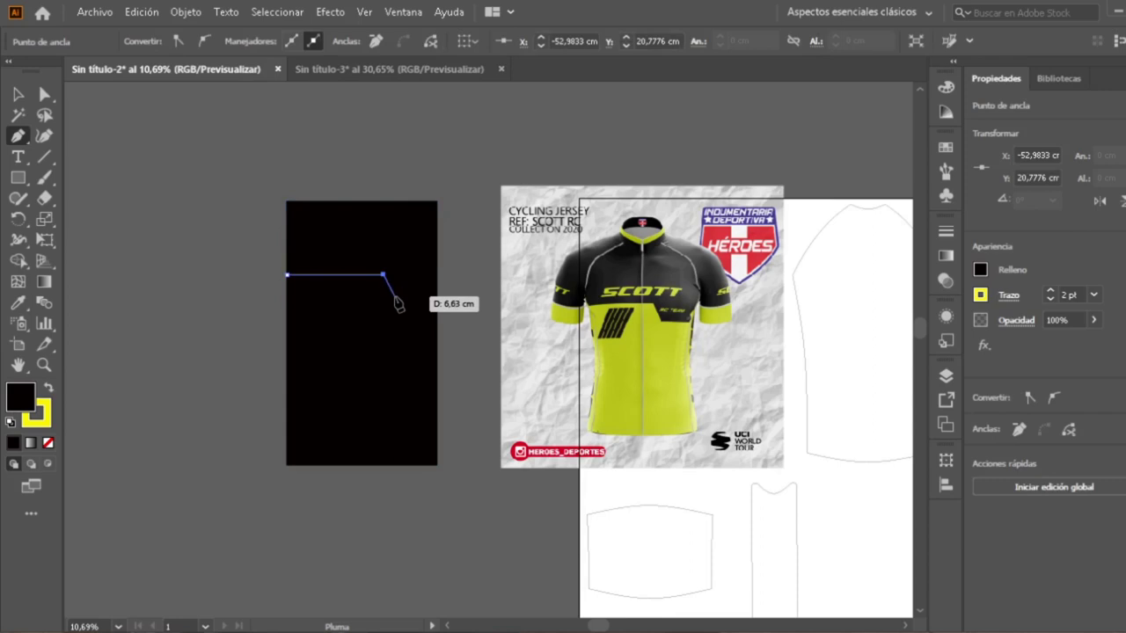
pyautogui.click(395, 296)
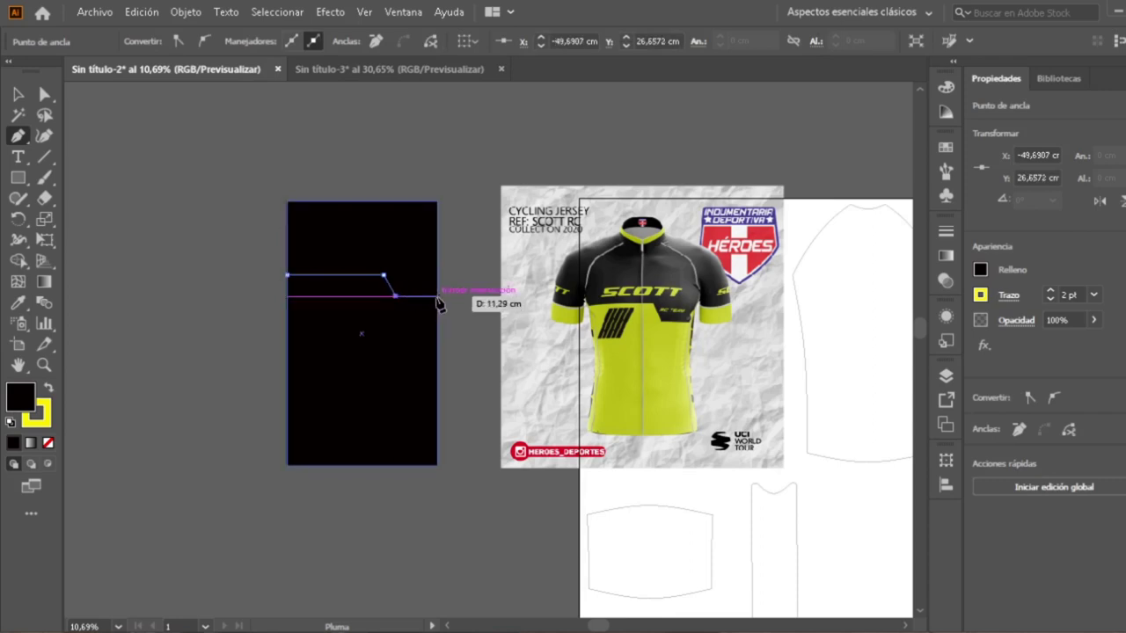
pyautogui.click(437, 297)
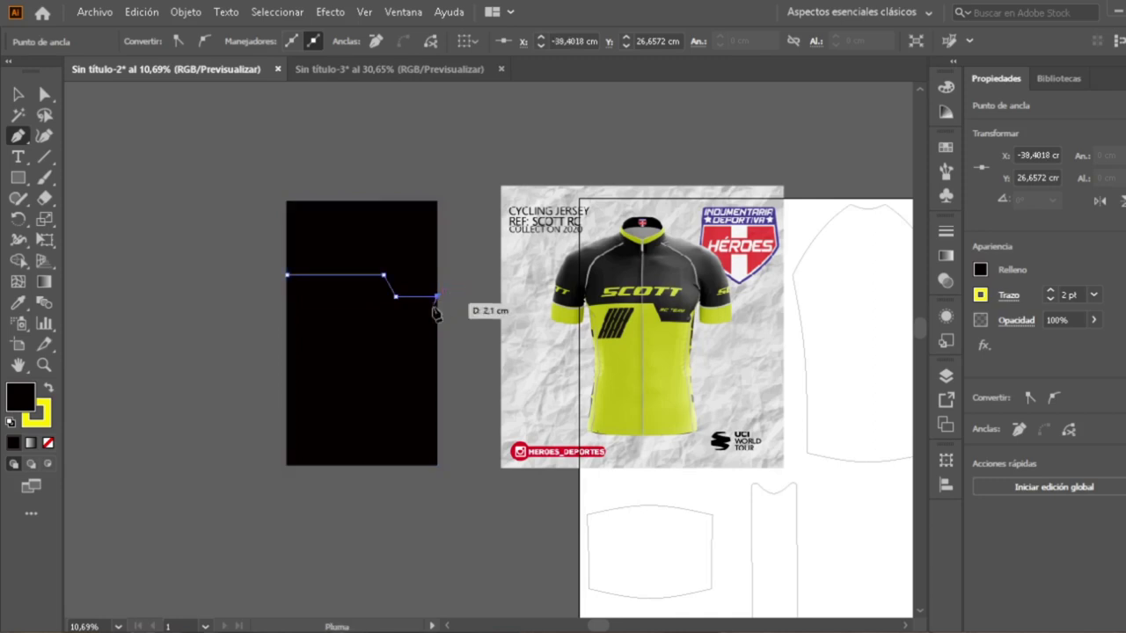
pyautogui.click(437, 466)
pyautogui.click(288, 466)
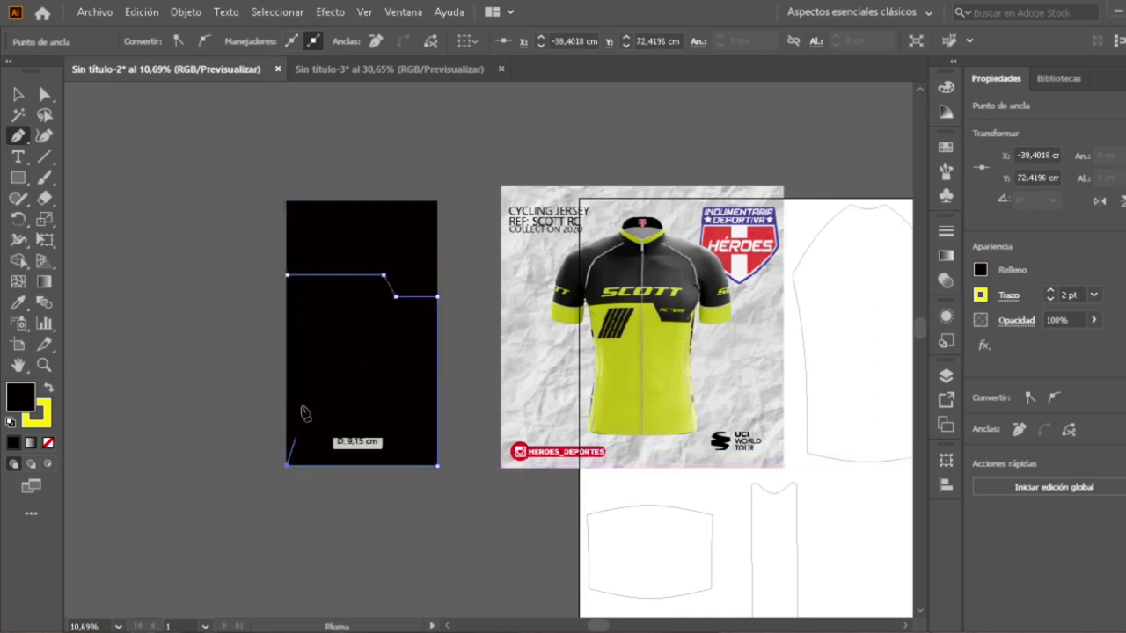
pyautogui.click(287, 276)
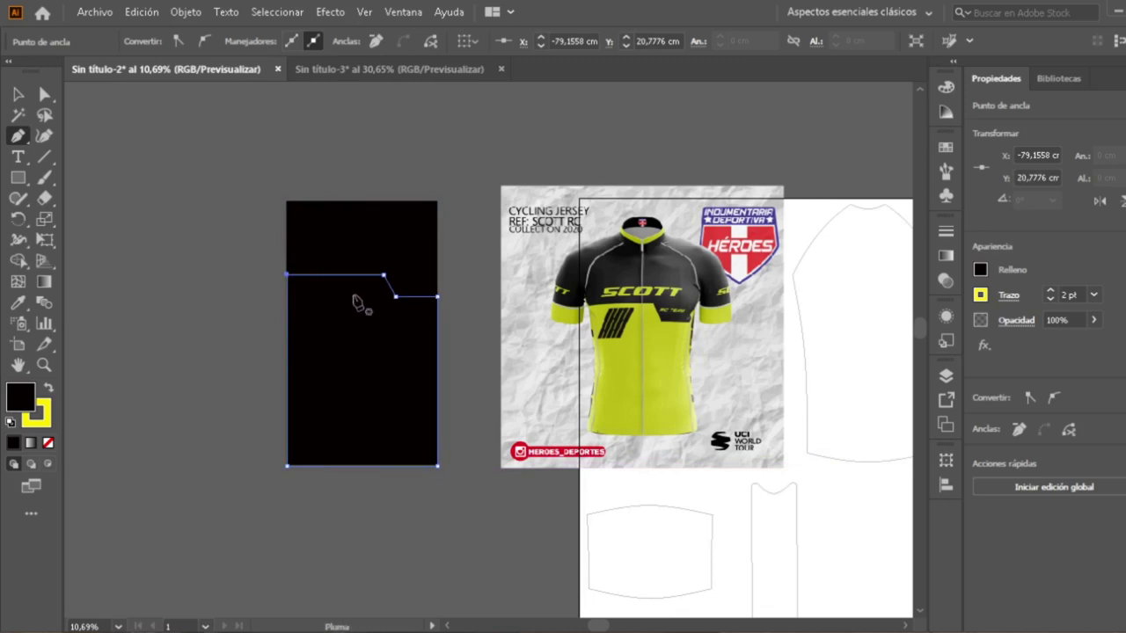
# - Fill the drawn lower shape with lime yellow DAFF00
pyautogui.click(17, 95)
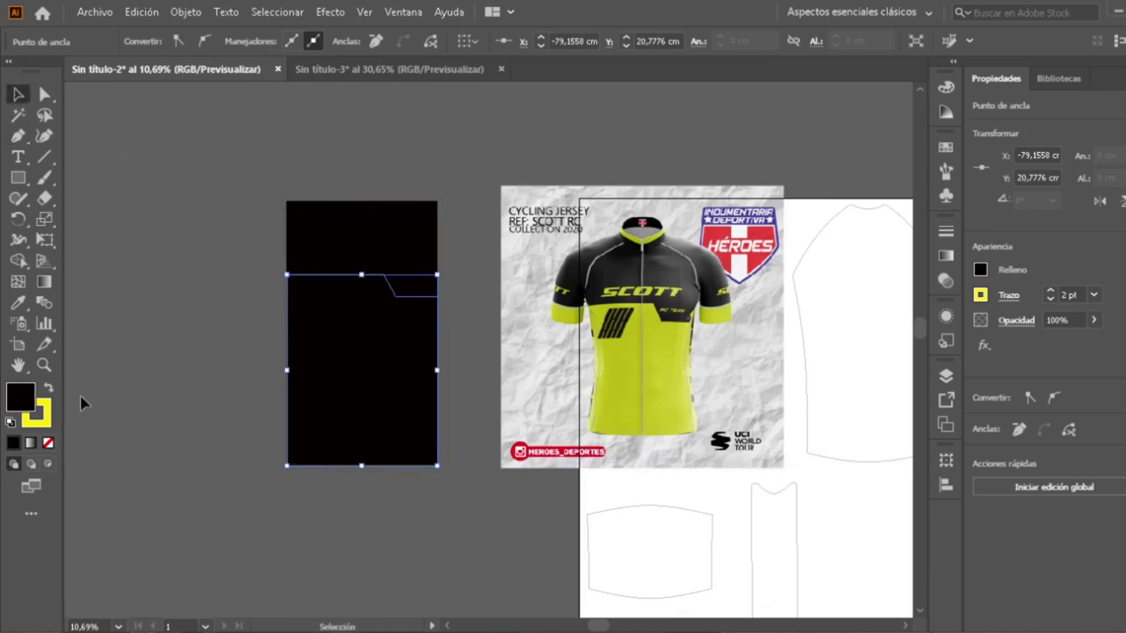
pyautogui.doubleClick(21, 400)
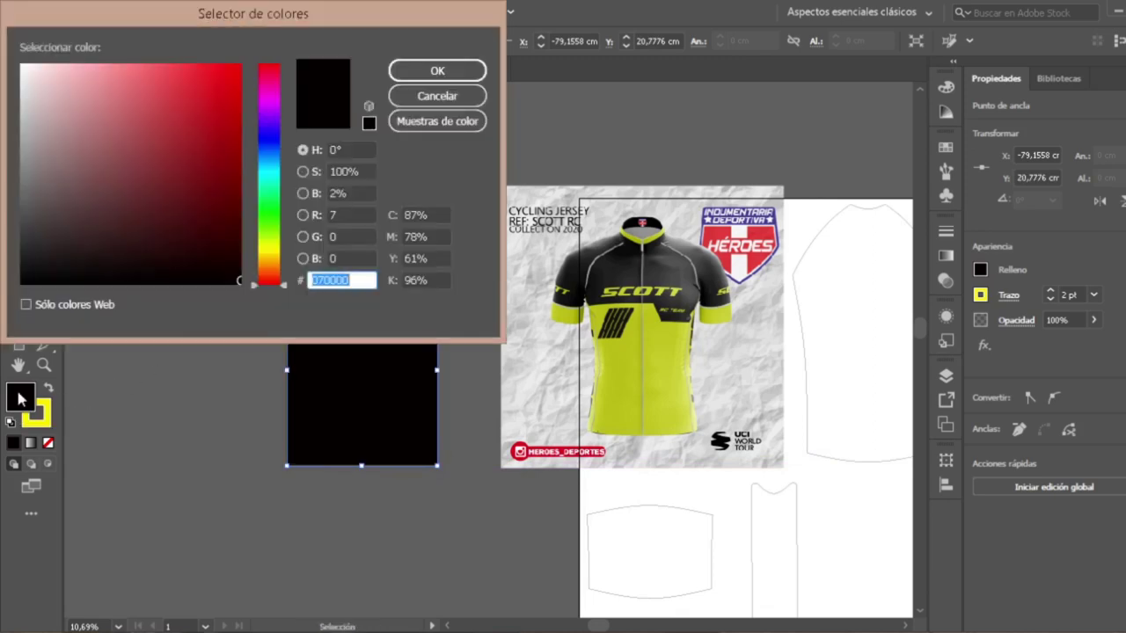
pyautogui.moveTo(262, 264); pyautogui.dragTo(272, 249)
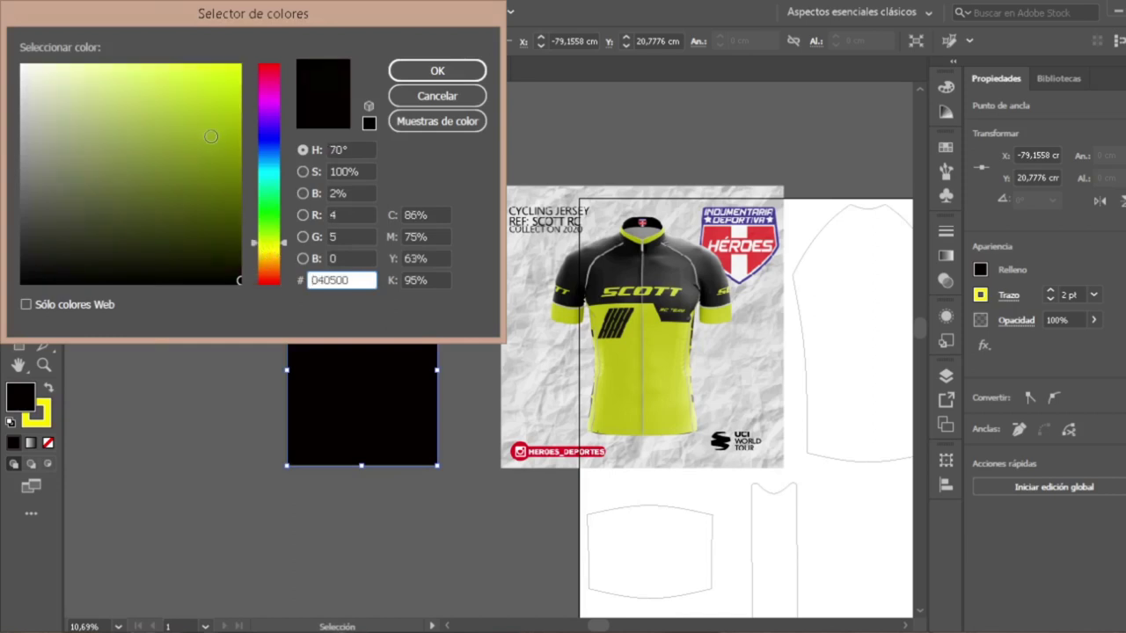
pyautogui.moveTo(211, 137); pyautogui.dragTo(256, 62)
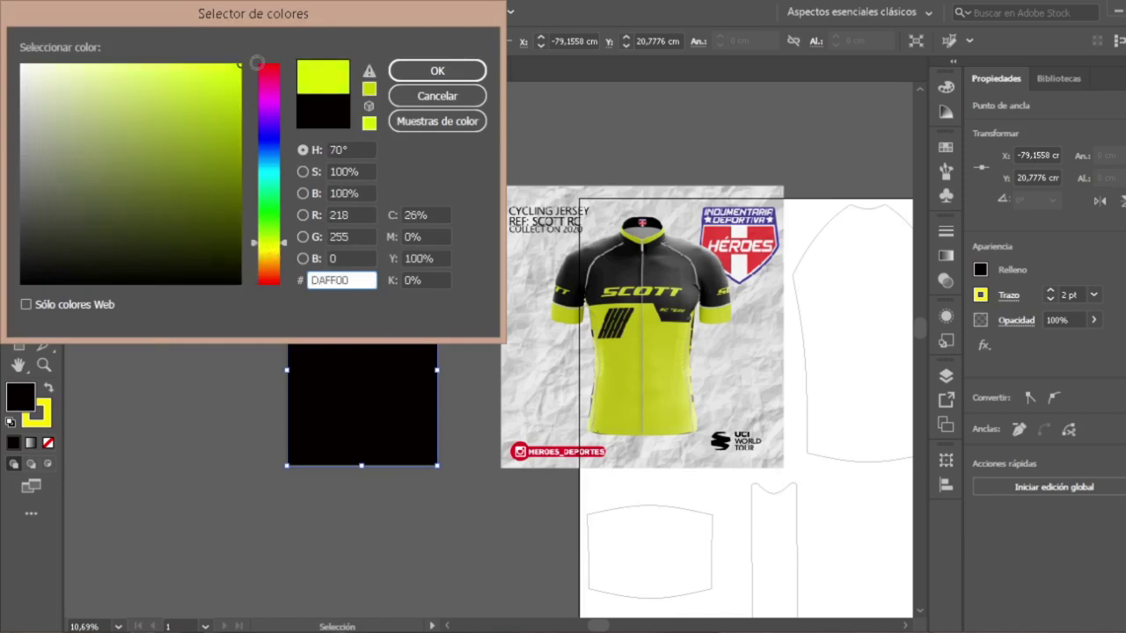
pyautogui.click(436, 73)
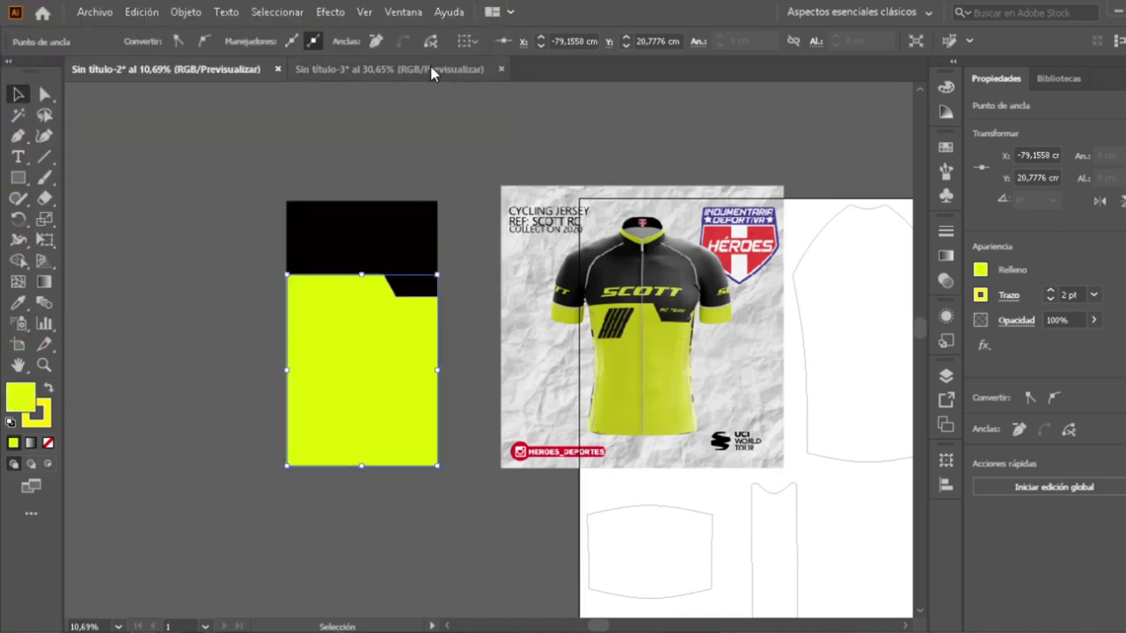
# - Deselect the lime shape and compare the drawn front panel with the chest lettering and stripes on the reference jersey
pyautogui.click(473, 243)
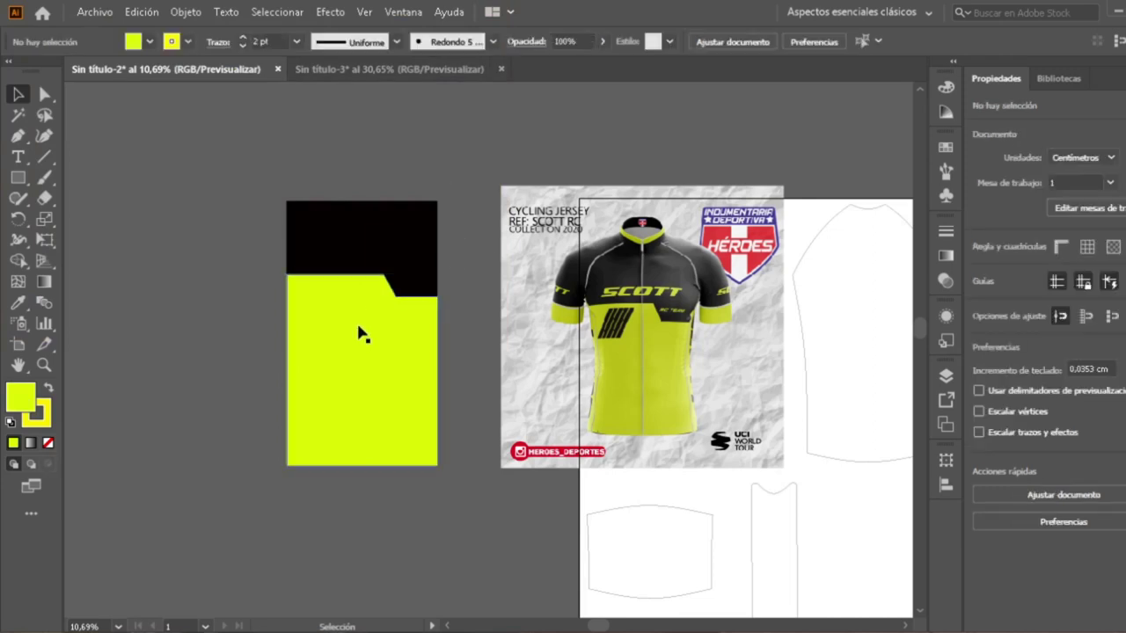
pyautogui.click(358, 332)
pyautogui.hotkey('ctrl', '+')
pyautogui.hotkey('ctrl', '+')
pyautogui.hotkey('ctrl', '+')
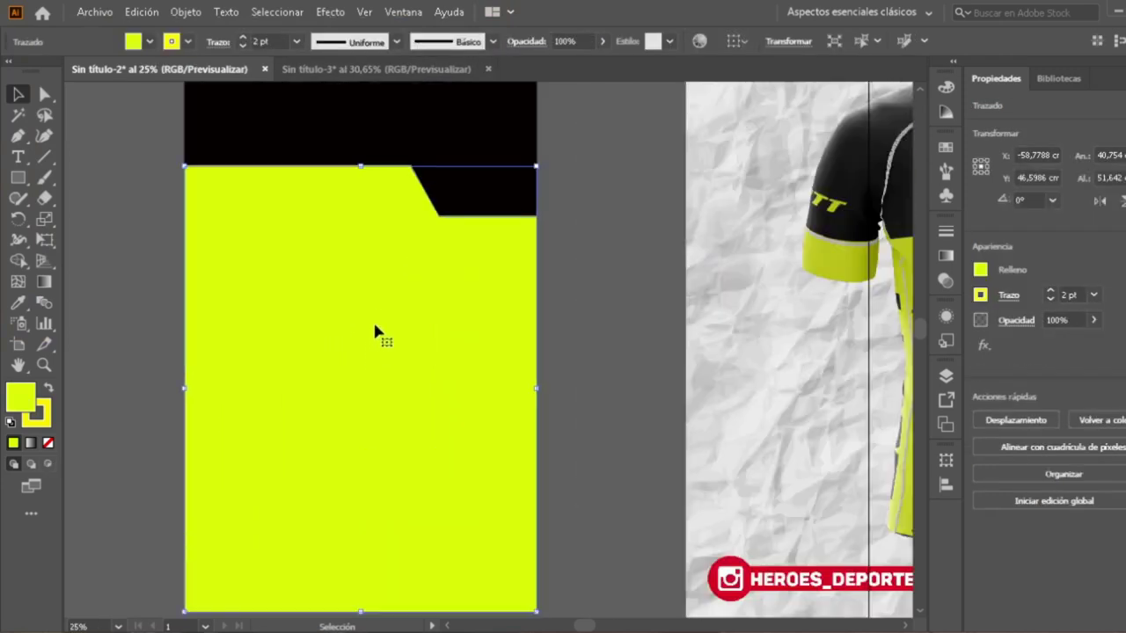
pyautogui.hotkey('ctrl', '-')
pyautogui.moveTo(375, 279); pyautogui.dragTo(397, 301)
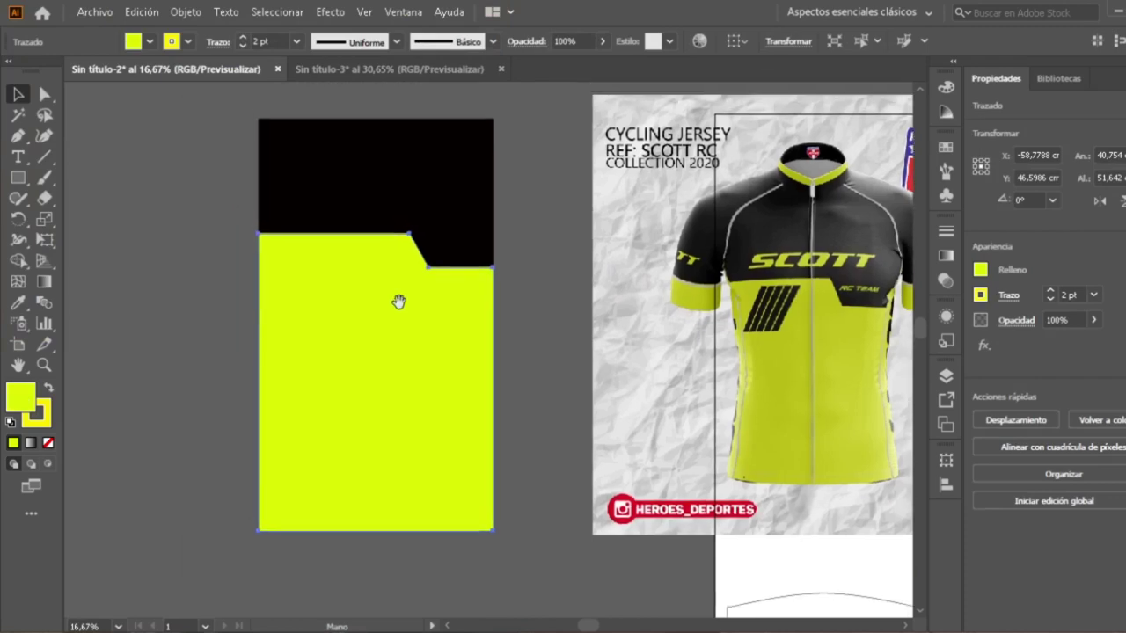
pyautogui.click(539, 238)
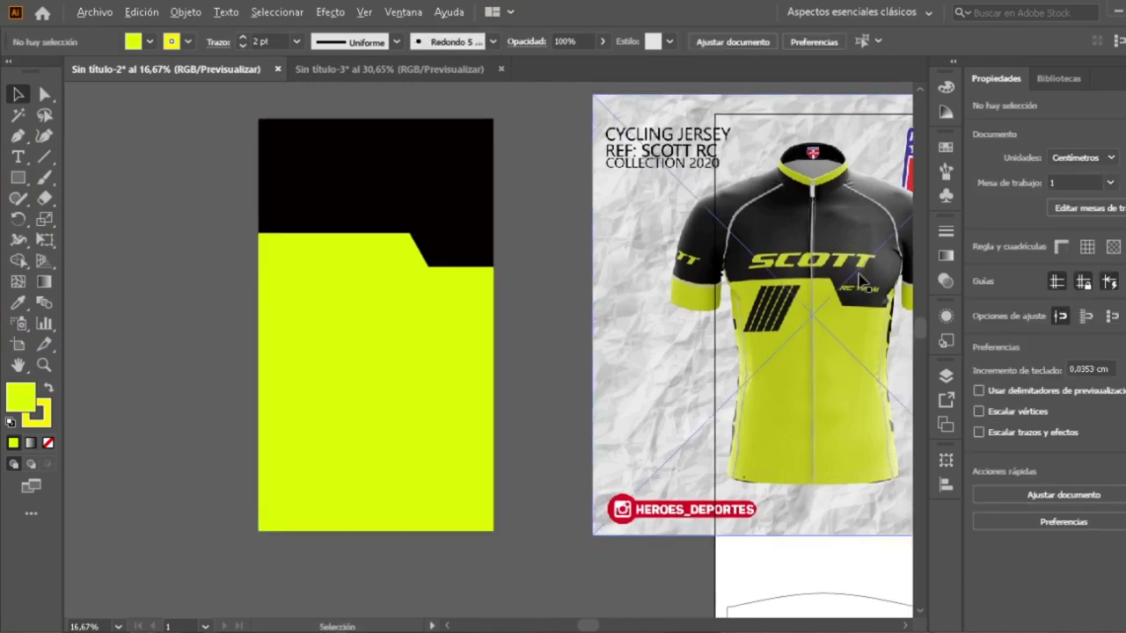
pyautogui.scroll(3, 860, 280)
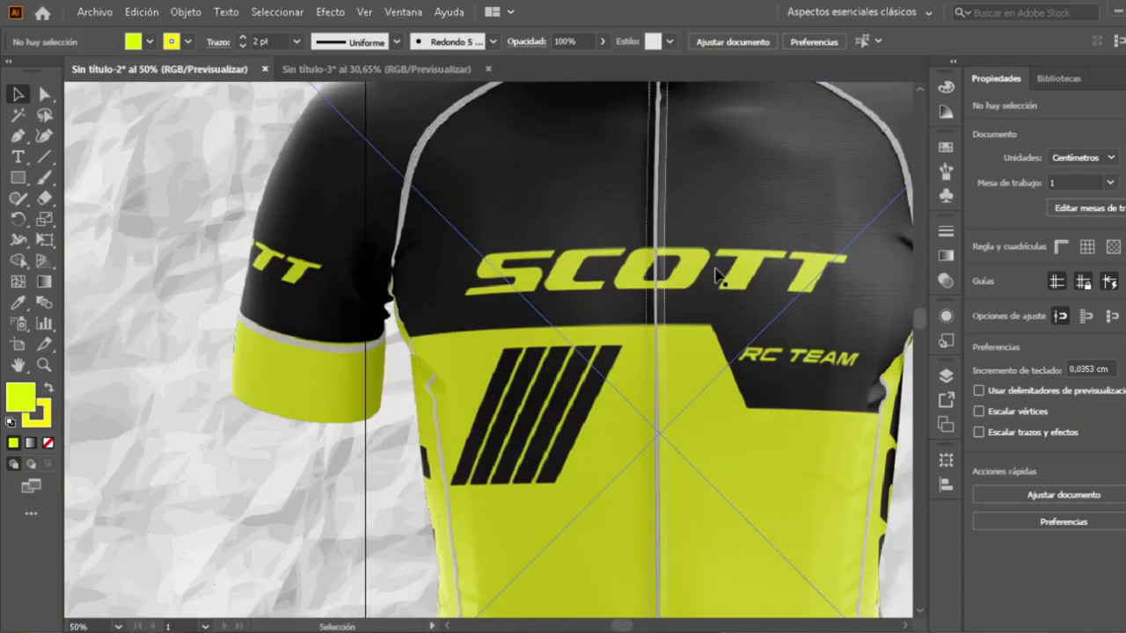
pyautogui.scroll(-3, 715, 276)
pyautogui.hscroll(-2, 520, 284)
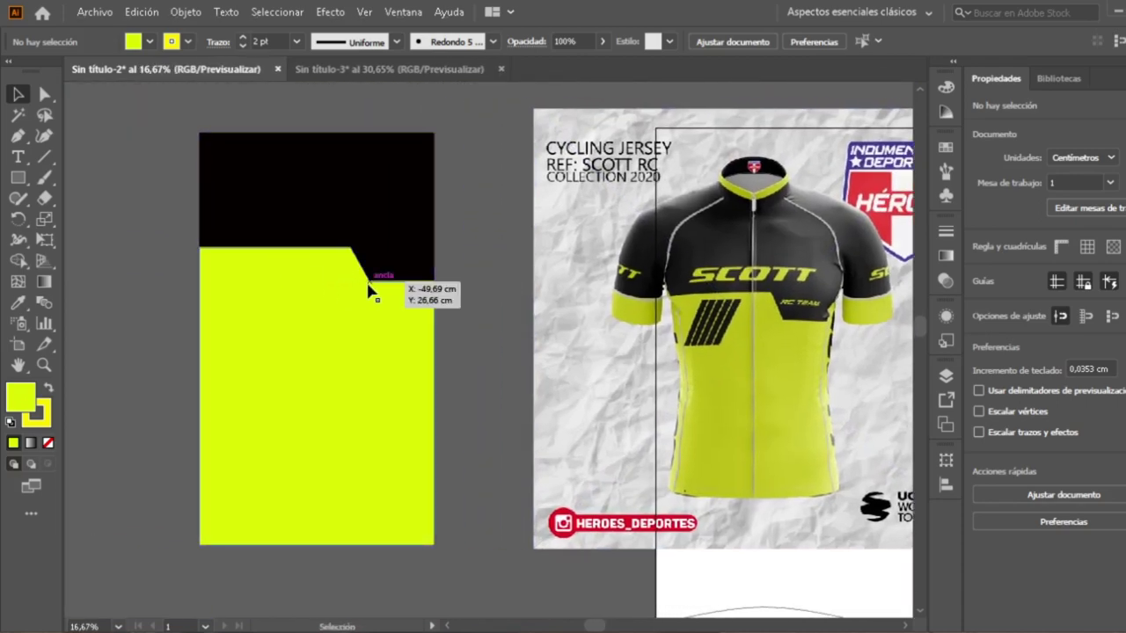
pyautogui.hscroll(-2, 329, 339)
pyautogui.scroll(1, 329, 340)
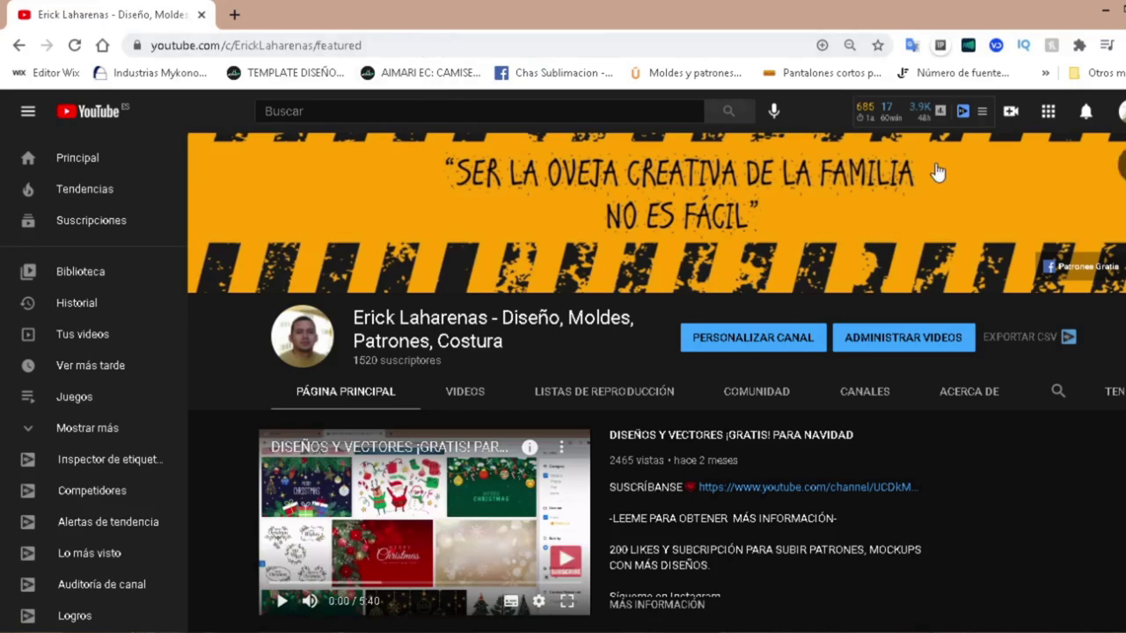
# - Look through the uploaded videos on the YouTube channel, from the newest to the oldest
pyautogui.scroll(-3, 479, 396)
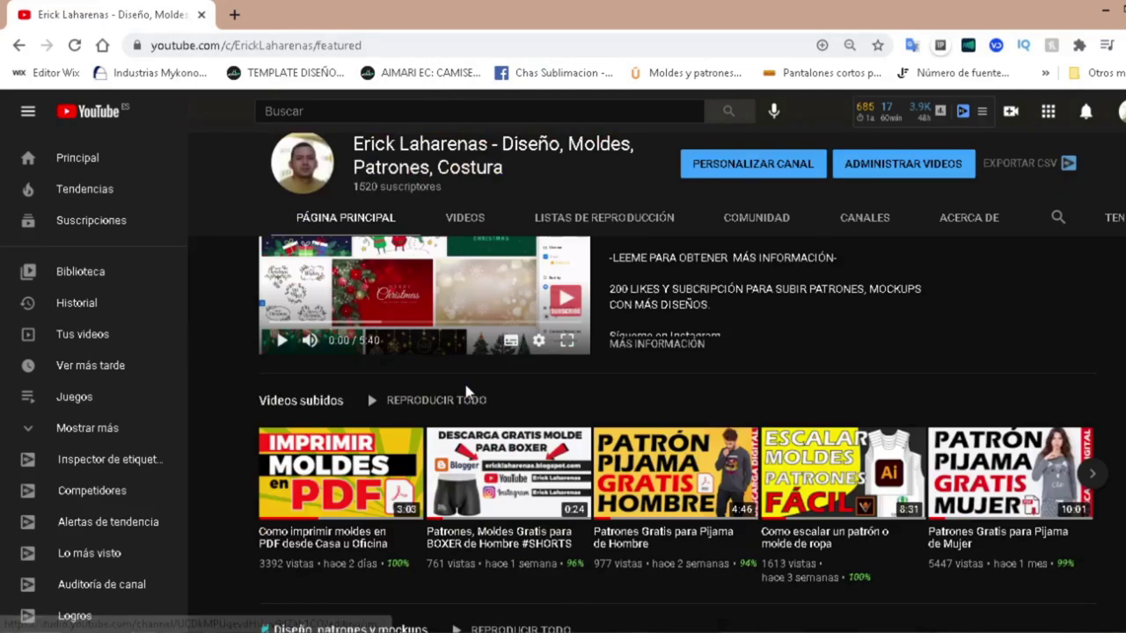
pyautogui.scroll(2, 479, 304)
pyautogui.click(480, 306)
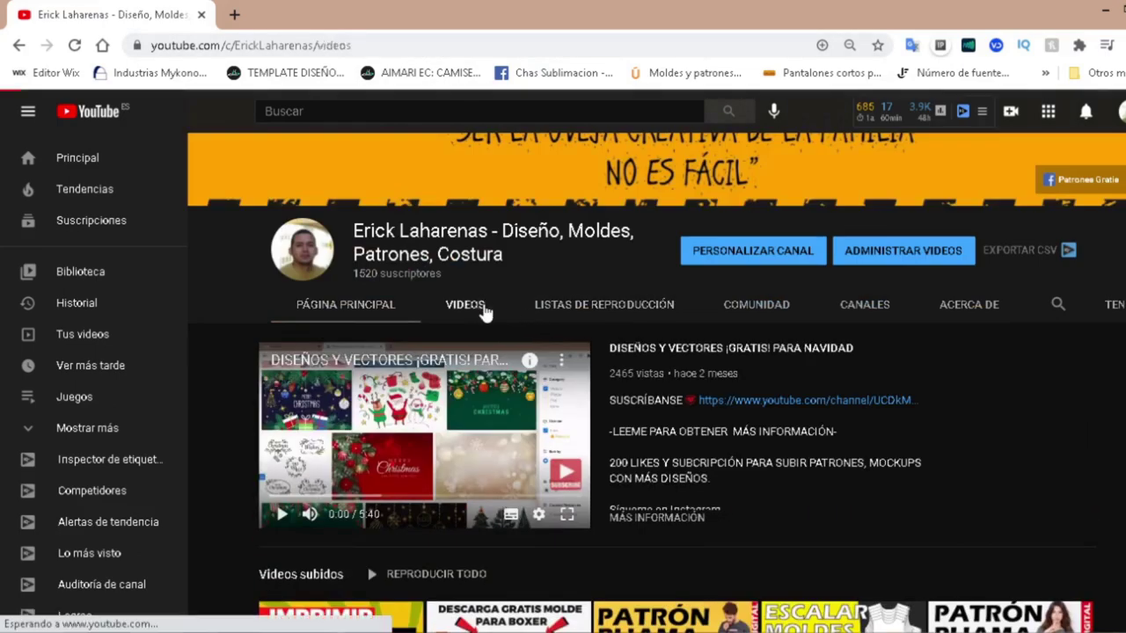
pyautogui.scroll(-1, 493, 304)
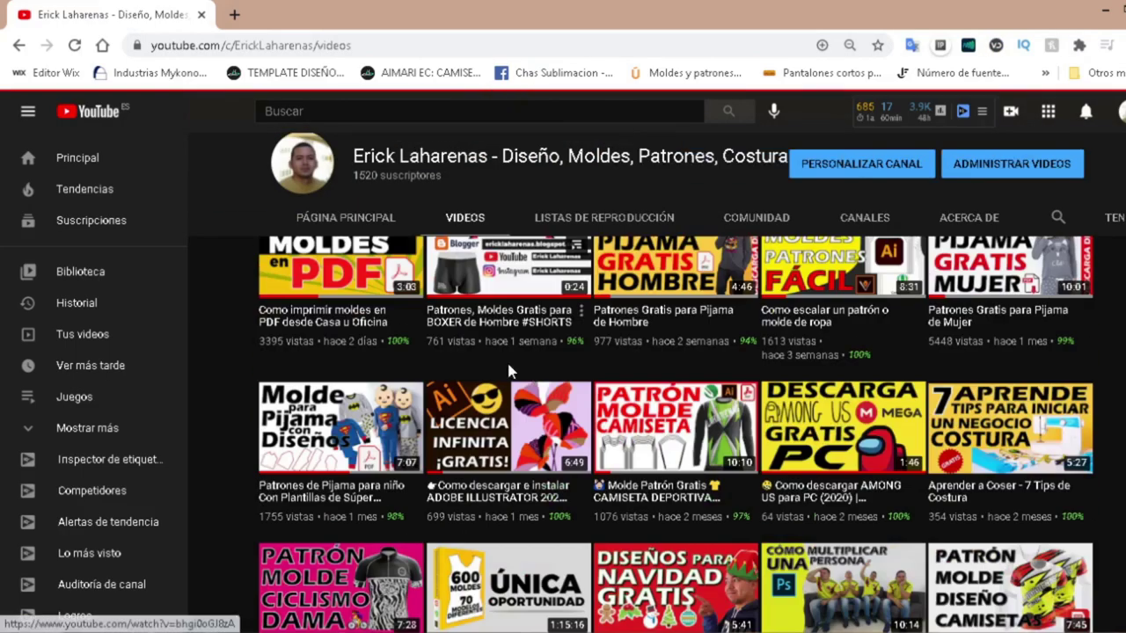
pyautogui.scroll(1, 607, 371)
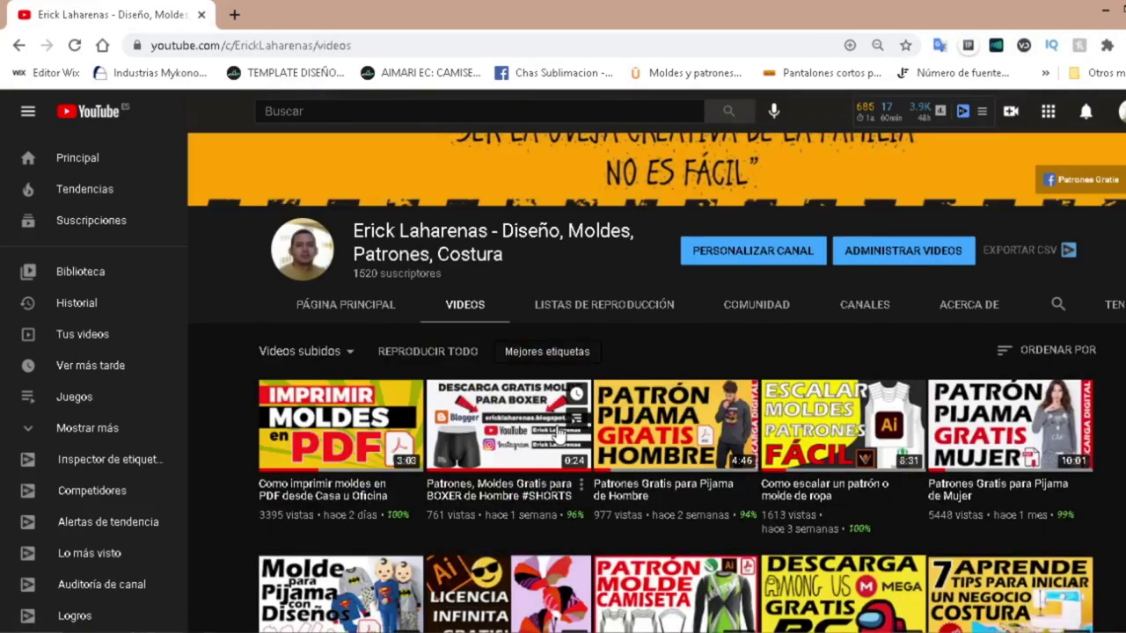
pyautogui.scroll(-2, 615, 370)
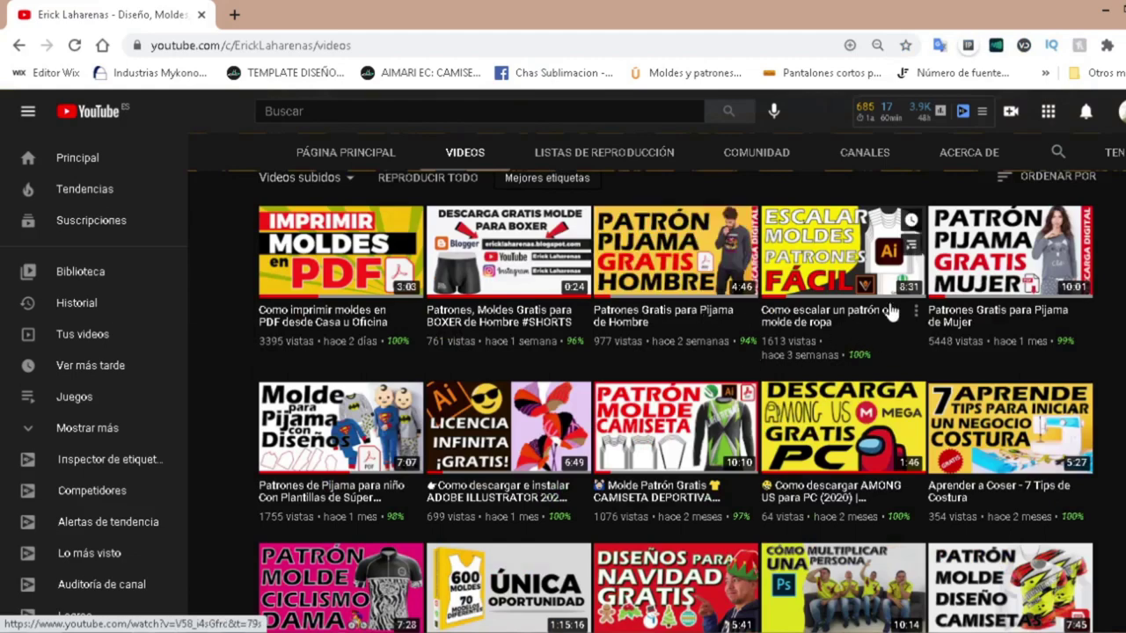
pyautogui.scroll(2, 996, 343)
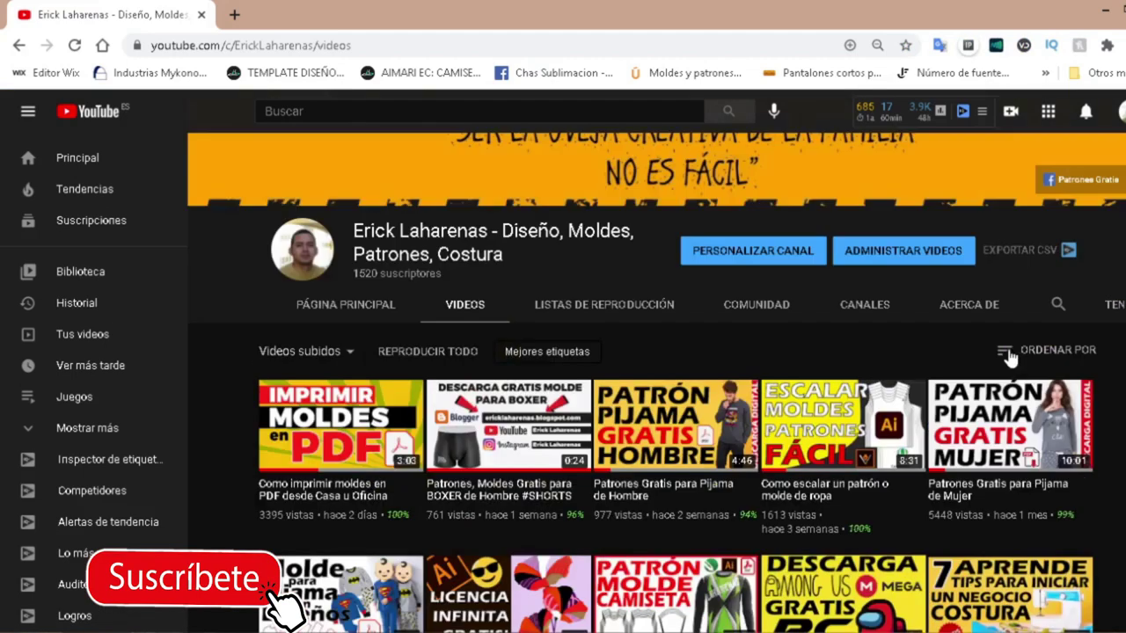
pyautogui.scroll(-1, 657, 423)
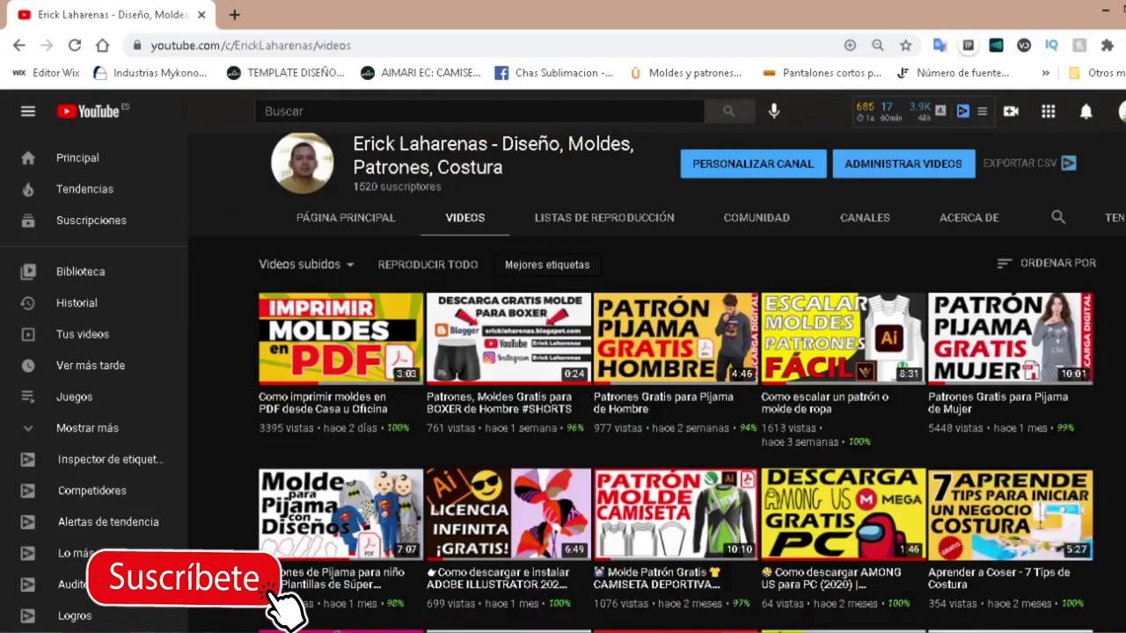
pyautogui.scroll(-2, 390, 380)
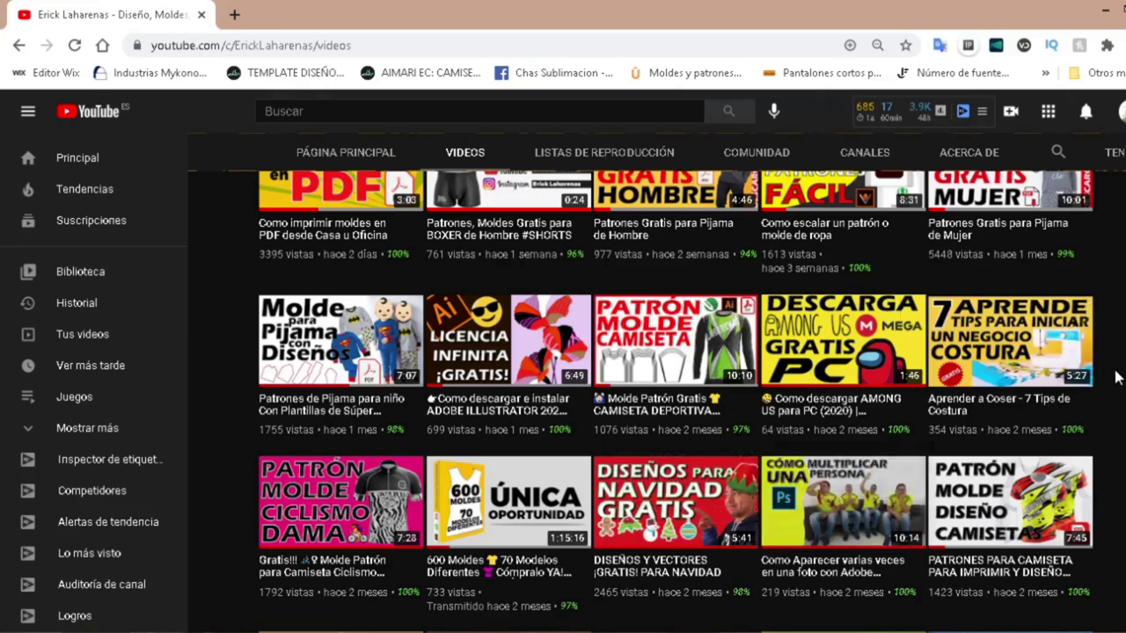
pyautogui.scroll(-1, 676, 426)
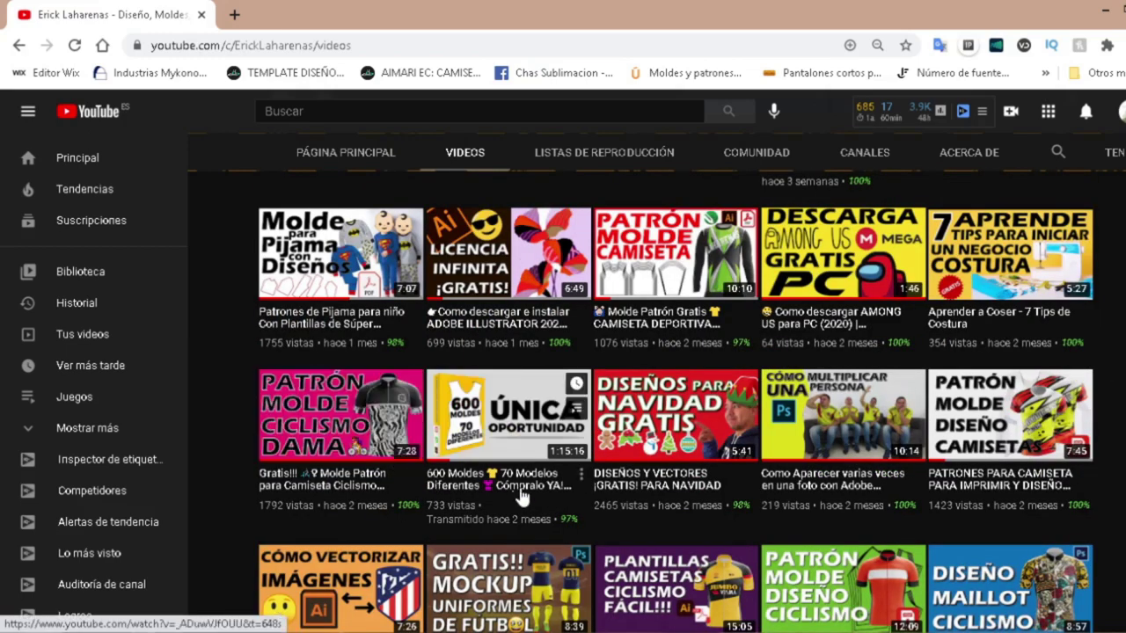
pyautogui.scroll(-2, 772, 475)
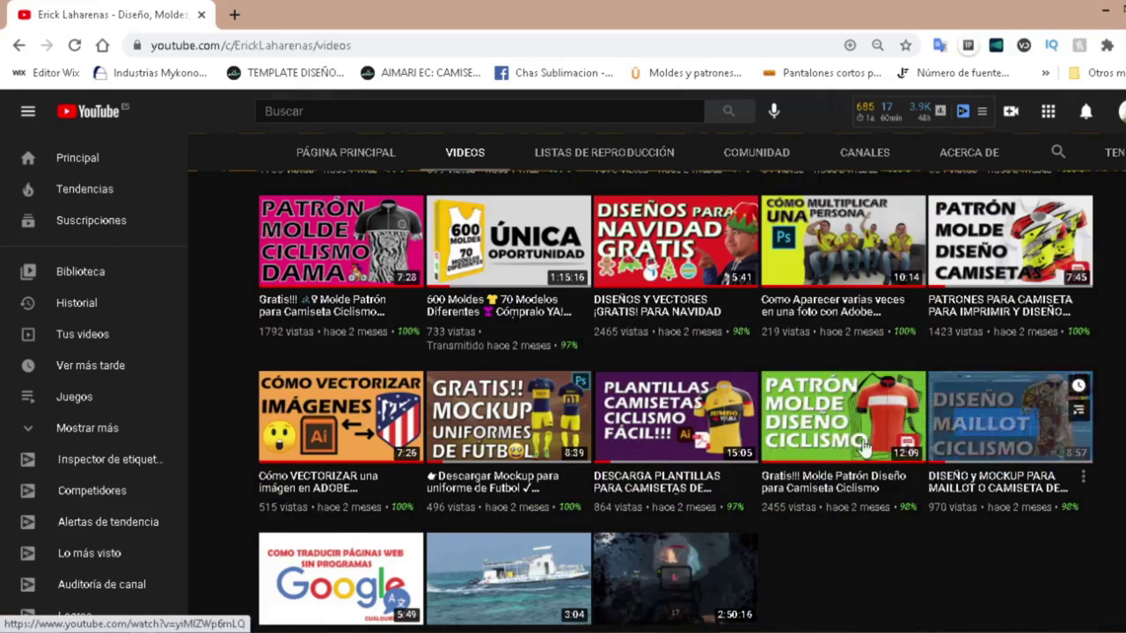
pyautogui.scroll(2, 647, 464)
pyautogui.scroll(5, 646, 464)
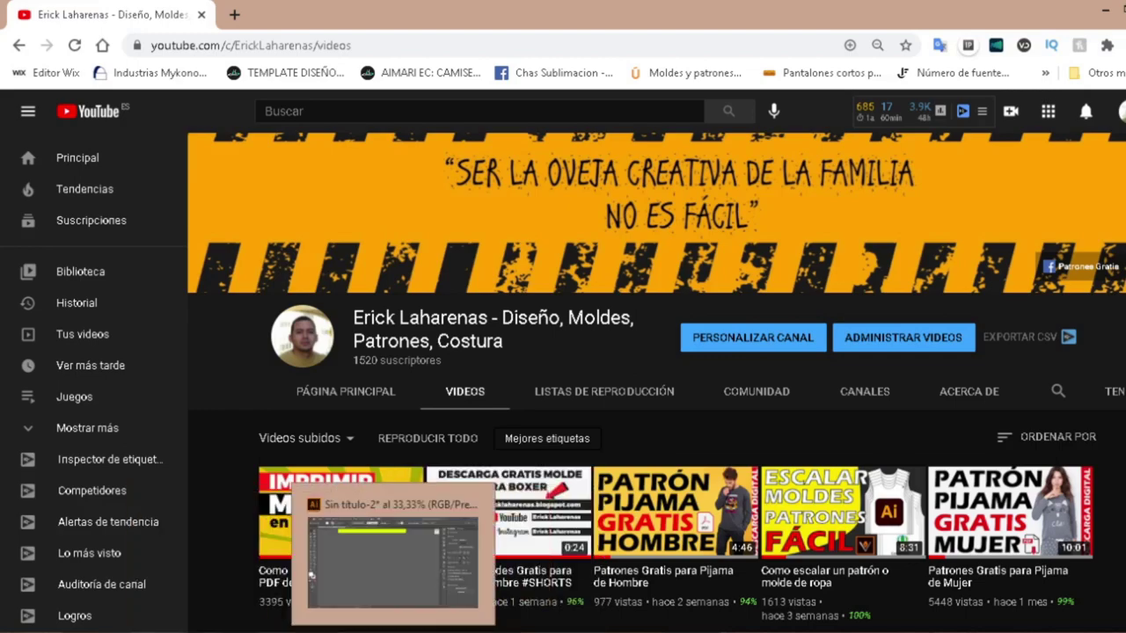
# - Switch back to Illustrator and examine the SCOTT lettering and chest details on the reference jersey beside the drawn panel
pyautogui.click(393, 559)
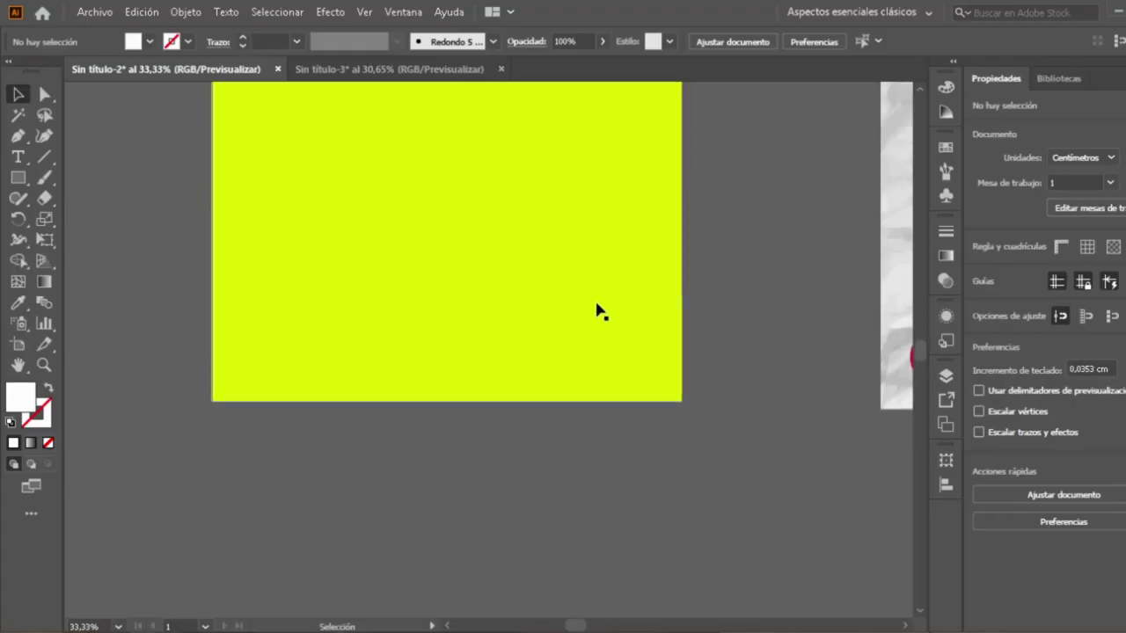
pyautogui.scroll(-1, 598, 310)
pyautogui.moveTo(540, 276); pyautogui.dragTo(460, 350)
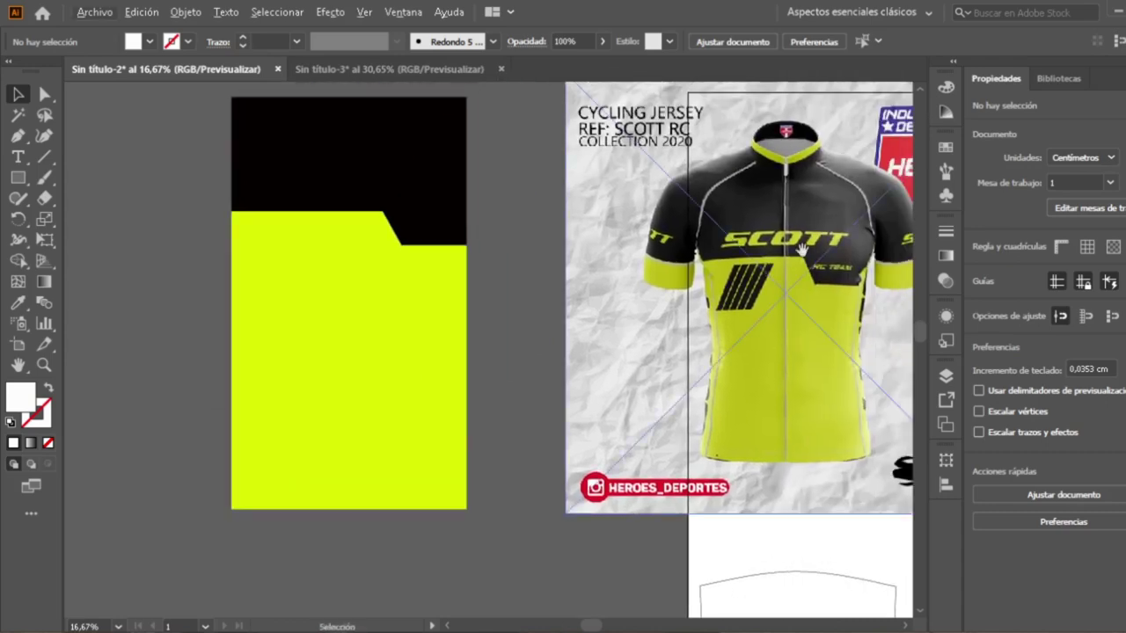
pyautogui.moveTo(802, 250); pyautogui.dragTo(761, 267)
pyautogui.scroll(3, 730, 269)
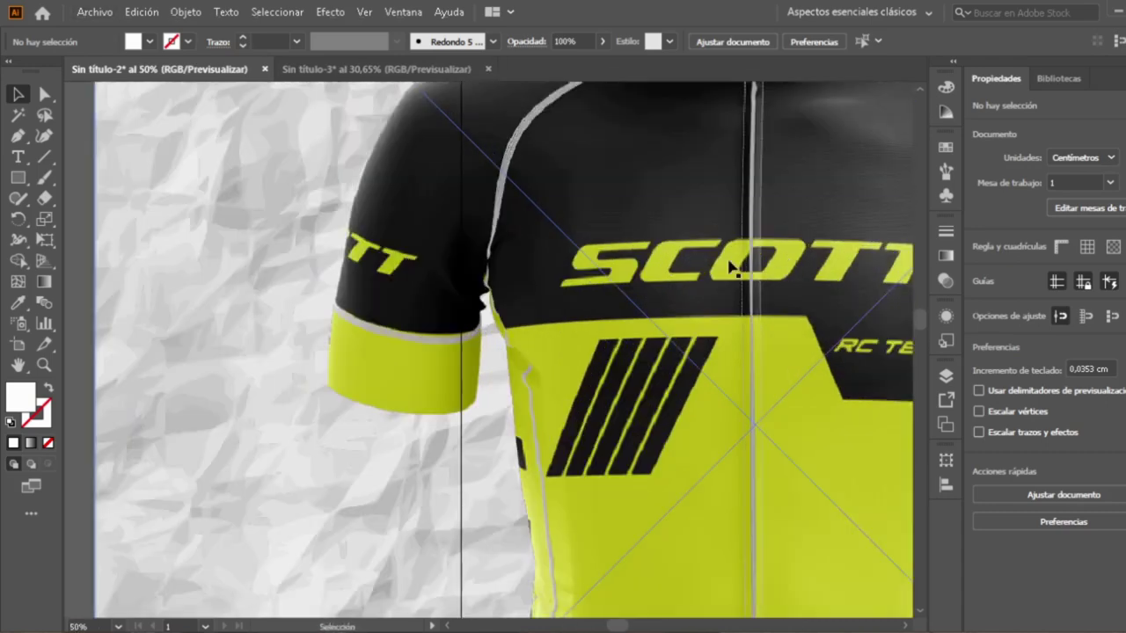
pyautogui.scroll(-4, 730, 268)
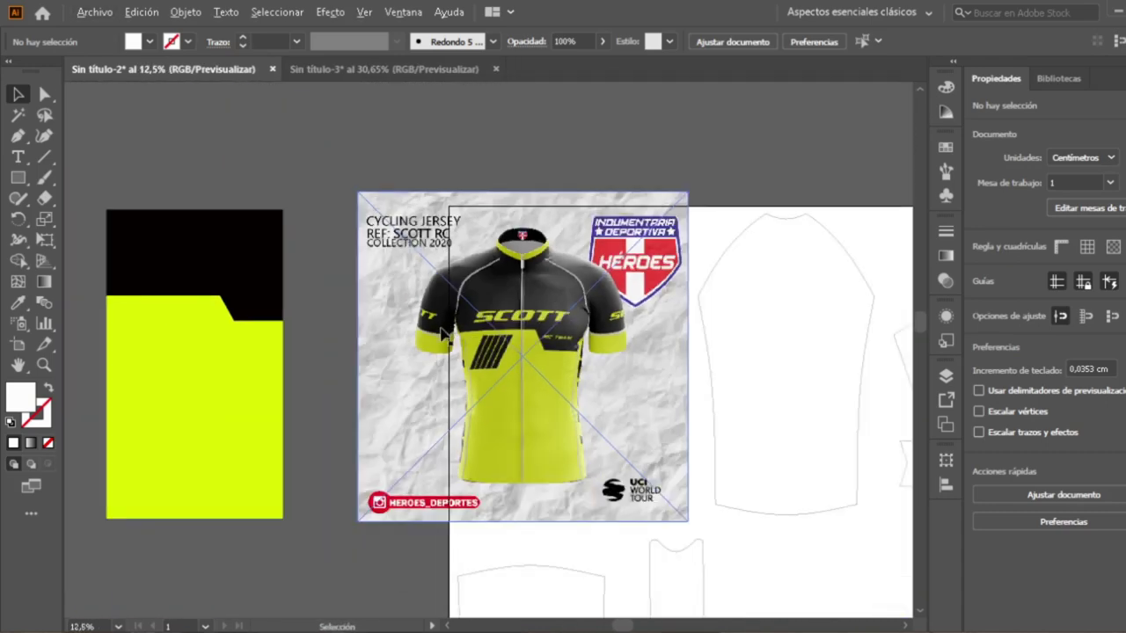
pyautogui.hscroll(-3, 443, 332)
pyautogui.scroll(1, 467, 376)
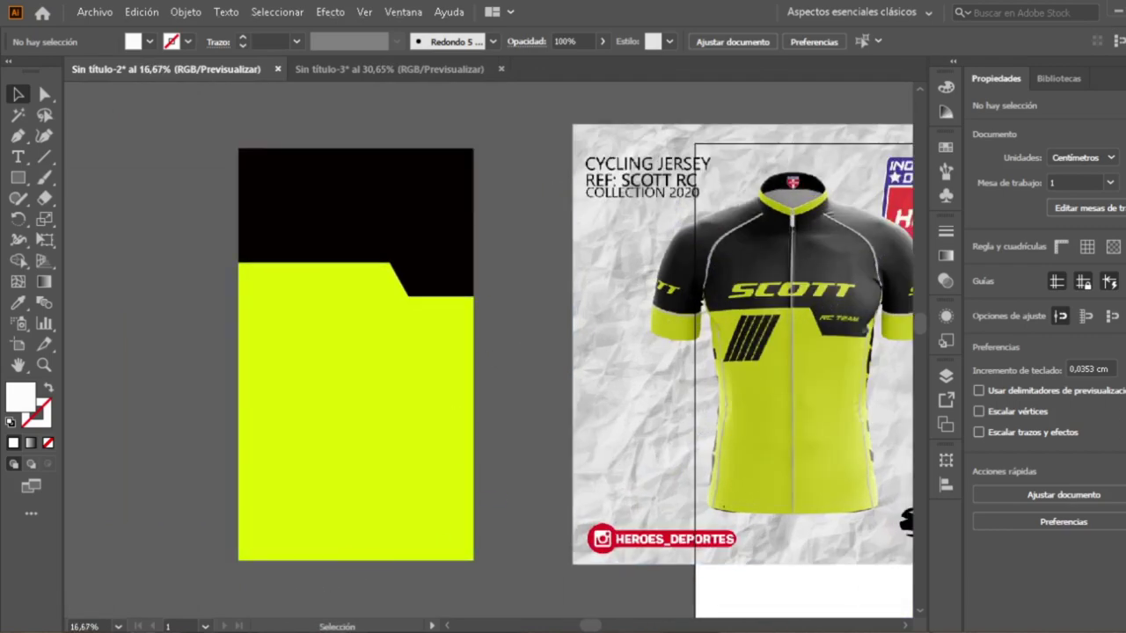
# - Switch to the browser and run a Google image search for "scott logo" in a new tab
pyautogui.hotkey('alt', 'Tab')
pyautogui.click(219, 15)
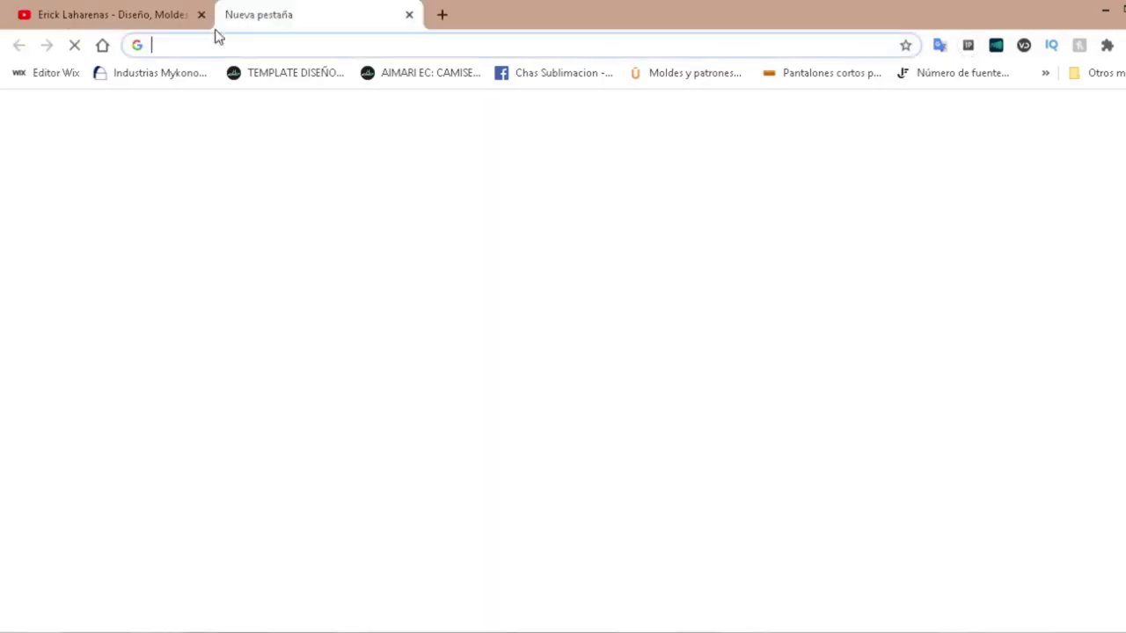
pyautogui.click(229, 46)
pyautogui.write('scott logo')
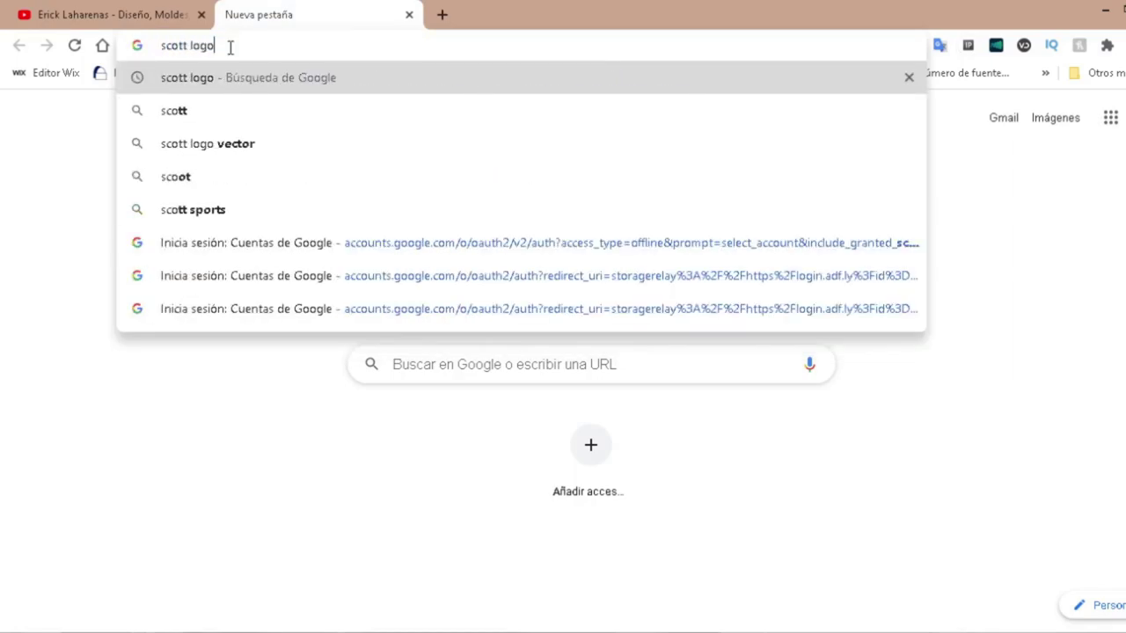
pyautogui.press('Return')
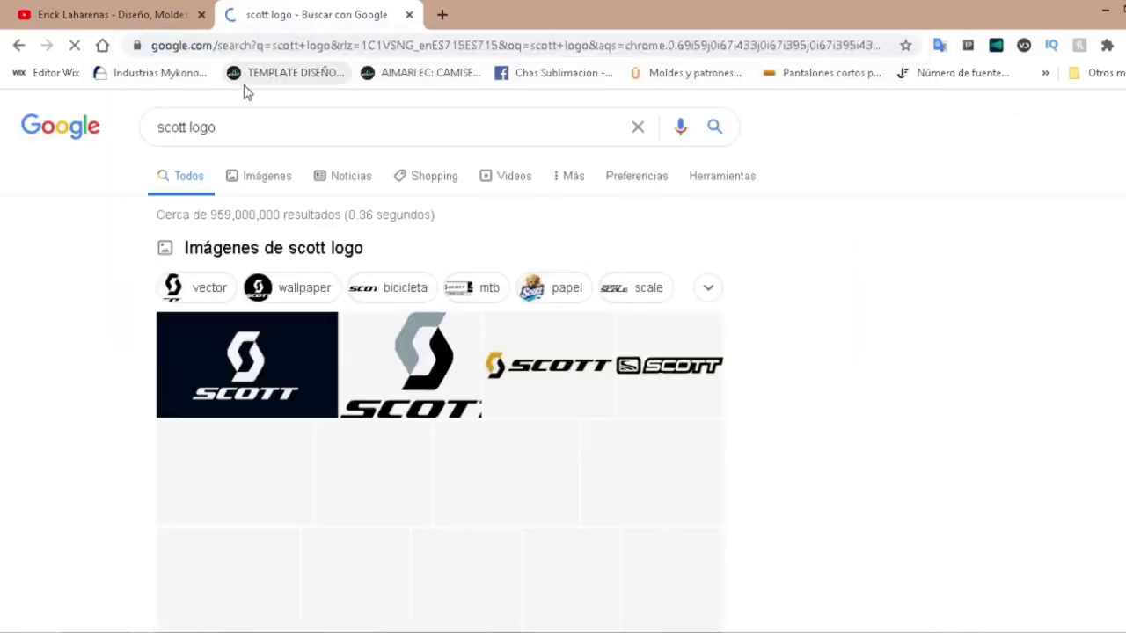
pyautogui.click(268, 181)
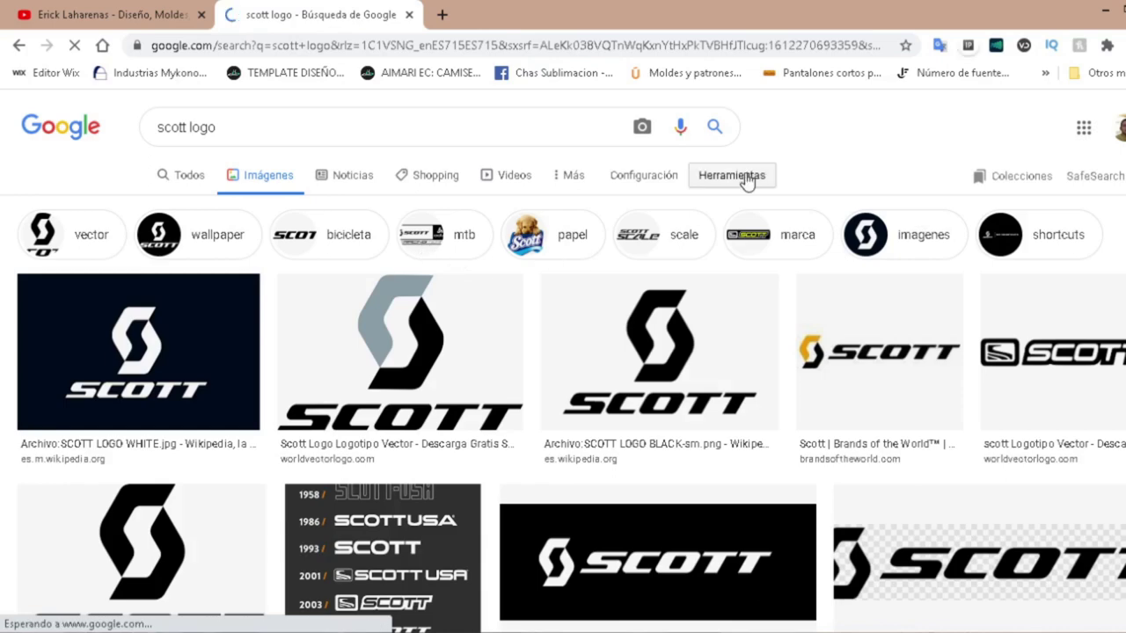
# - Filter the Scott logo image results by size to Grandes
pyautogui.click(745, 177)
pyautogui.click(175, 214)
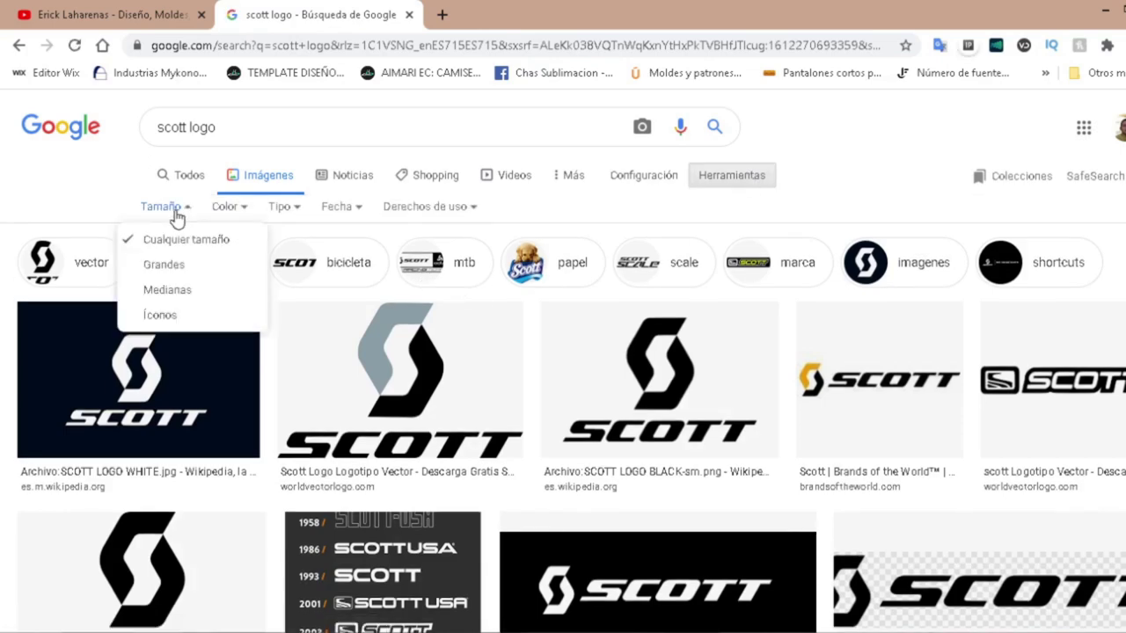
pyautogui.click(165, 268)
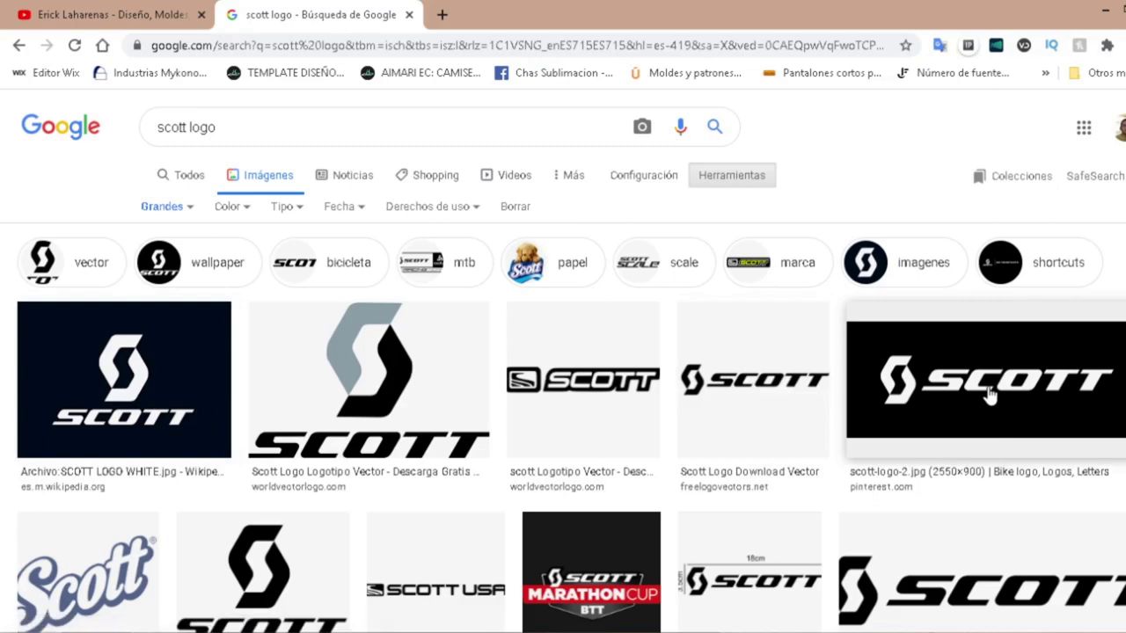
# - Open the Wikipedia result with the white SCOTT logo on dark blue and copy its image
pyautogui.click(199, 396)
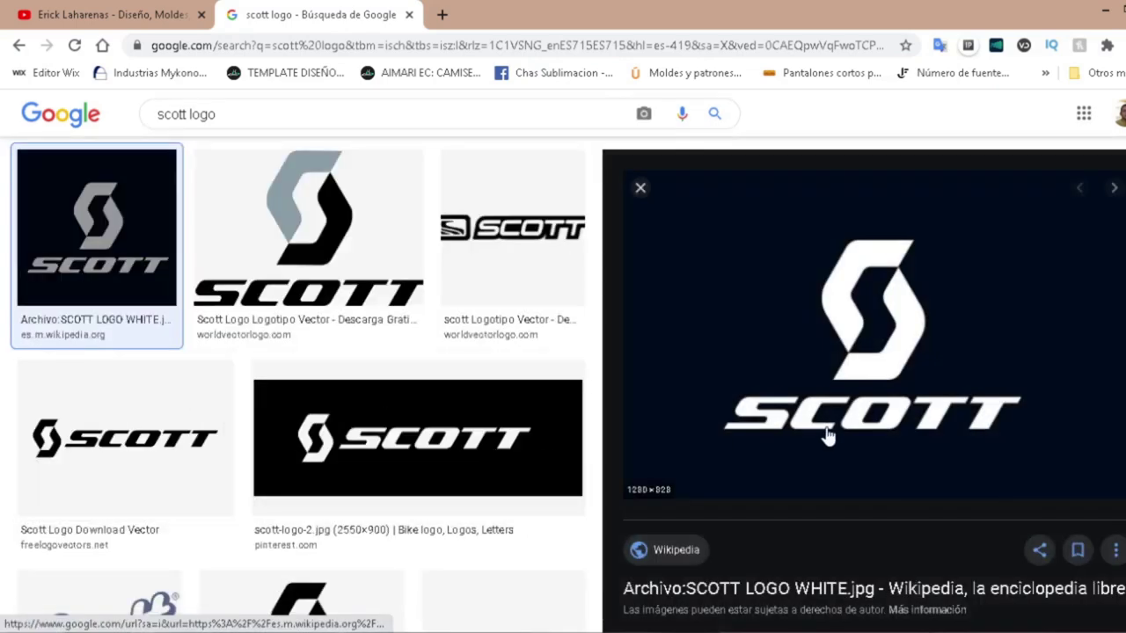
pyautogui.scroll(-1, 827, 435)
pyautogui.rightClick(799, 423)
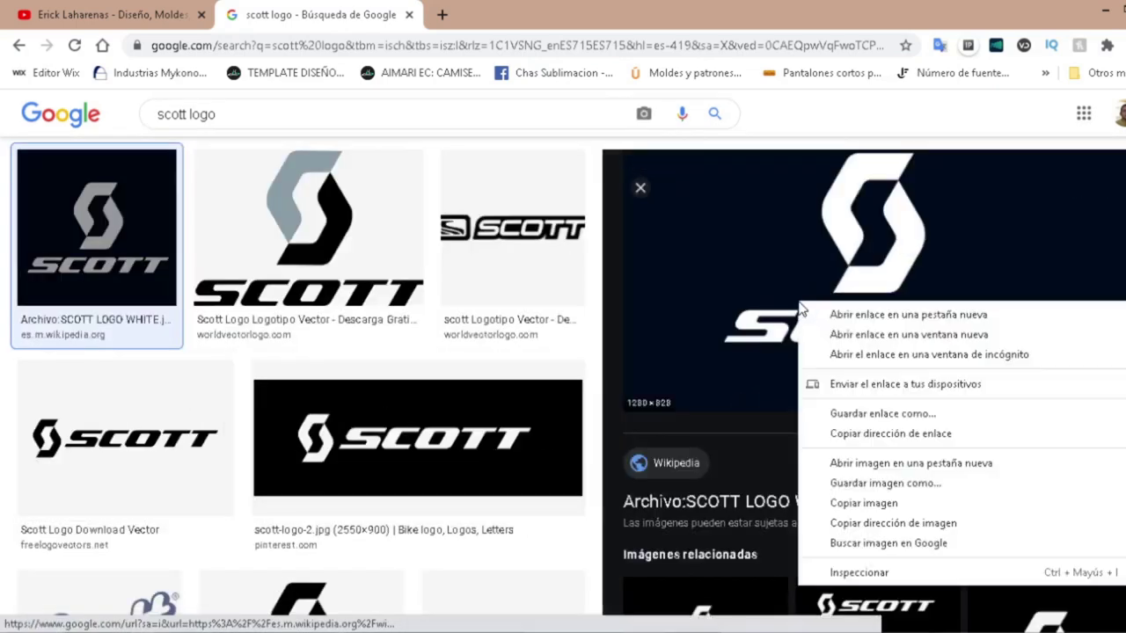
pyautogui.click(896, 509)
# - Switch to Illustrator and paste the copied SCOTT logo image over the lime part of the panel
pyautogui.hotkey('alt', 'Tab')
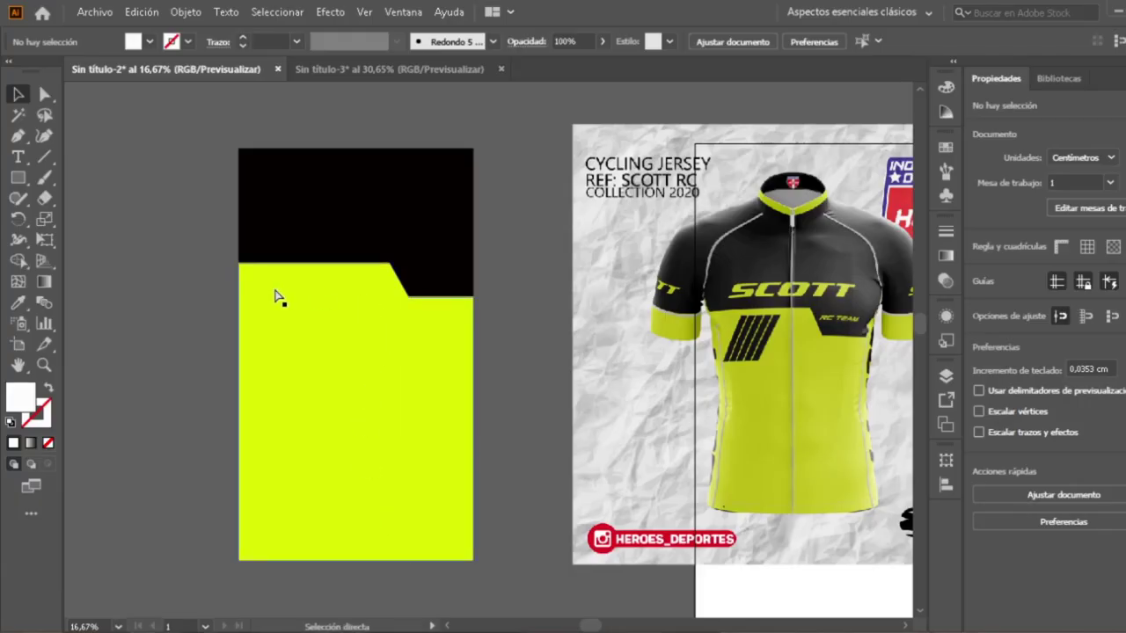
pyautogui.hotkey('ctrl', 'v')
pyautogui.moveTo(499, 378); pyautogui.dragTo(409, 387)
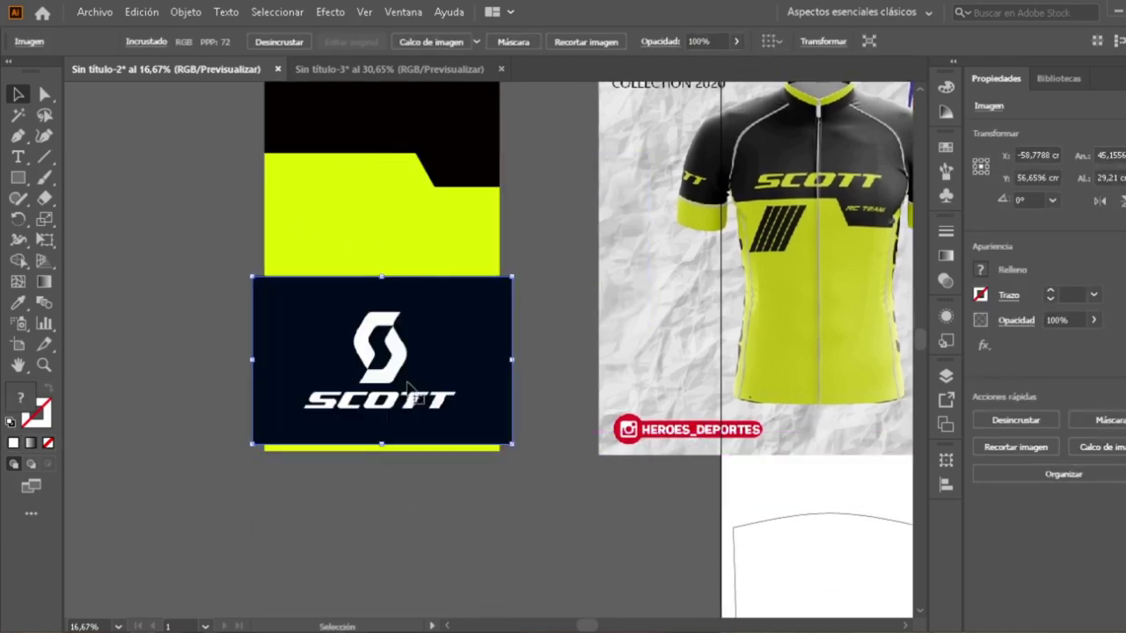
# - Trace the pasted SCOTT logo image with the 3 colores preset
pyautogui.scroll(2, 406, 388)
pyautogui.hscroll(-2, 447, 382)
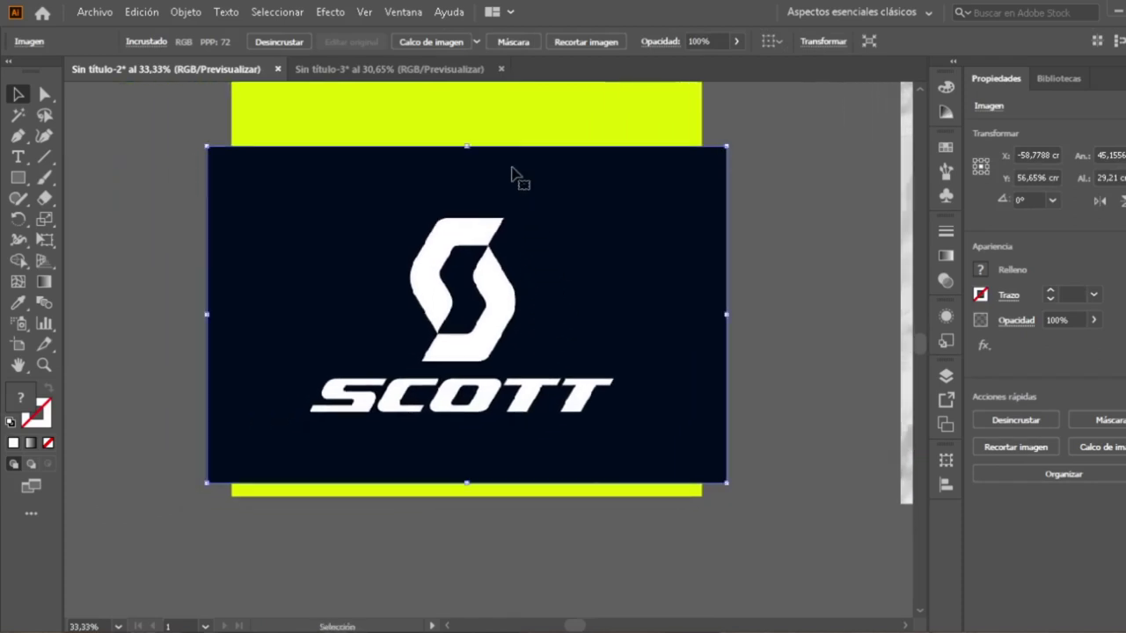
pyautogui.click(480, 44)
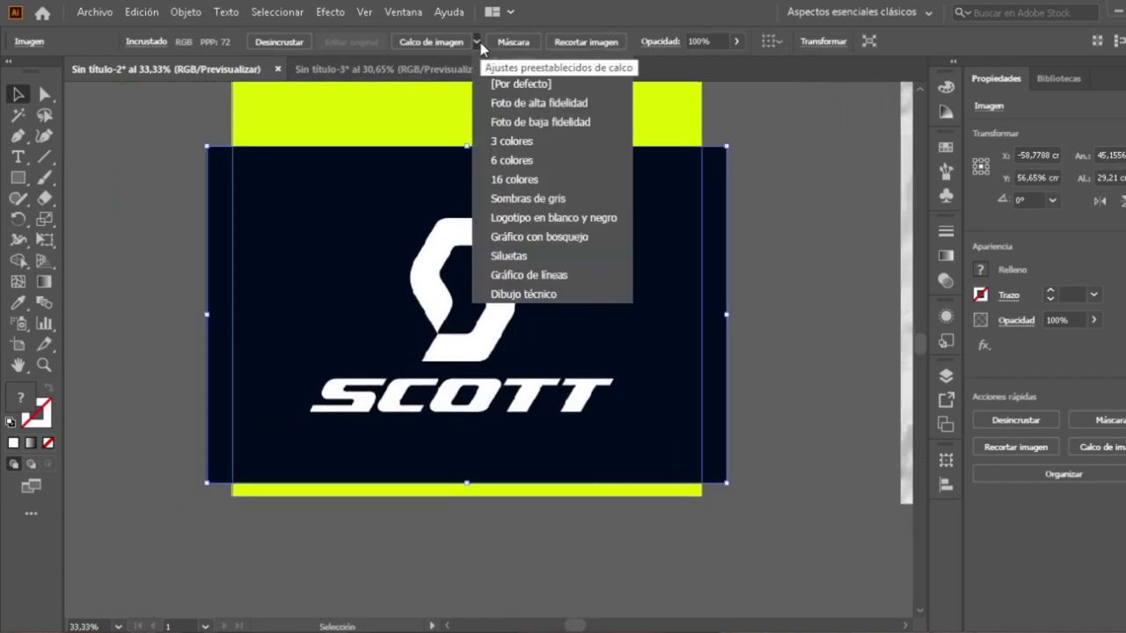
pyautogui.click(512, 141)
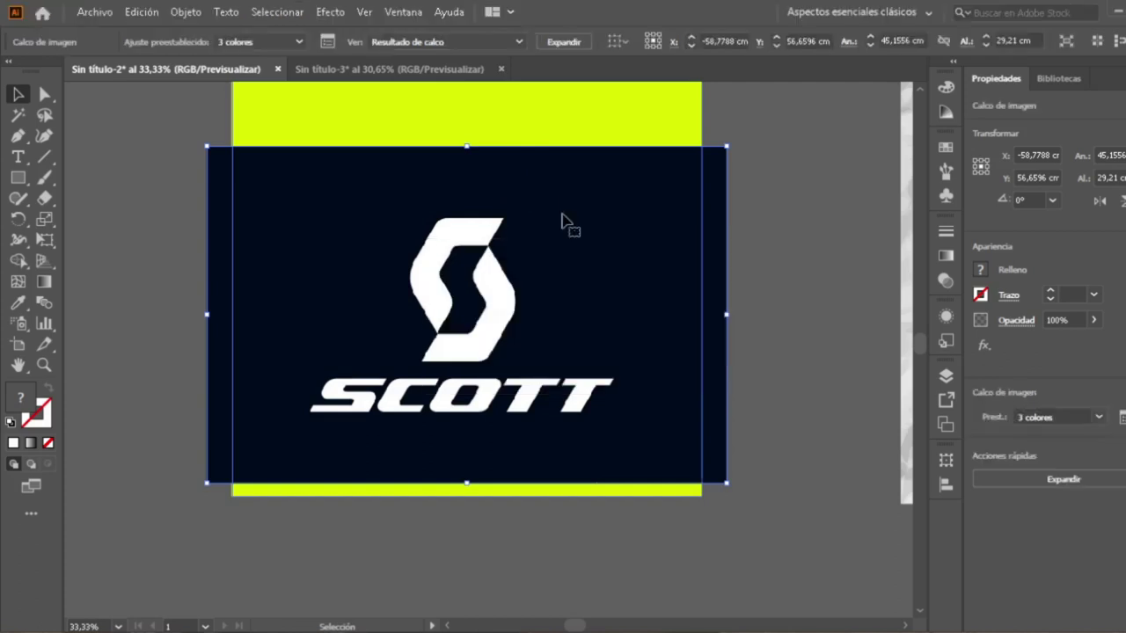
# - Shift the traced logo slightly down over the lime panel and expand it into editable vector paths
pyautogui.scroll(-1, 503, 288)
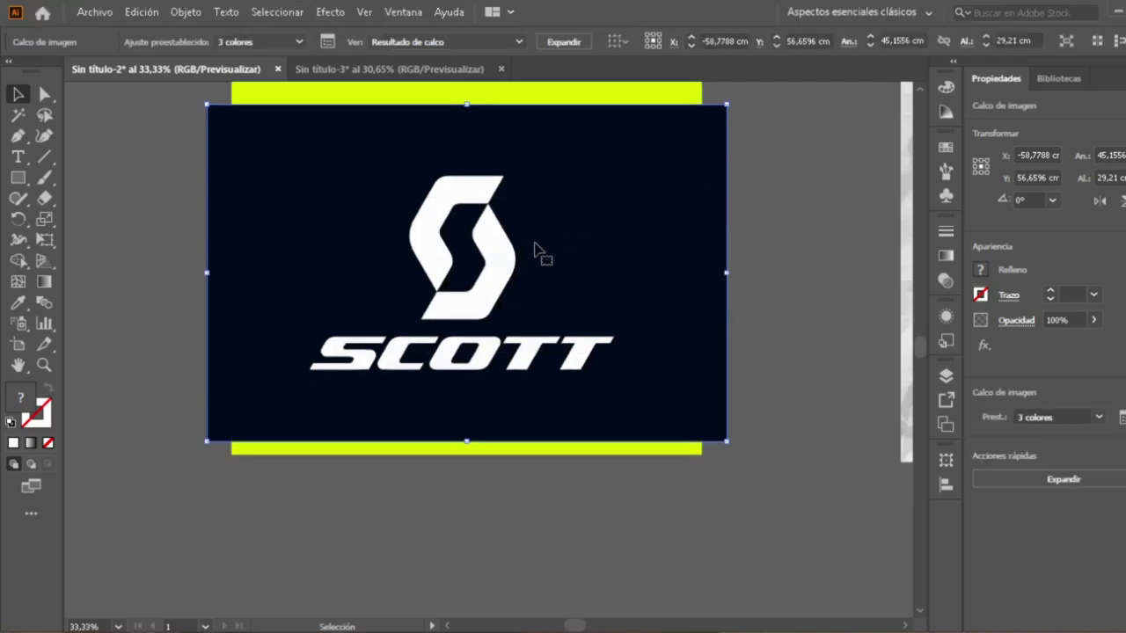
pyautogui.scroll(-1, 539, 247)
pyautogui.moveTo(530, 216)
pyautogui.mouseDown()
pyautogui.moveTo(548, 259)
pyautogui.moveTo(531, 270)
pyautogui.mouseUp()
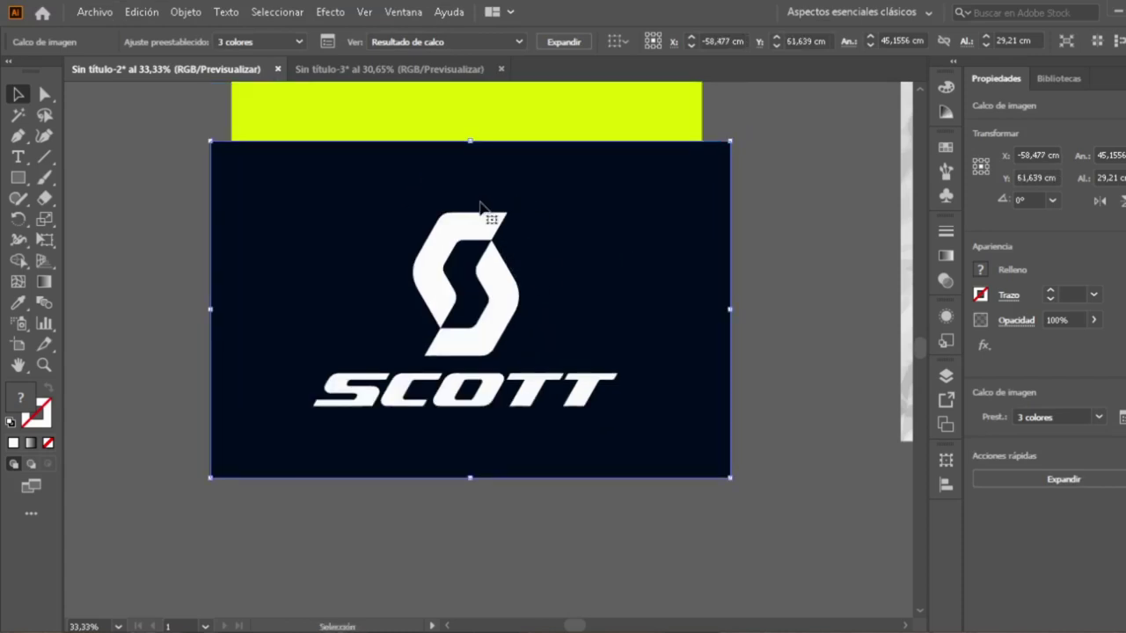
pyautogui.click(565, 44)
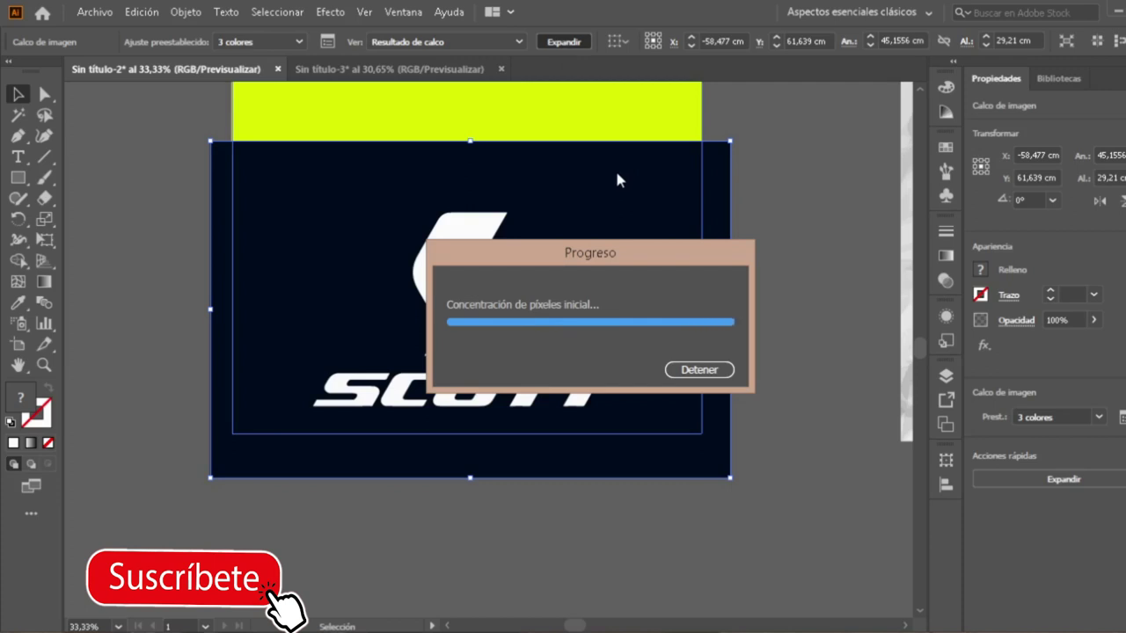
pyautogui.scroll(-1, 703, 239)
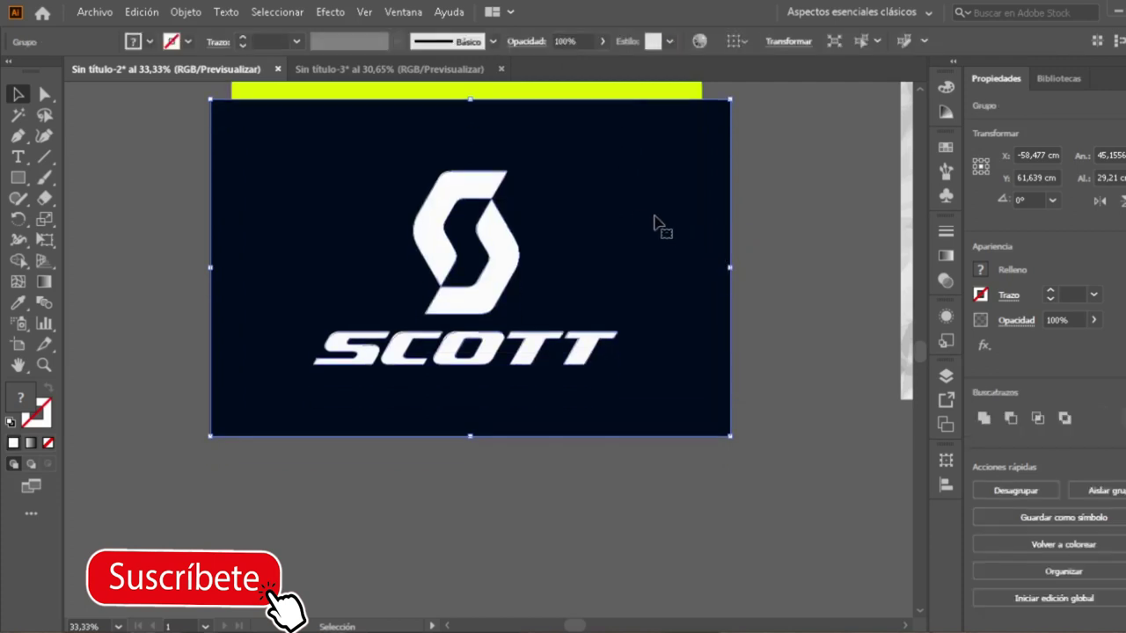
# - Move the vectorized logo group below the lime panel and resize it to about 41.7 × 27 cm
pyautogui.scroll(-2, 622, 219)
pyautogui.moveTo(623, 221); pyautogui.dragTo(541, 363)
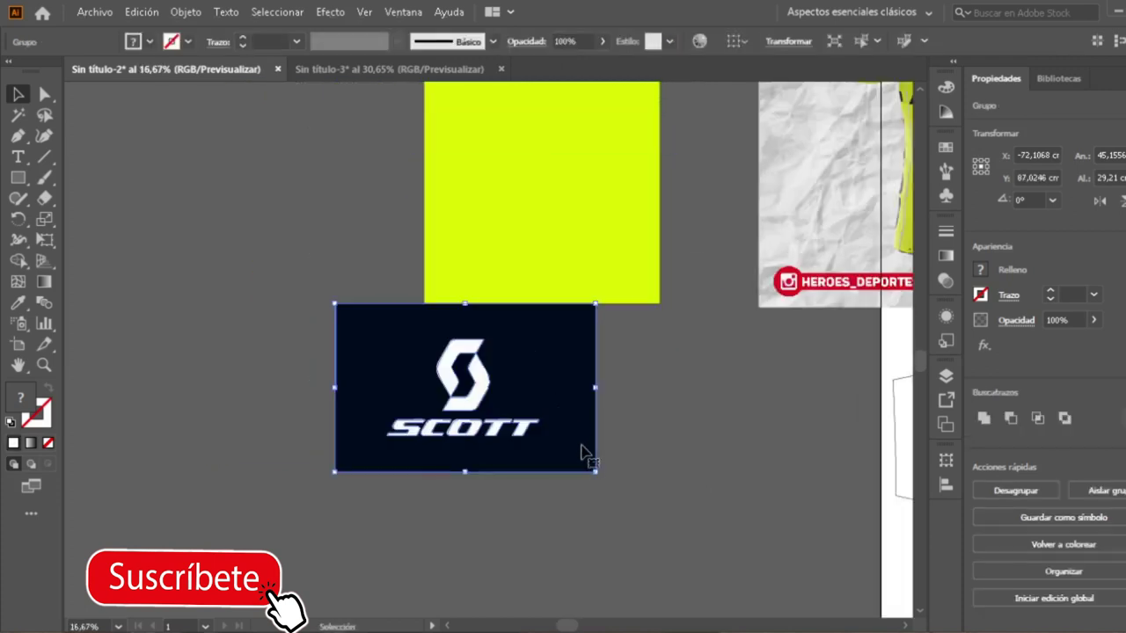
pyautogui.moveTo(595, 473); pyautogui.dragTo(759, 577)
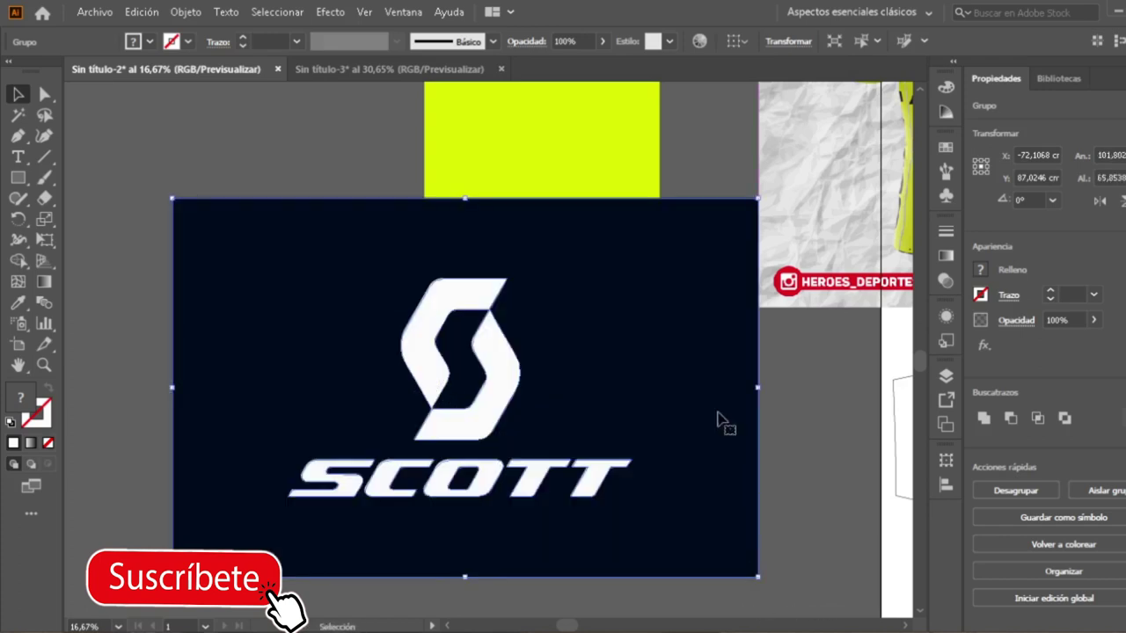
pyautogui.moveTo(746, 217); pyautogui.dragTo(655, 319)
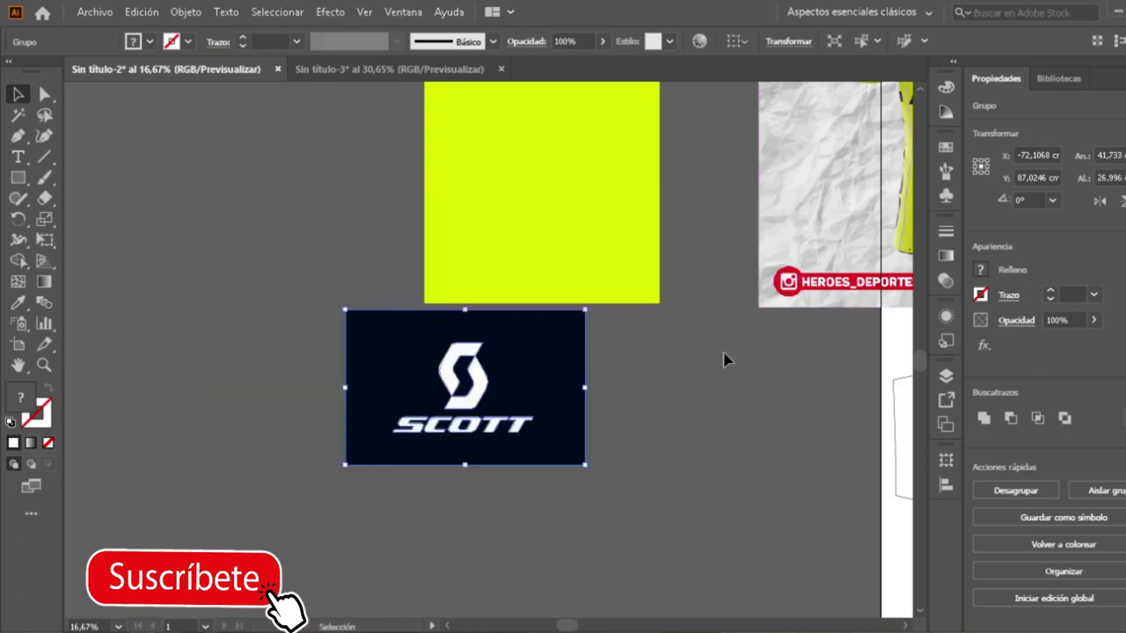
pyautogui.click(724, 357)
# - Try to fill the logo's dark blue background with the lime colour sampled from the panel
pyautogui.click(372, 327)
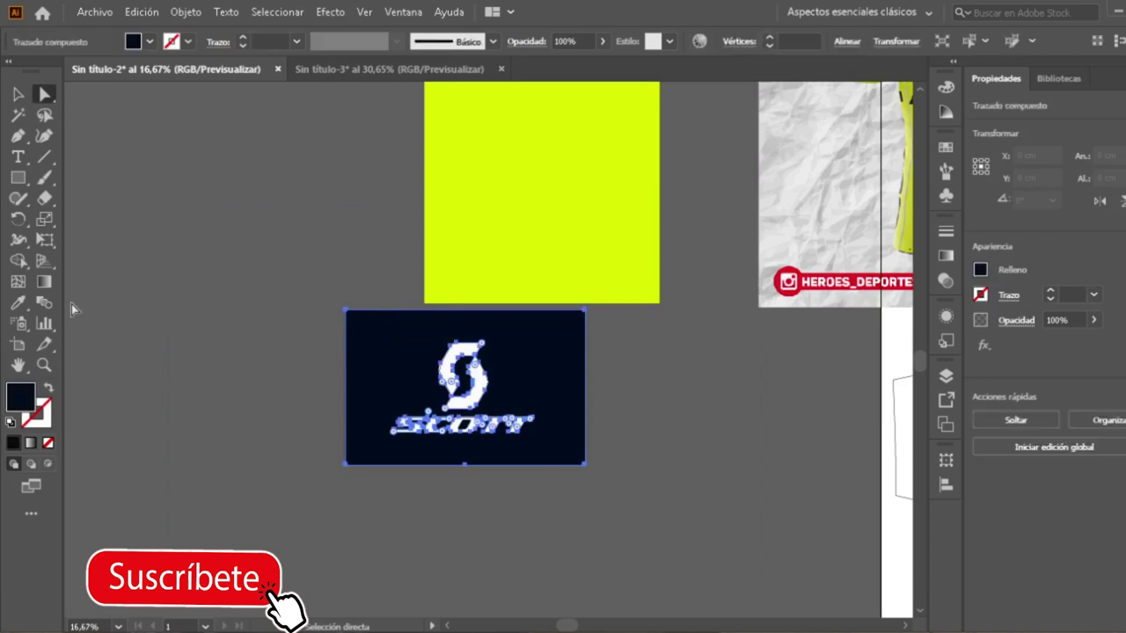
pyautogui.press('i')
pyautogui.click(500, 187)
pyautogui.press('v')
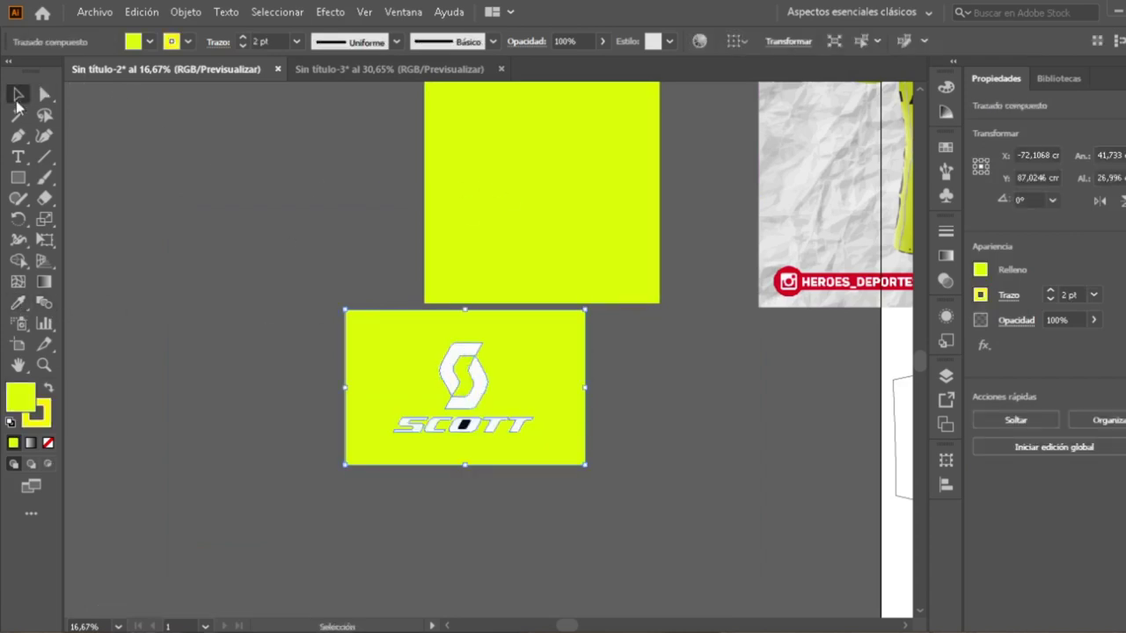
pyautogui.click(322, 245)
pyautogui.hotkey('ctrl', 'z')
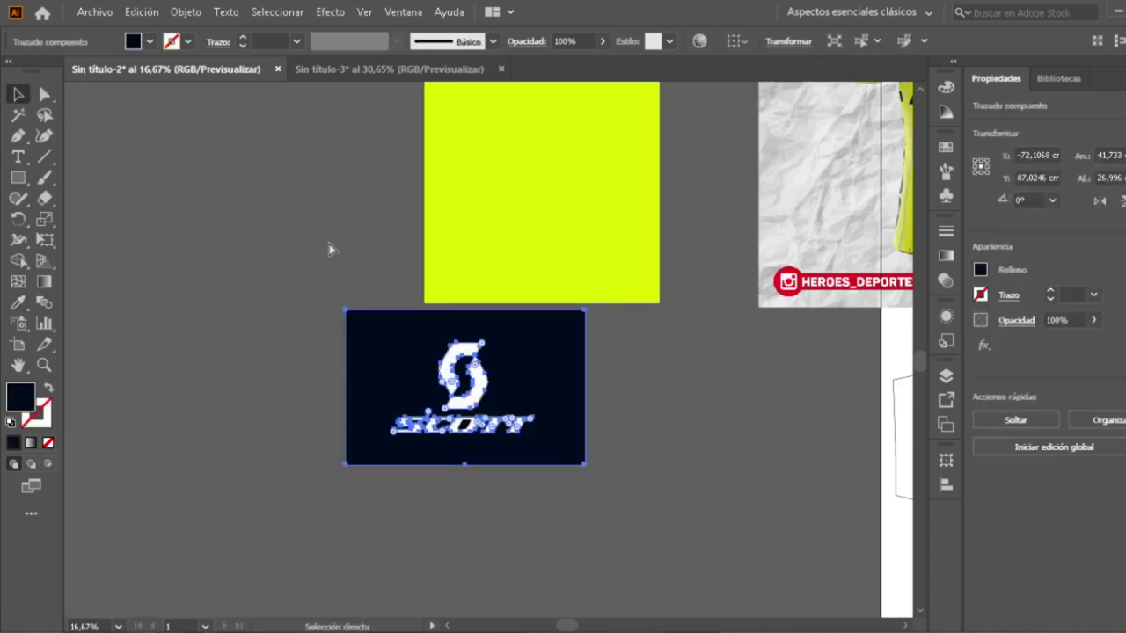
pyautogui.click(621, 415)
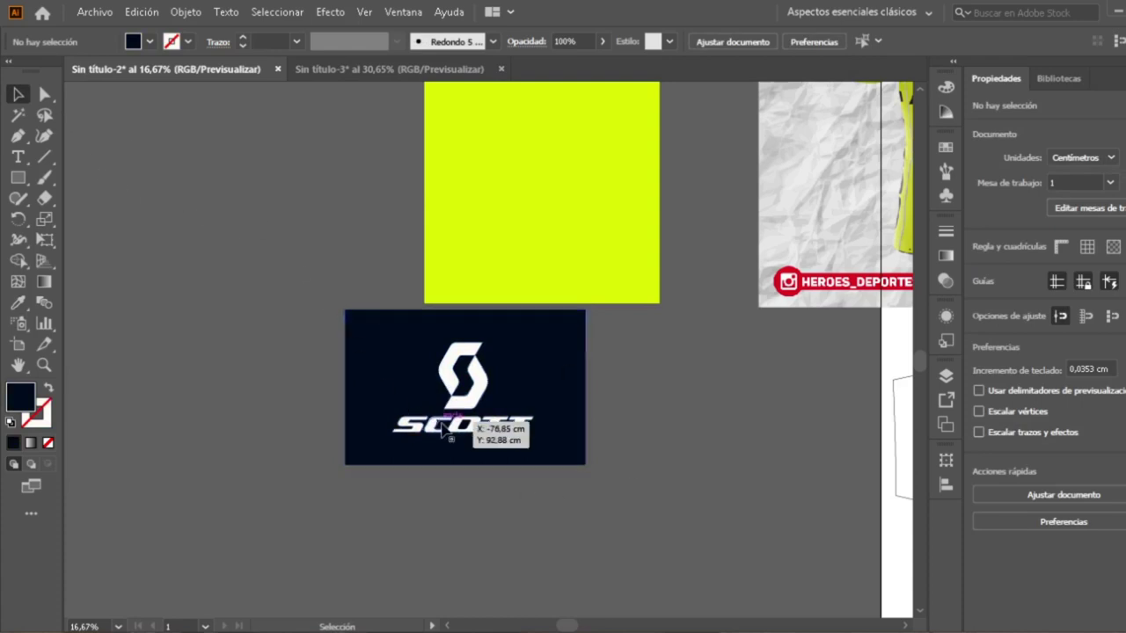
# - Delete the dark blue background shape from the vectorized logo
pyautogui.scroll(2, 477, 399)
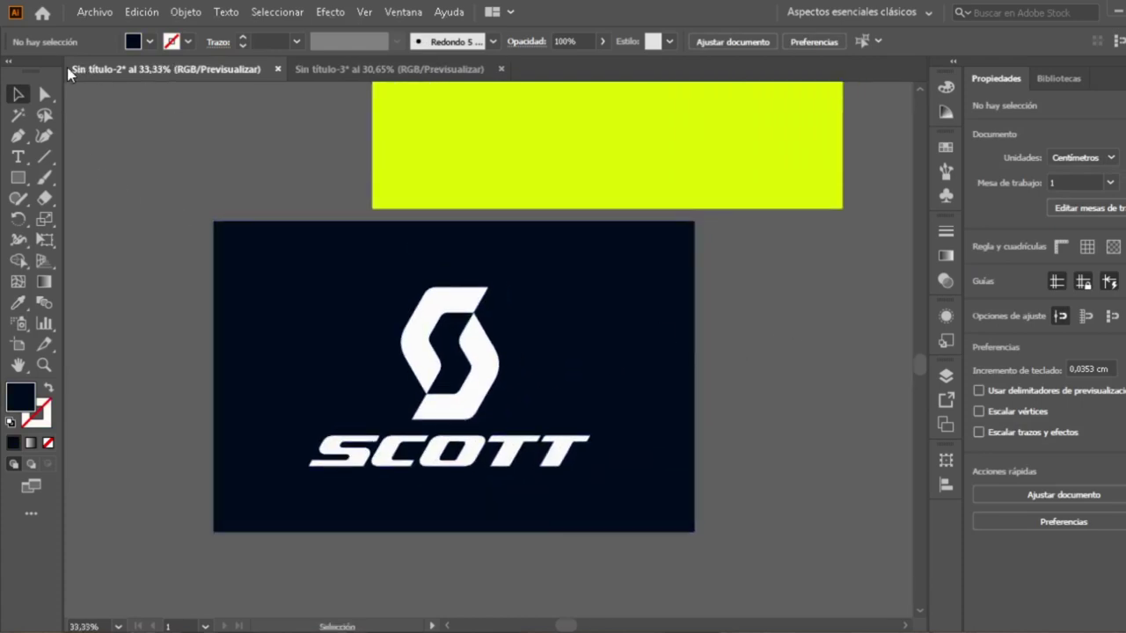
pyautogui.click(45, 94)
pyautogui.click(393, 367)
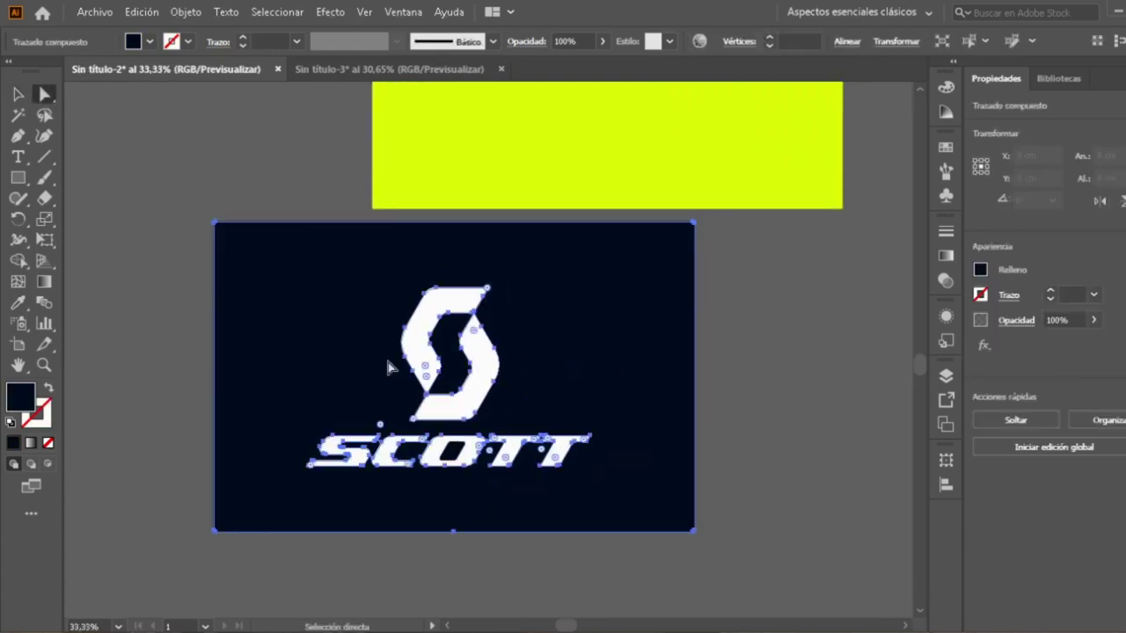
pyautogui.click(146, 126)
pyautogui.click(267, 321)
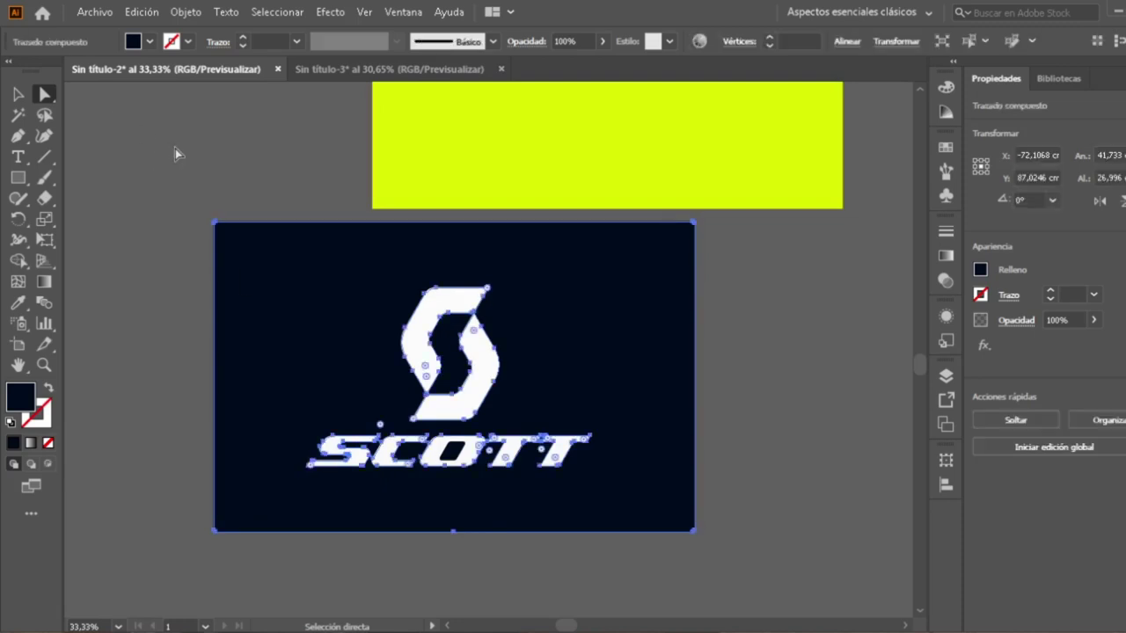
pyautogui.press('Delete')
# - Delete the white S symbol above the SCOTT wordmark
pyautogui.moveTo(559, 419); pyautogui.dragTo(577, 427)
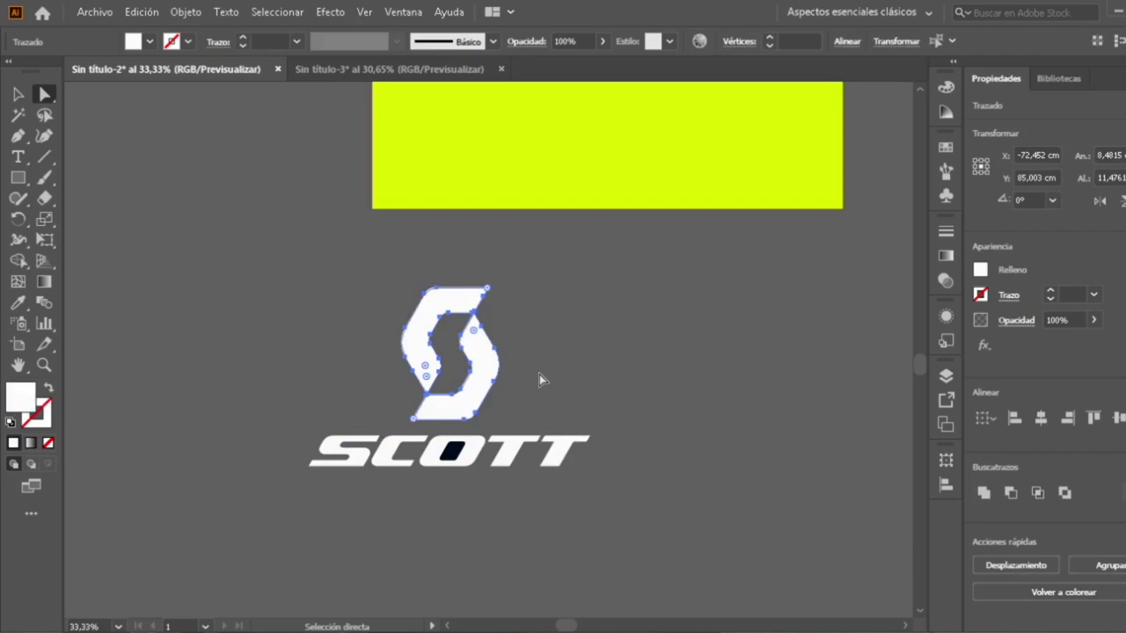
pyautogui.scroll(-2, 669, 306)
pyautogui.moveTo(694, 276); pyautogui.dragTo(589, 397)
pyautogui.moveTo(475, 409); pyautogui.dragTo(580, 385)
pyautogui.scroll(3, 580, 386)
pyautogui.hscroll(-3, 364, 404)
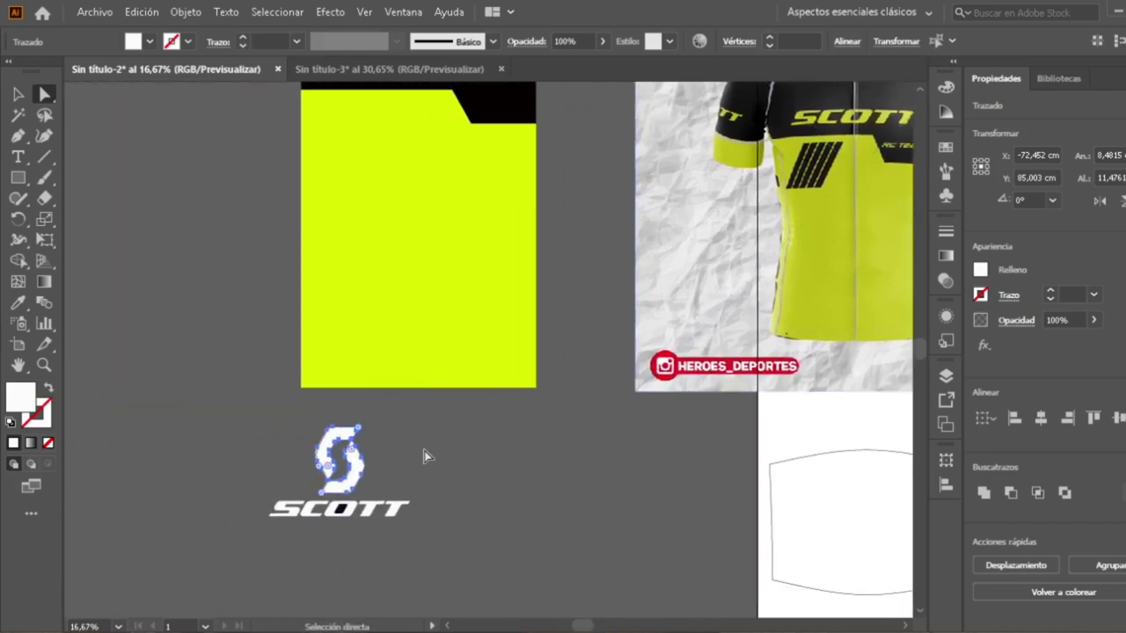
pyautogui.press('Delete')
pyautogui.scroll(1, 268, 512)
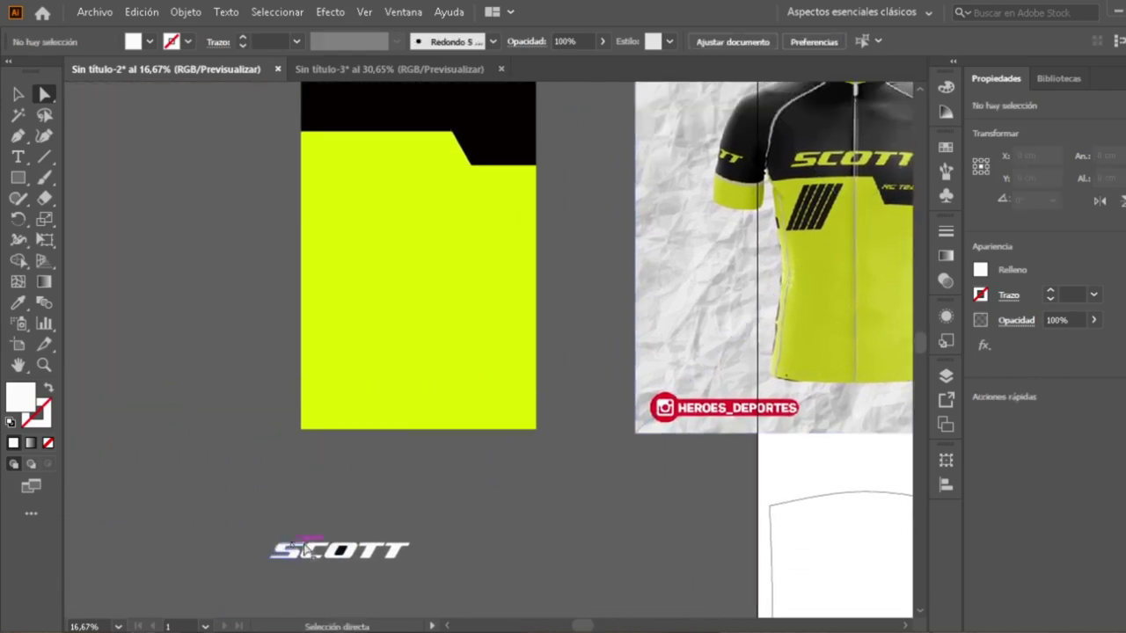
# - Delete the dark shape inside the O of the SCOTT wordmark
pyautogui.scroll(3, 339, 547)
pyautogui.click(338, 547)
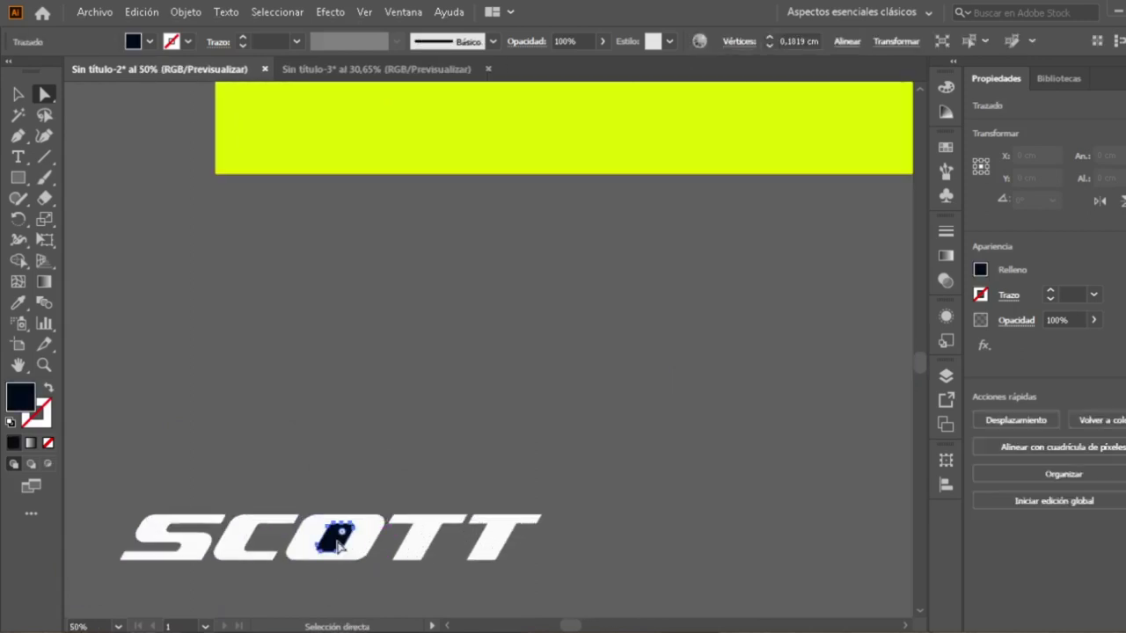
pyautogui.press('Delete')
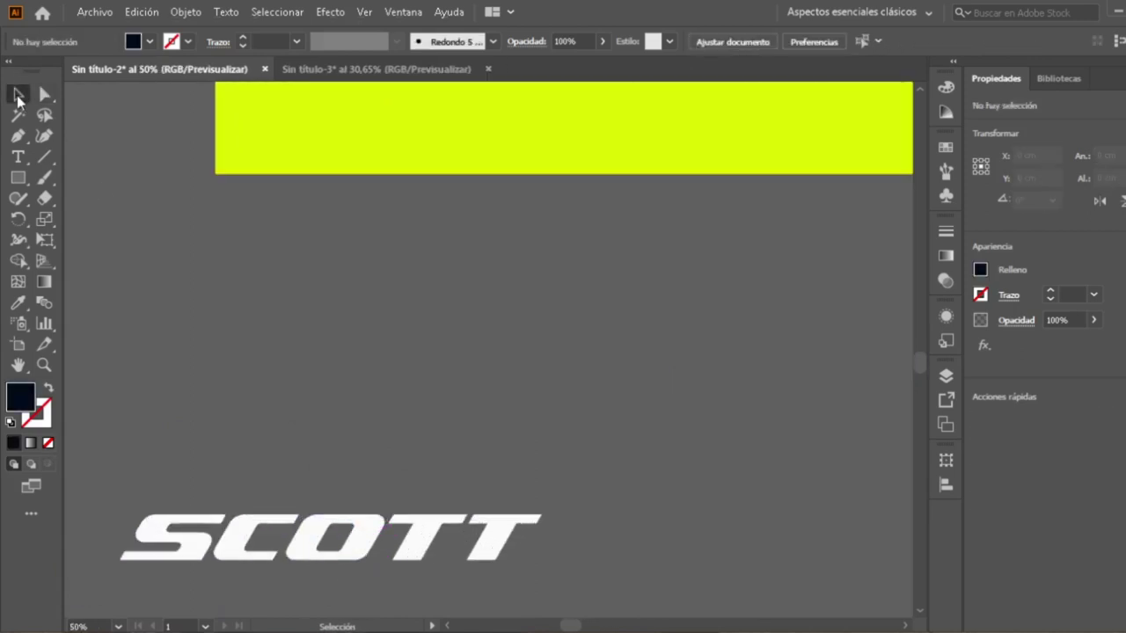
# - Move the white SCOTT wordmark onto the black area of the panel, just above the lime part
pyautogui.click(17, 96)
pyautogui.scroll(-2, 238, 278)
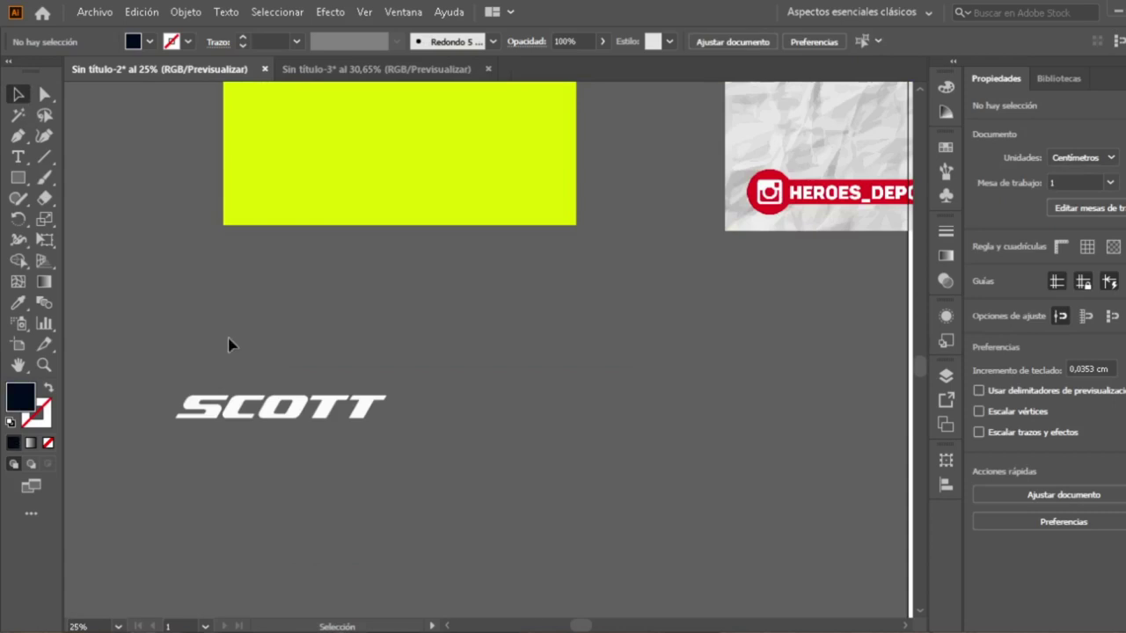
pyautogui.moveTo(229, 344); pyautogui.dragTo(414, 449)
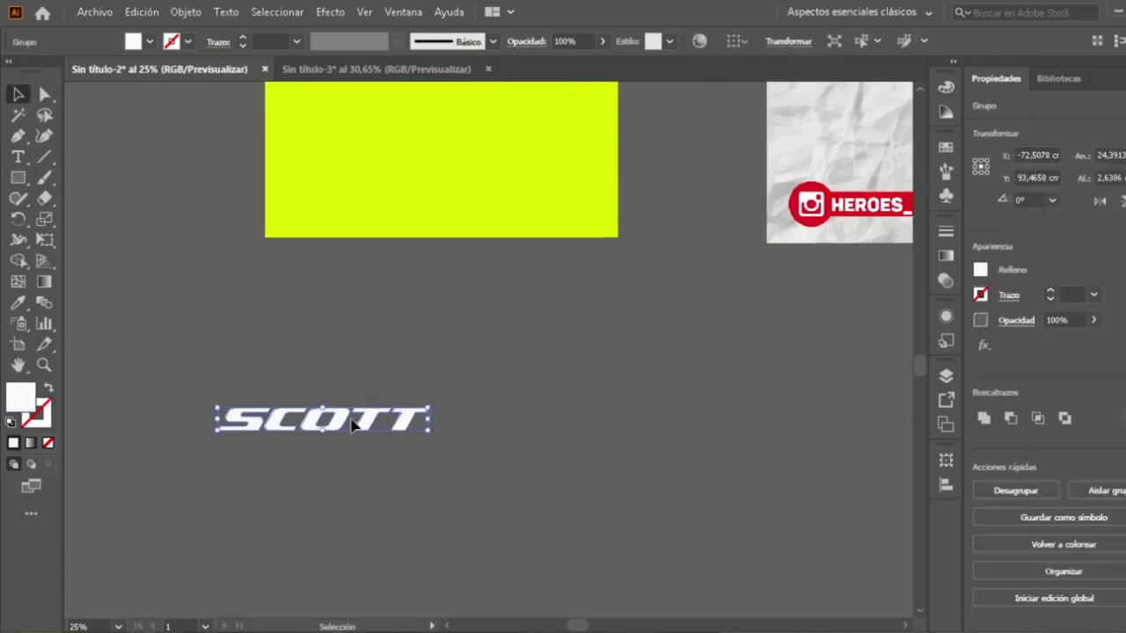
pyautogui.moveTo(352, 426); pyautogui.dragTo(449, 134)
pyautogui.moveTo(385, 85); pyautogui.dragTo(406, 224)
pyautogui.scroll(-3, 371, 373)
pyautogui.scroll(2, 395, 347)
pyautogui.scroll(2, 406, 224)
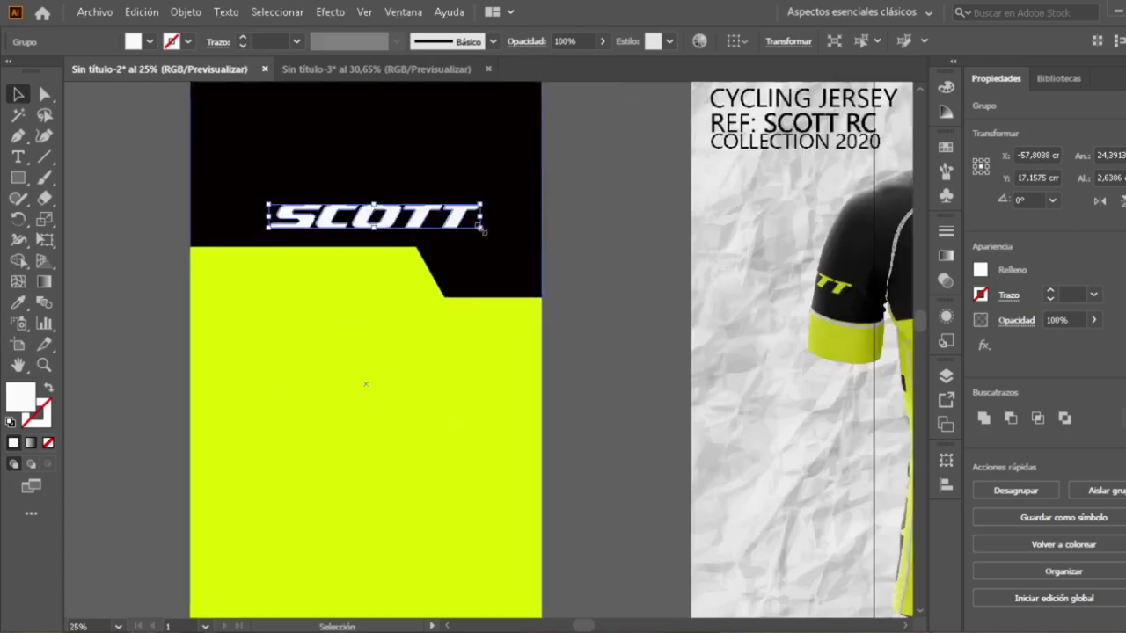
# - Enlarge the SCOTT wordmark on the black area to about 28.1 × 3 cm and deselect it
pyautogui.moveTo(482, 229)
pyautogui.mouseDown()
pyautogui.moveTo(501, 242)
pyautogui.moveTo(497, 230)
pyautogui.mouseUp()
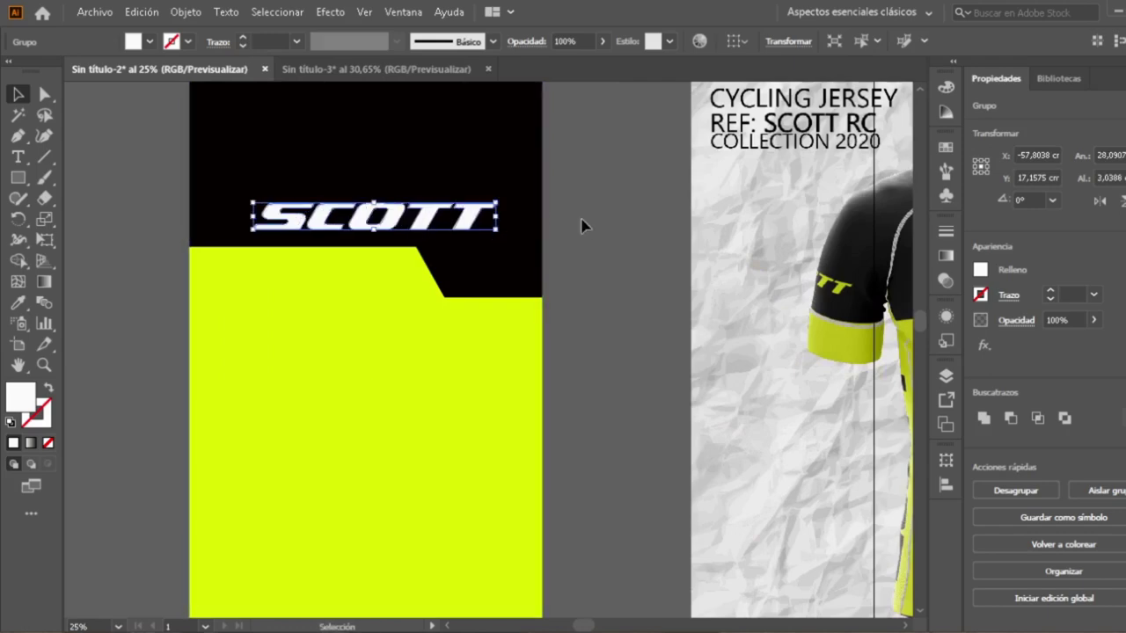
pyautogui.scroll(2, 528, 233)
pyautogui.scroll(-1, 484, 239)
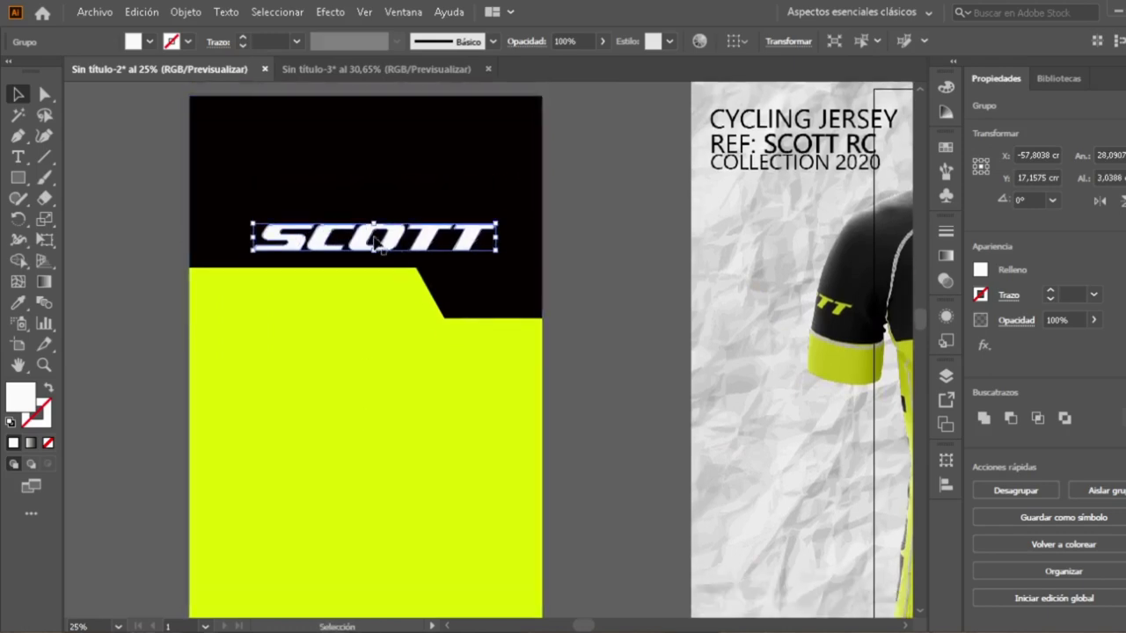
pyautogui.scroll(-2, 374, 244)
pyautogui.scroll(1, 381, 224)
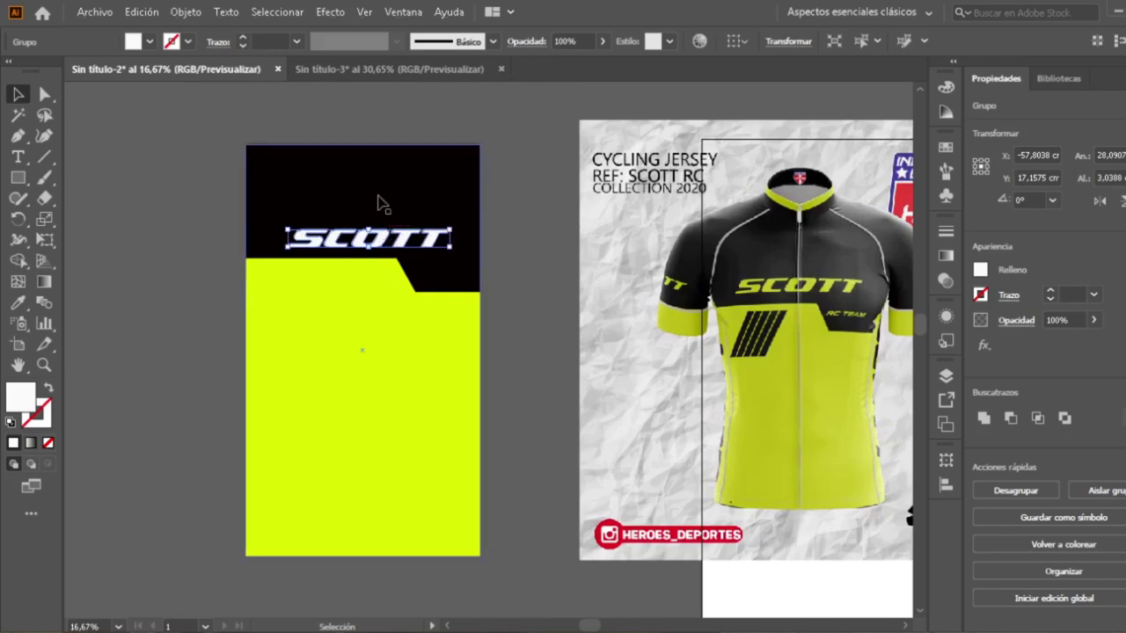
pyautogui.click(384, 205)
pyautogui.click(420, 240)
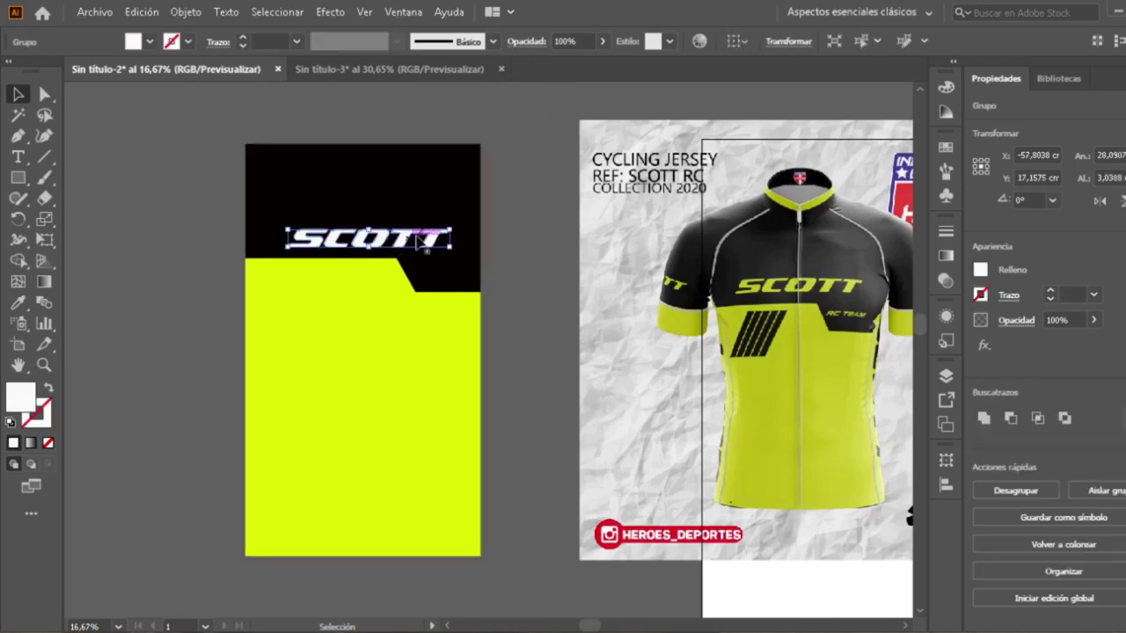
pyautogui.click(528, 188)
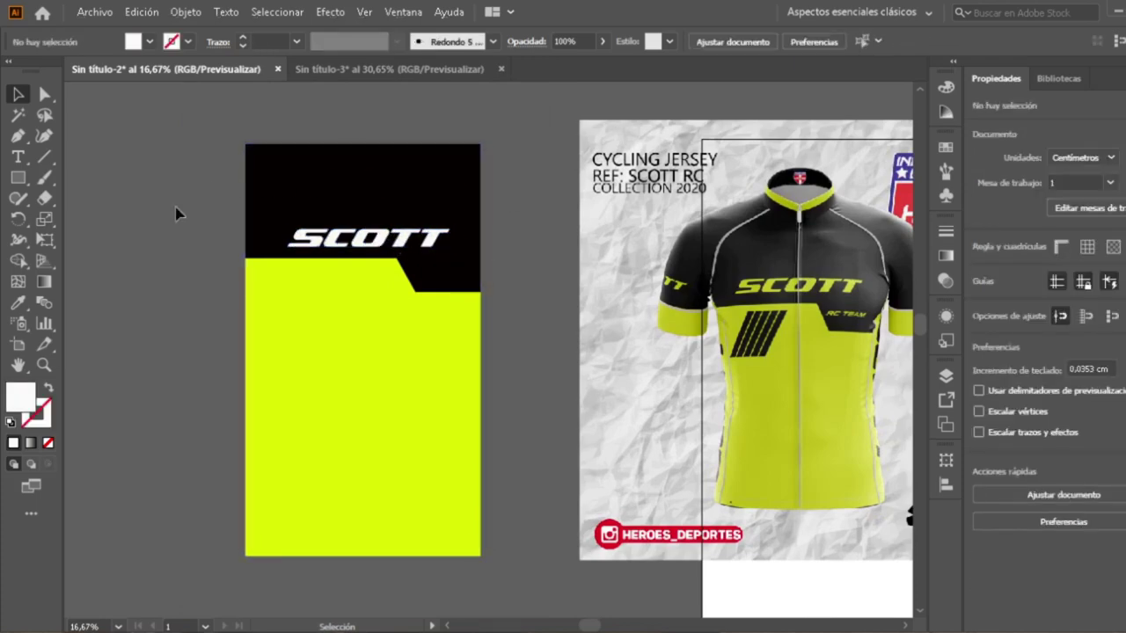
# - Show the rulers and place a vertical guide through the horizontal centre of the panel rectangle
pyautogui.rightClick(177, 214)
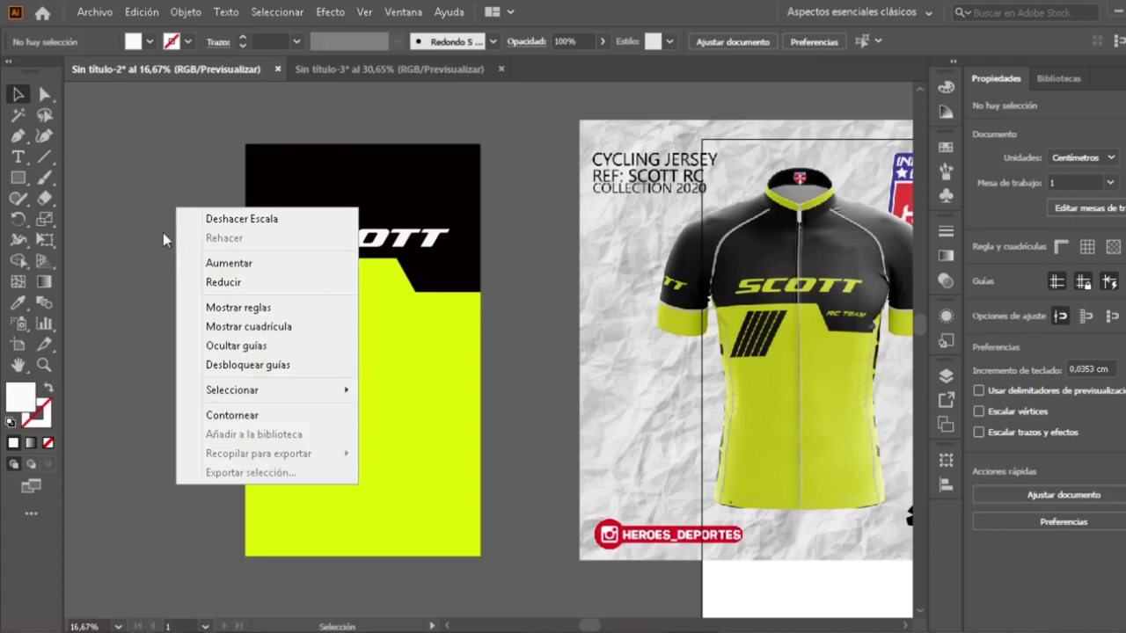
pyautogui.click(208, 308)
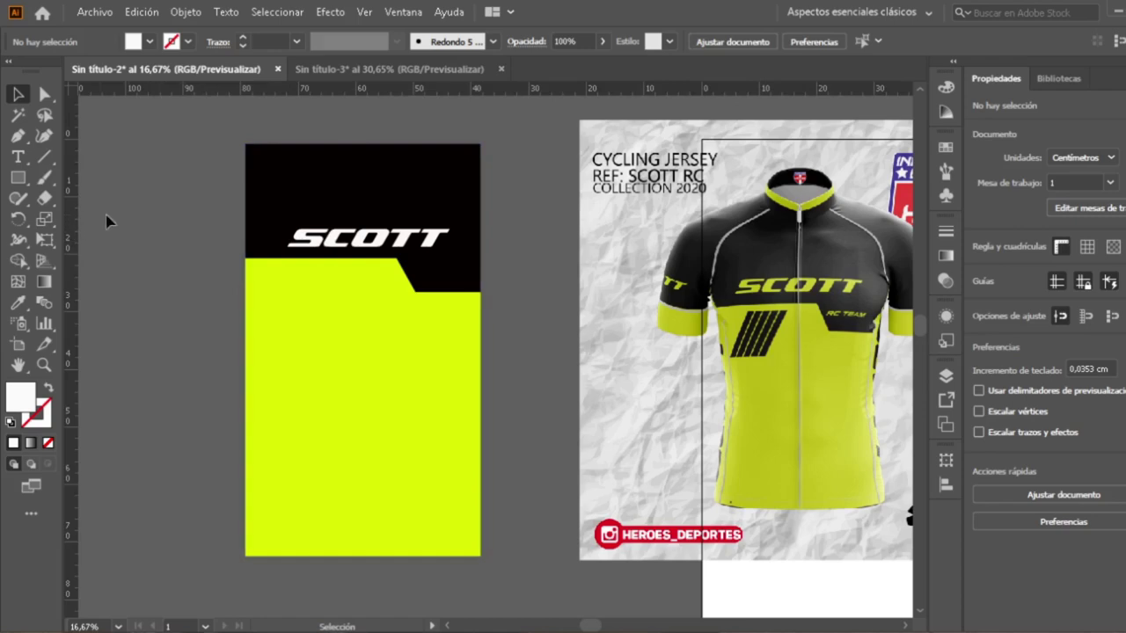
pyautogui.click(341, 185)
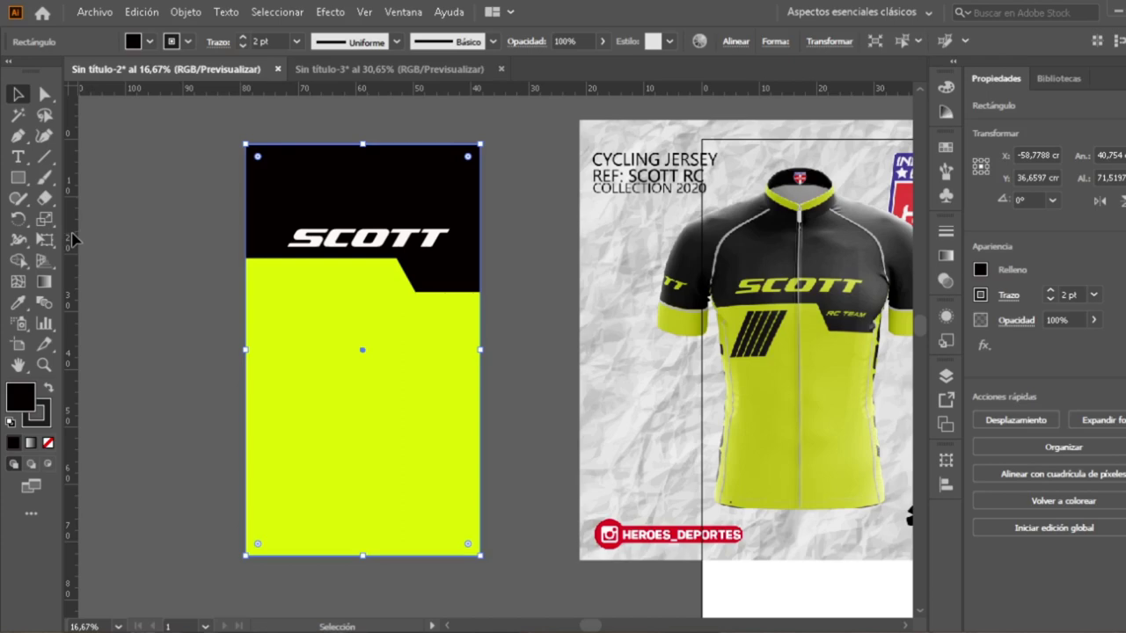
pyautogui.moveTo(73, 239); pyautogui.dragTo(73, 239)
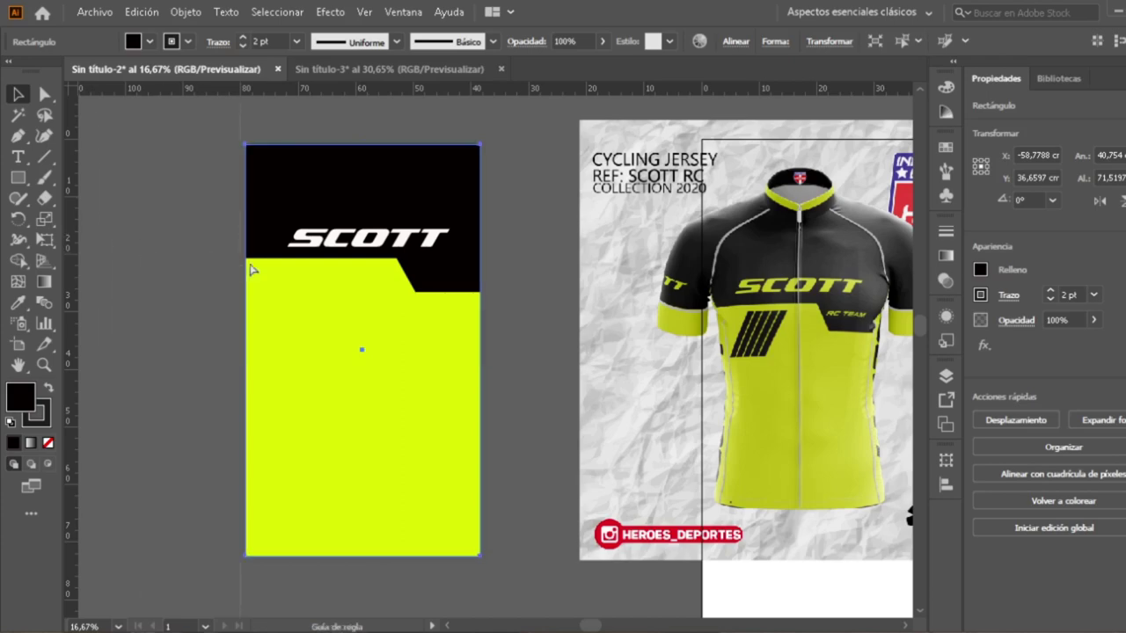
pyautogui.moveTo(249, 267); pyautogui.dragTo(363, 291)
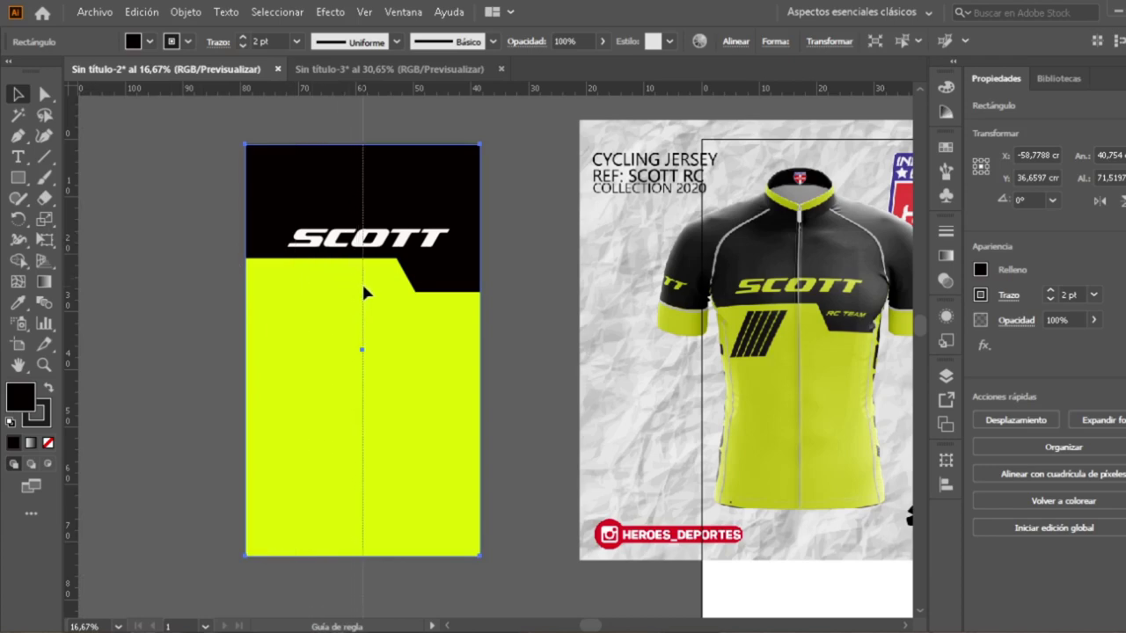
# - Nudge the SCOTT wordmark left until it is centred on the vertical guide
pyautogui.click(365, 293)
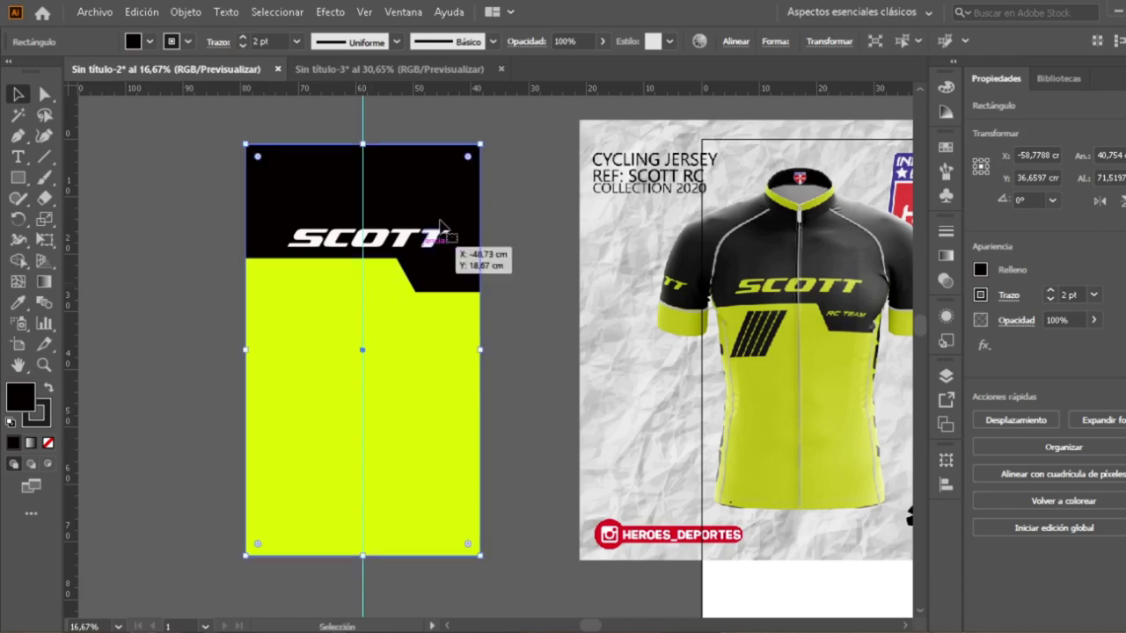
pyautogui.click(337, 249)
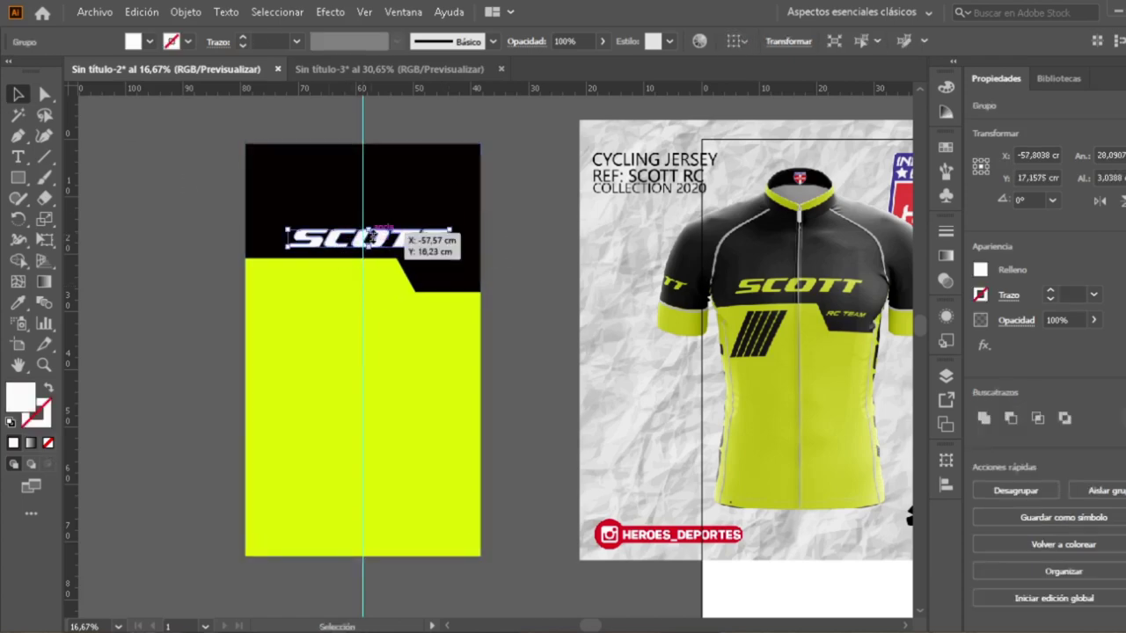
pyautogui.hotkey('ctrl', '+')
pyautogui.hotkey('ctrl', '+')
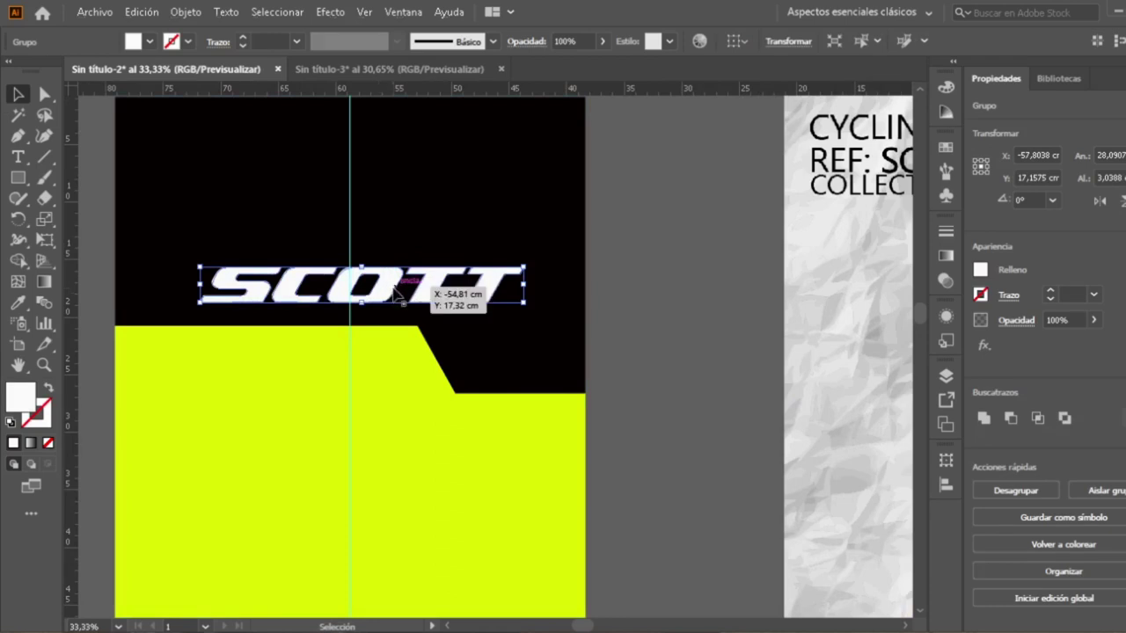
pyautogui.press('Left')
pyautogui.press('Left')
pyautogui.press('Left')
pyautogui.press('Left')
pyautogui.press('Left')
pyautogui.press('Left')
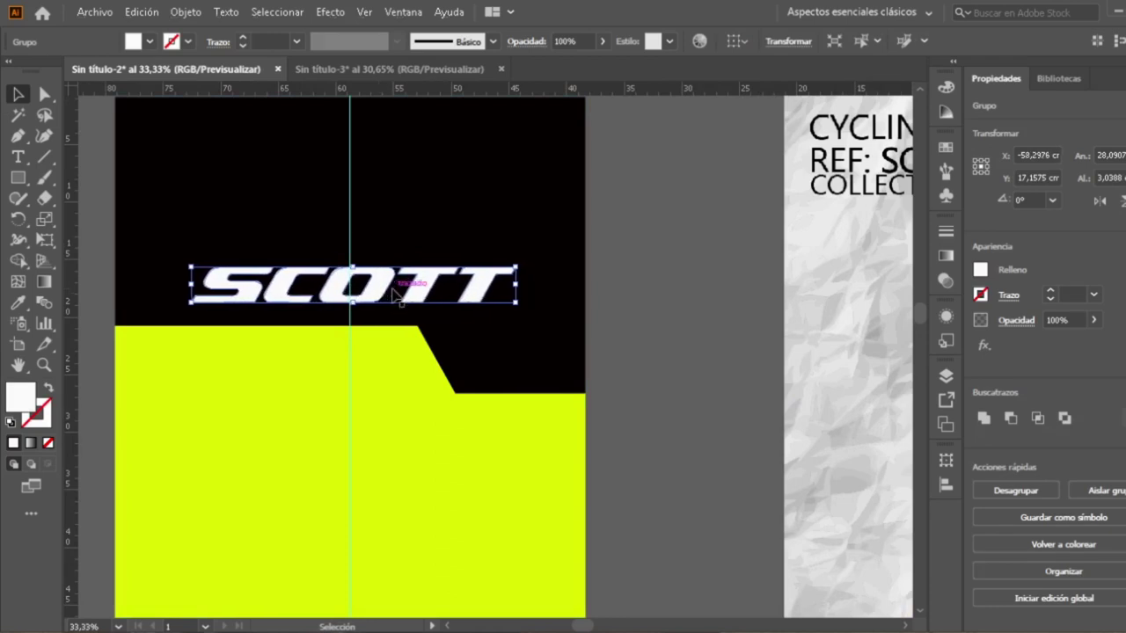
pyautogui.press('Left')
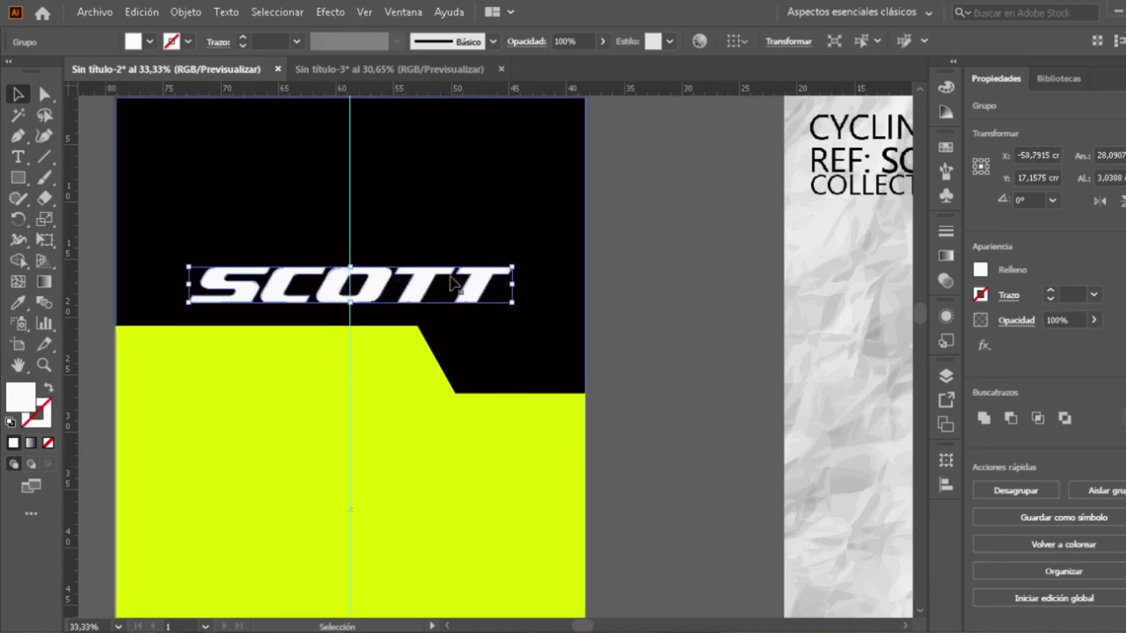
pyautogui.scroll(-1, 405, 262)
pyautogui.scroll(-1, 404, 262)
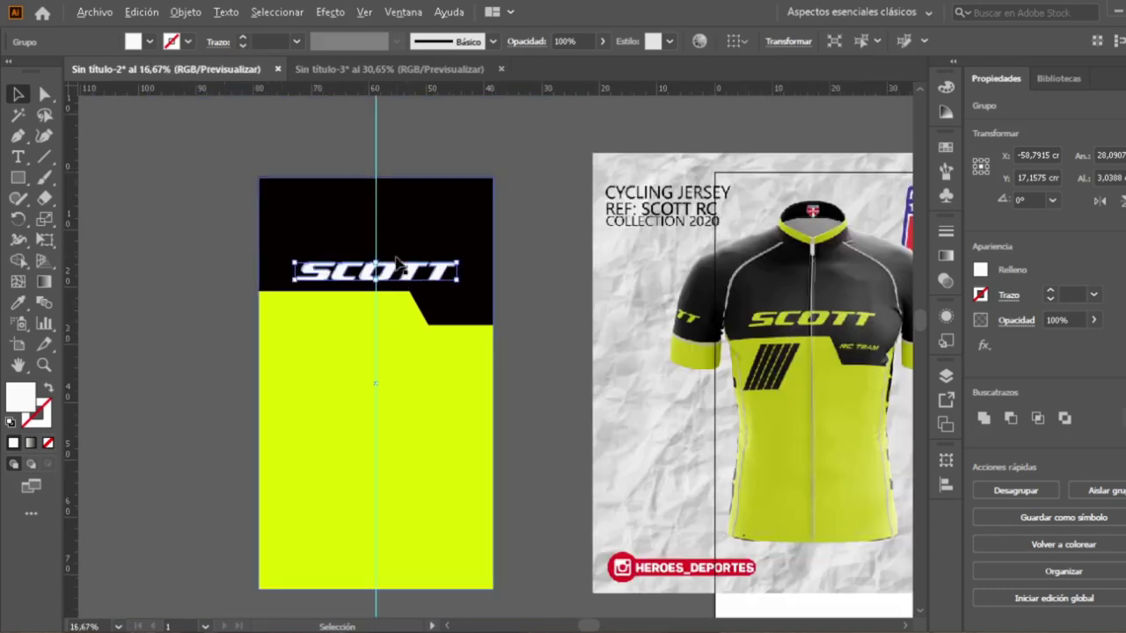
pyautogui.moveTo(454, 244); pyautogui.dragTo(460, 269)
# - Deselect the SCOTT wordmark and hide the guides
pyautogui.click(448, 179)
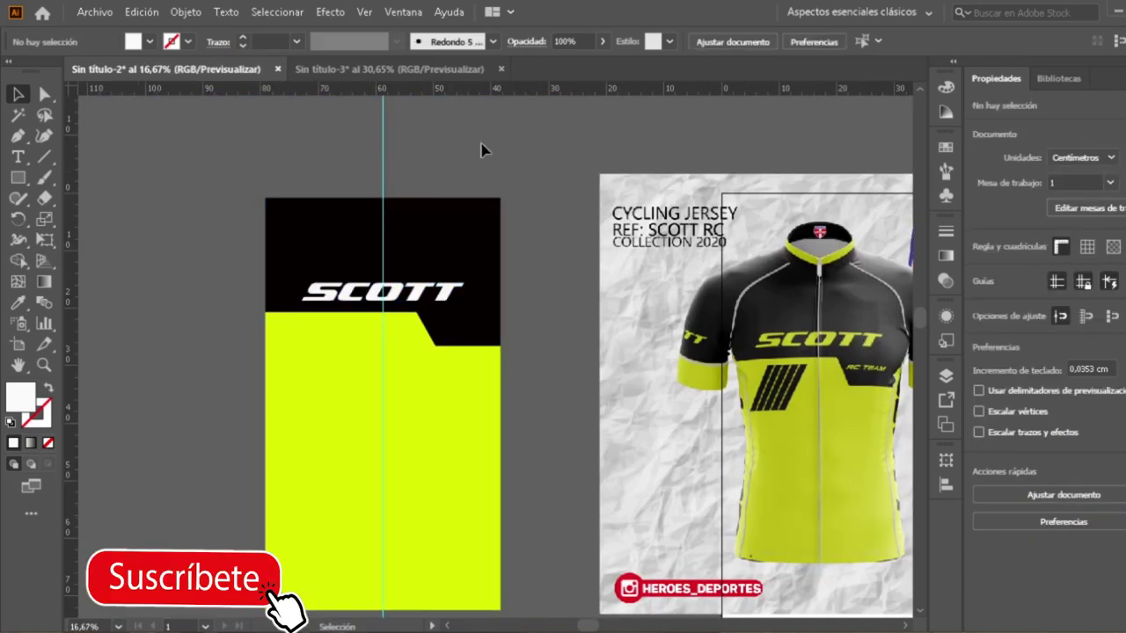
pyautogui.rightClick(473, 157)
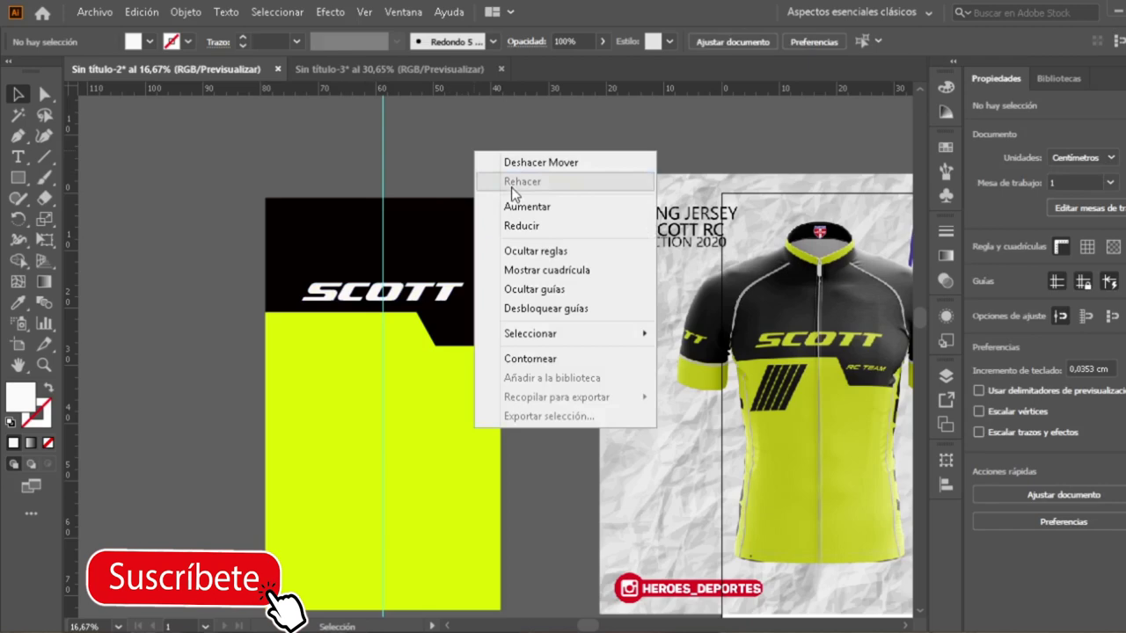
pyautogui.click(538, 290)
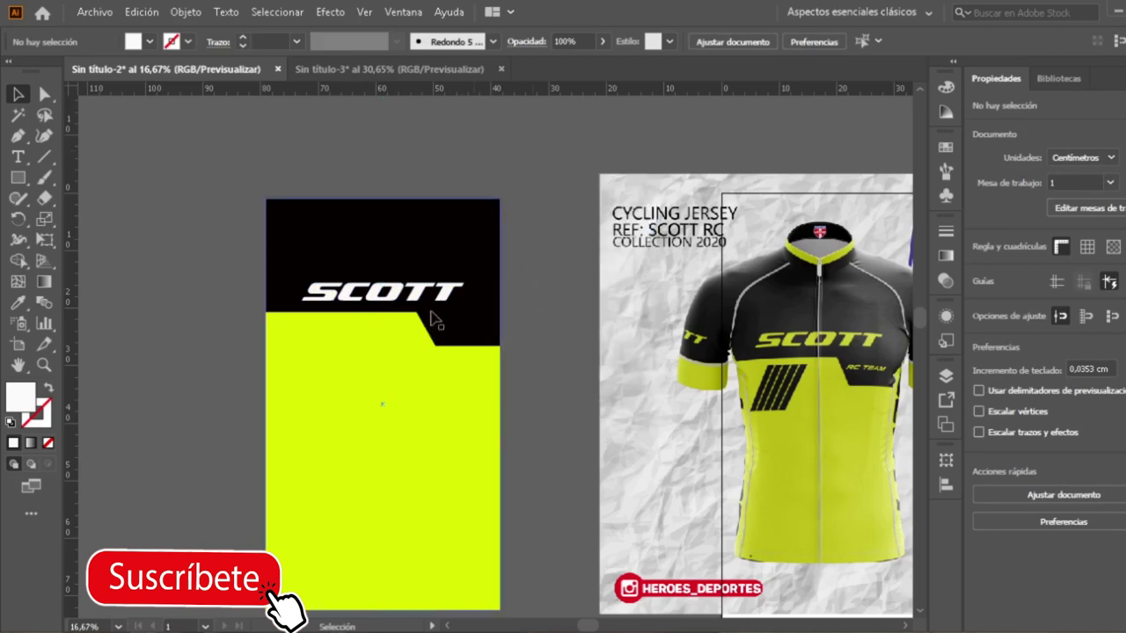
# - Recolour the SCOTT wordmark lime by sampling the panel's lime area with the Eyedropper, and deselect it
pyautogui.scroll(-1, 434, 303)
pyautogui.press('space')
pyautogui.moveTo(548, 325); pyautogui.dragTo(500, 294)
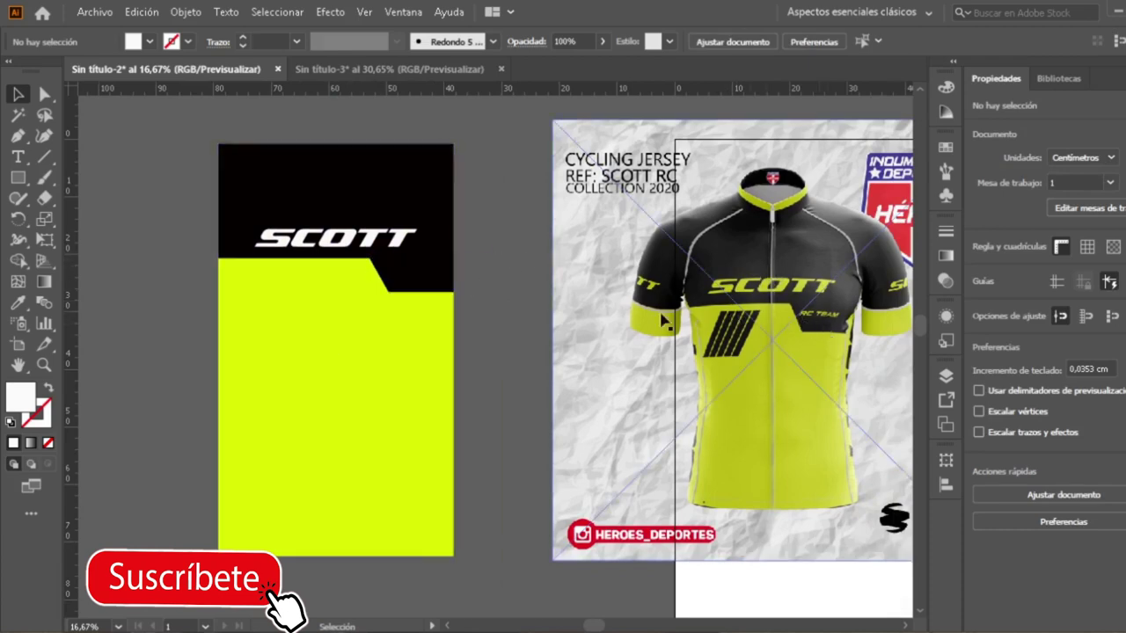
pyautogui.moveTo(392, 237); pyautogui.dragTo(360, 250)
pyautogui.press('i')
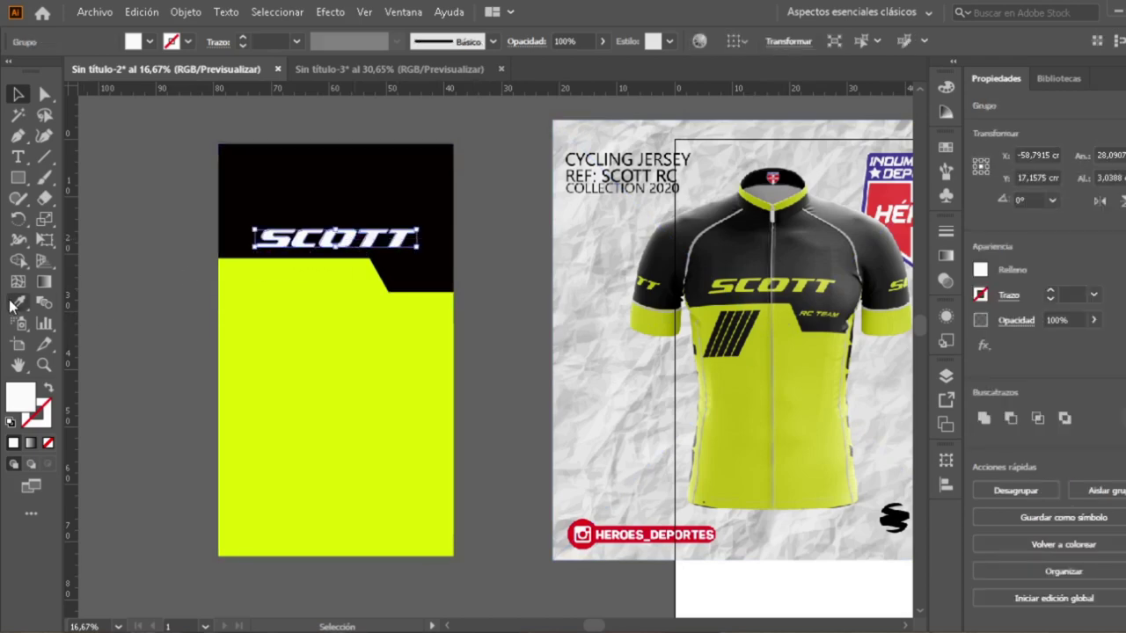
pyautogui.click(264, 296)
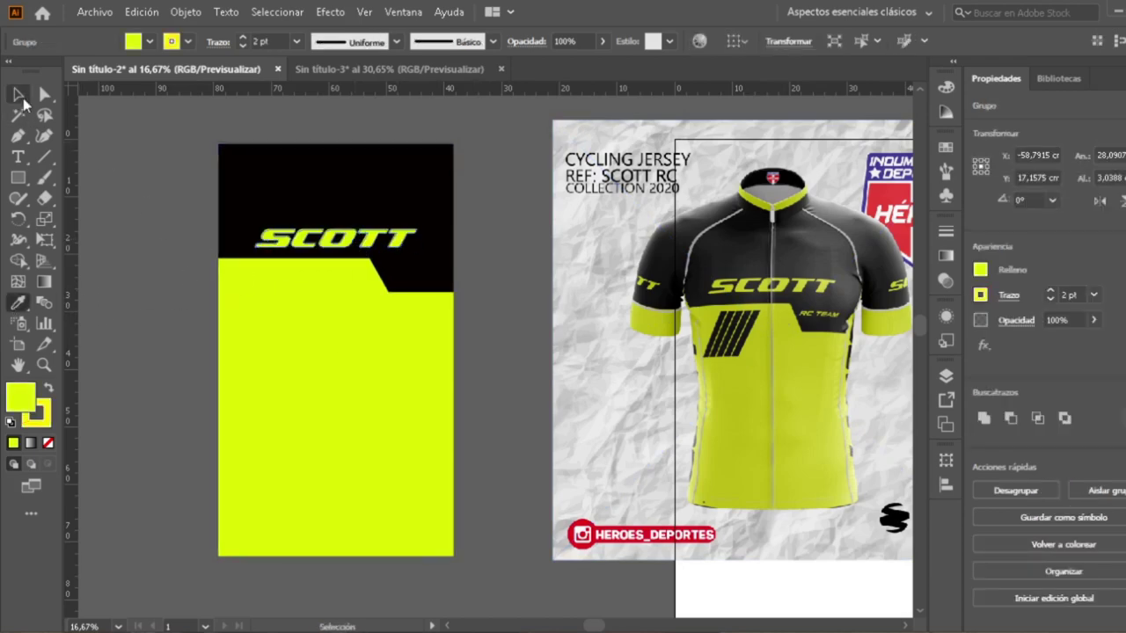
pyautogui.press('v')
pyautogui.click(166, 214)
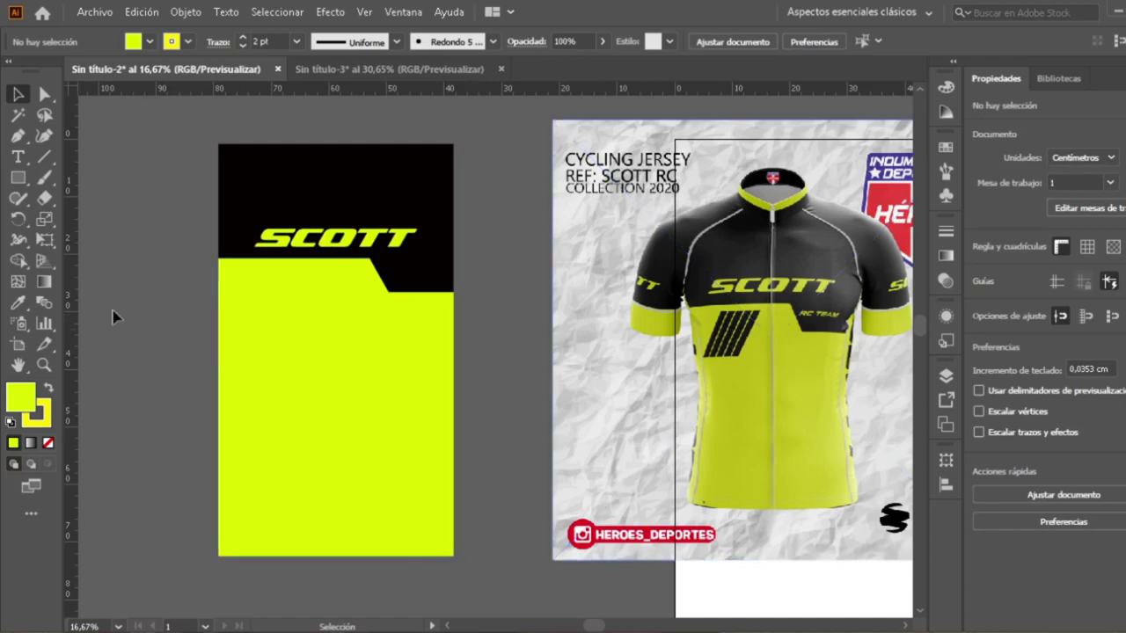
# - Draw a narrow vertical rectangle about 1.6 × 12.8 cm near the lime area's upper left corner and fill it with black 000000
pyautogui.click(18, 177)
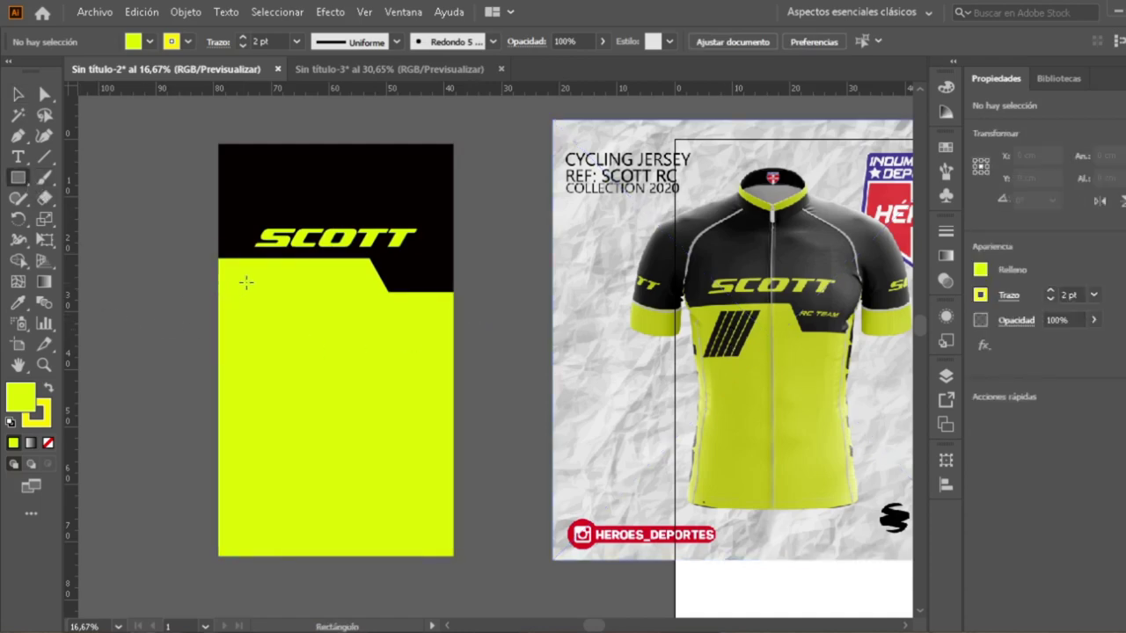
pyautogui.moveTo(247, 281); pyautogui.dragTo(255, 355)
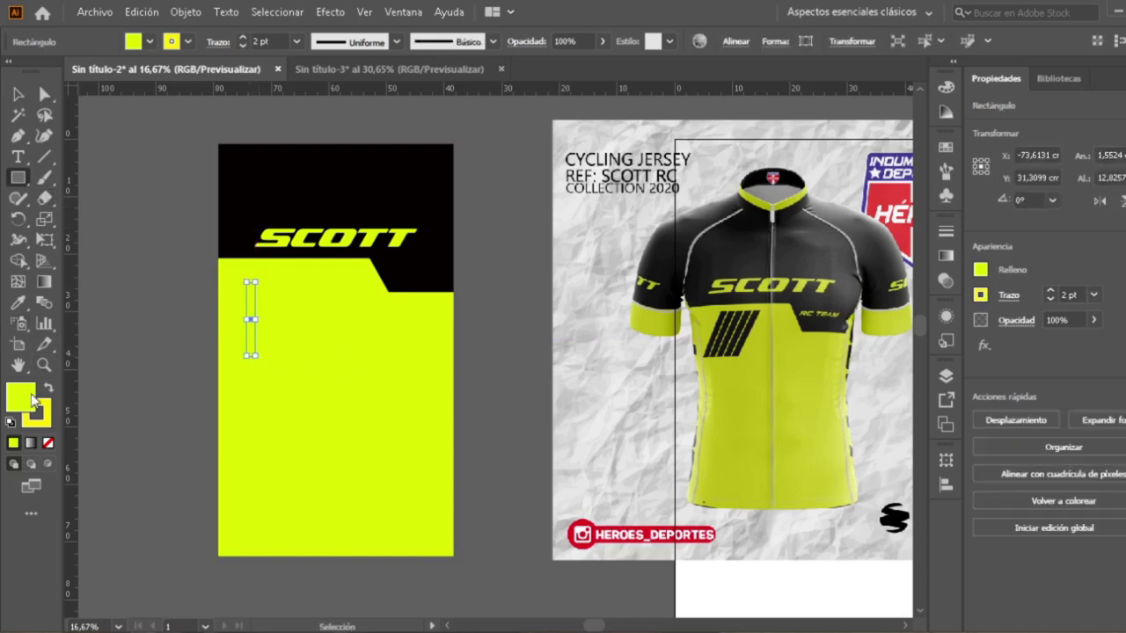
pyautogui.doubleClick(33, 397)
pyautogui.press('BackSpace')
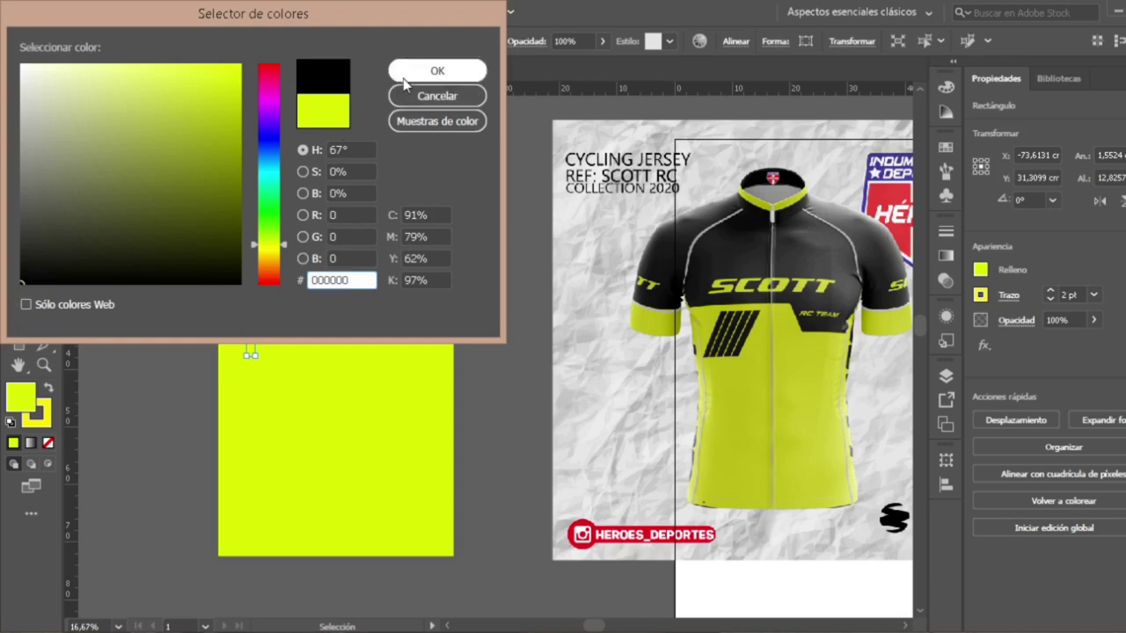
pyautogui.click(437, 70)
# - Set the narrow bar's stroke to black 000000 and deselect the bar
pyautogui.click(42, 411)
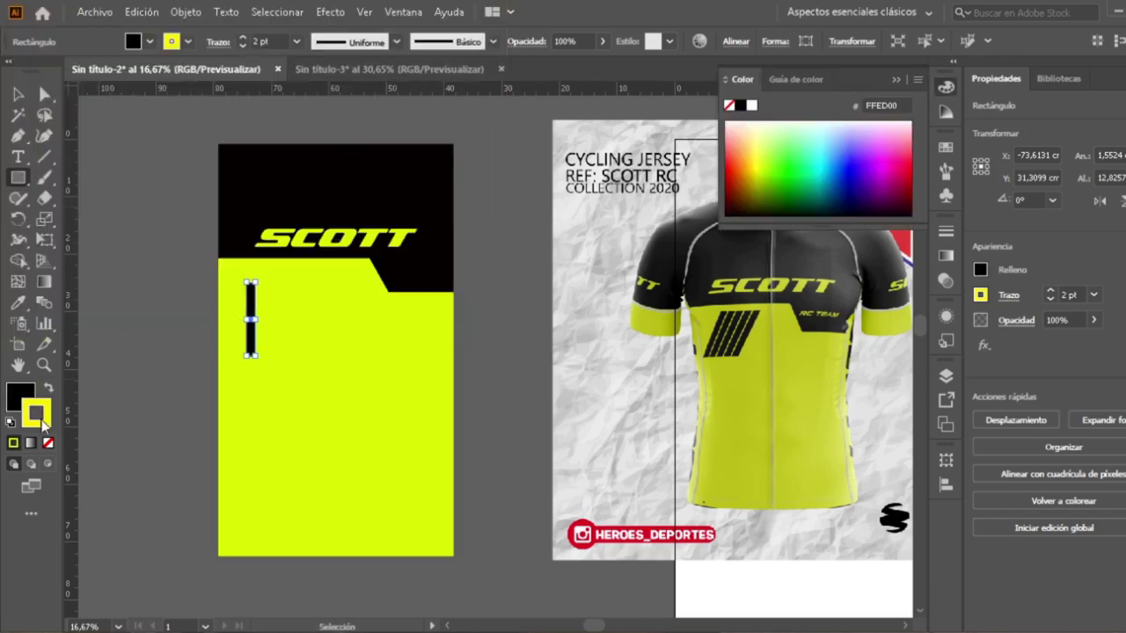
pyautogui.click(740, 107)
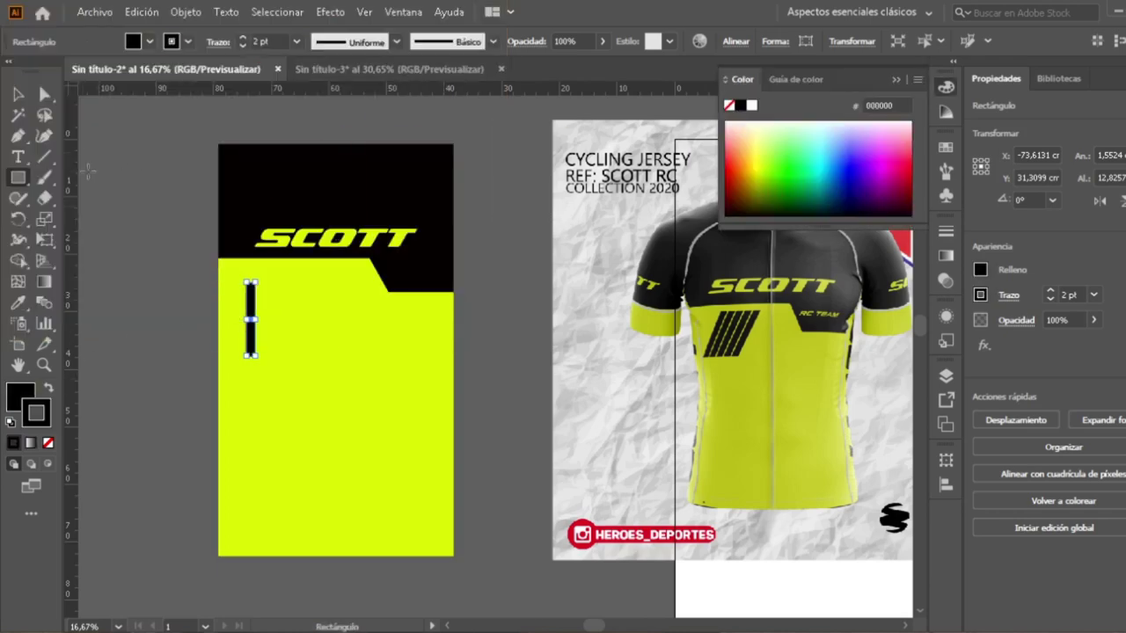
pyautogui.click(18, 94)
pyautogui.click(103, 181)
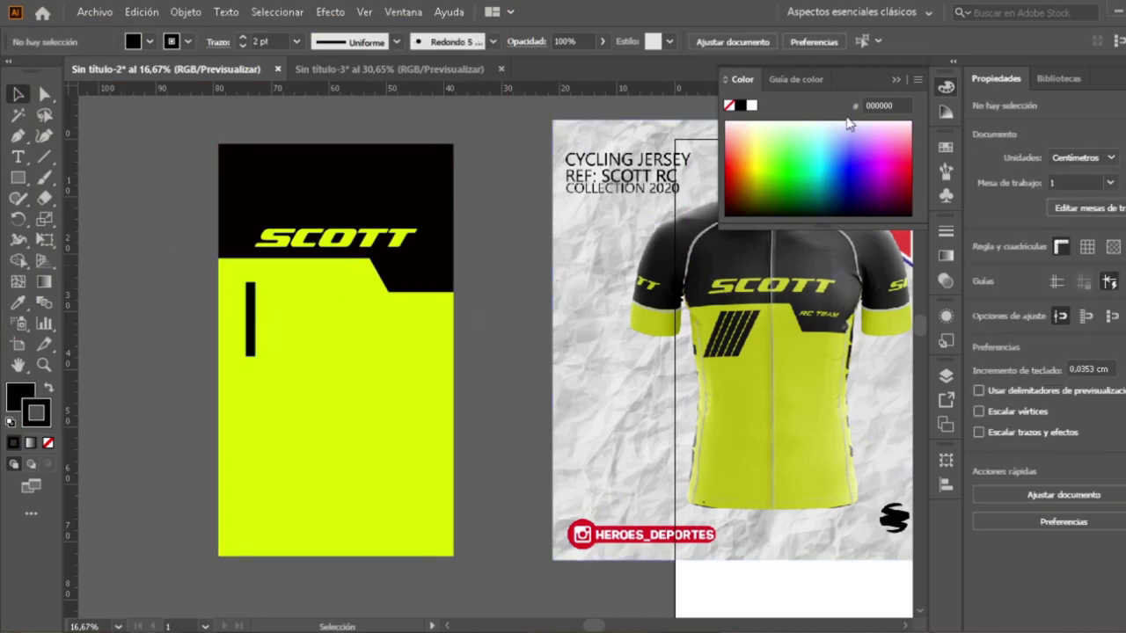
pyautogui.click(894, 84)
pyautogui.scroll(2, 331, 328)
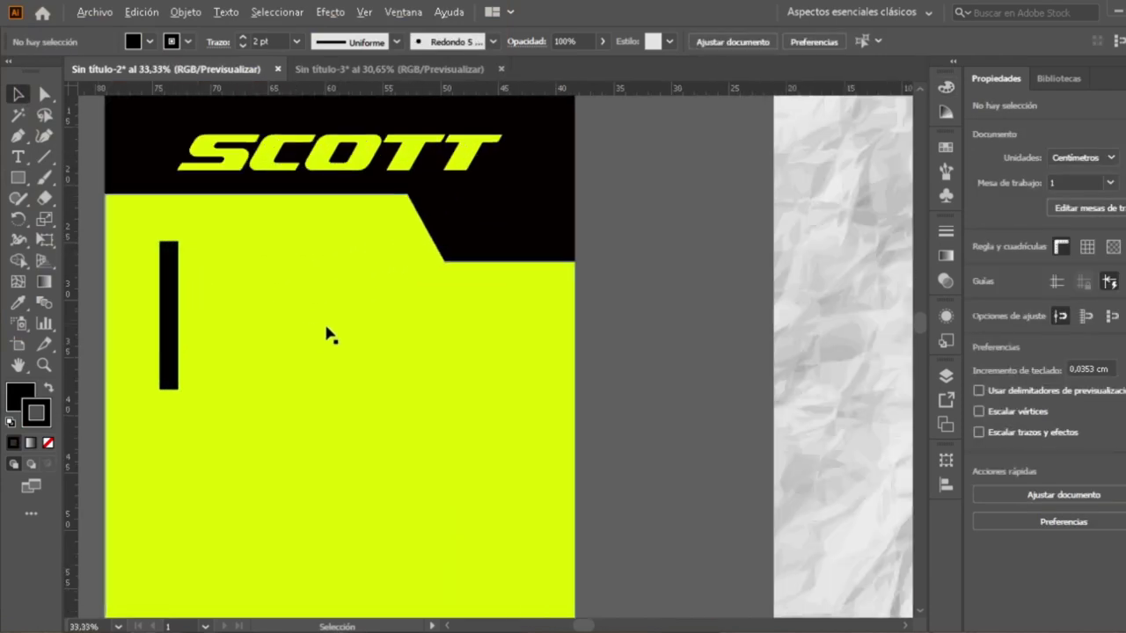
pyautogui.scroll(-1, 257, 318)
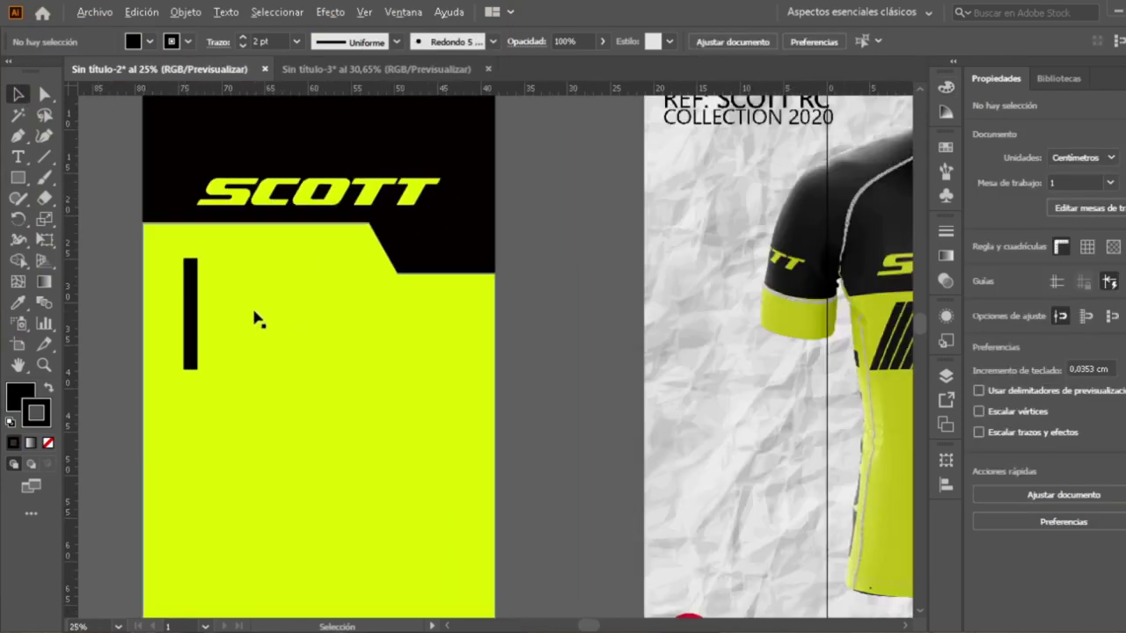
pyautogui.moveTo(299, 309); pyautogui.dragTo(267, 347)
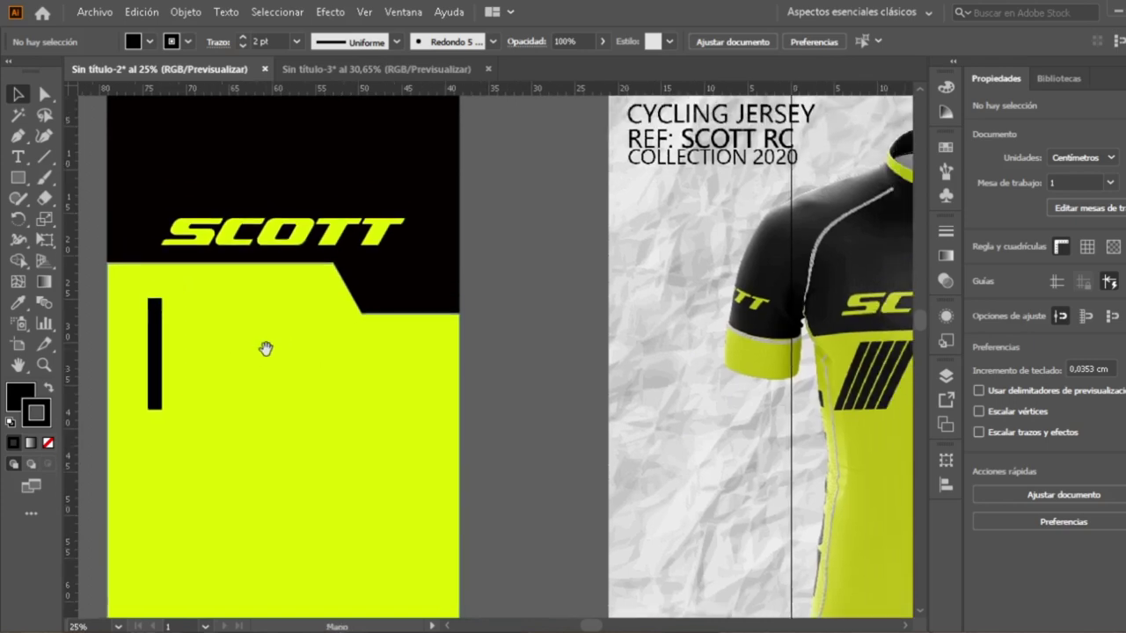
pyautogui.click(153, 356)
pyautogui.rightClick(153, 357)
pyautogui.moveTo(342, 528)
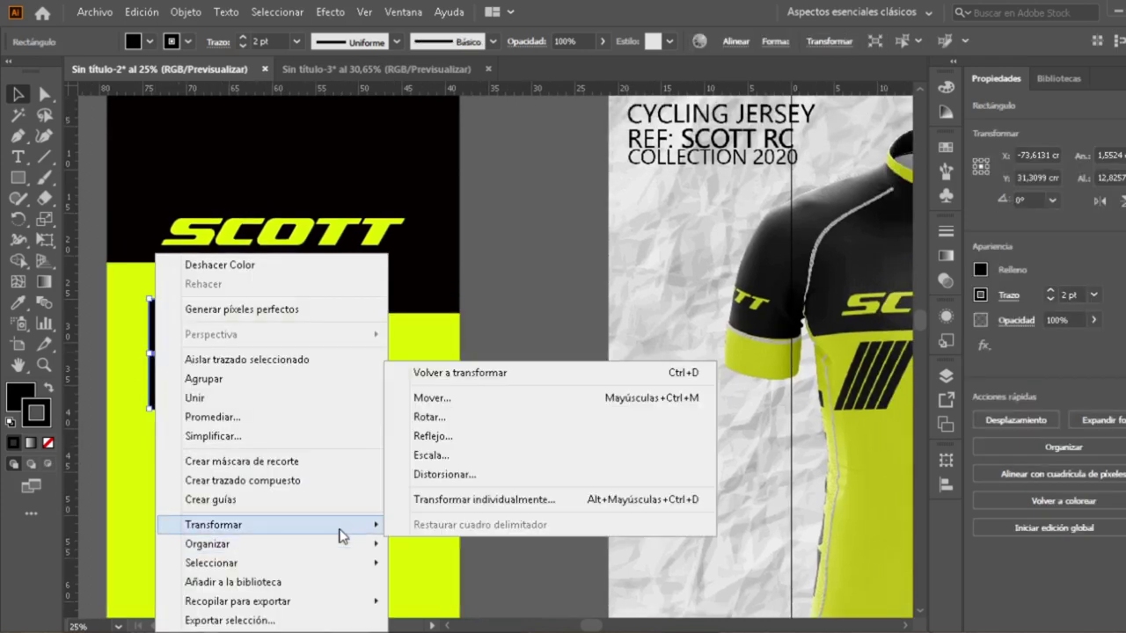
pyautogui.click(497, 219)
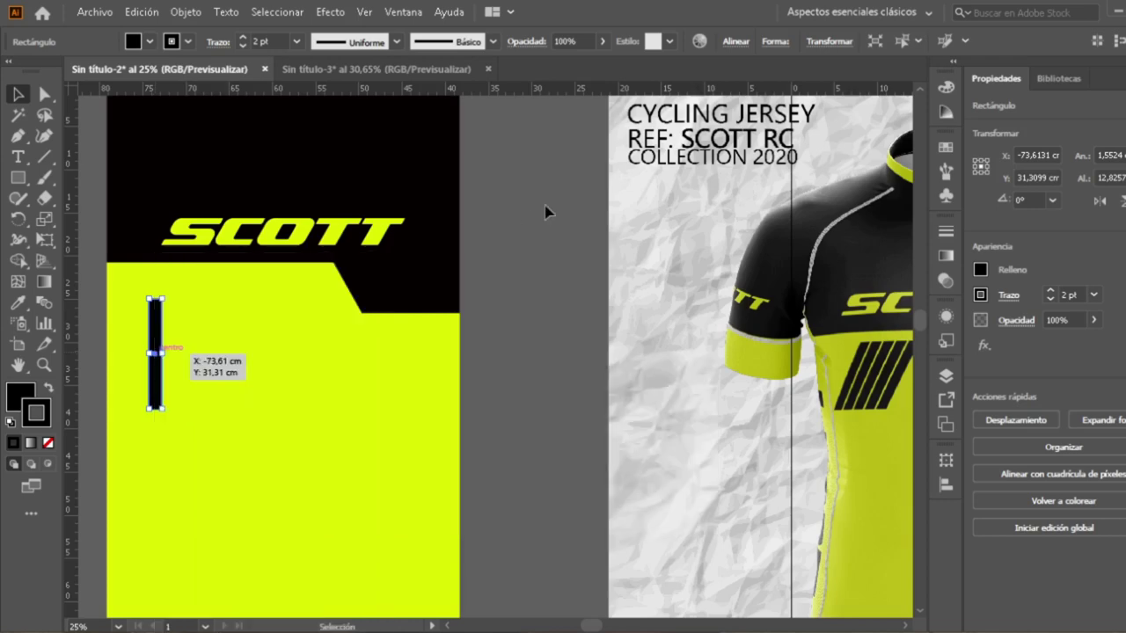
pyautogui.click(547, 211)
# - Shear the black bar along the horizontal axis by about 20° with the preview on, so it slants like the jersey's stripes
pyautogui.click(154, 342)
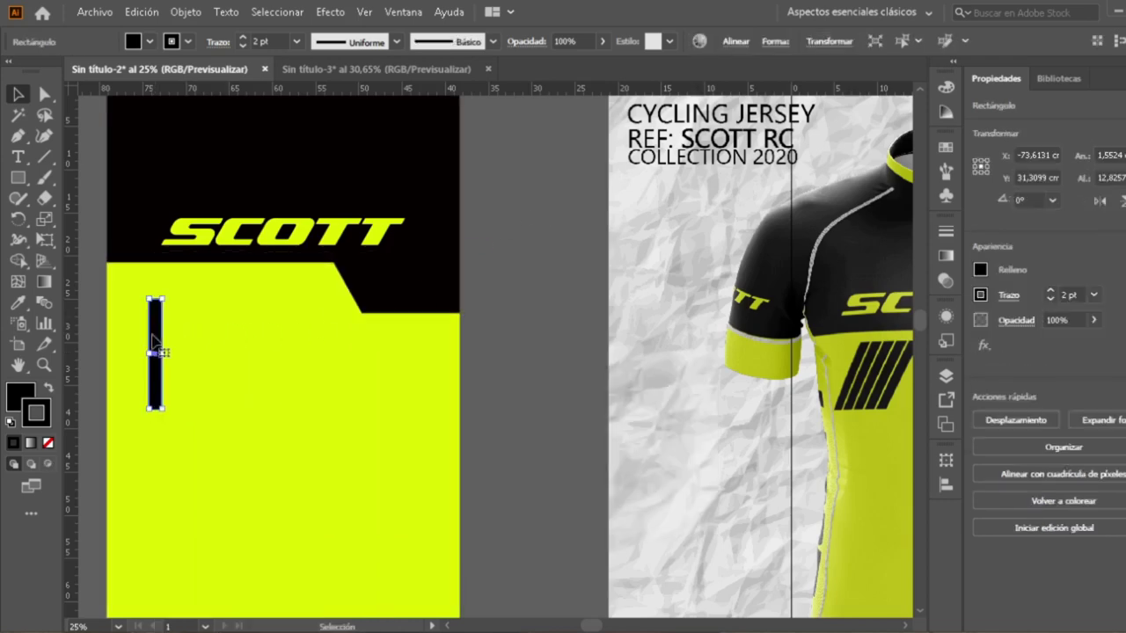
pyautogui.rightClick(153, 339)
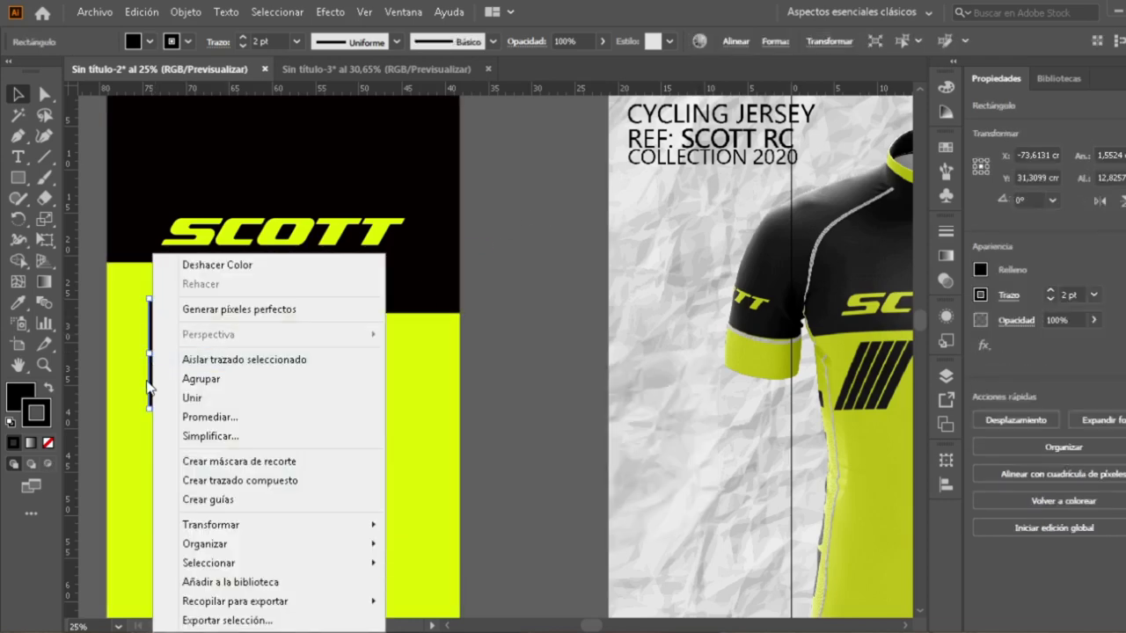
pyautogui.moveTo(293, 528)
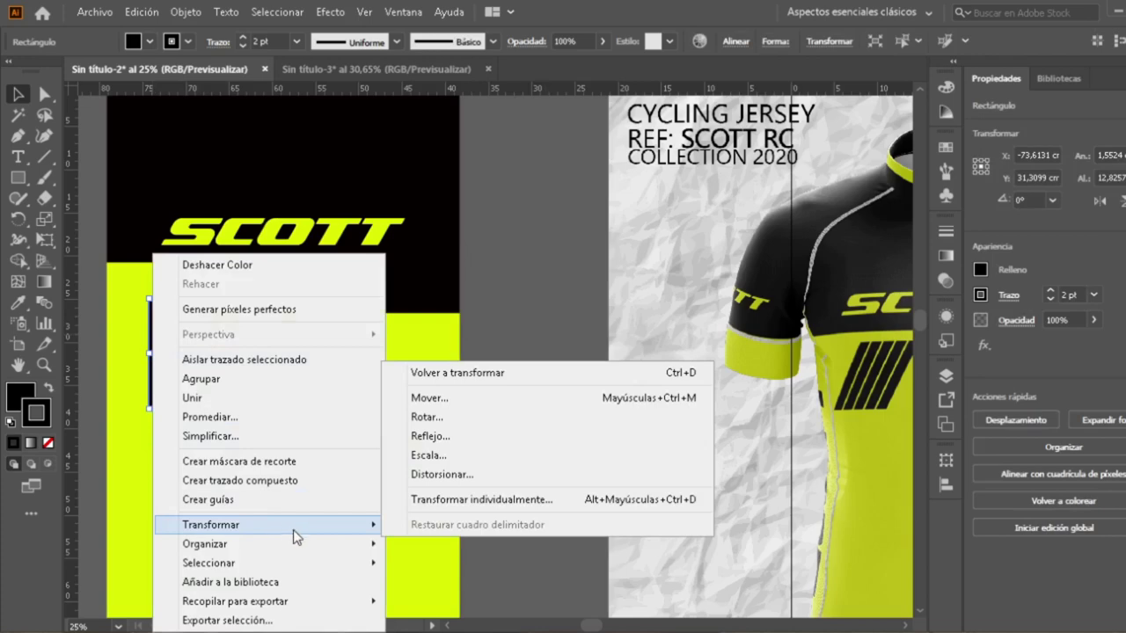
pyautogui.click(433, 475)
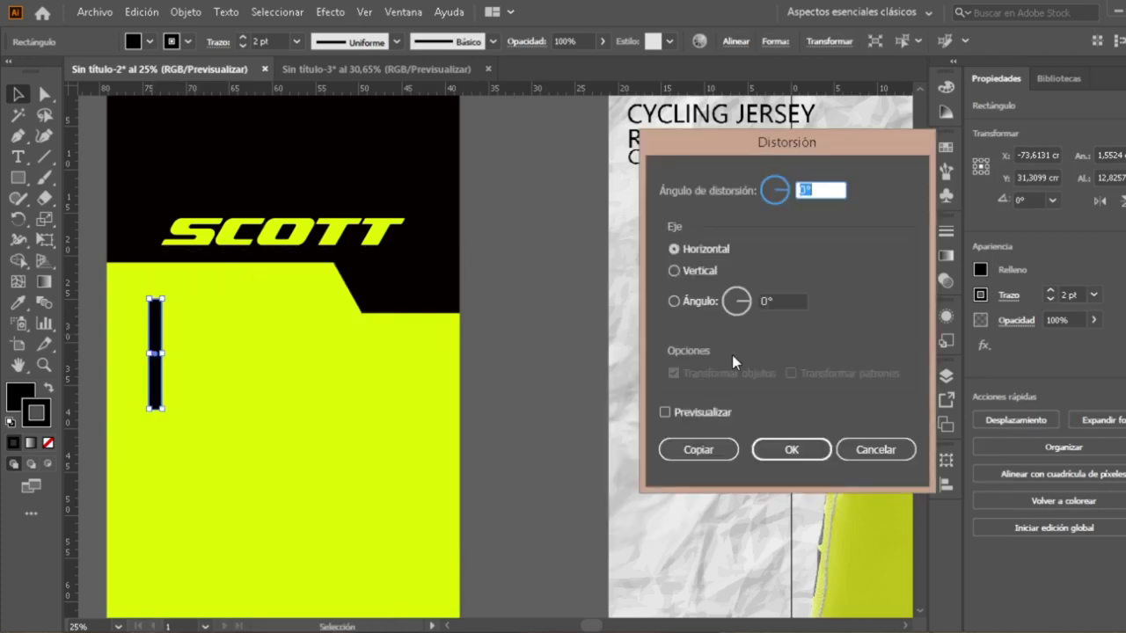
pyautogui.click(691, 411)
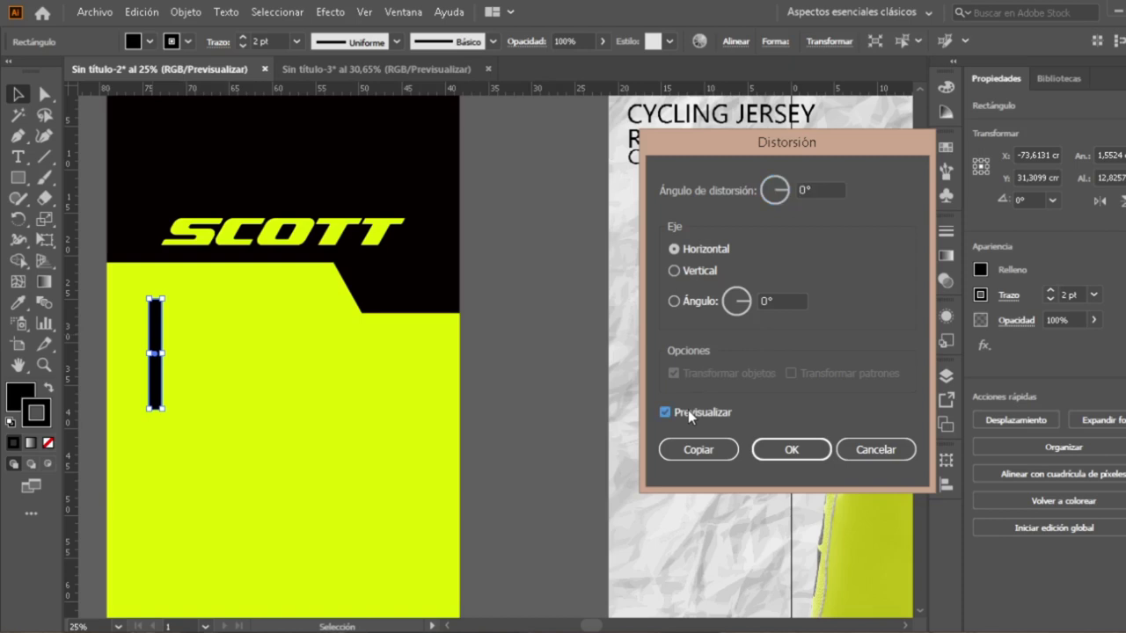
pyautogui.click(818, 189)
pyautogui.press('Up')
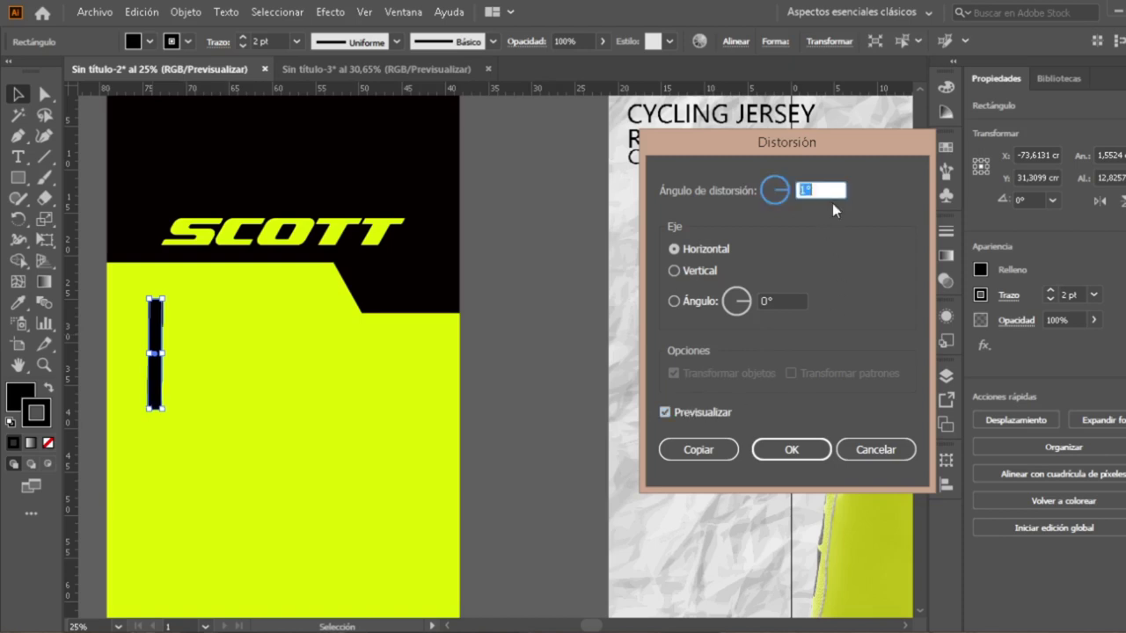
pyautogui.press('Up')
pyautogui.press('Up')
pyautogui.press('Up')
pyautogui.press('Up')
pyautogui.press('Up')
pyautogui.press('Up')
pyautogui.press('Up')
pyautogui.press('Up')
pyautogui.press('Up')
pyautogui.press('Up')
pyautogui.press('Up')
pyautogui.press('Up')
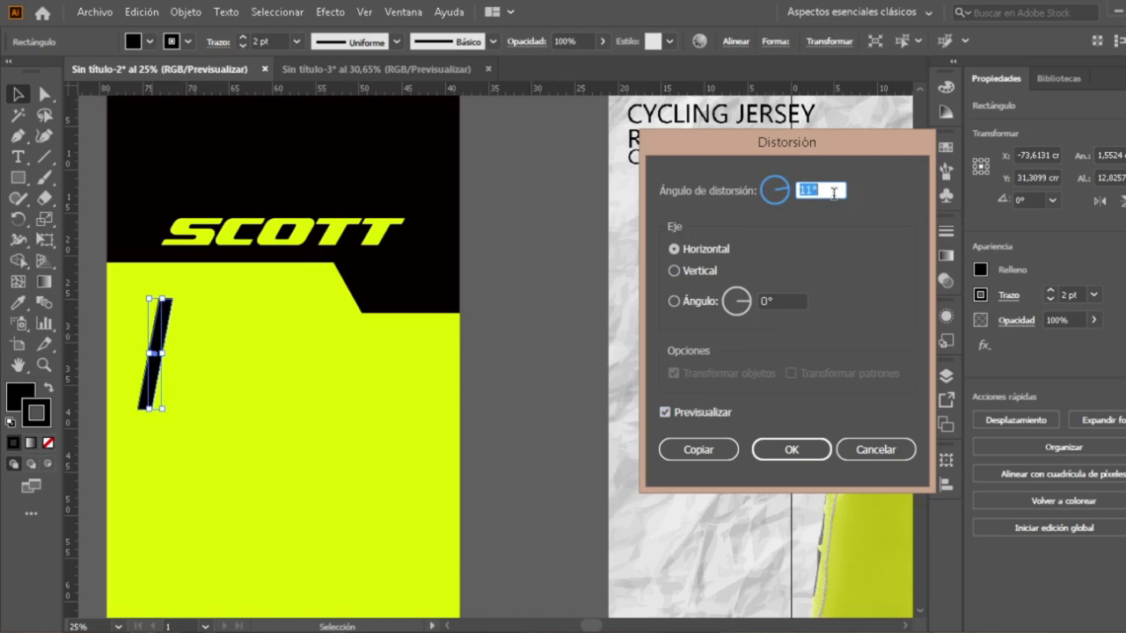
pyautogui.press('Up')
pyautogui.press('Up')
pyautogui.press('Up')
pyautogui.press('Up')
pyautogui.press('Up')
pyautogui.press('Up')
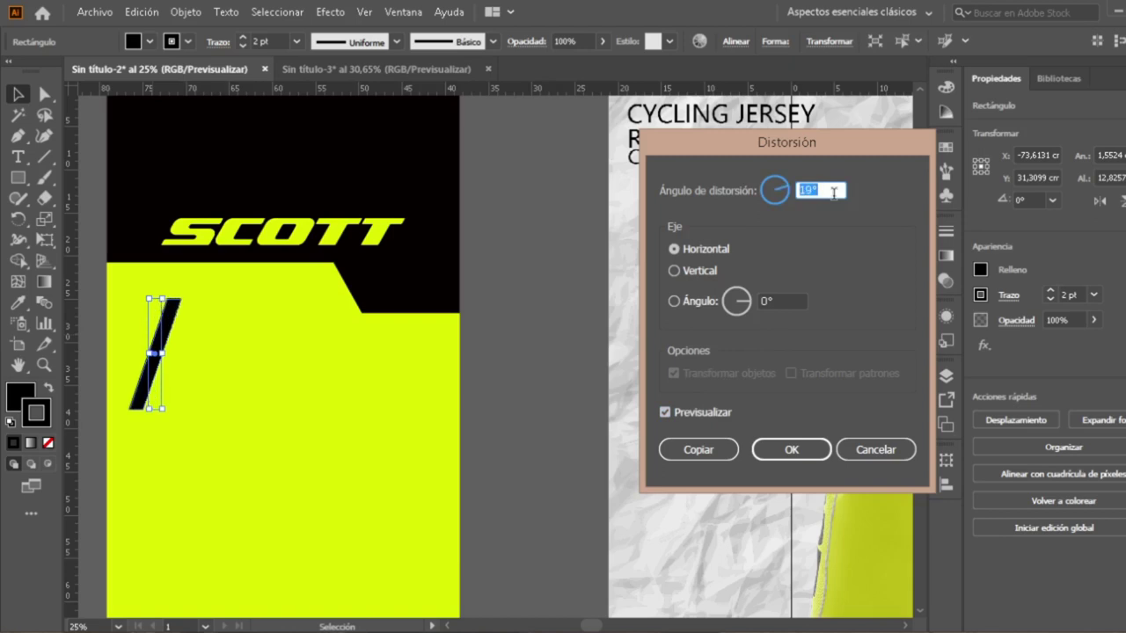
pyautogui.press('Down')
pyautogui.press('Down')
pyautogui.press('Down')
pyautogui.press('Down')
pyautogui.press('Down')
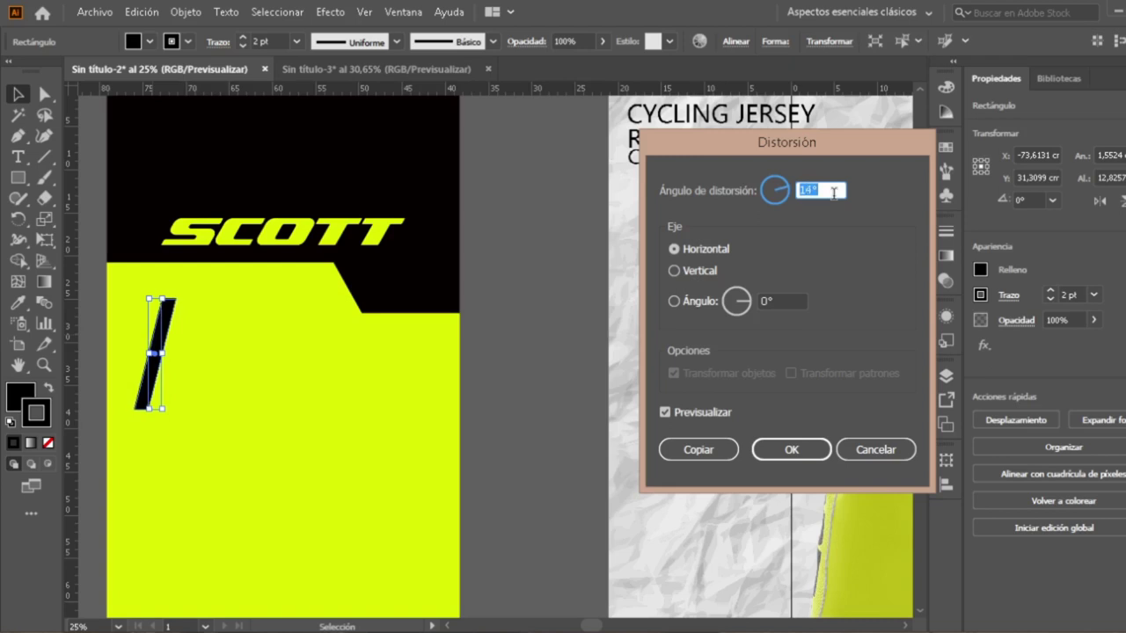
pyautogui.press('Up')
pyautogui.press('Up')
pyautogui.press('Up')
pyautogui.press('Up')
pyautogui.press('Up')
pyautogui.press('Up')
pyautogui.press('Up')
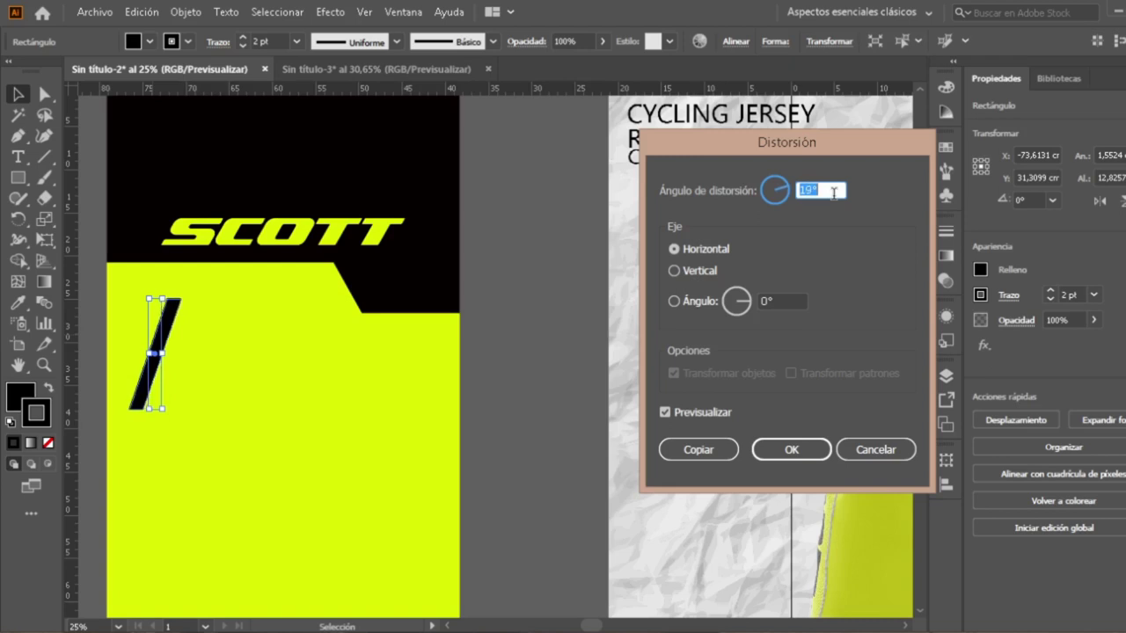
pyautogui.click(791, 449)
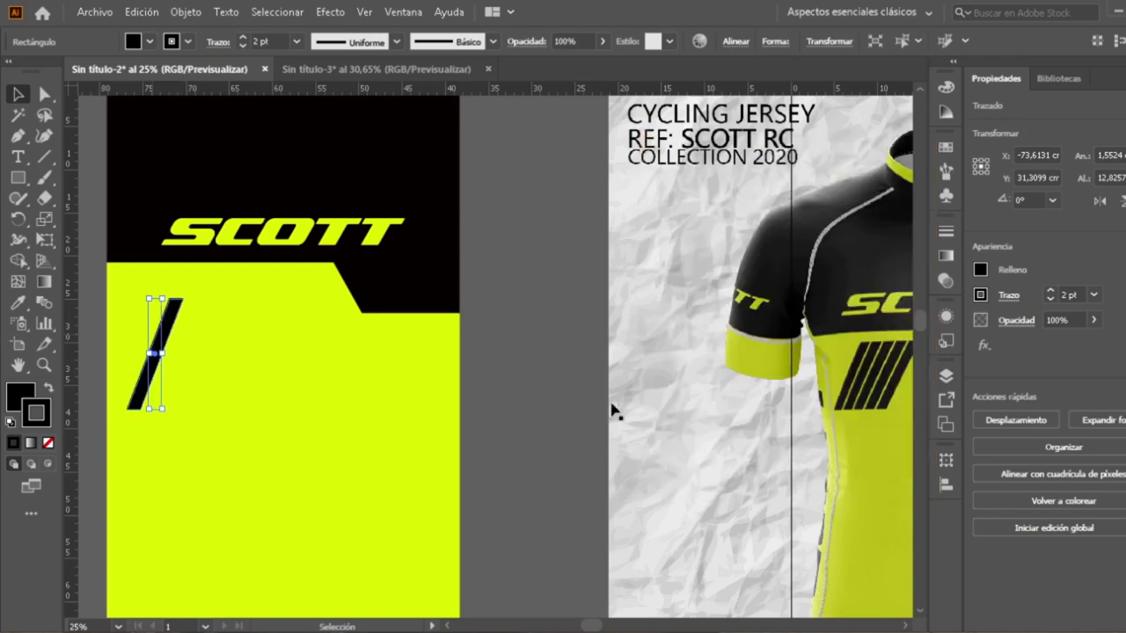
# - Duplicate the slanted black bar about 2 cm horizontally to its right, leaving a thin lime gap between the two
pyautogui.click(510, 388)
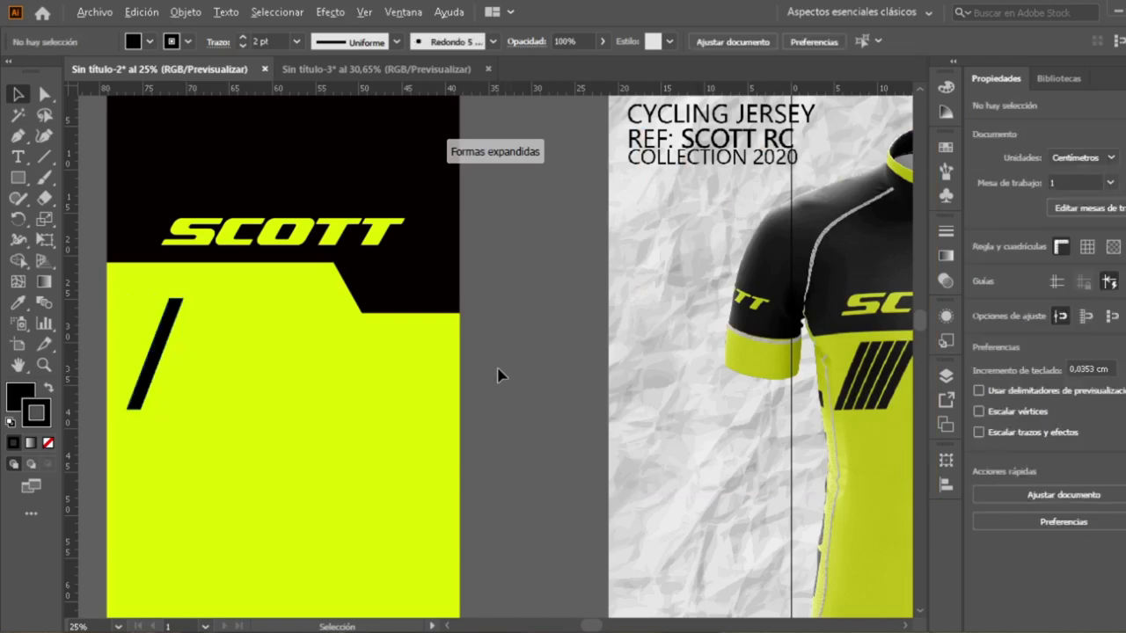
pyautogui.scroll(-1, 497, 376)
pyautogui.hscroll(1, 519, 370)
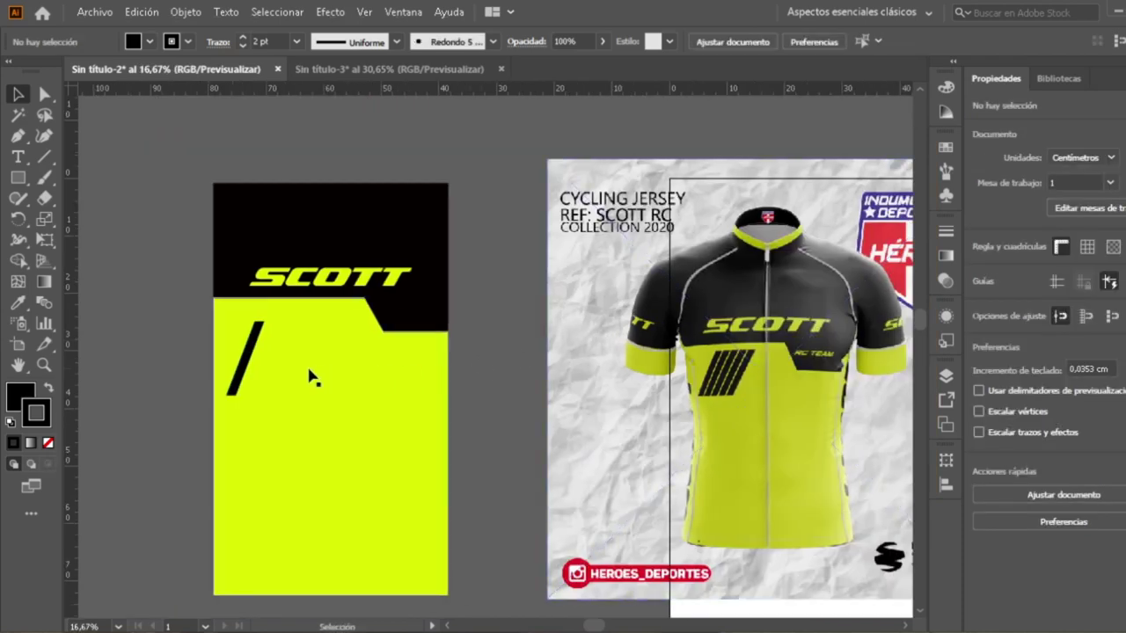
pyautogui.scroll(2, 264, 374)
pyautogui.click(230, 350)
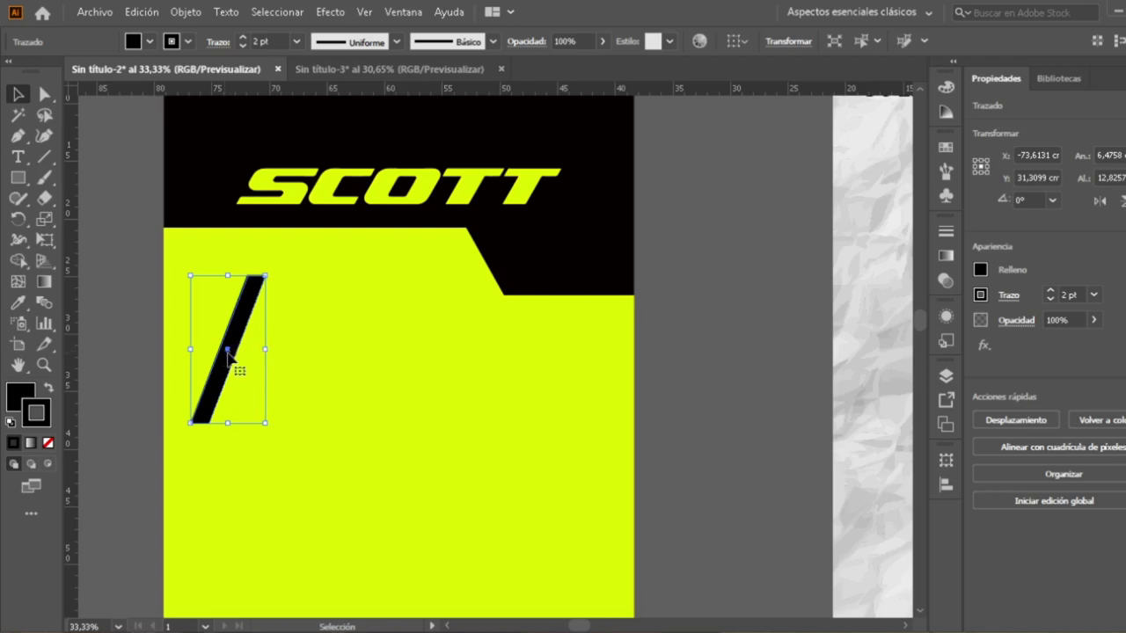
pyautogui.moveTo(226, 358); pyautogui.dragTo(252, 361)
pyautogui.click(692, 320)
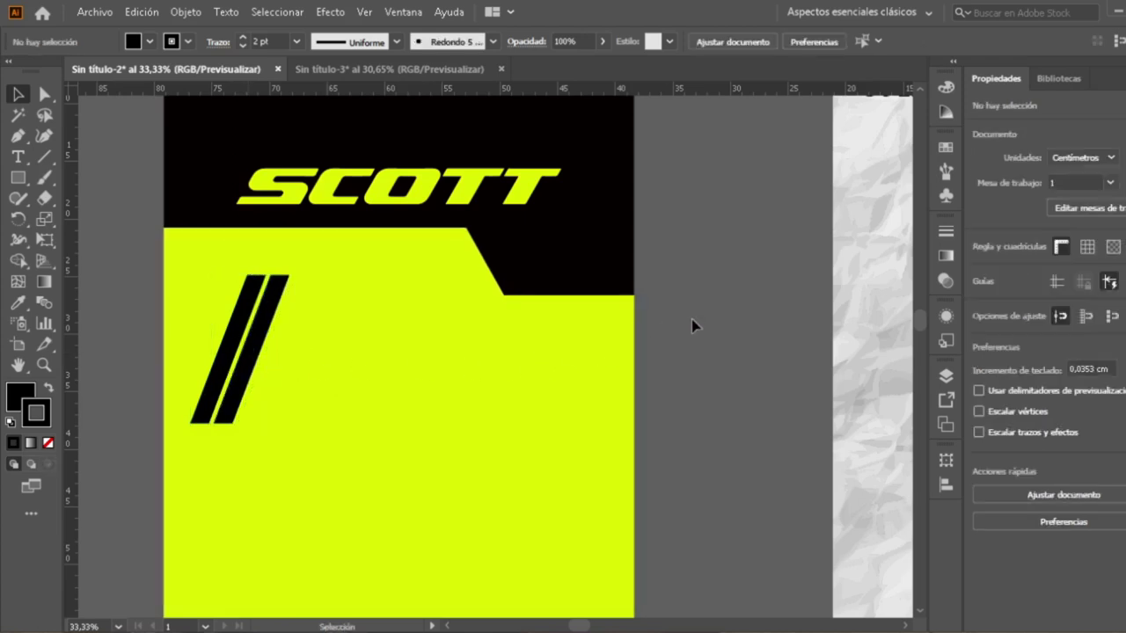
# - Select both slanted bars and duplicate the pair about 4 cm to the right to make four evenly spaced stripes
pyautogui.click(237, 343)
pyautogui.keyDown('shift'); pyautogui.click(276, 312); pyautogui.keyUp('shift')
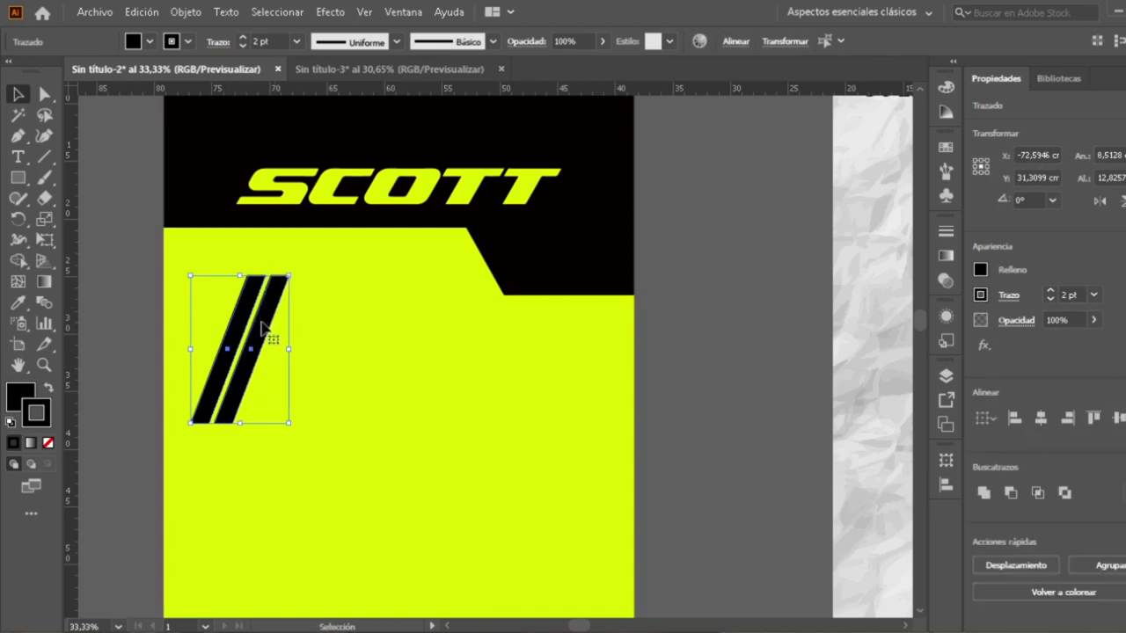
pyautogui.moveTo(264, 328); pyautogui.dragTo(309, 329)
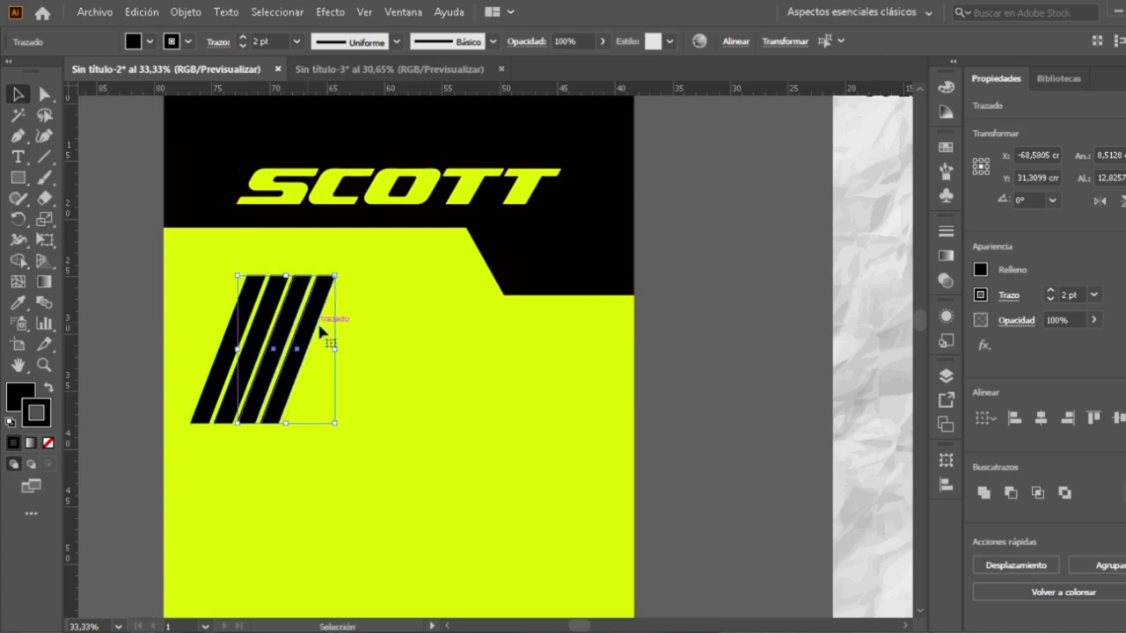
pyautogui.click(692, 354)
# - Duplicate the rightmost slanted stripe about 2 cm to the right as the fifth stripe, matching the jersey reference
pyautogui.scroll(-2, 673, 372)
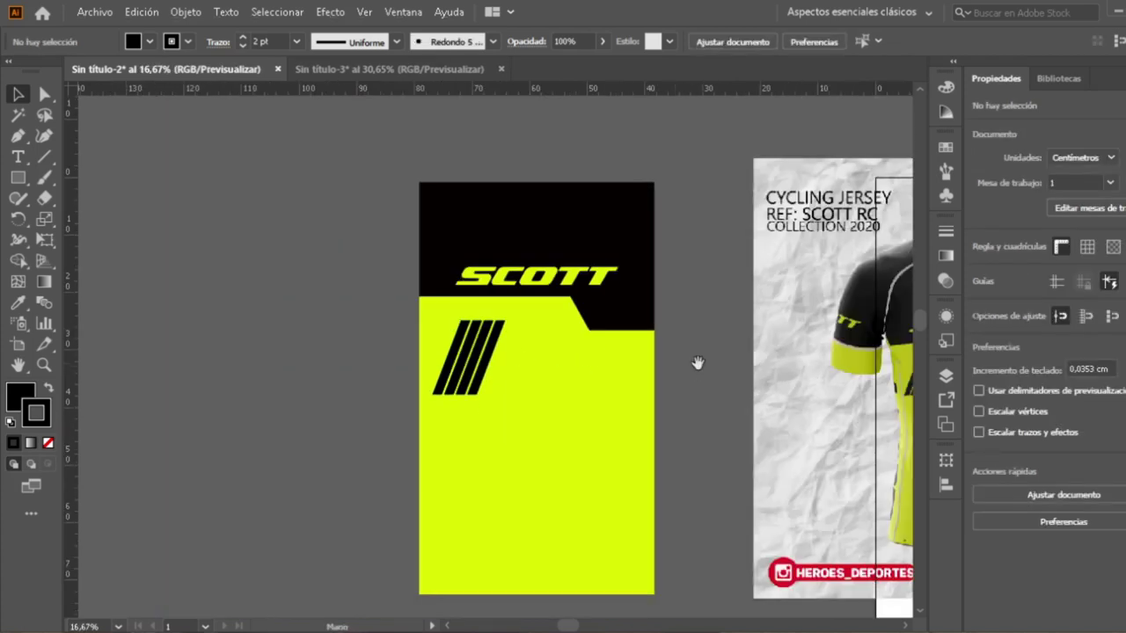
pyautogui.moveTo(698, 364); pyautogui.dragTo(550, 355)
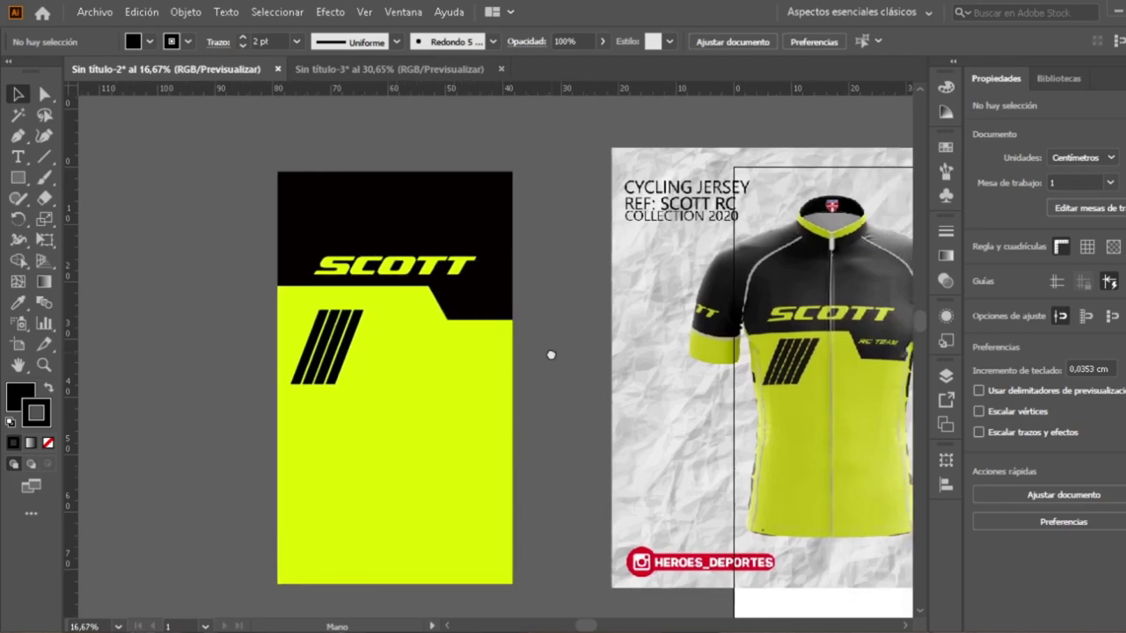
pyautogui.scroll(3, 357, 358)
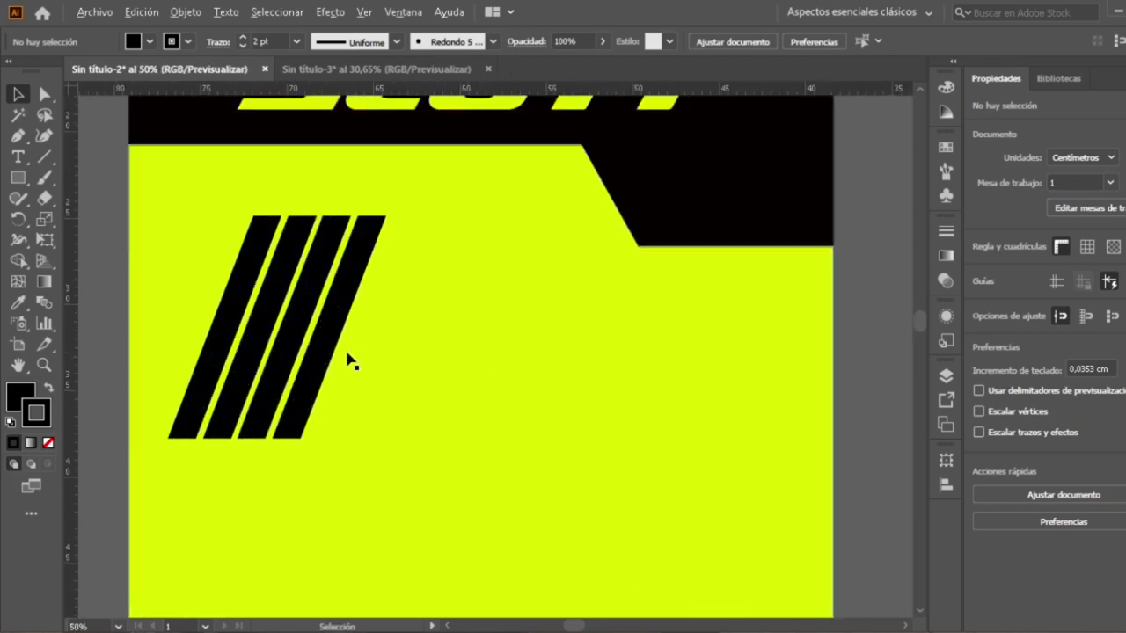
pyautogui.click(335, 346)
pyautogui.moveTo(332, 346); pyautogui.dragTo(369, 347)
pyautogui.click(862, 311)
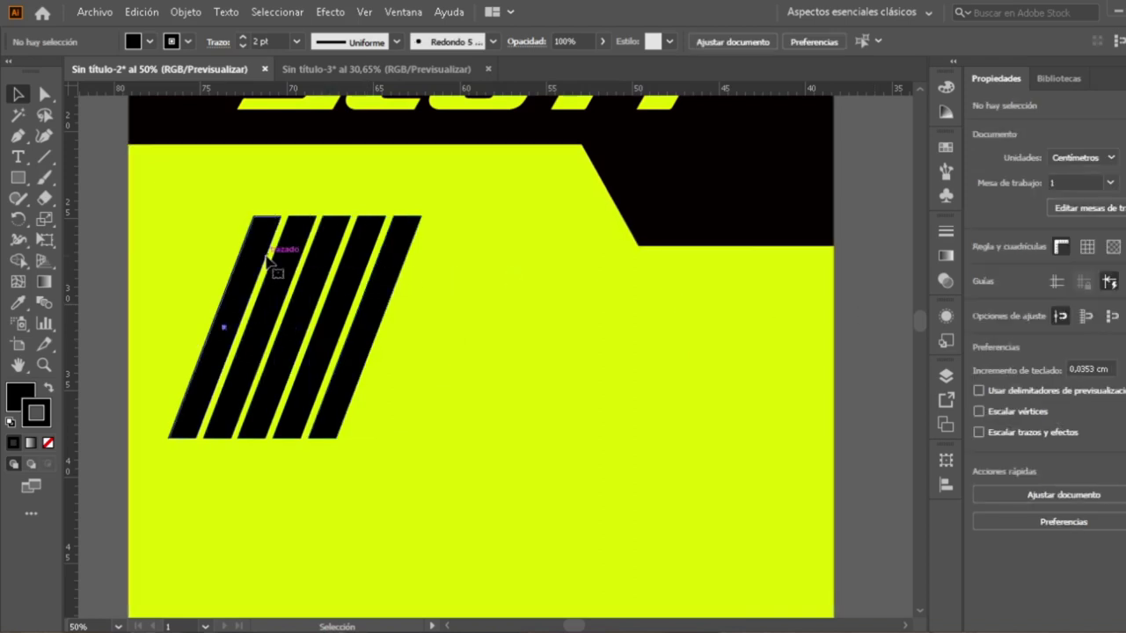
# - Select all five slanted black stripes and group them
pyautogui.click(296, 262)
pyautogui.keyDown('shift'); pyautogui.click(307, 257); pyautogui.keyUp('shift')
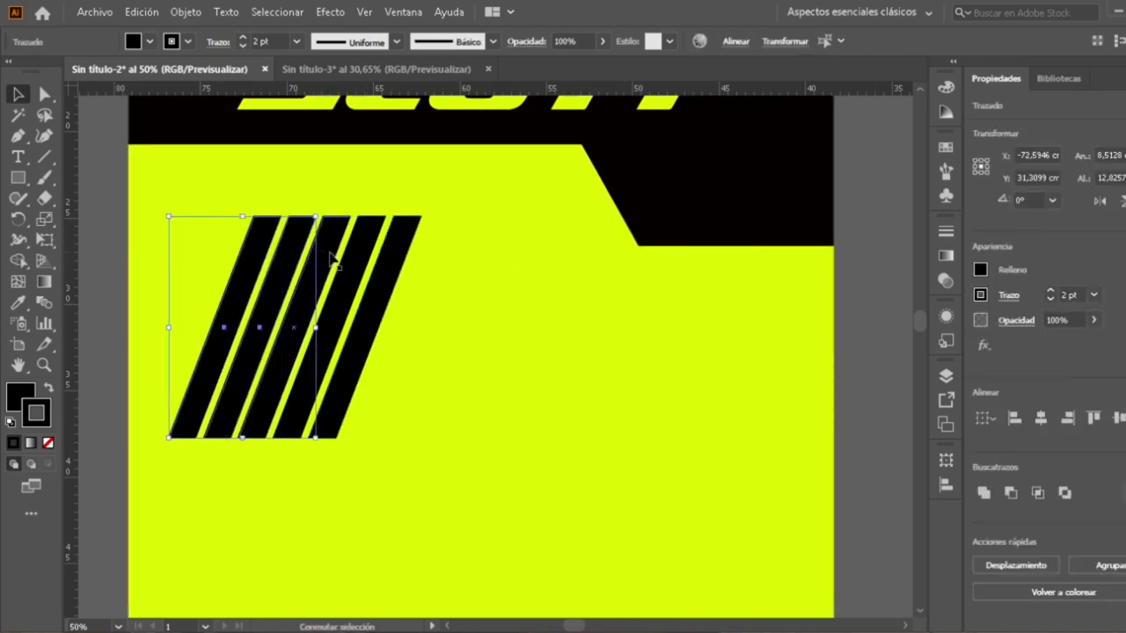
pyautogui.keyDown('shift'); pyautogui.click(331, 252); pyautogui.keyUp('shift')
pyautogui.keyDown('shift'); pyautogui.click(357, 255); pyautogui.keyUp('shift')
pyautogui.keyDown('shift'); pyautogui.click(403, 257); pyautogui.keyUp('shift')
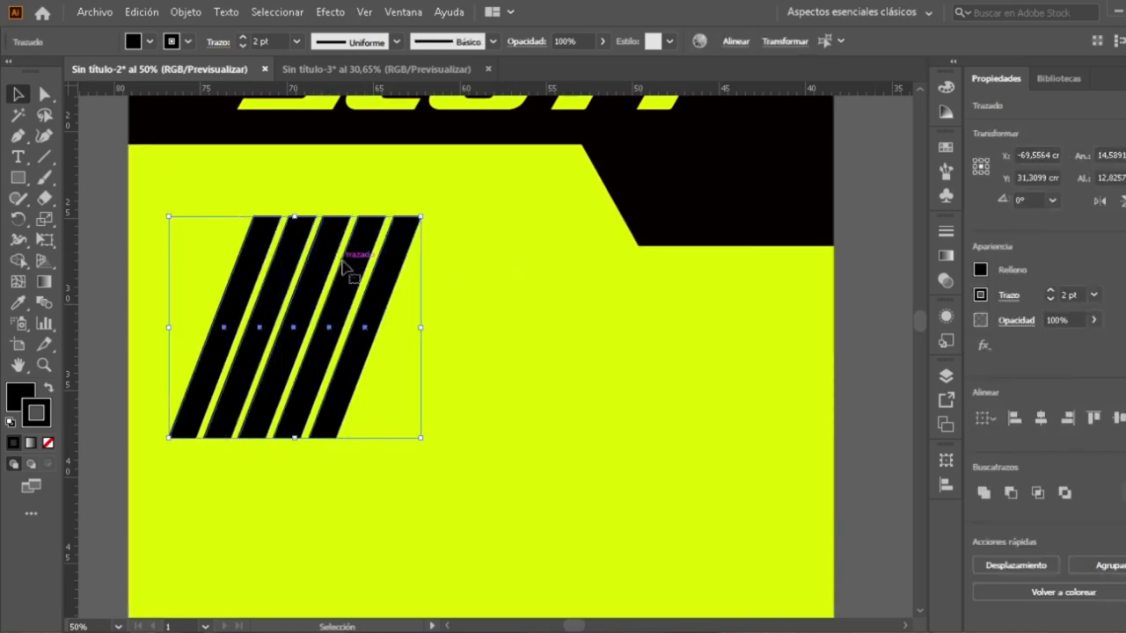
pyautogui.rightClick(343, 260)
pyautogui.click(413, 368)
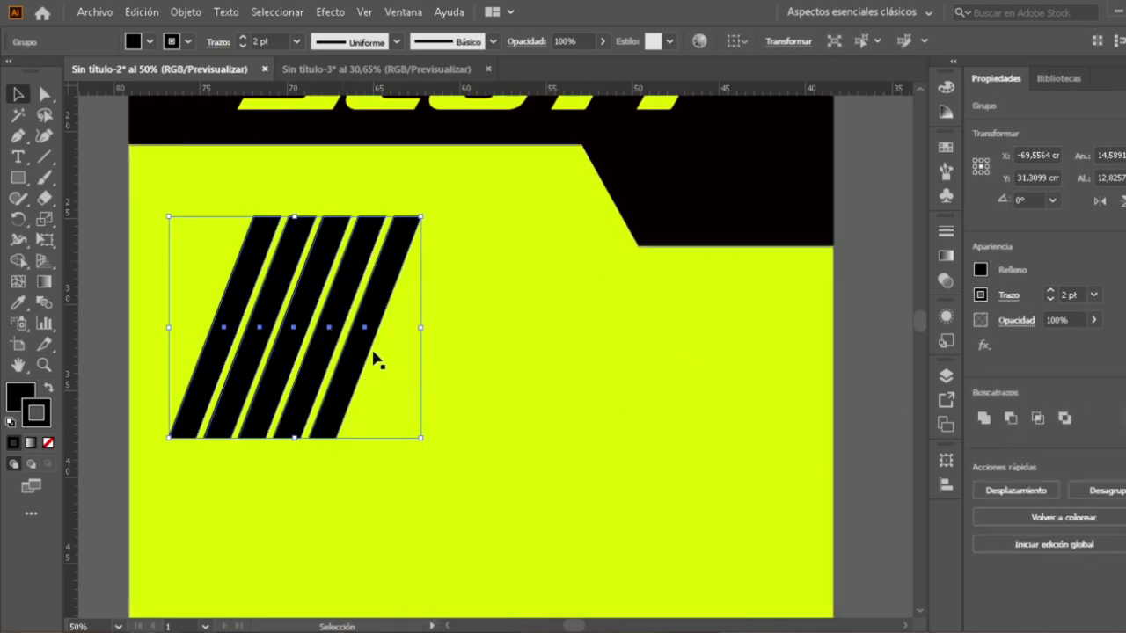
# - Shrink the stripe group to about 12.6 × 10.5 cm, reducing its height from below and its width from the left side
pyautogui.scroll(-2, 378, 361)
pyautogui.scroll(-1, 444, 363)
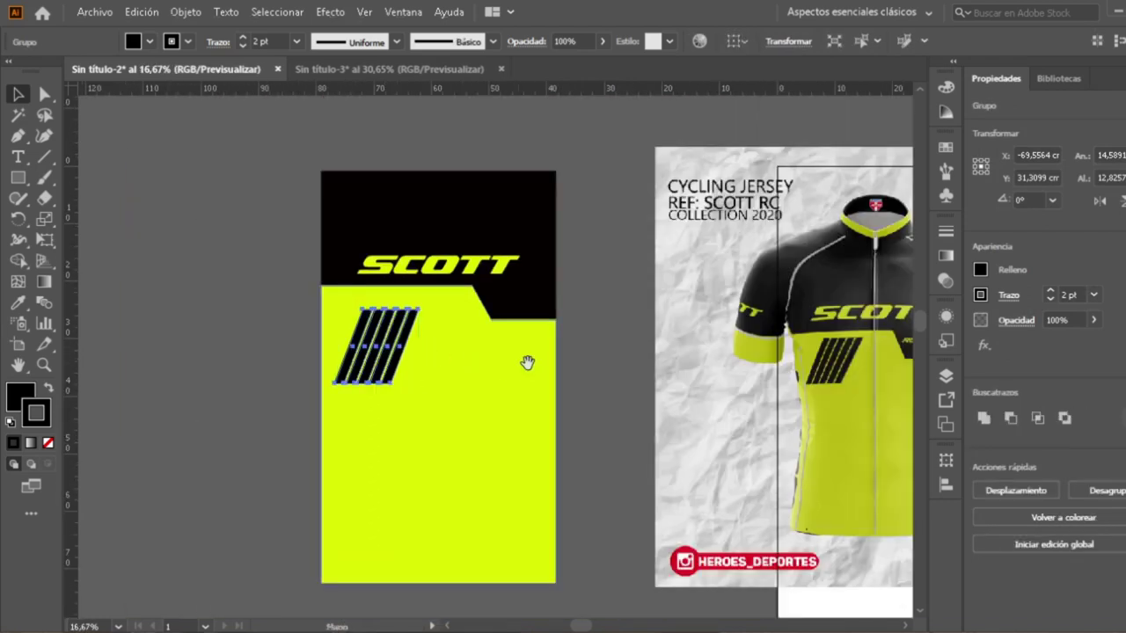
pyautogui.hscroll(2, 525, 364)
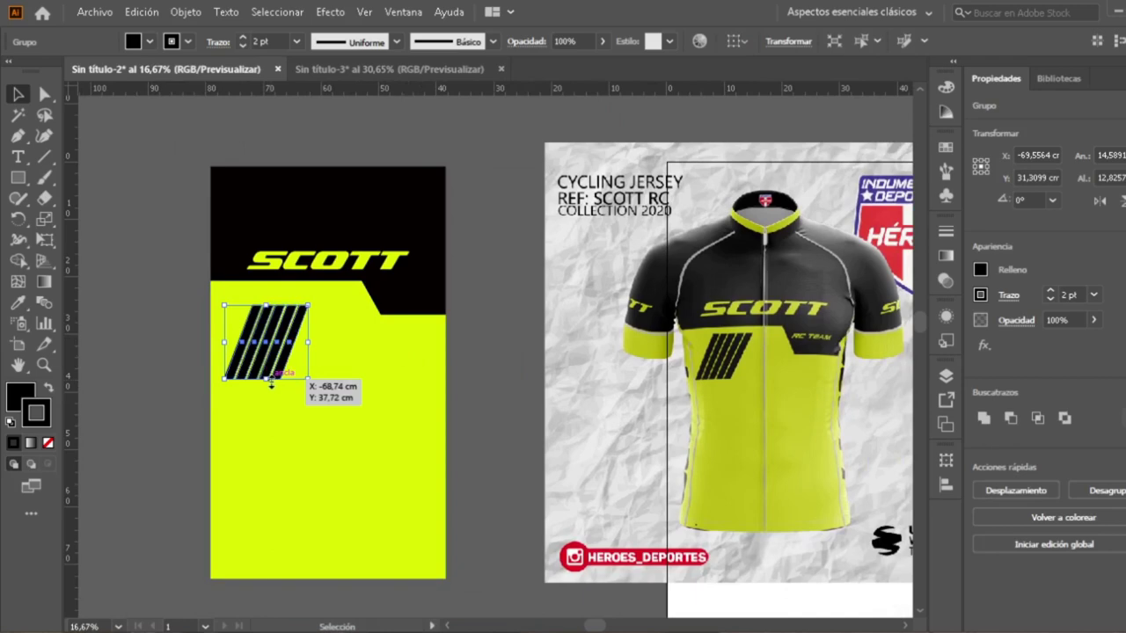
pyautogui.moveTo(271, 383)
pyautogui.mouseDown()
pyautogui.moveTo(268, 356)
pyautogui.moveTo(270, 365)
pyautogui.mouseUp()
pyautogui.moveTo(224, 335); pyautogui.dragTo(235, 335)
pyautogui.click(506, 343)
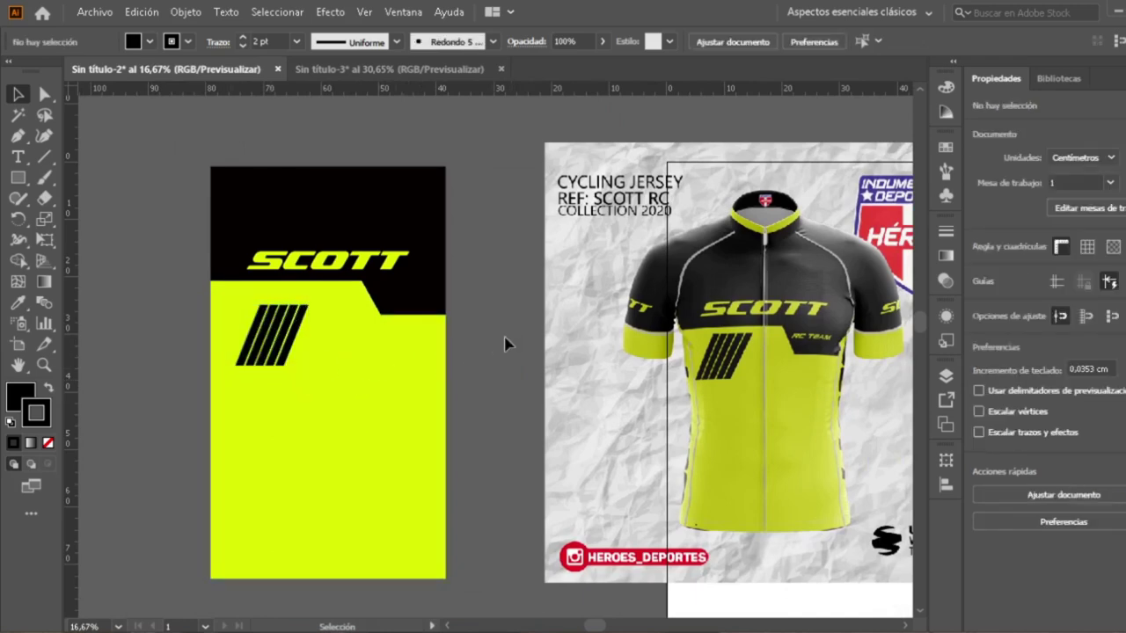
# - Nudge the stripe group up about 2.3 cm, closer to the black area's lower edge, and deselect it
pyautogui.click(290, 362)
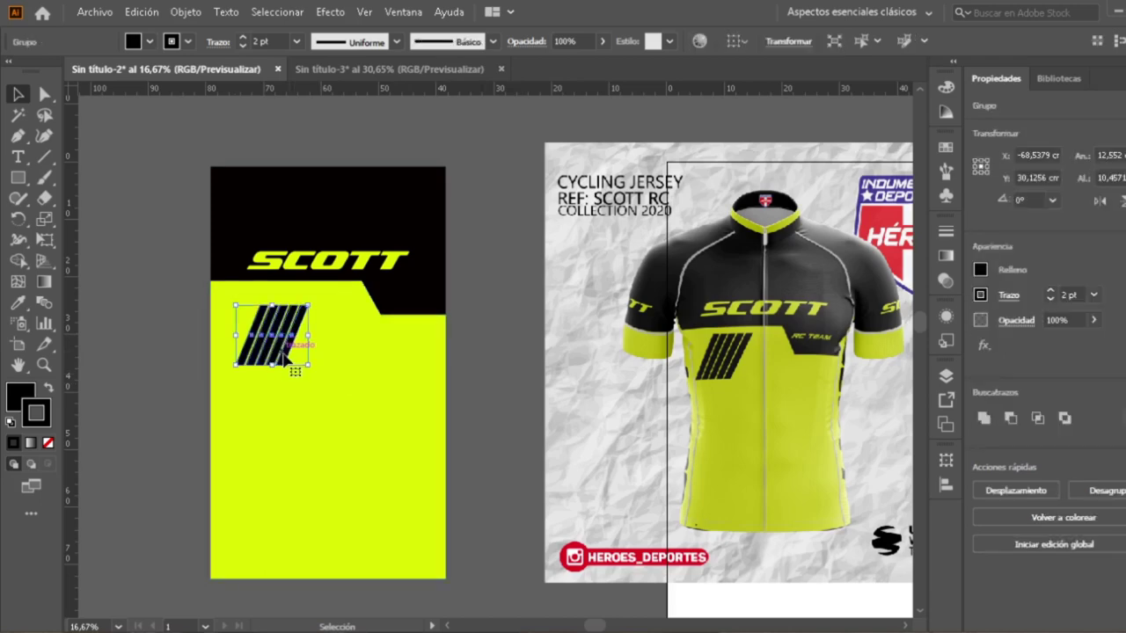
pyautogui.press('Up')
pyautogui.press('Up')
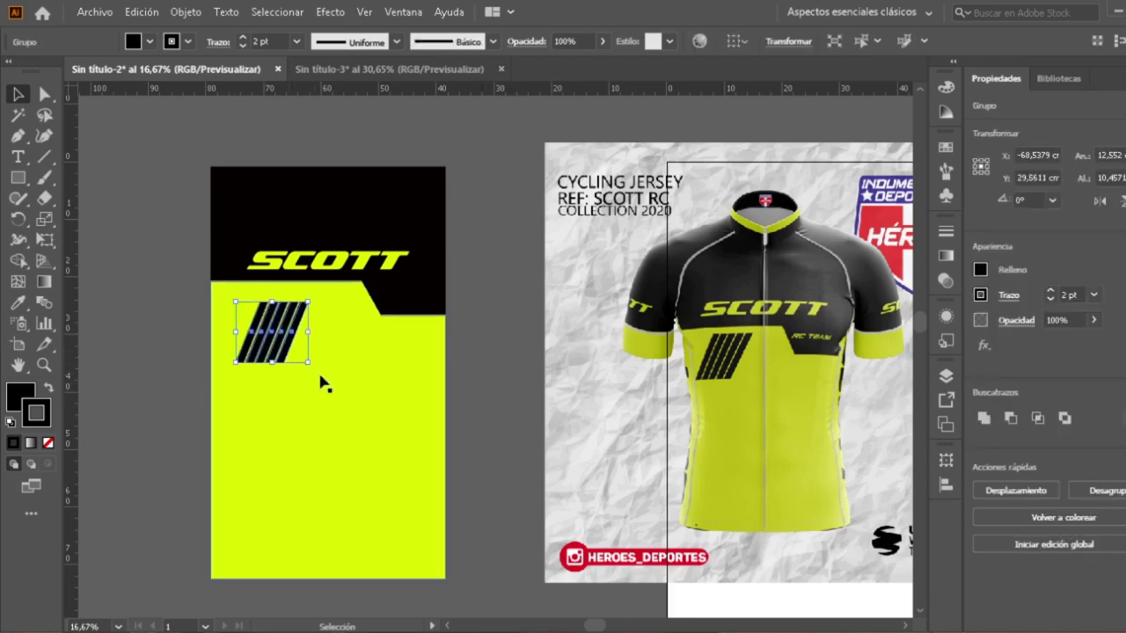
pyautogui.press('Up')
pyautogui.press('Up')
pyautogui.press('Up')
pyautogui.press('Up')
pyautogui.press('Up')
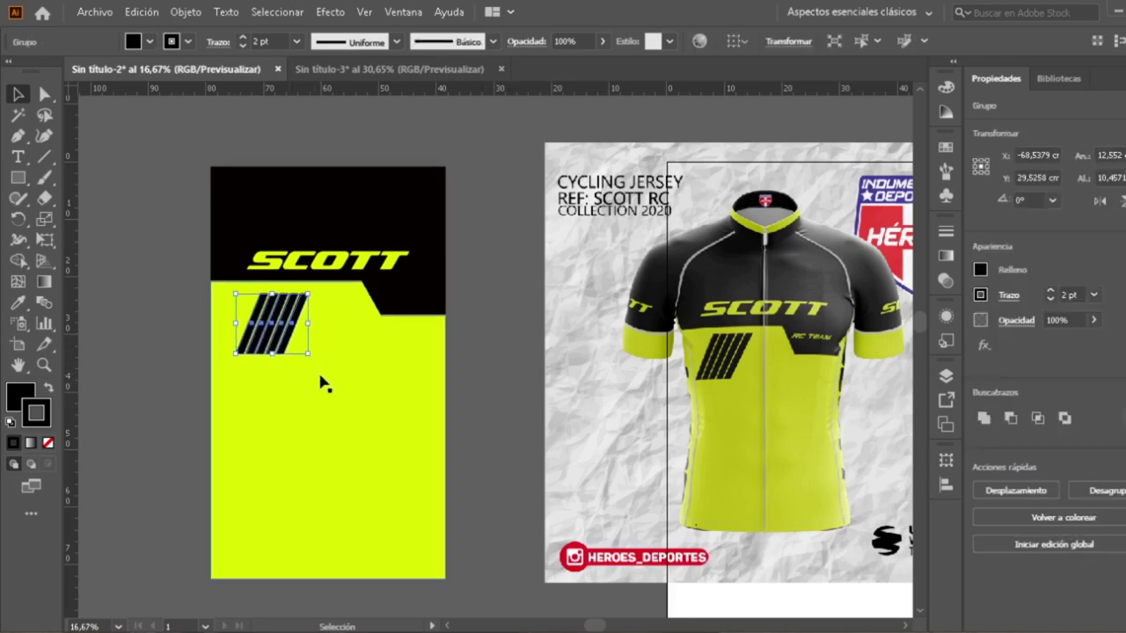
pyautogui.press('Up')
pyautogui.press('Up')
pyautogui.press('Up')
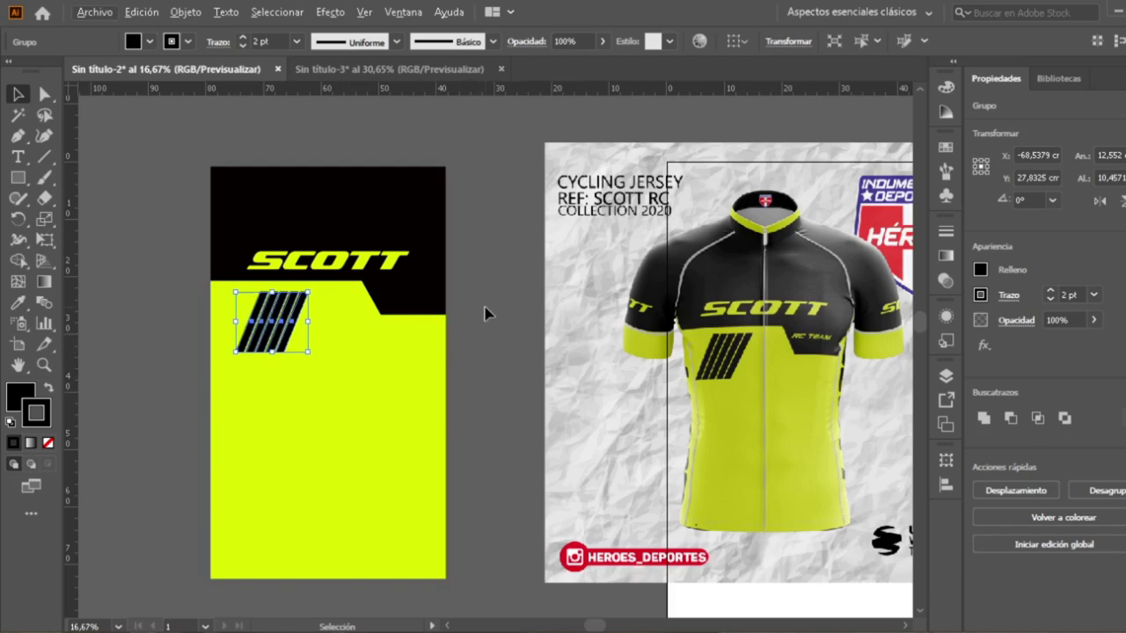
pyautogui.click(485, 314)
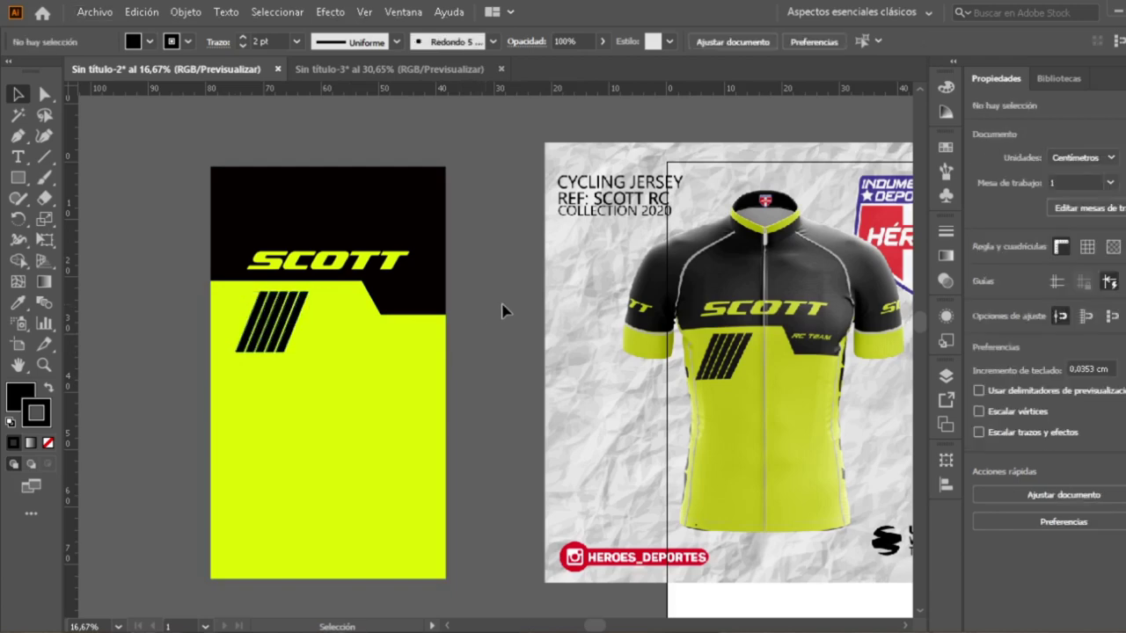
# - Try drawing a small black rectangle about 2.7 × 4.2 cm in the panel's black area above the SCOTT wordmark
pyautogui.hscroll(2, 485, 309)
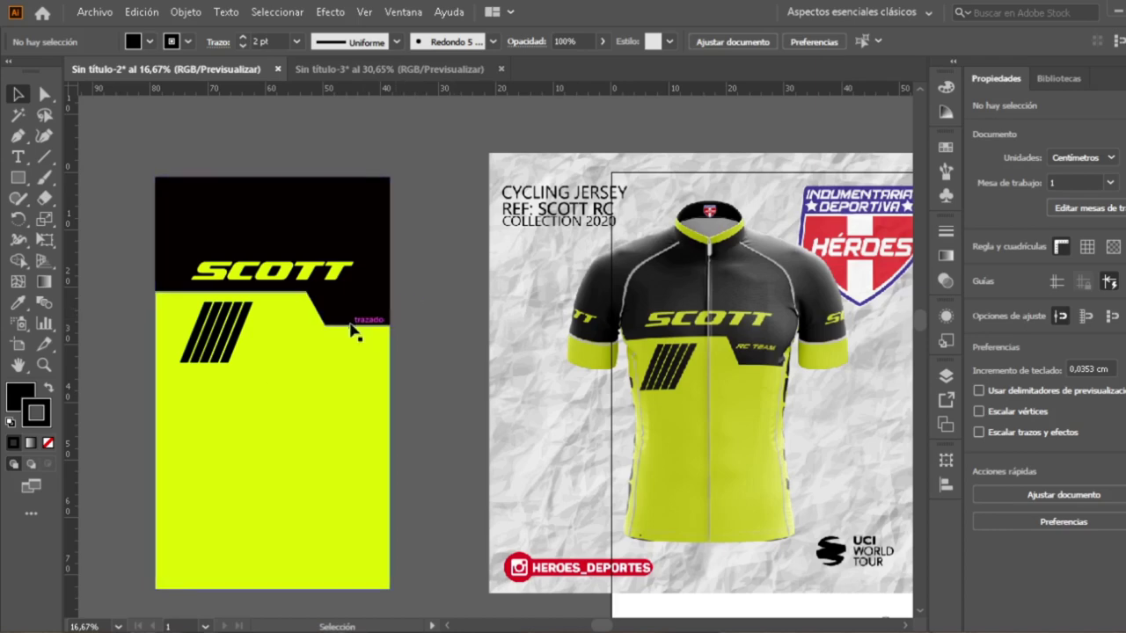
pyautogui.hscroll(-2, 402, 327)
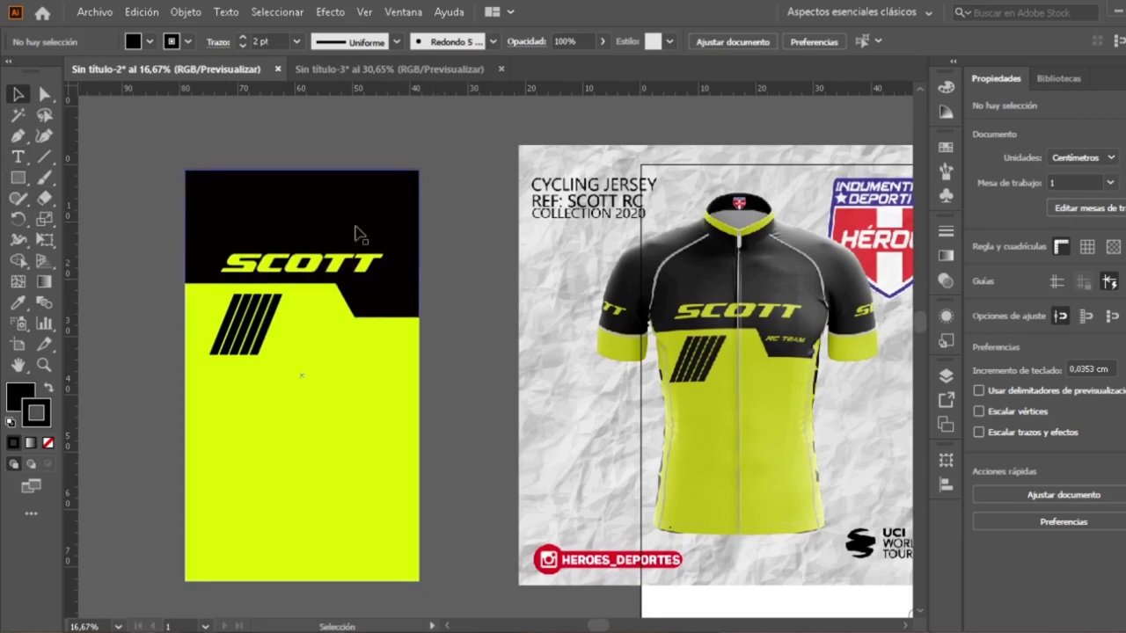
pyautogui.press('m')
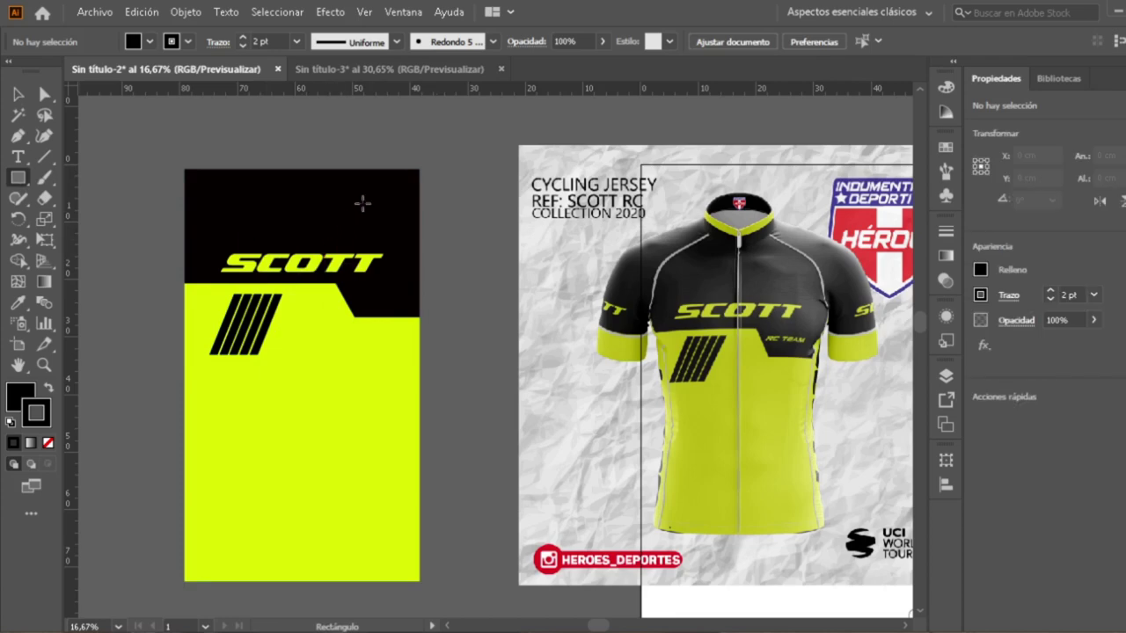
pyautogui.moveTo(362, 205); pyautogui.dragTo(380, 231)
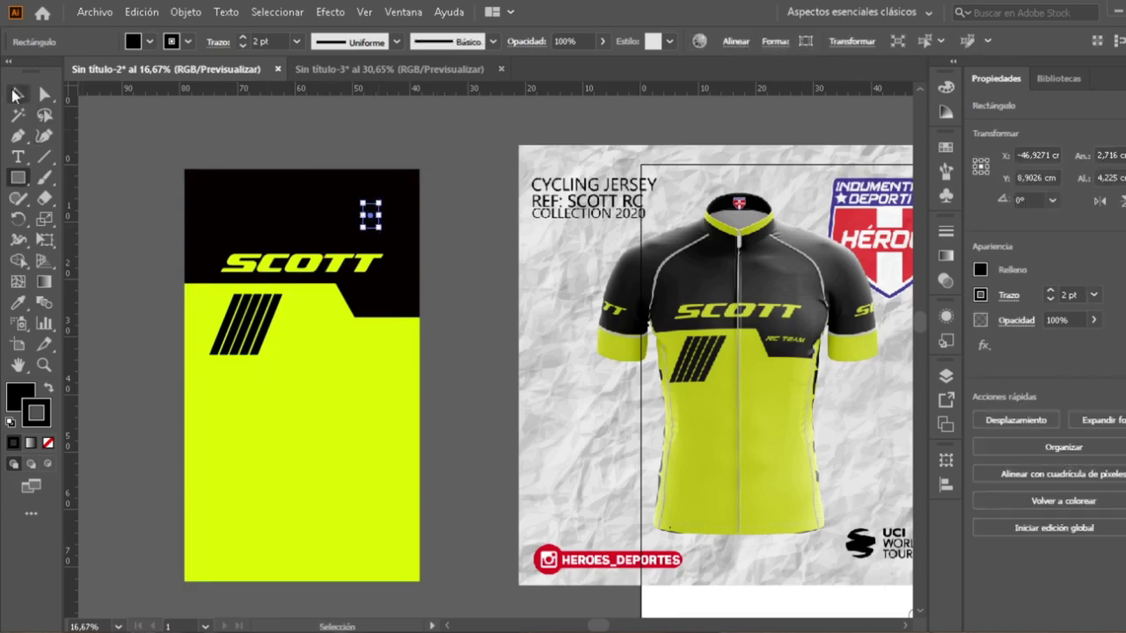
pyautogui.press('v')
pyautogui.hotkey('ctrl', 'shift', 'a')
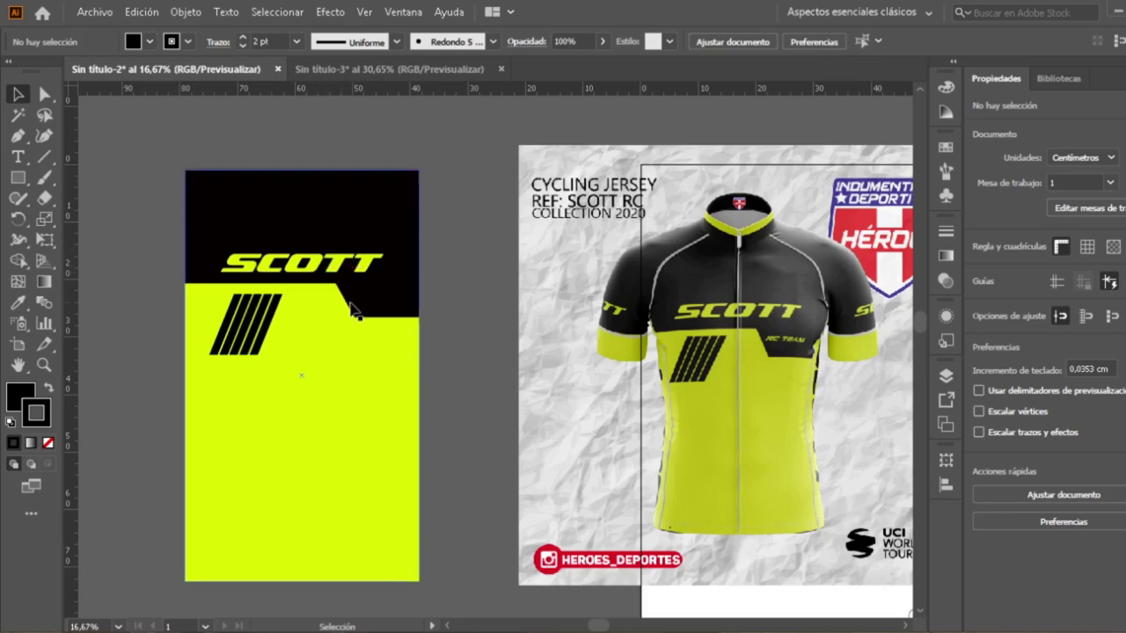
# - Move the linked jersey reference image to the right to about X 94.7, Y 43.1 cm, clear of the front pattern piece
pyautogui.scroll(-1, 401, 327)
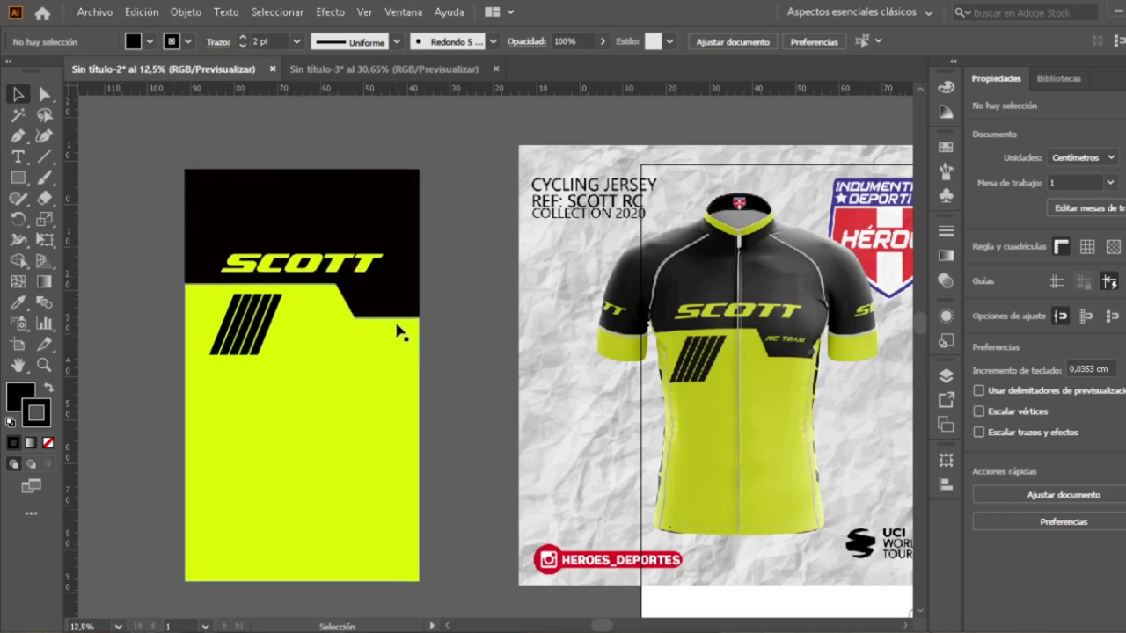
pyautogui.scroll(1, 401, 327)
pyautogui.scroll(1, 398, 330)
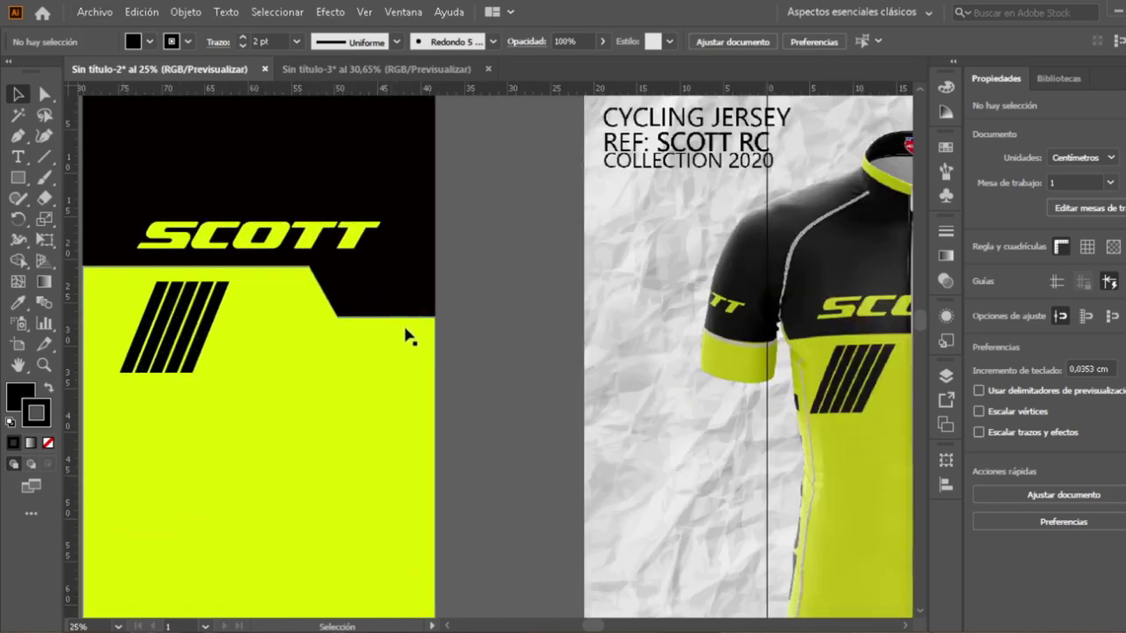
pyautogui.scroll(-1, 407, 334)
pyautogui.moveTo(550, 376); pyautogui.dragTo(500, 367)
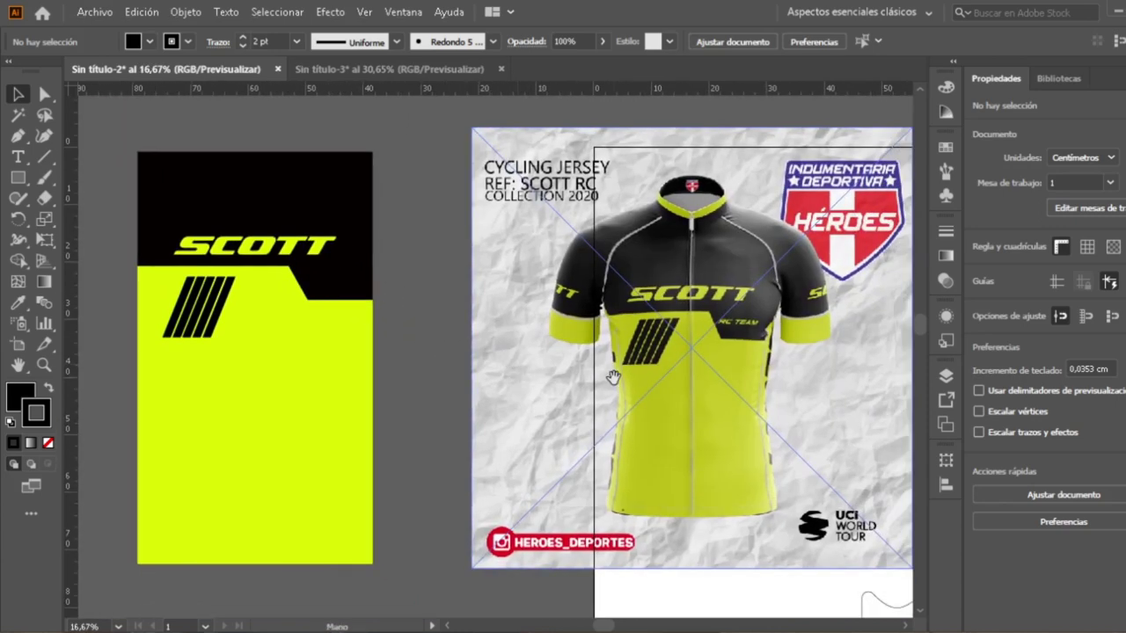
pyautogui.moveTo(611, 372)
pyautogui.mouseDown()
pyautogui.moveTo(548, 382)
pyautogui.moveTo(563, 380)
pyautogui.mouseUp()
pyautogui.click(543, 299)
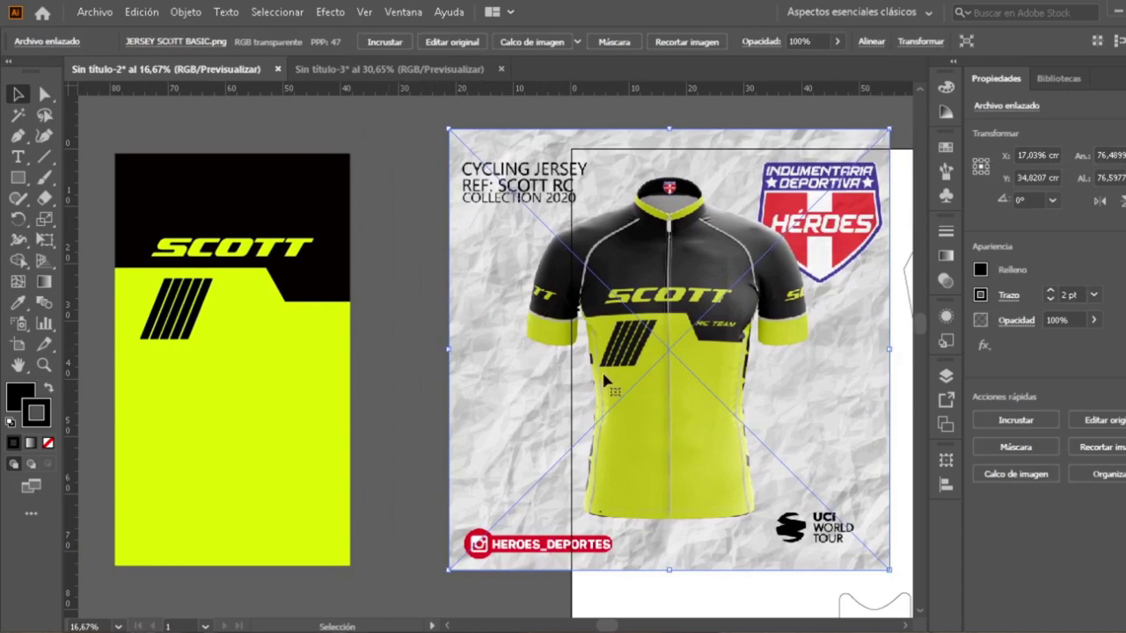
pyautogui.scroll(-1, 516, 378)
pyautogui.press('space')
pyautogui.moveTo(594, 349); pyautogui.dragTo(454, 286)
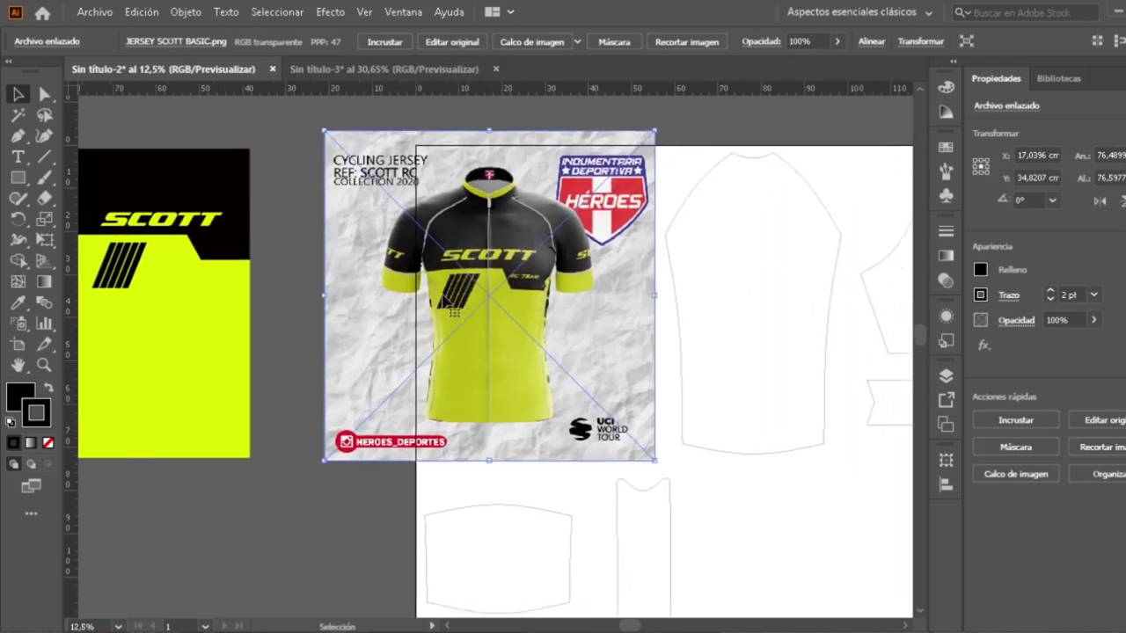
pyautogui.moveTo(383, 307); pyautogui.dragTo(771, 340)
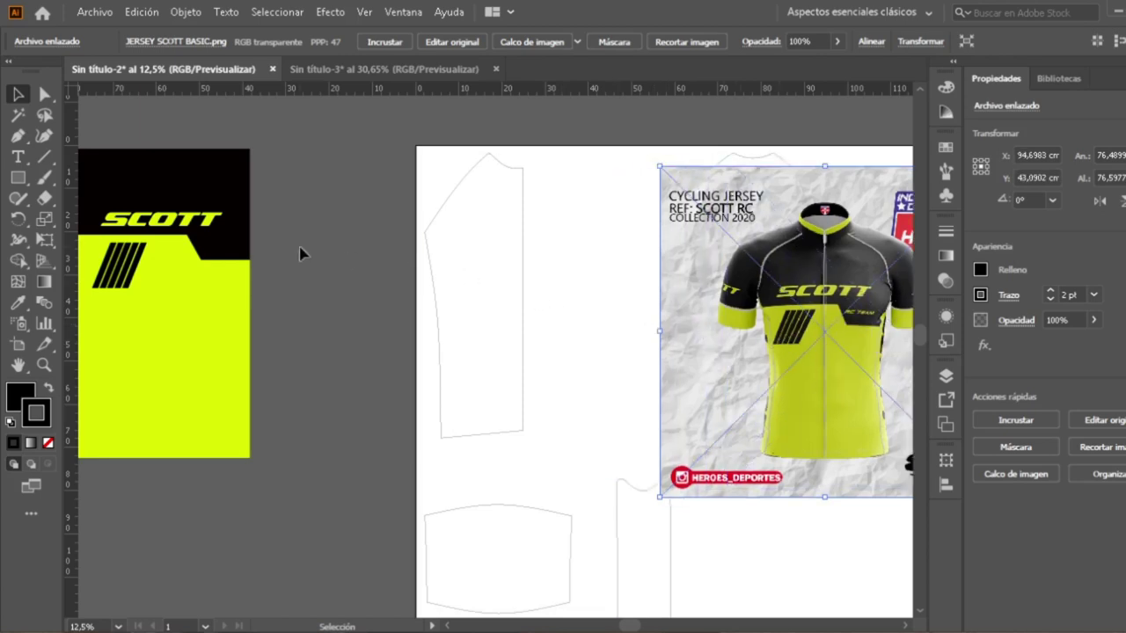
pyautogui.moveTo(300, 255); pyautogui.dragTo(398, 267)
pyautogui.click(528, 257)
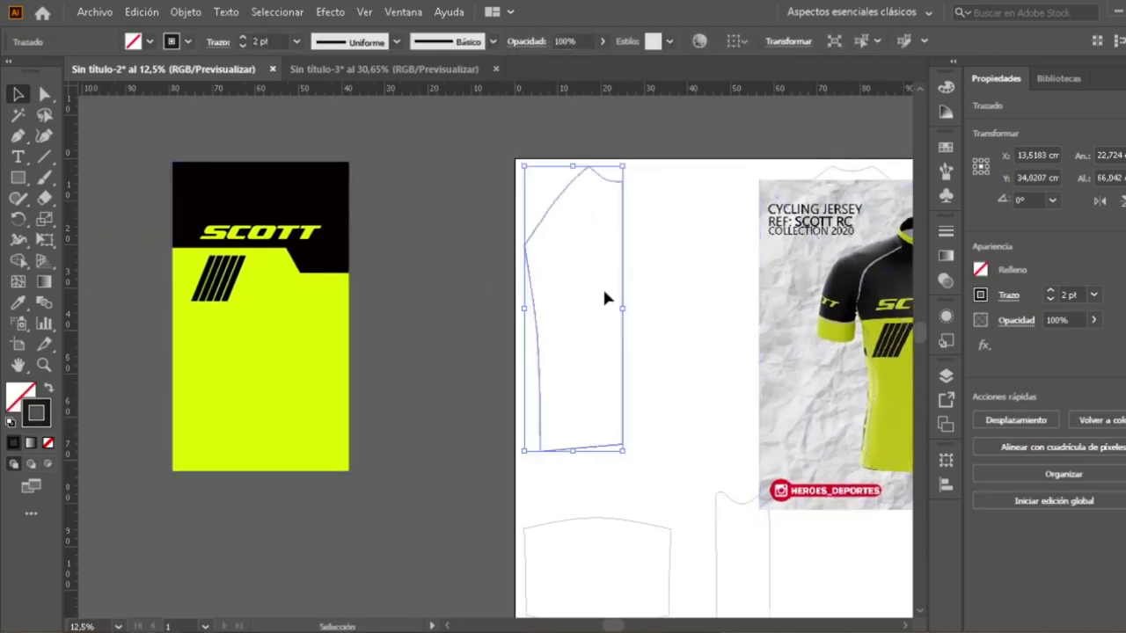
pyautogui.click(637, 230)
pyautogui.hscroll(3, 610, 224)
pyautogui.moveTo(143, 150); pyautogui.dragTo(296, 369)
pyautogui.moveTo(395, 171); pyautogui.dragTo(548, 292)
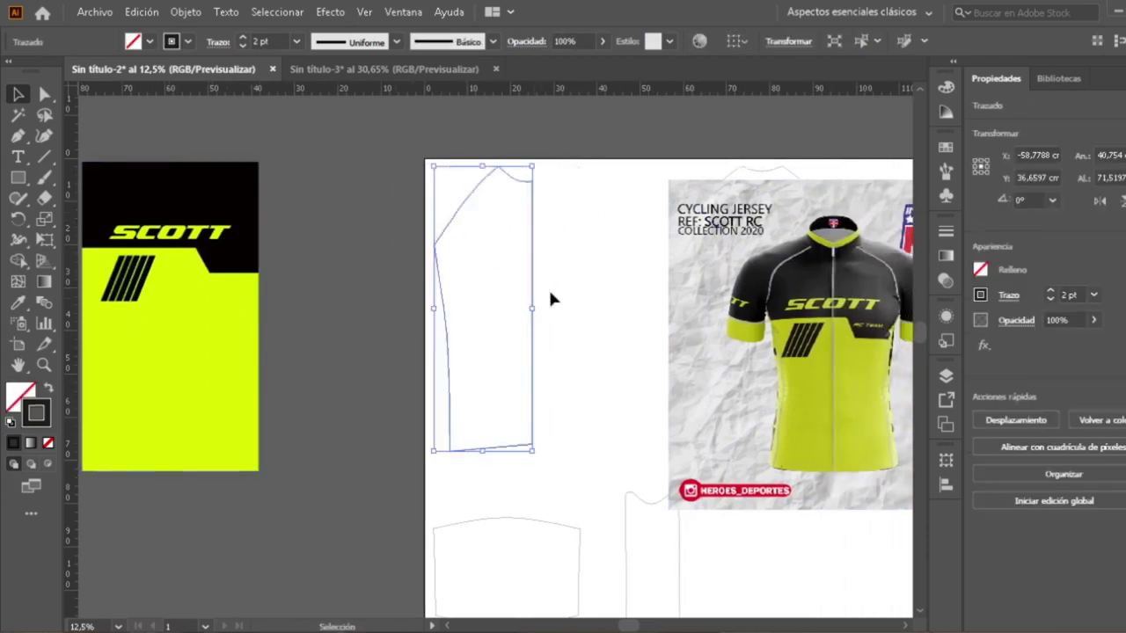
# - Group the panel background, lime area, SCOTT wordmark and stripes into a single front design object and deselect it
pyautogui.click(356, 279)
pyautogui.moveTo(106, 146); pyautogui.dragTo(266, 394)
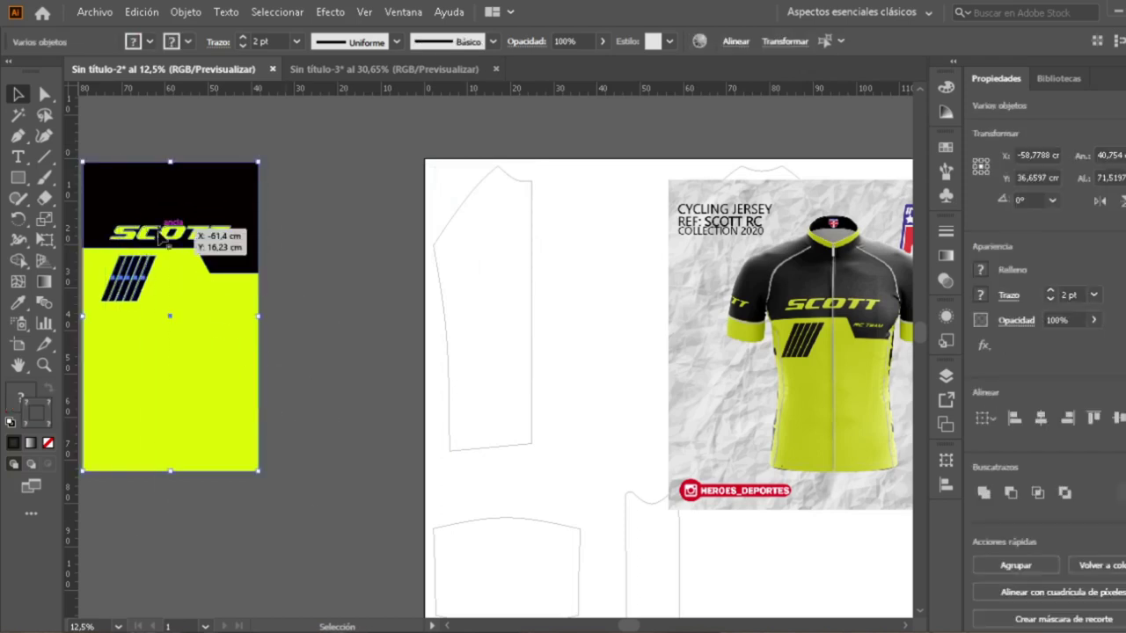
pyautogui.rightClick(159, 236)
pyautogui.click(164, 361)
pyautogui.click(296, 243)
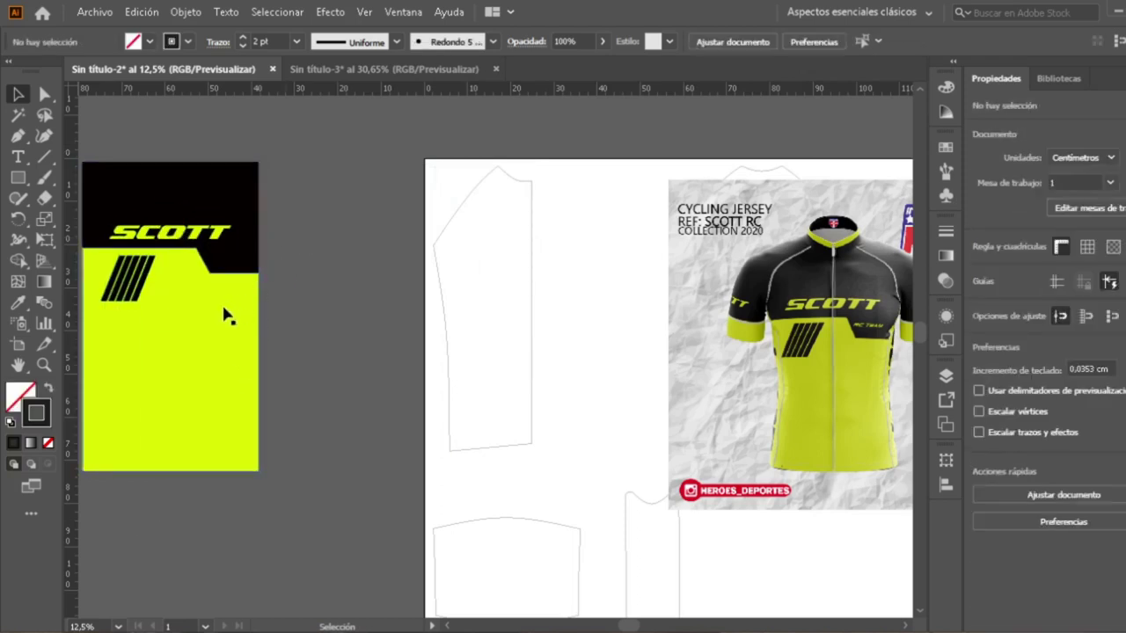
# - Move the half-front pattern outline about 35.1 cm left and 1.8 cm down, off the artboard and beside the grouped design
pyautogui.moveTo(340, 321); pyautogui.dragTo(470, 352)
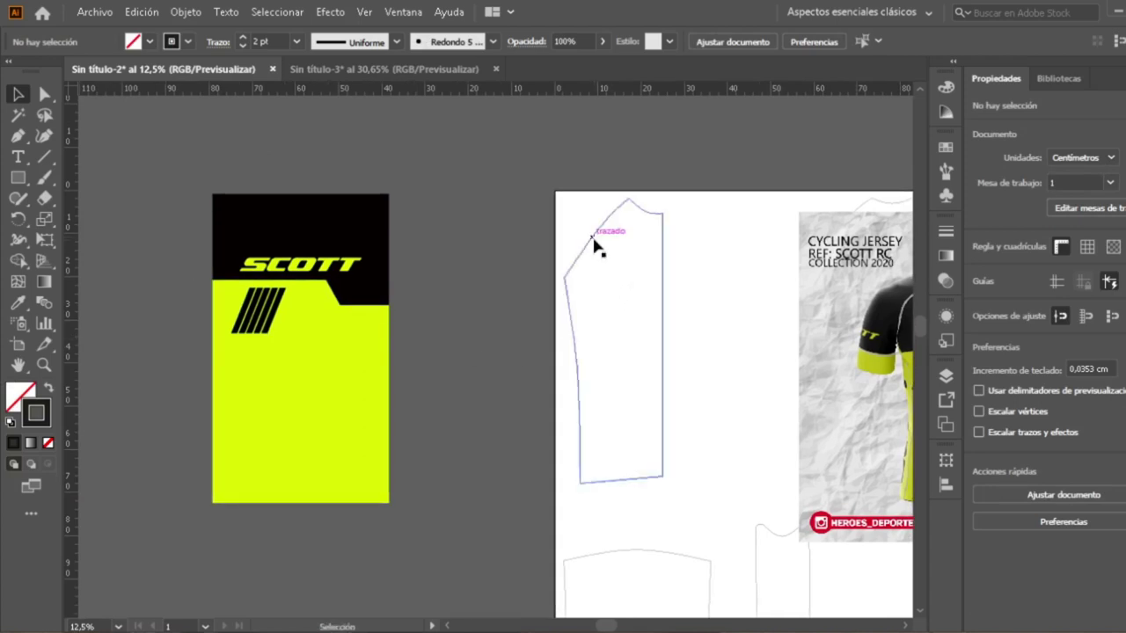
pyautogui.moveTo(593, 239); pyautogui.dragTo(441, 255)
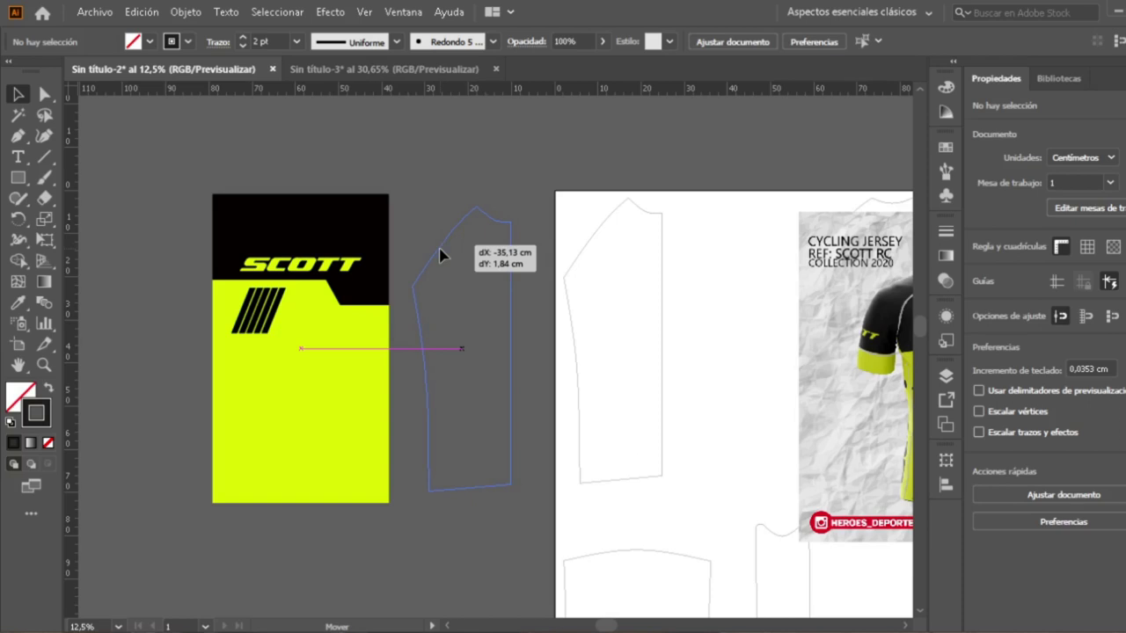
pyautogui.moveTo(441, 254); pyautogui.dragTo(441, 256)
pyautogui.click(558, 238)
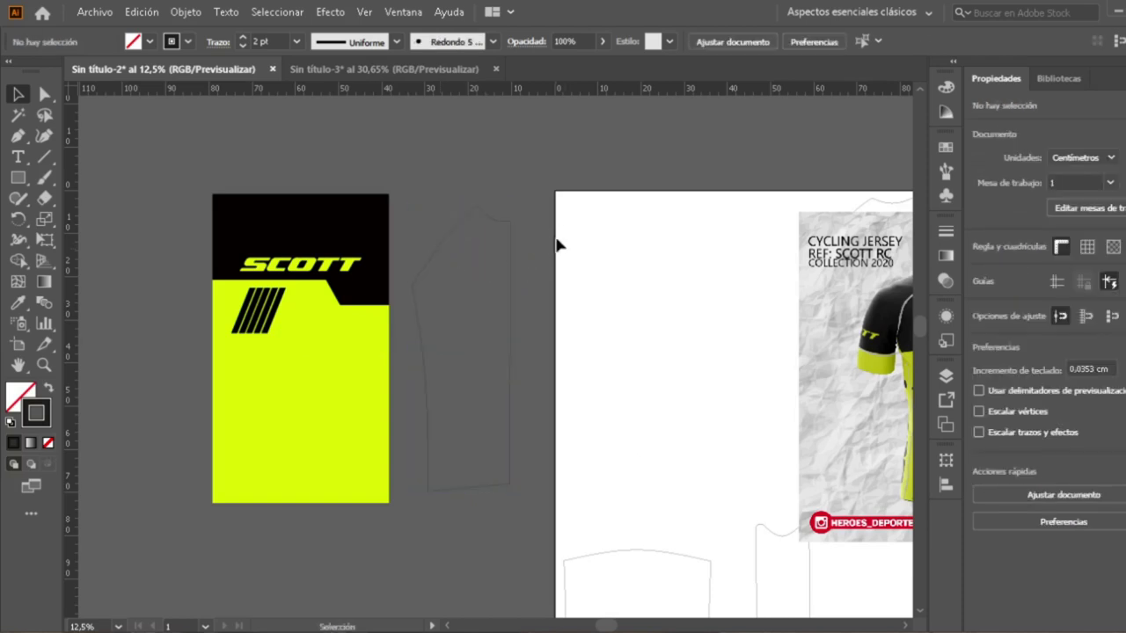
# - Examine the stacking order of the pattern outline and the design group, including the group's nested contents, in the layer structure
pyautogui.click(507, 256)
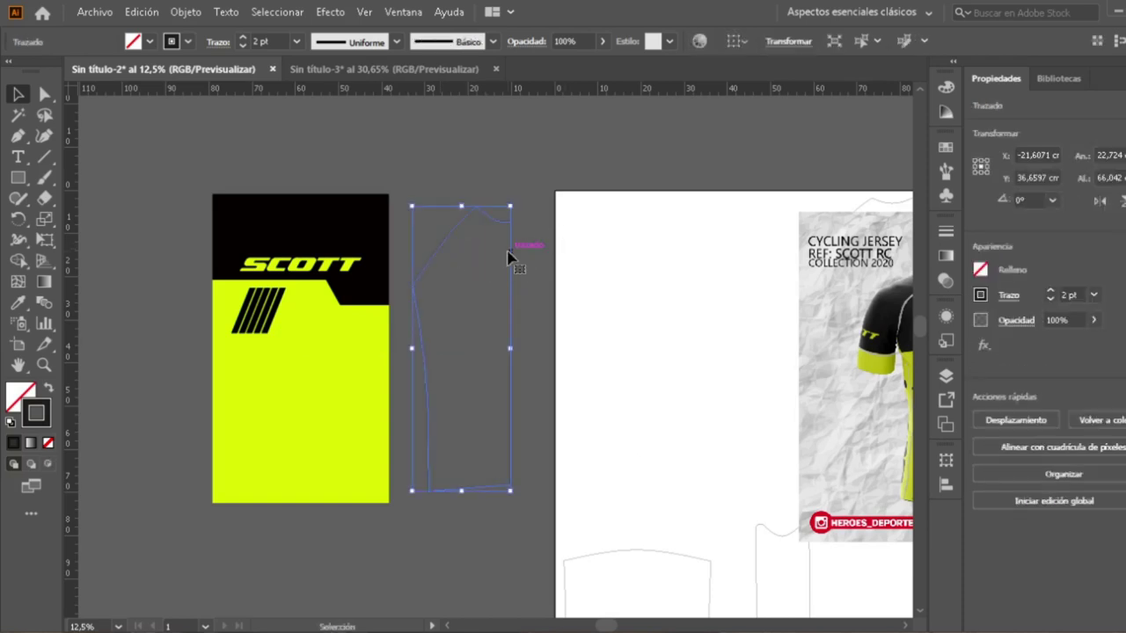
pyautogui.click(328, 263)
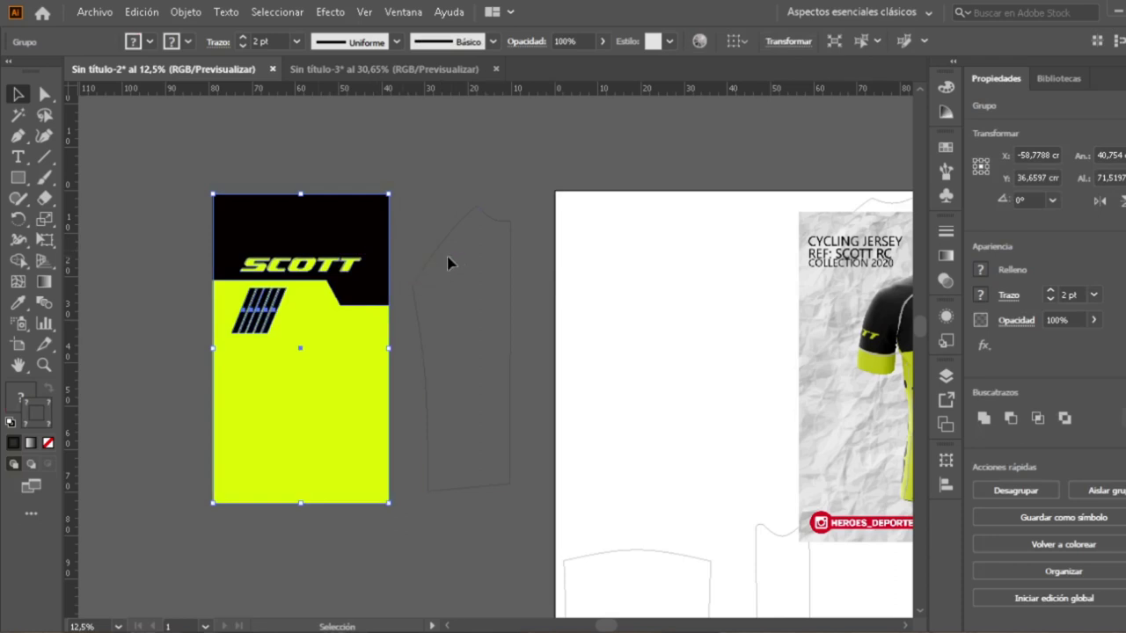
pyautogui.click(510, 257)
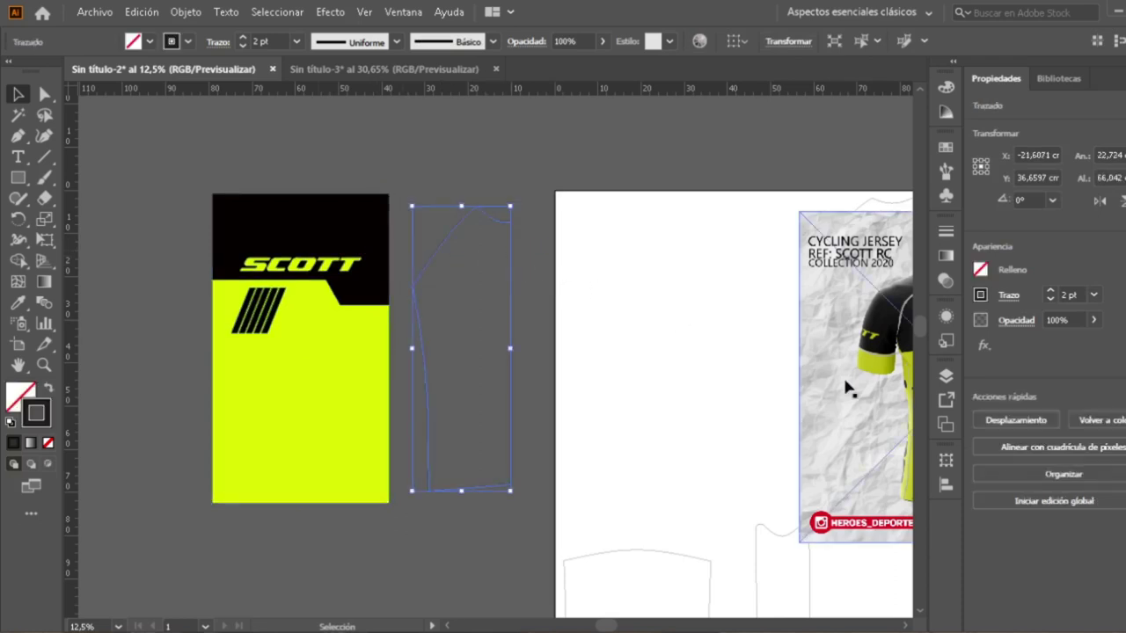
pyautogui.click(946, 379)
pyautogui.click(712, 363)
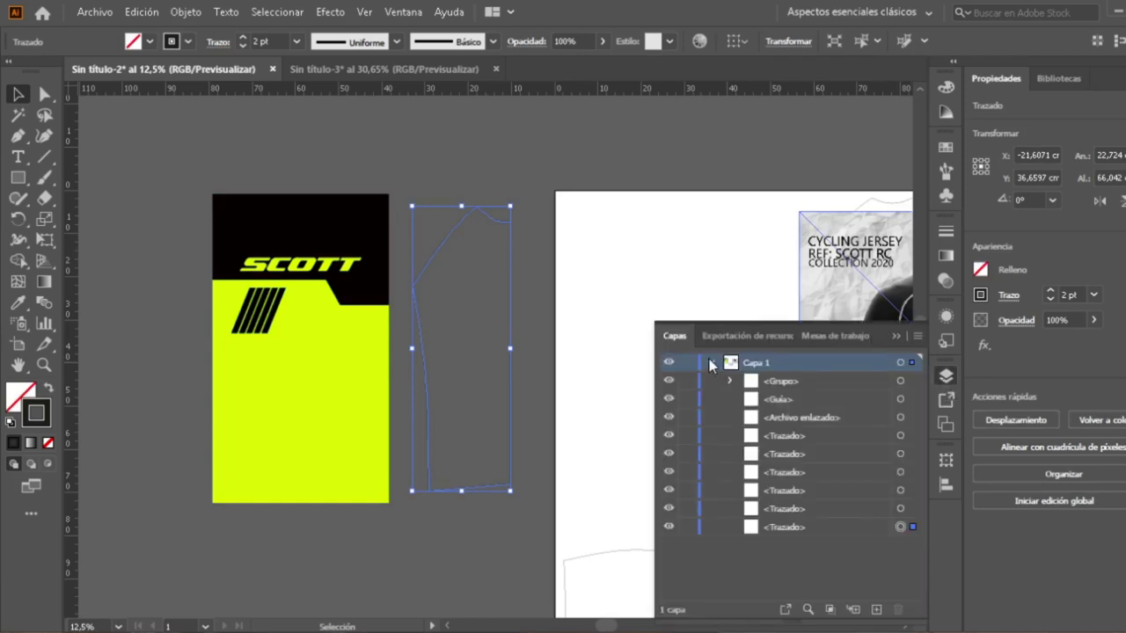
pyautogui.click(900, 381)
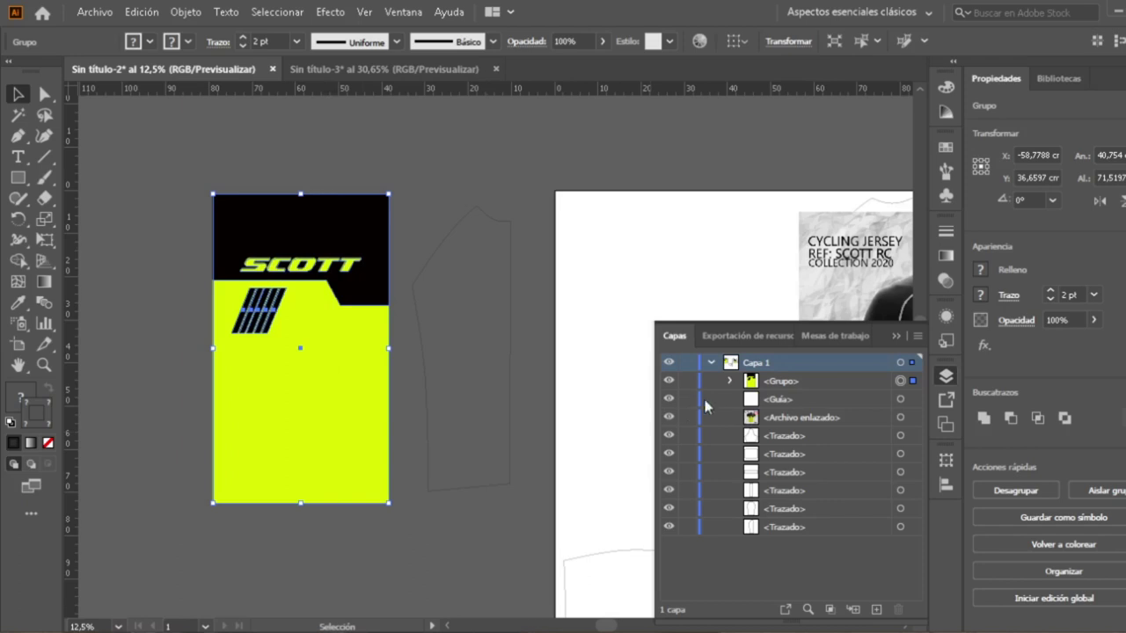
pyautogui.click(729, 381)
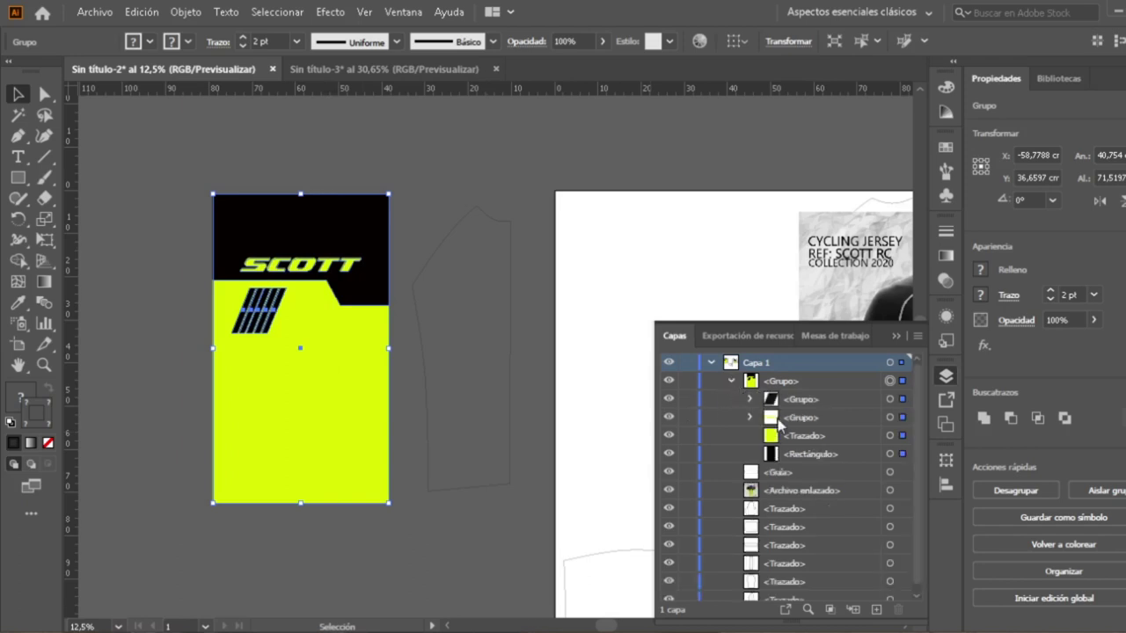
pyautogui.click(751, 418)
pyautogui.click(749, 399)
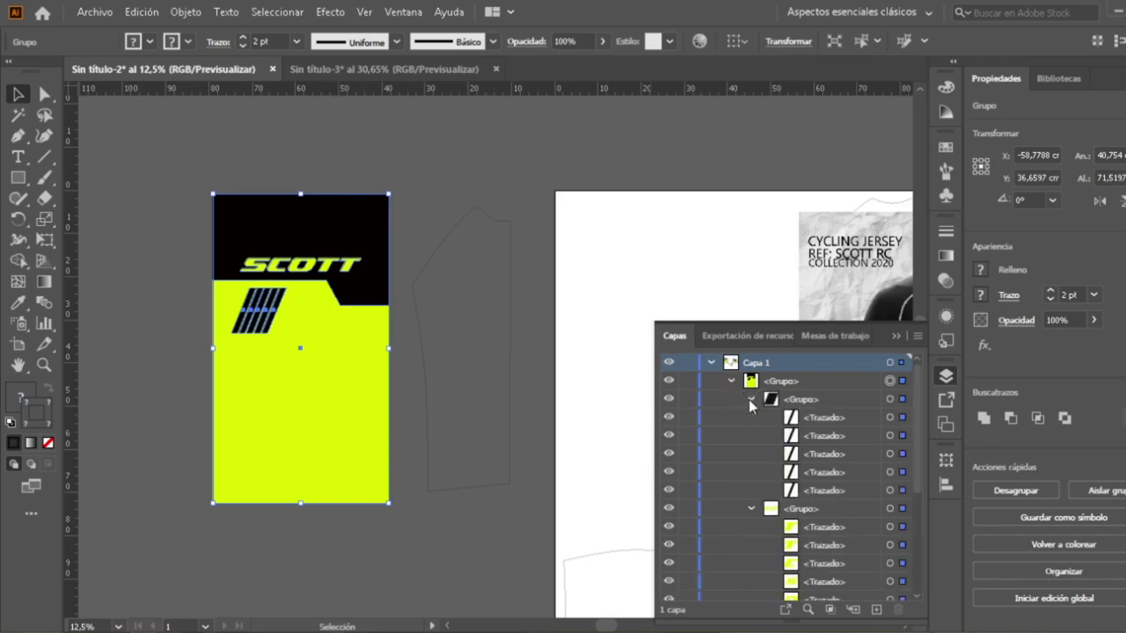
pyautogui.click(750, 399)
pyautogui.click(750, 419)
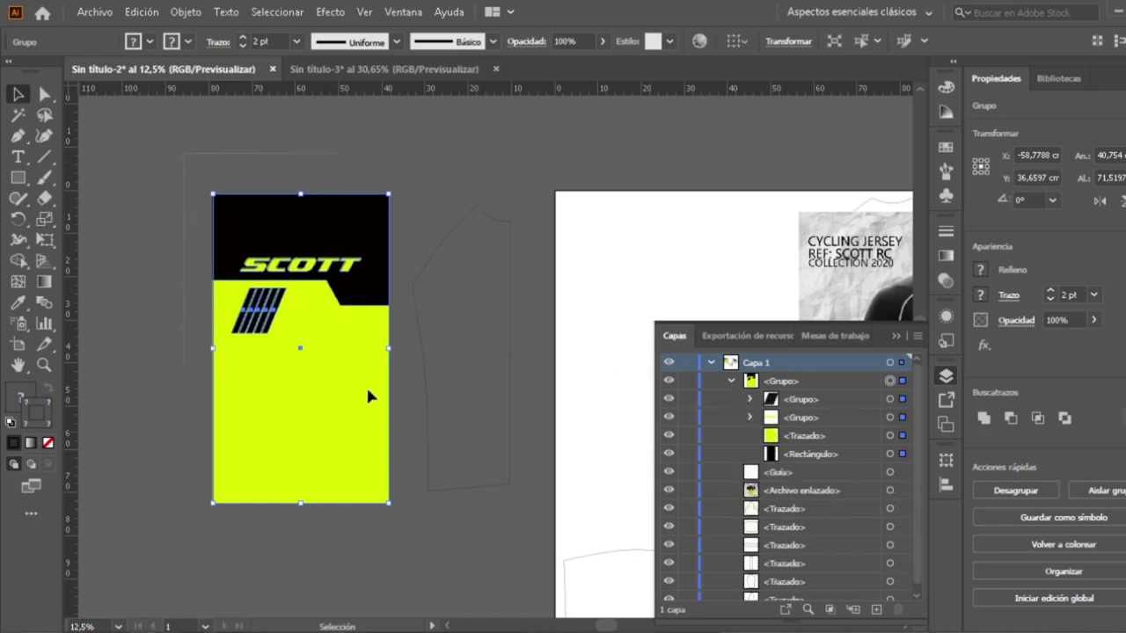
pyautogui.click(731, 380)
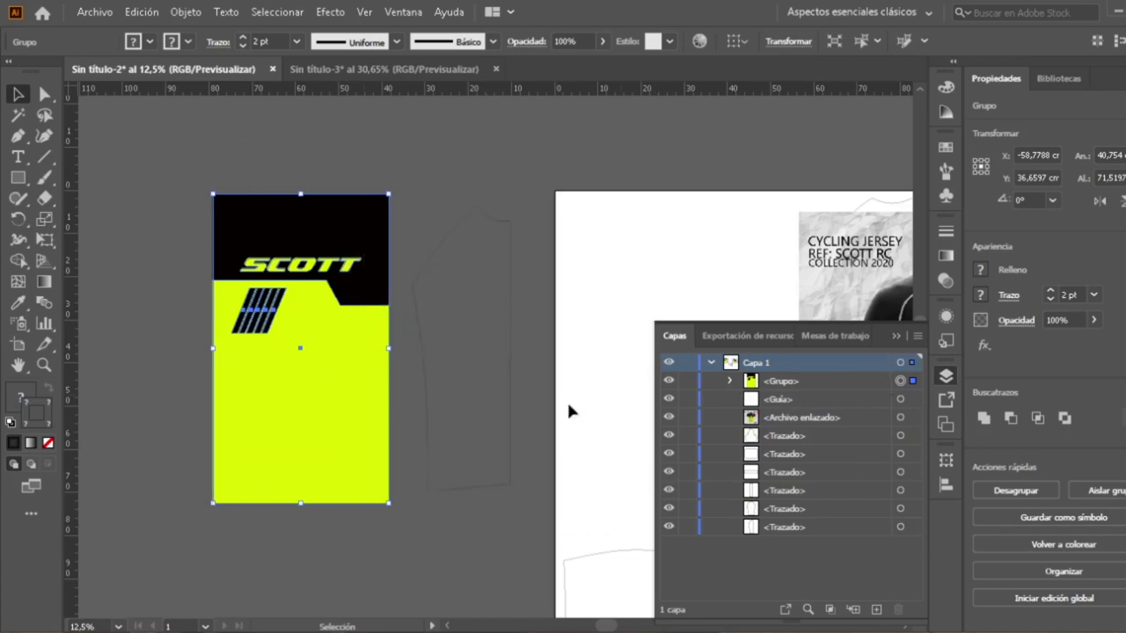
# - Bring the half-front pattern outline above the design group in the stacking order and place it over the design's left half
pyautogui.click(510, 248)
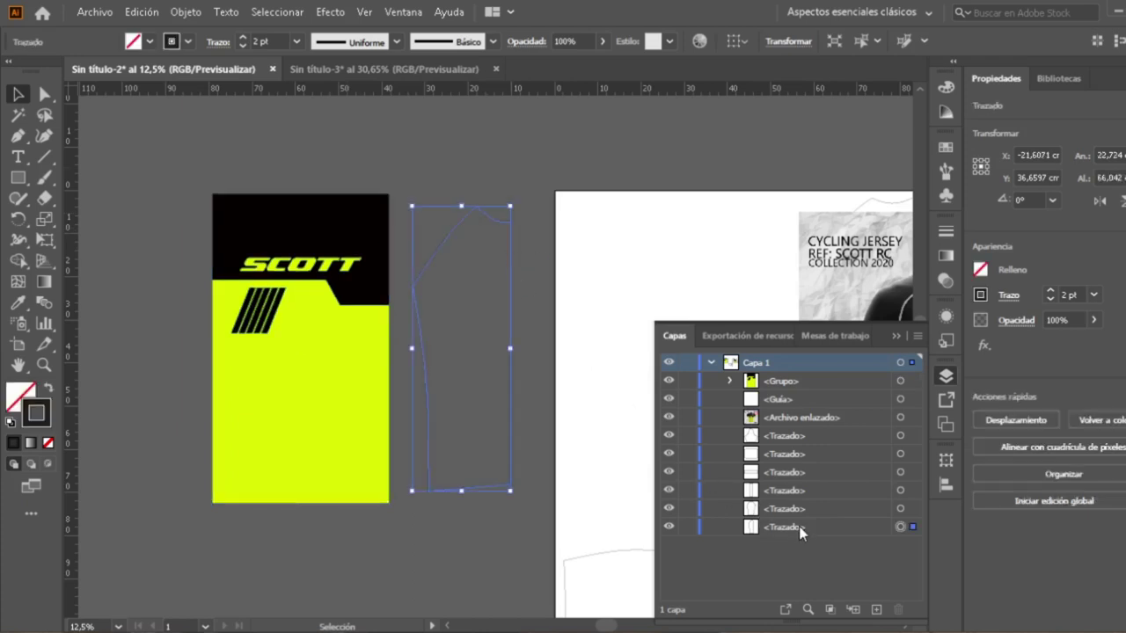
pyautogui.moveTo(801, 527); pyautogui.dragTo(797, 373)
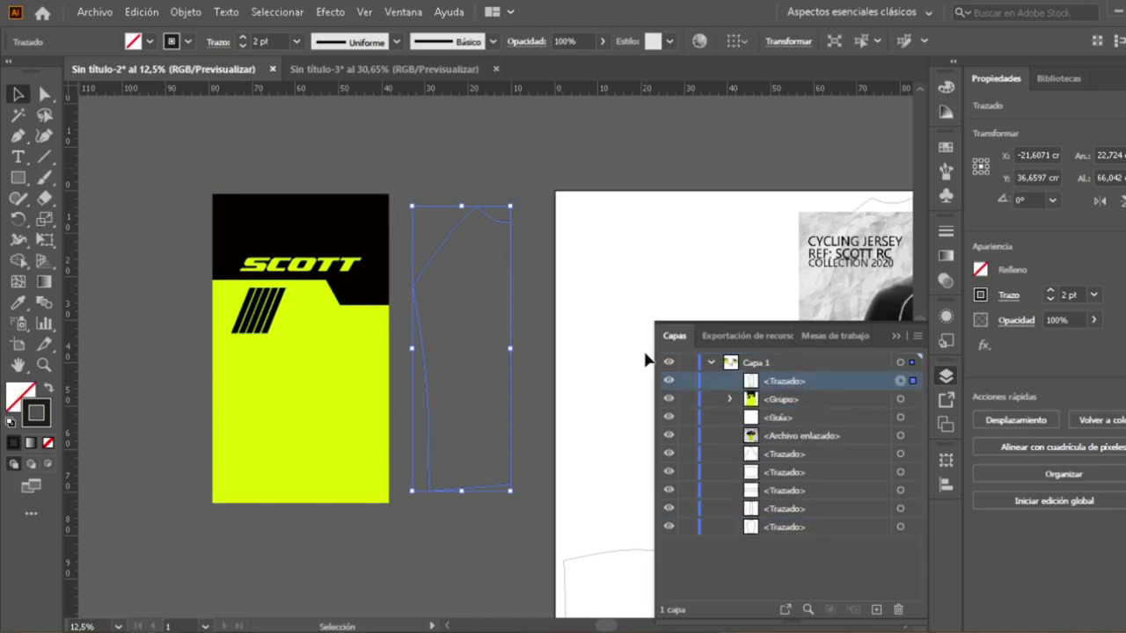
pyautogui.moveTo(512, 294); pyautogui.dragTo(312, 295)
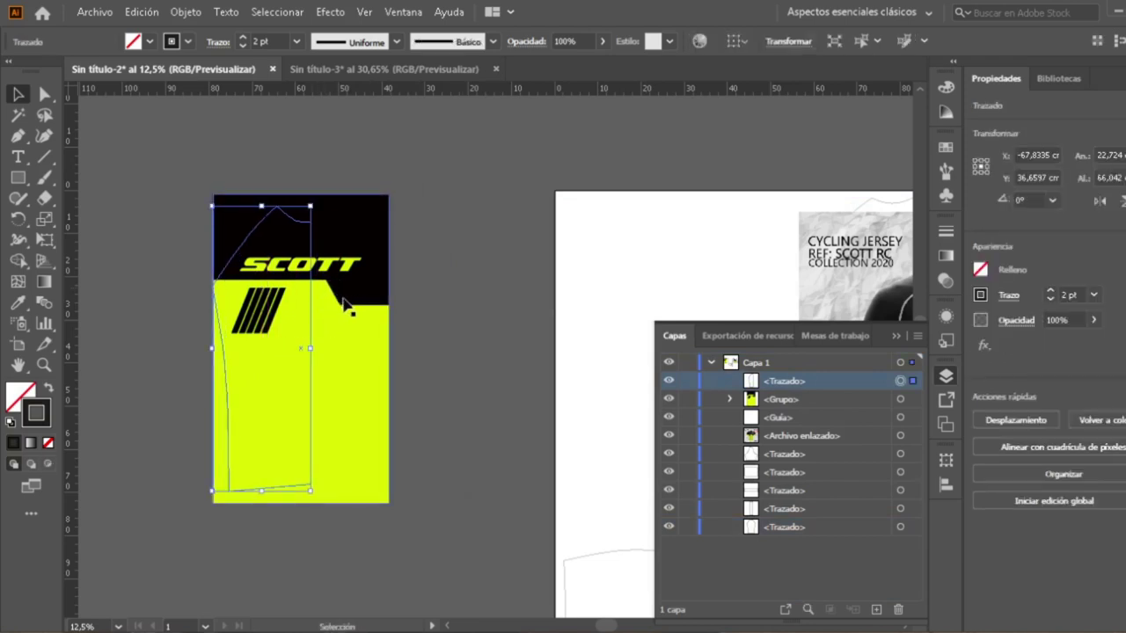
# - Create a clipping mask from the half-front pattern outline and the design group, and deselect the result
pyautogui.moveTo(490, 209); pyautogui.dragTo(194, 528)
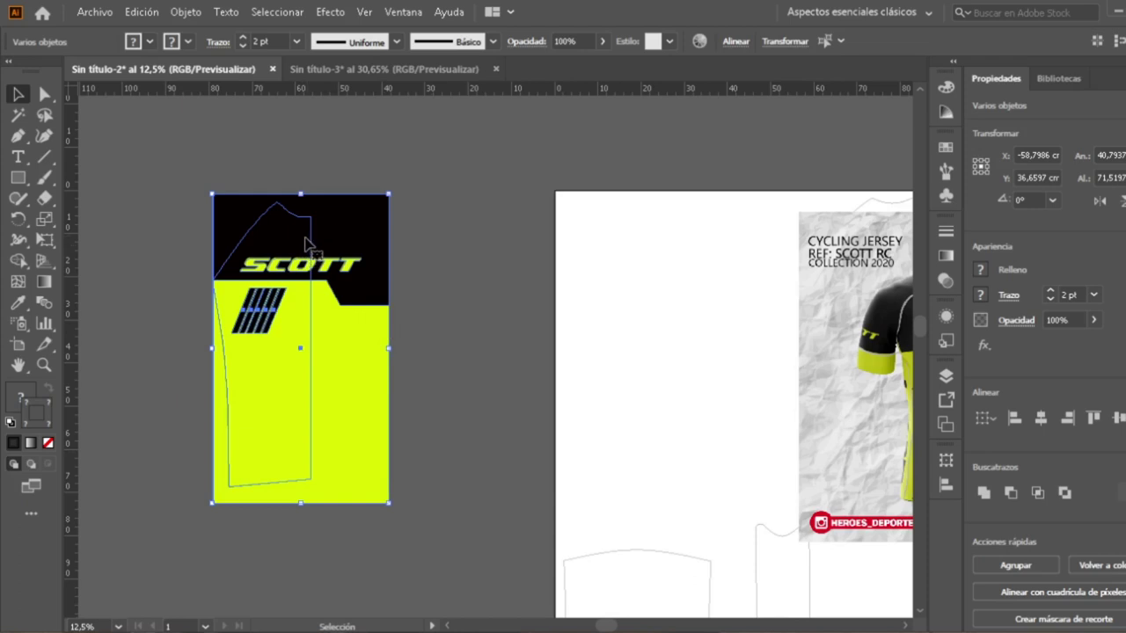
pyautogui.rightClick(300, 240)
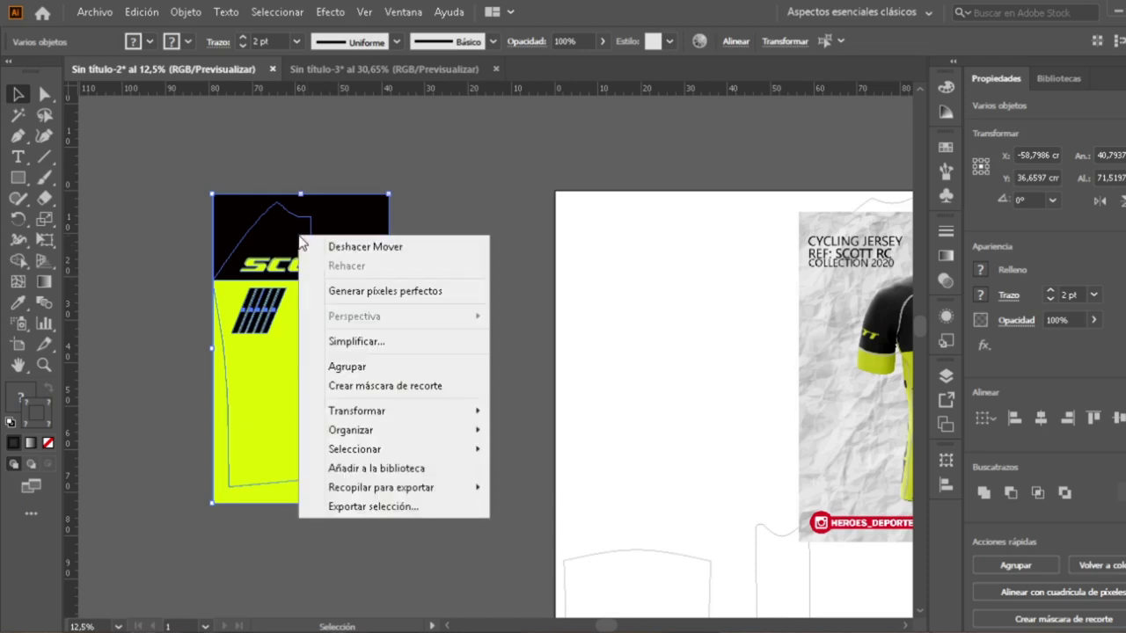
pyautogui.click(415, 387)
pyautogui.click(352, 308)
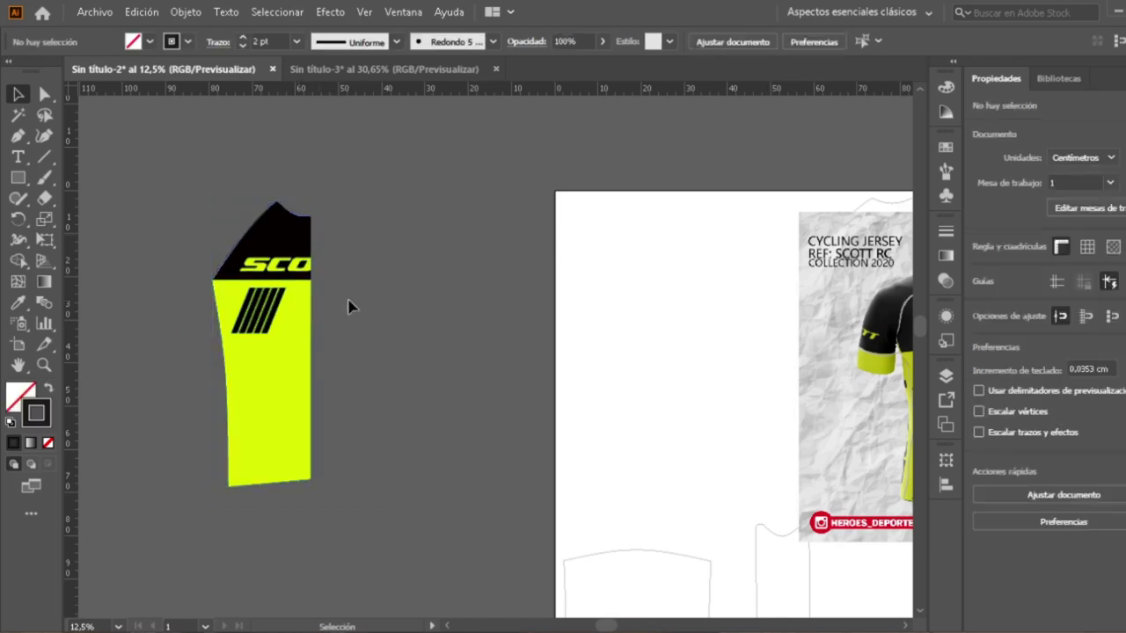
# - Move the jersey reference image to about X 30.1, Y 25.2 cm and lay the clipped front piece over its left half
pyautogui.scroll(1, 314, 287)
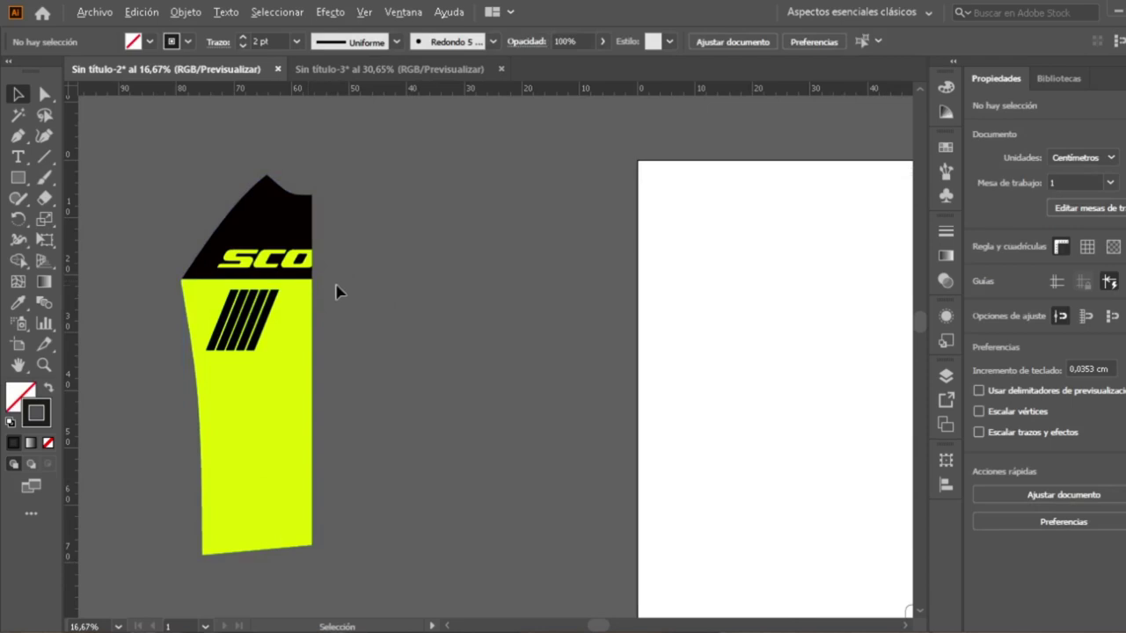
pyautogui.scroll(1, 334, 292)
pyautogui.scroll(-1, 357, 291)
pyautogui.moveTo(386, 295); pyautogui.dragTo(357, 284)
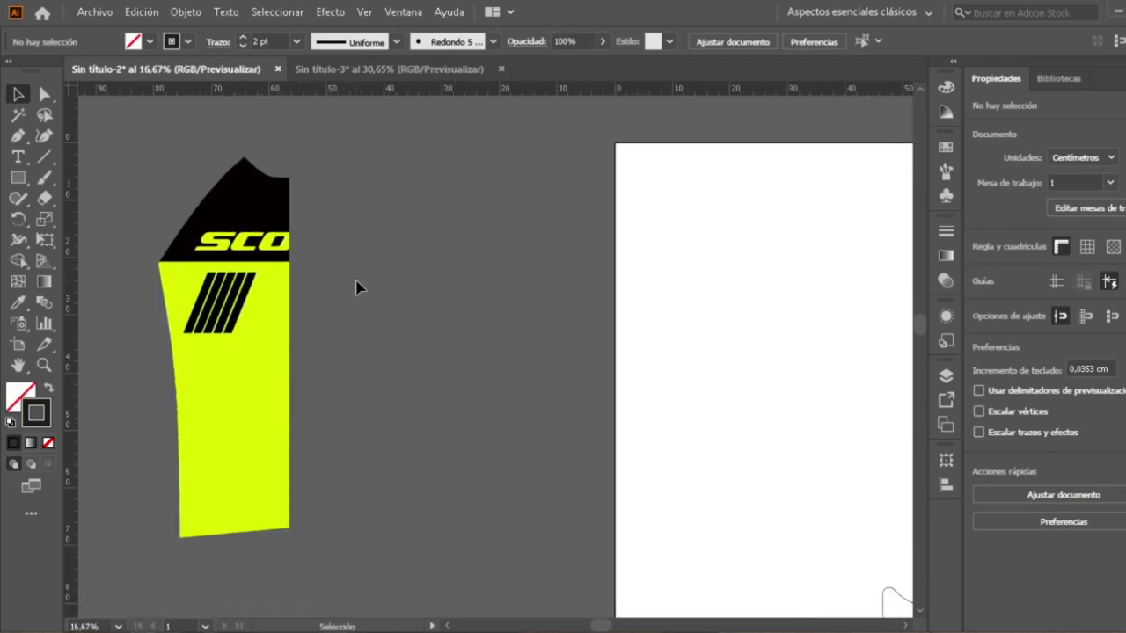
pyautogui.scroll(-1, 387, 292)
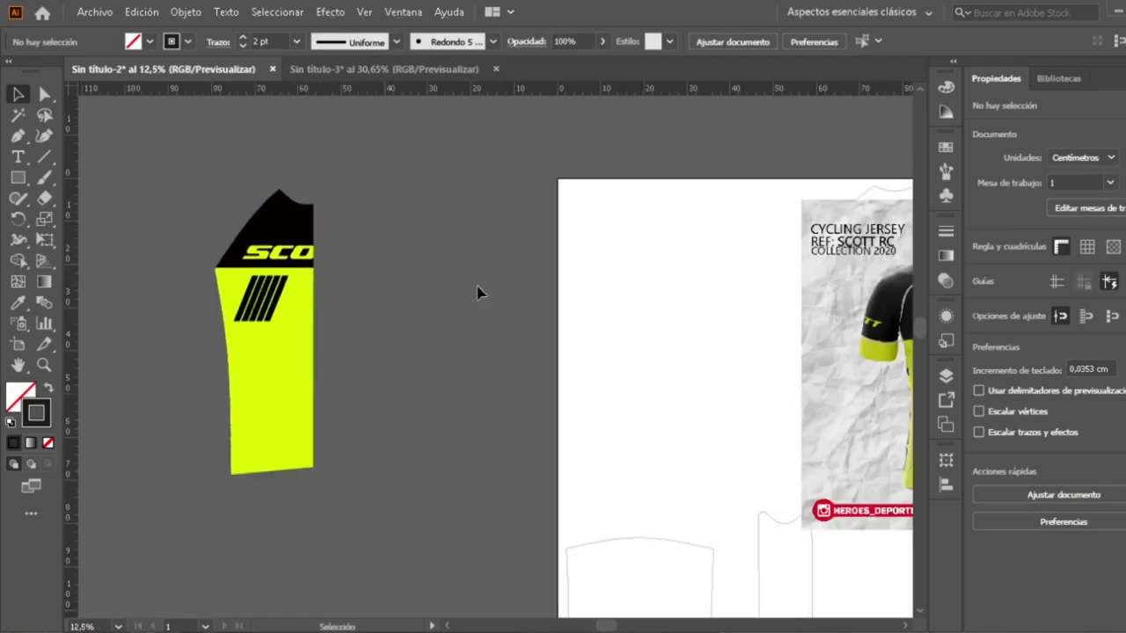
pyautogui.moveTo(604, 289); pyautogui.dragTo(526, 296)
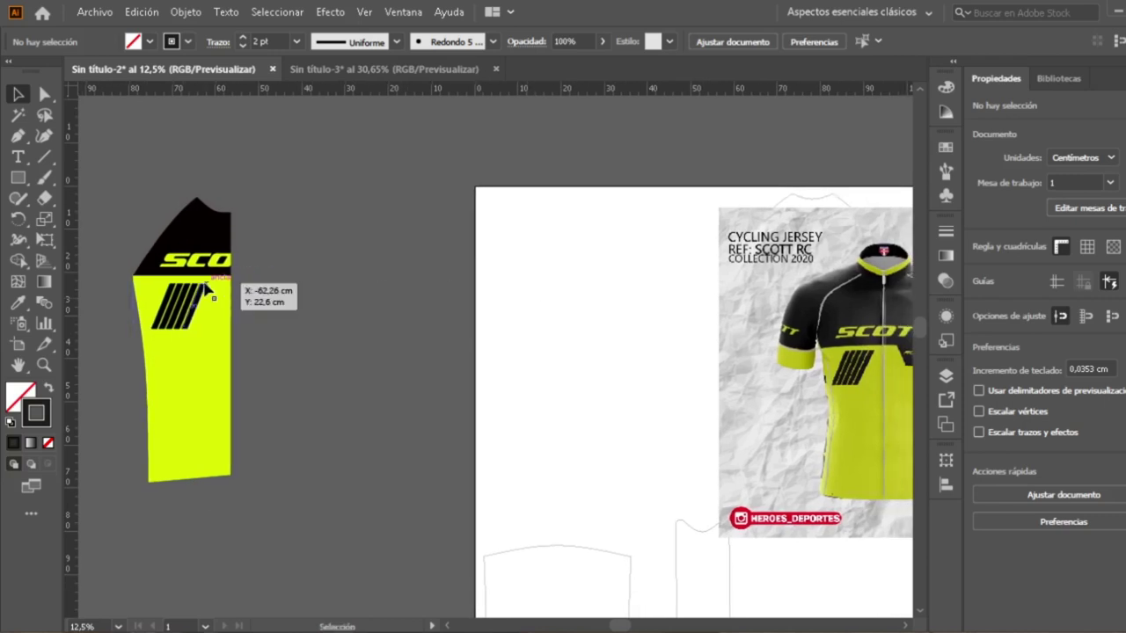
pyautogui.moveTo(208, 290); pyautogui.dragTo(400, 258)
pyautogui.moveTo(817, 360); pyautogui.dragTo(538, 283)
pyautogui.moveTo(403, 284); pyautogui.dragTo(573, 283)
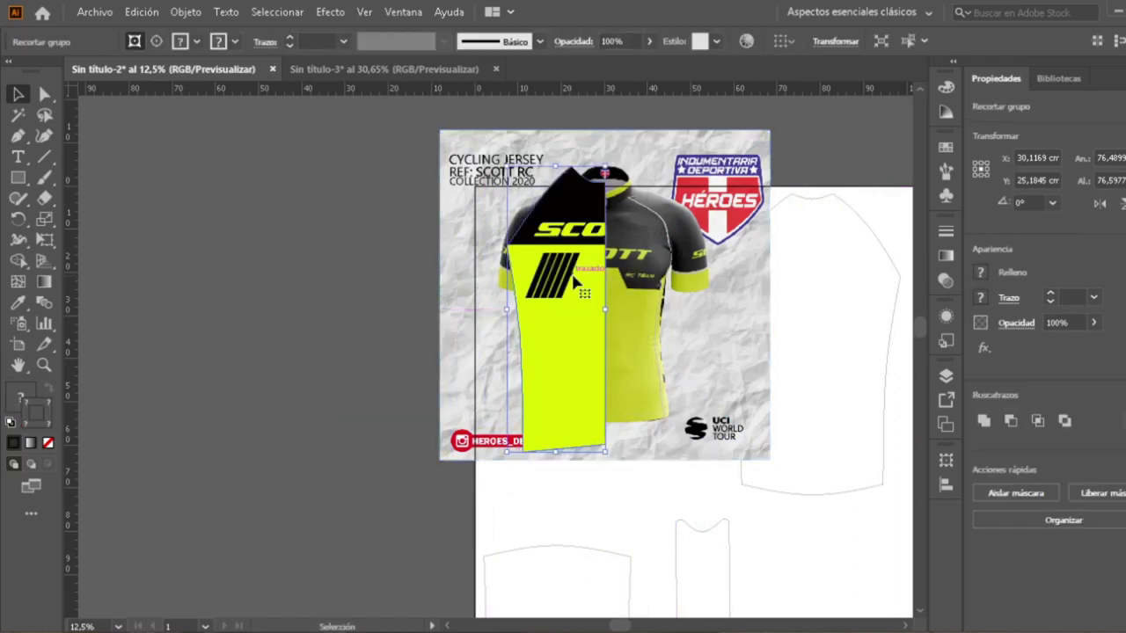
# - Move the clipped front piece off the artboard to about X -87.4, Y 18.4 cm and shift the jersey reference image farther right
pyautogui.moveTo(589, 330); pyautogui.dragTo(224, 323)
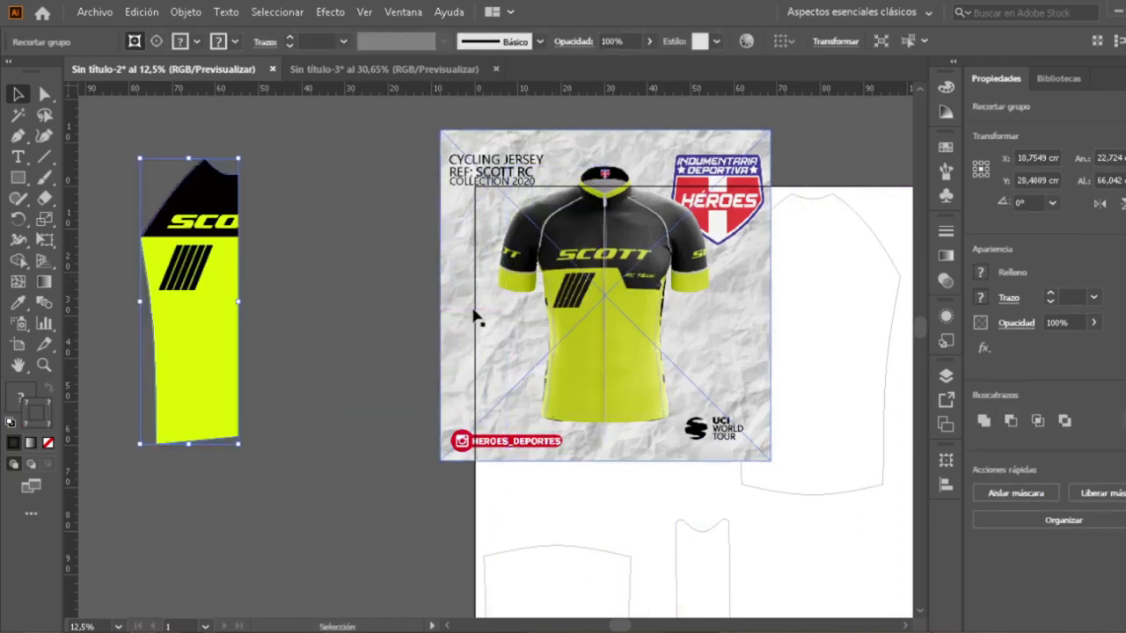
pyautogui.moveTo(333, 219); pyautogui.dragTo(366, 272)
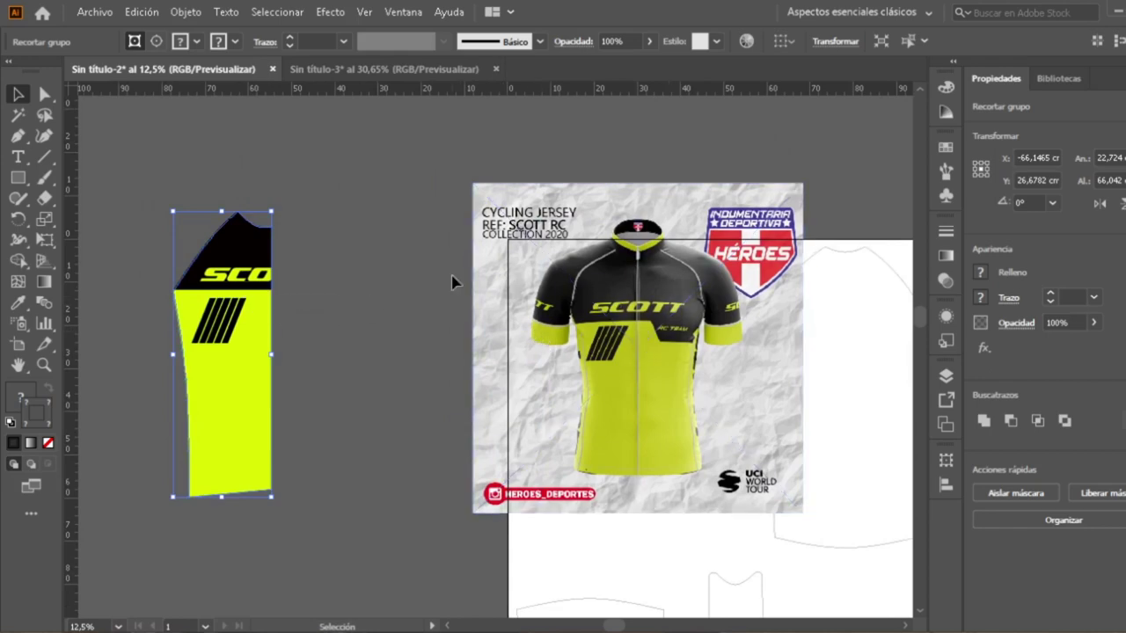
pyautogui.click(361, 280)
pyautogui.moveTo(486, 301); pyautogui.dragTo(570, 329)
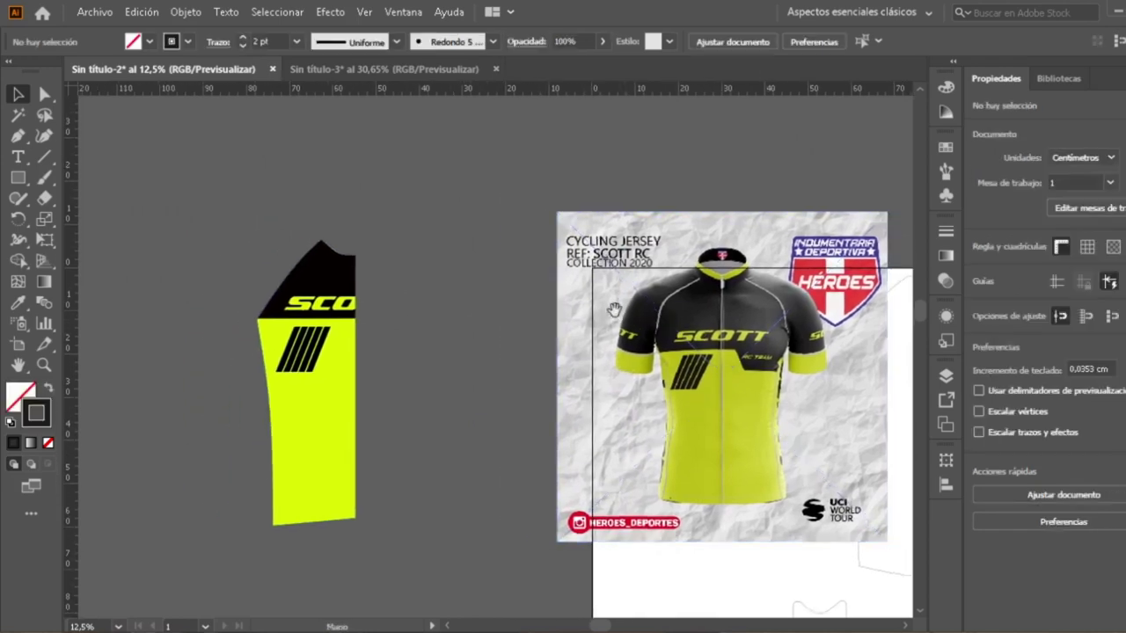
pyautogui.moveTo(322, 337); pyautogui.dragTo(228, 301)
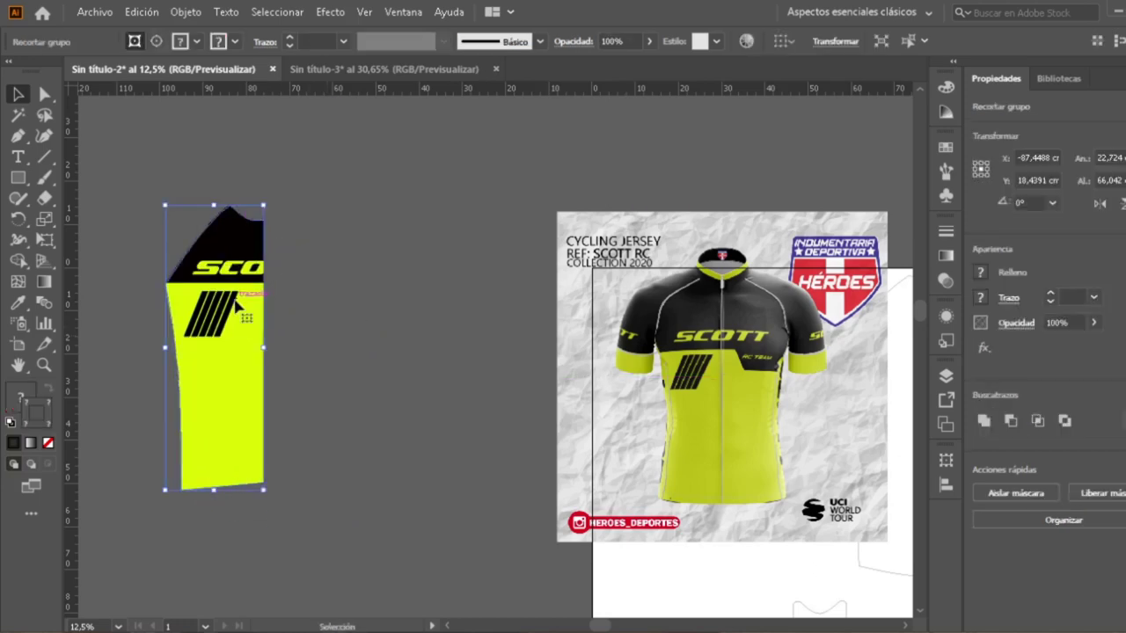
pyautogui.moveTo(711, 343); pyautogui.dragTo(796, 343)
pyautogui.click(515, 309)
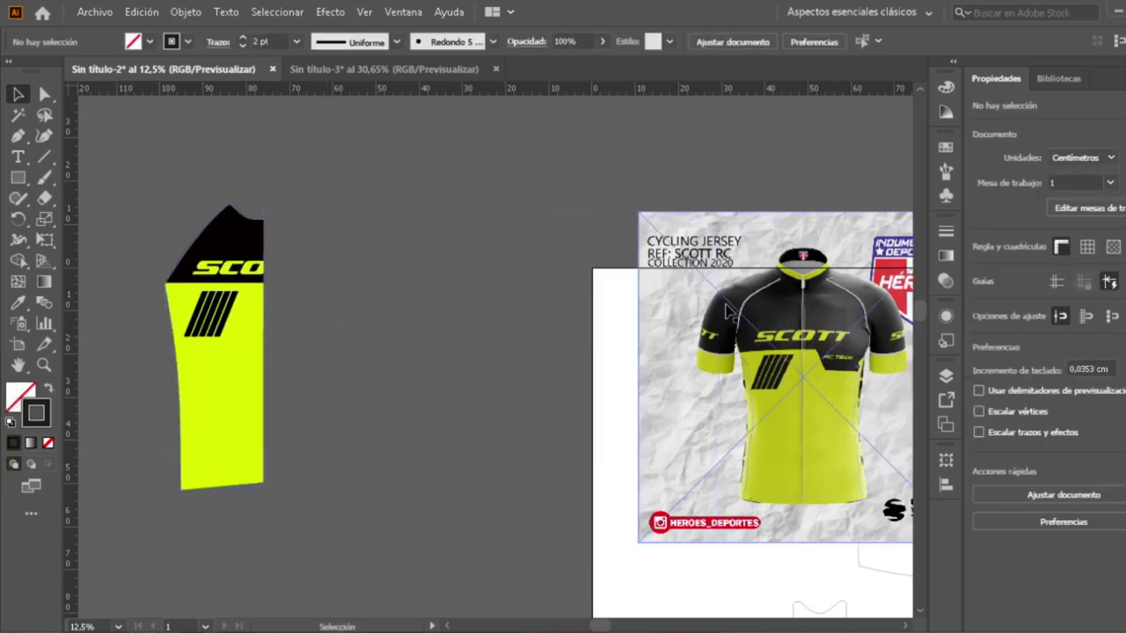
# - Release the clipping mask that trims the design group to the half-front pattern outline
pyautogui.rightClick(230, 294)
pyautogui.click(364, 234)
pyautogui.moveTo(201, 208); pyautogui.dragTo(334, 466)
pyautogui.click(357, 393)
pyautogui.rightClick(256, 310)
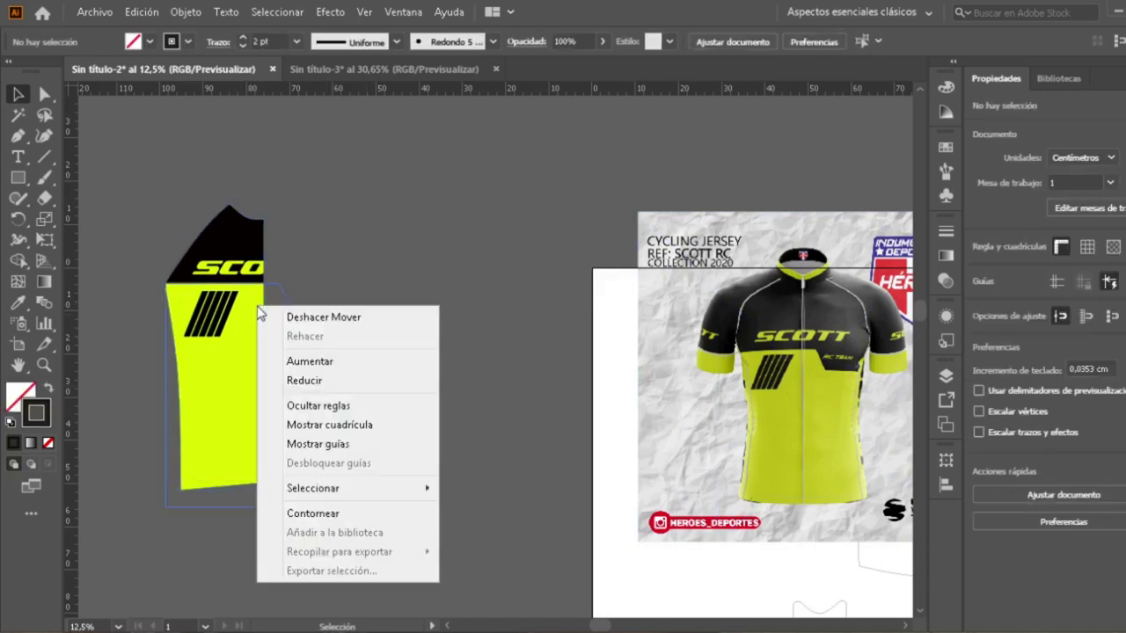
pyautogui.click(273, 248)
pyautogui.rightClick(225, 243)
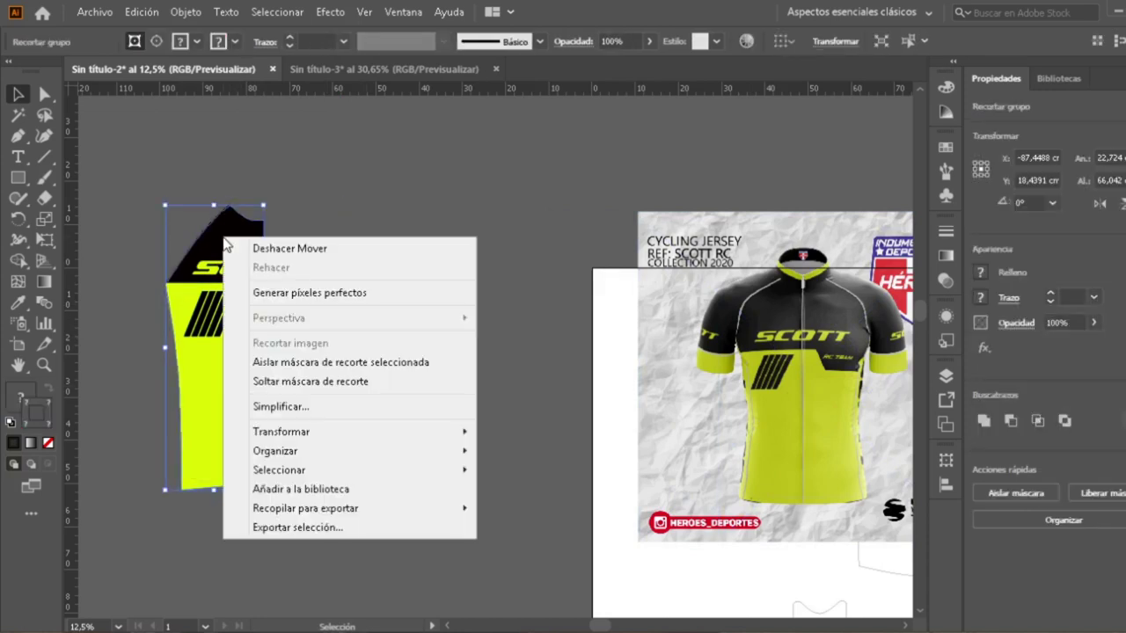
pyautogui.click(276, 382)
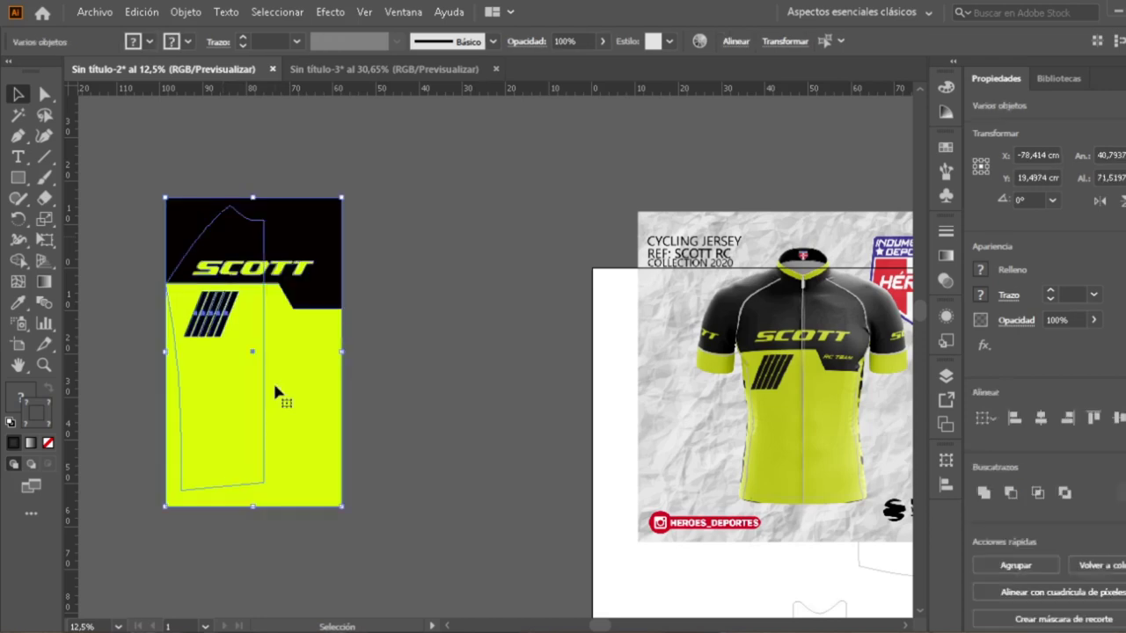
# - Select the half-front pattern outline on its own and move it clear of the design group to about X -37.3, Y 10.7 cm
pyautogui.click(417, 305)
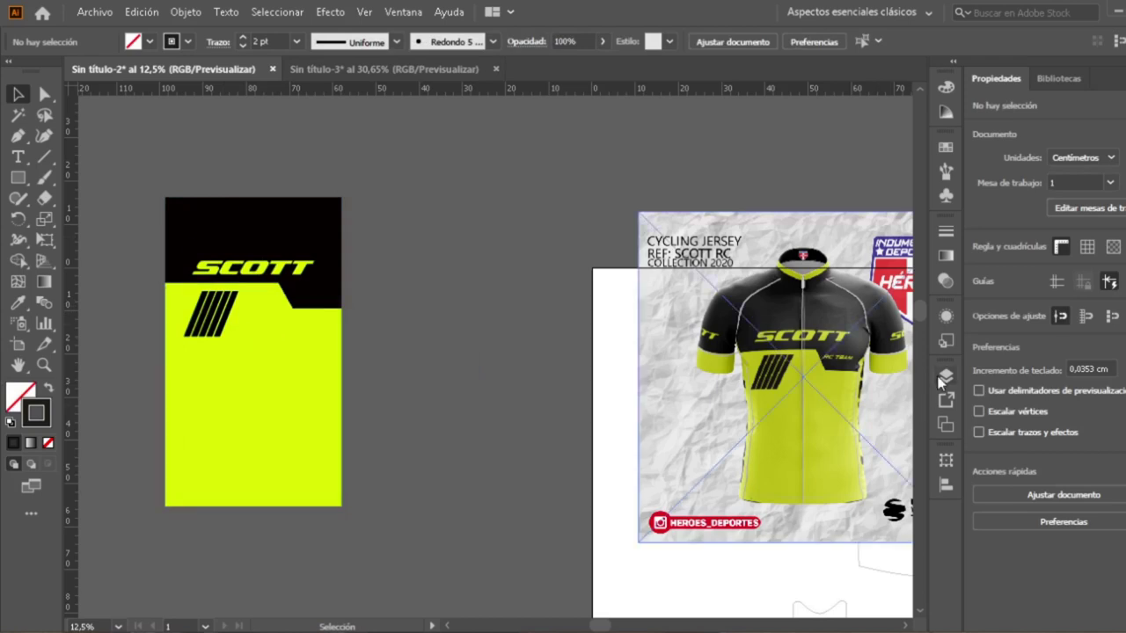
pyautogui.click(943, 376)
pyautogui.click(899, 381)
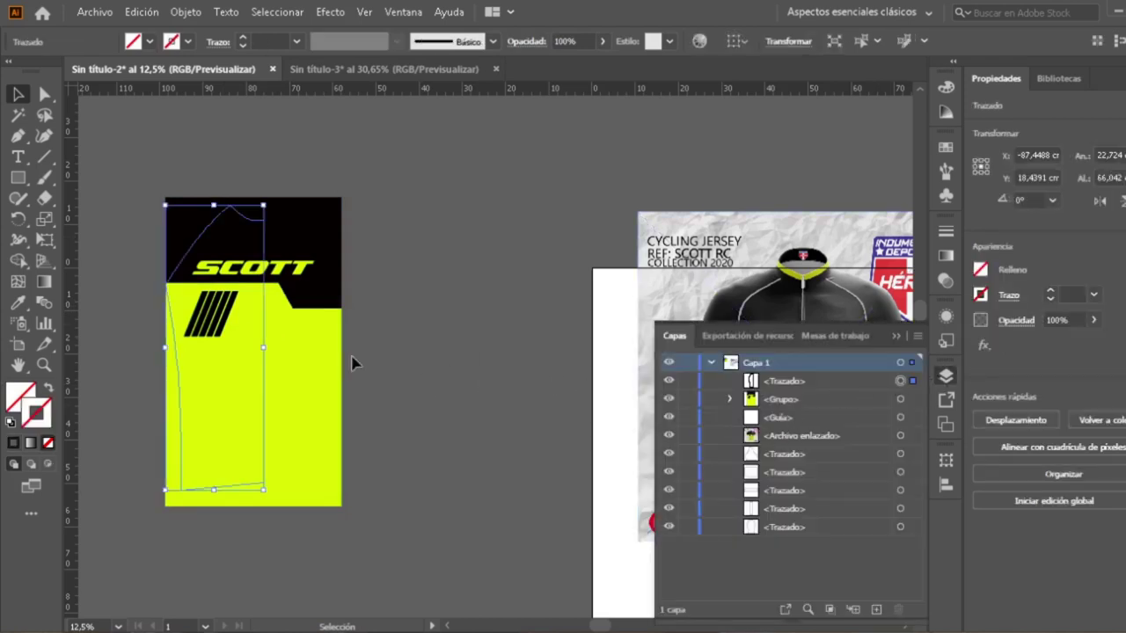
pyautogui.moveTo(261, 330); pyautogui.dragTo(473, 328)
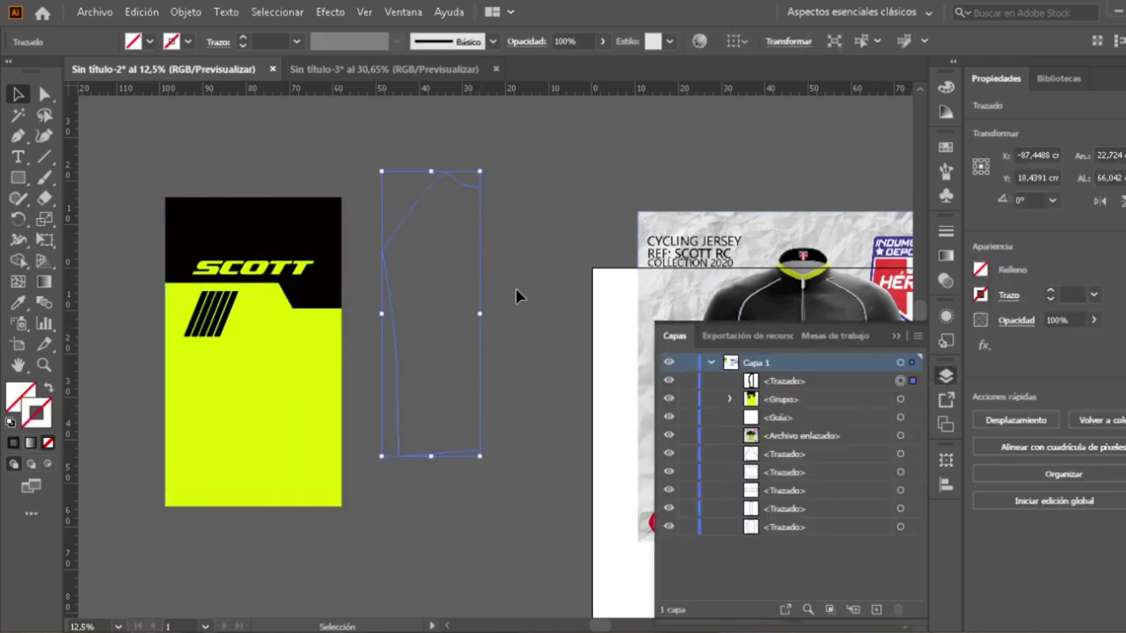
pyautogui.click(536, 263)
pyautogui.moveTo(517, 193); pyautogui.dragTo(413, 299)
# - Give the half-front pattern outline a yellow 1 pt stroke
pyautogui.click(187, 41)
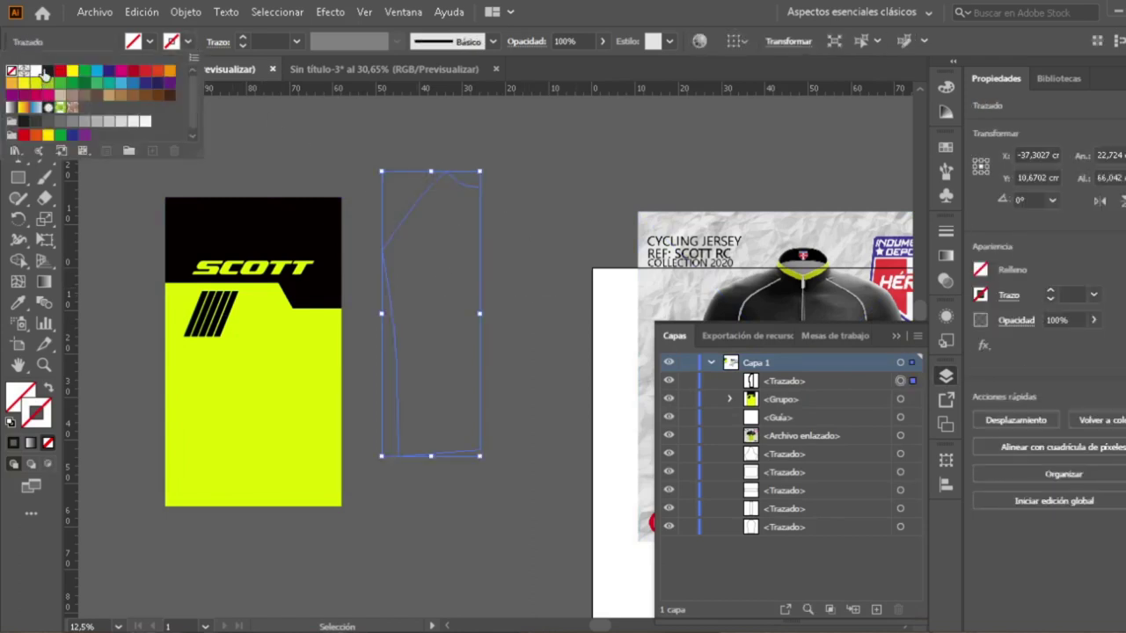
pyautogui.click(72, 70)
pyautogui.click(545, 193)
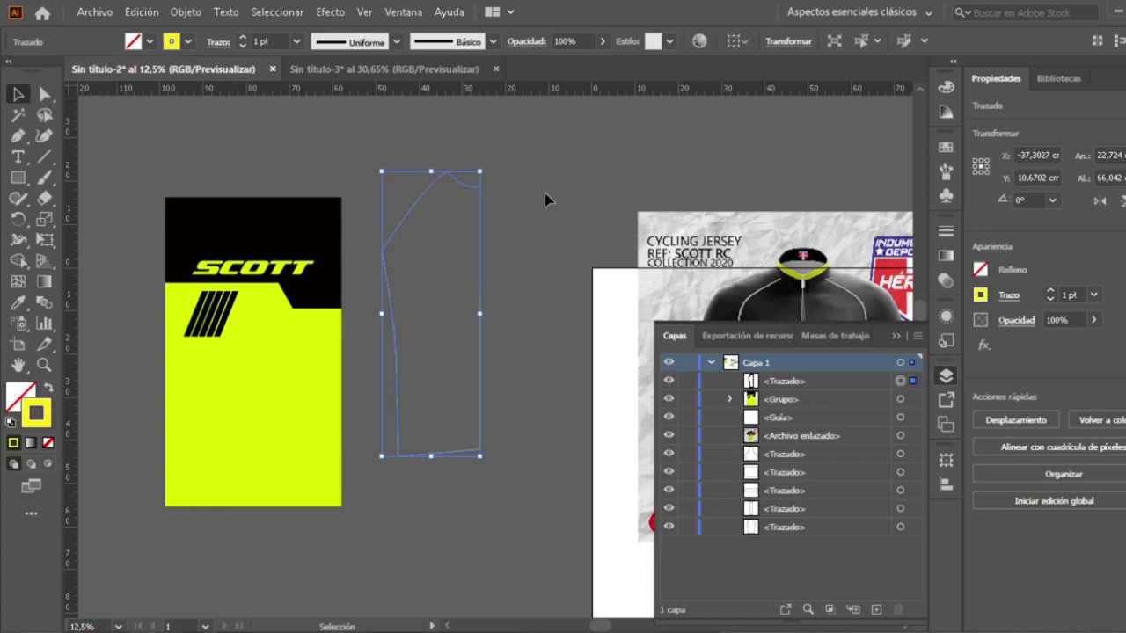
pyautogui.click(545, 195)
pyautogui.moveTo(497, 206); pyautogui.dragTo(456, 375)
pyautogui.moveTo(532, 246); pyautogui.dragTo(428, 302)
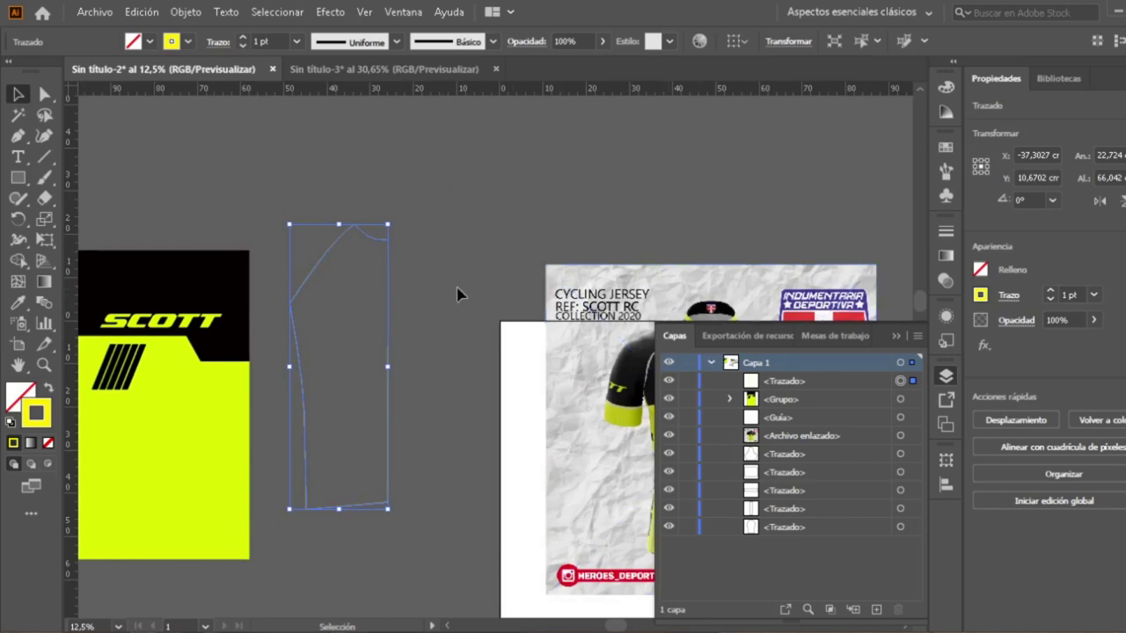
pyautogui.click(897, 336)
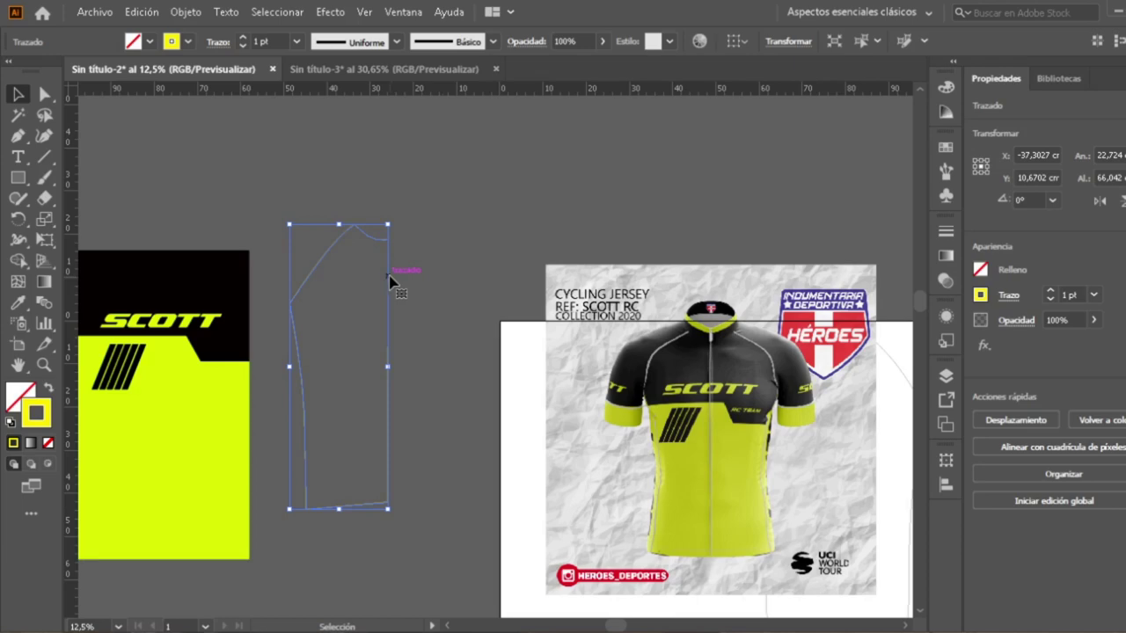
pyautogui.rightClick(390, 256)
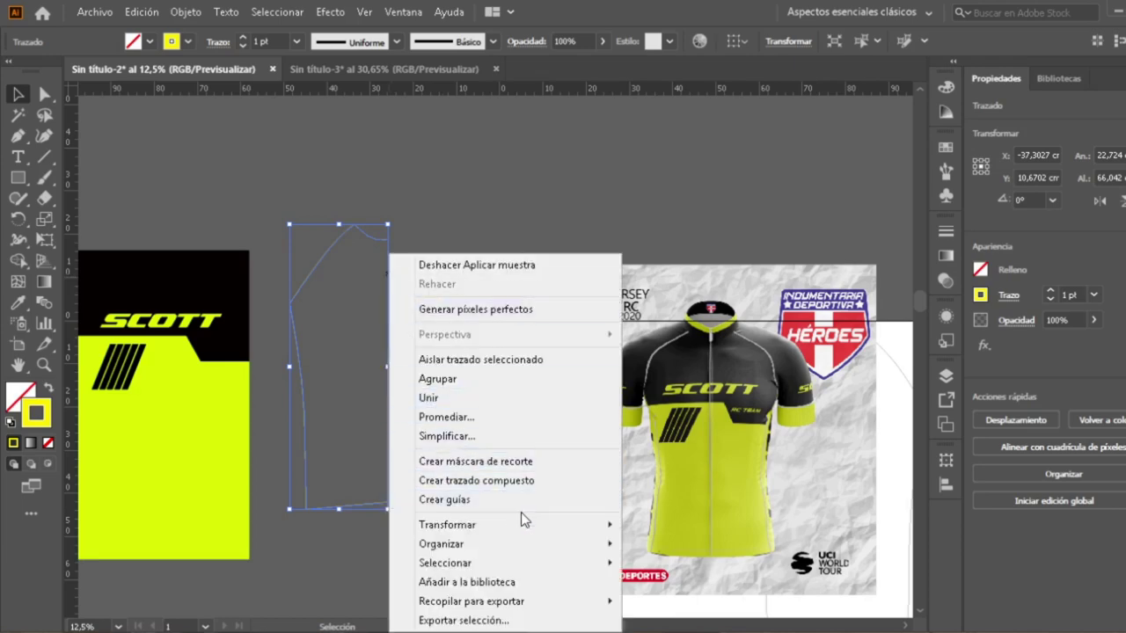
pyautogui.moveTo(535, 527)
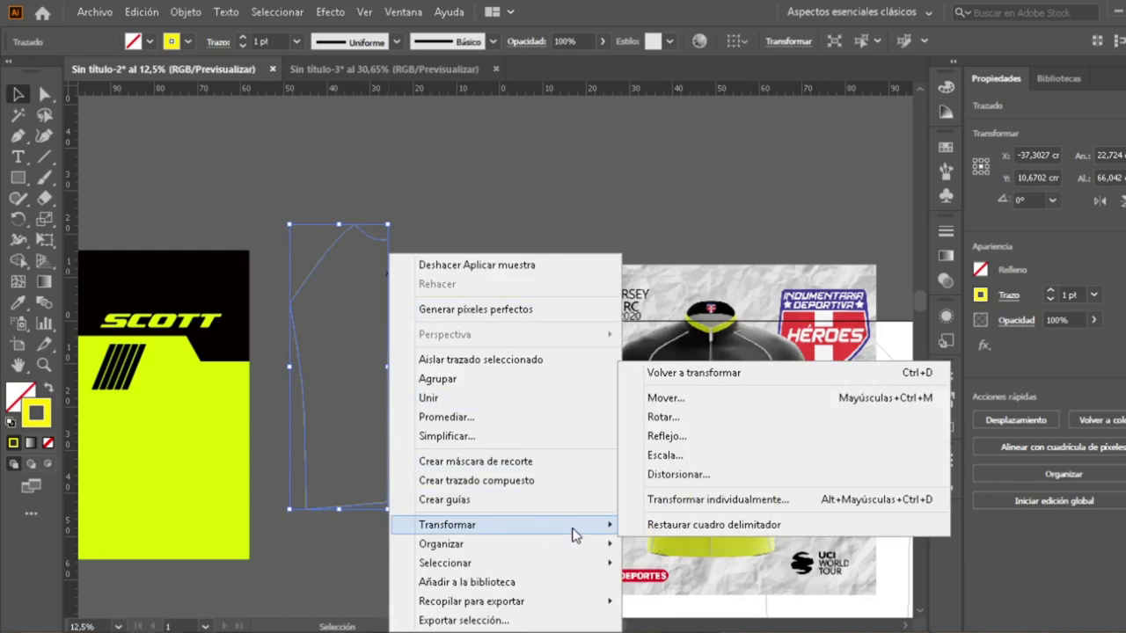
pyautogui.click(667, 438)
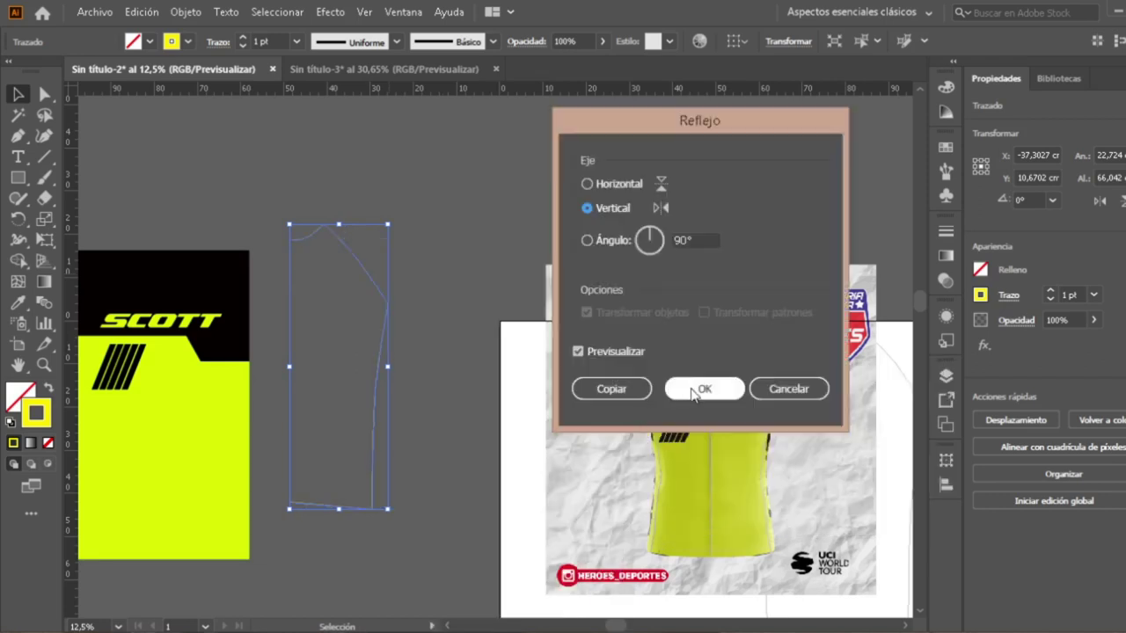
pyautogui.click(778, 396)
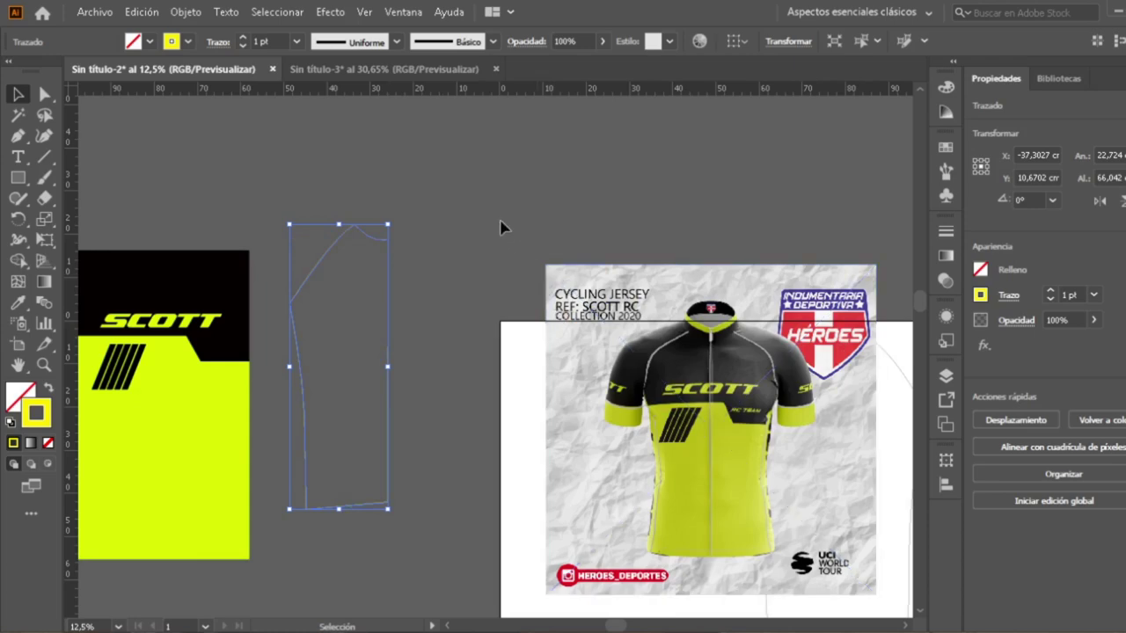
pyautogui.click(495, 260)
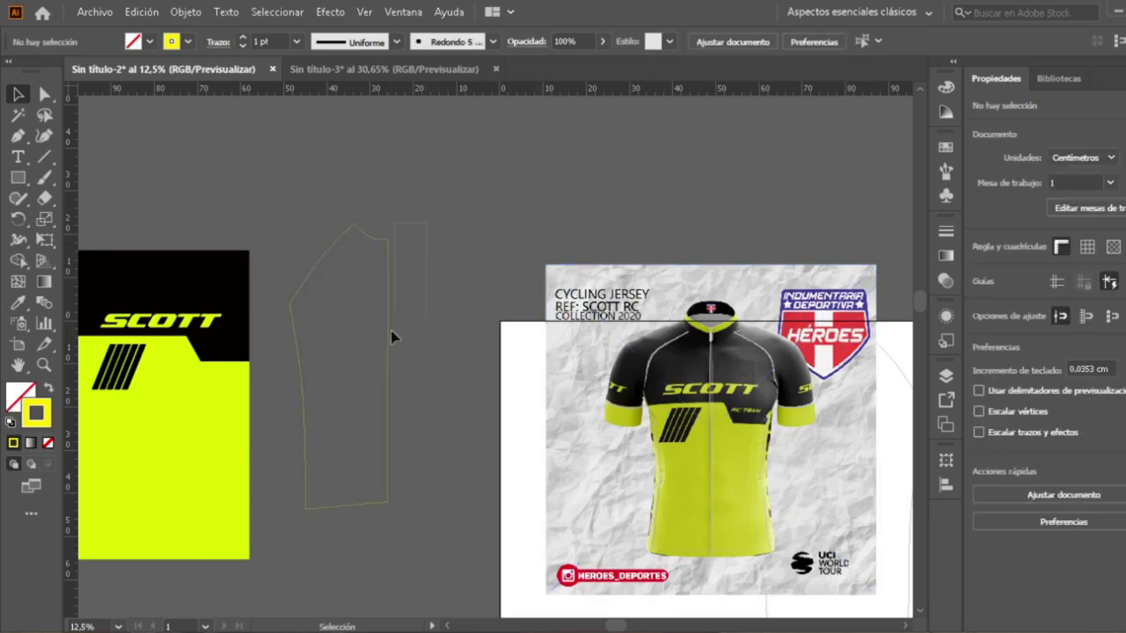
pyautogui.moveTo(392, 337); pyautogui.dragTo(277, 524)
pyautogui.click(459, 256)
pyautogui.click(388, 264)
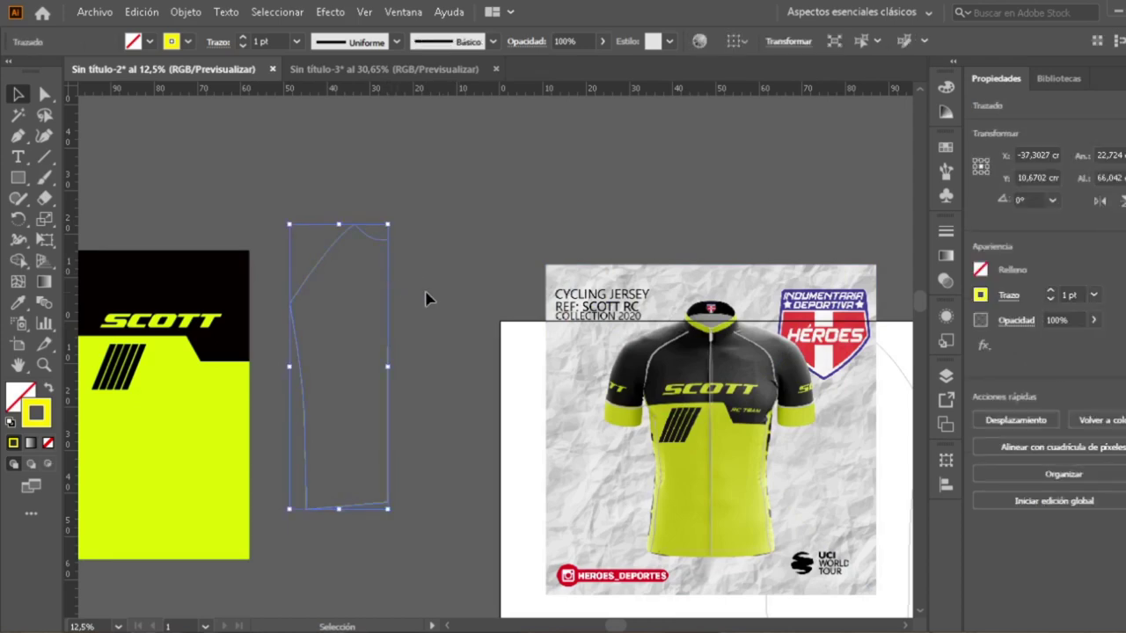
pyautogui.press('a')
pyautogui.press('v')
pyautogui.click(427, 299)
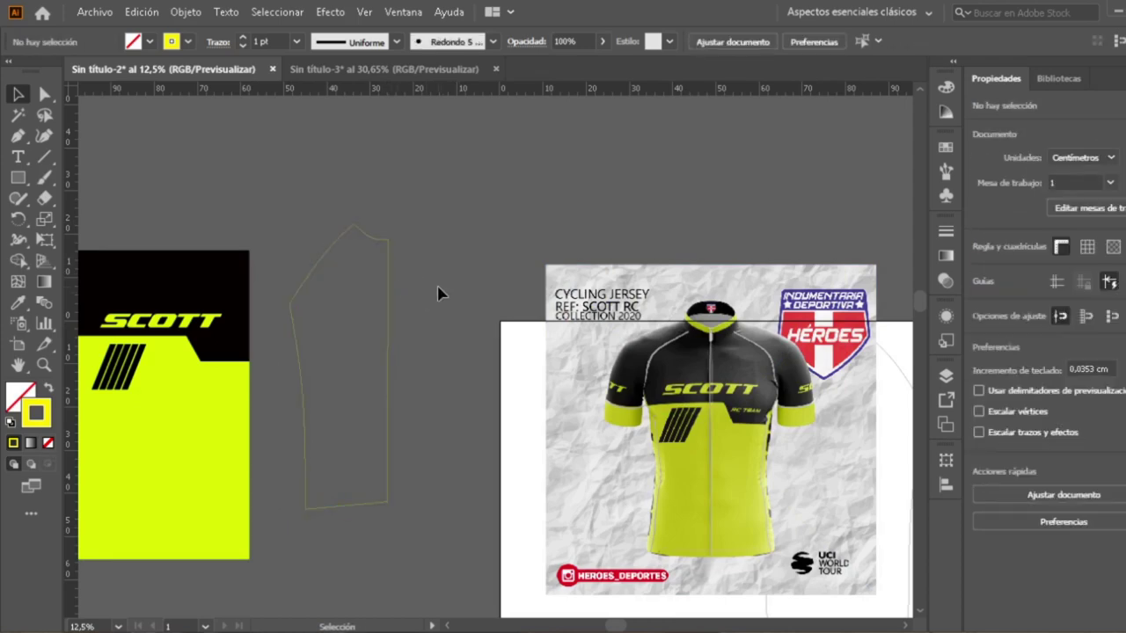
pyautogui.press('a')
pyautogui.hotkey('ctrl', 'a')
pyautogui.press('v')
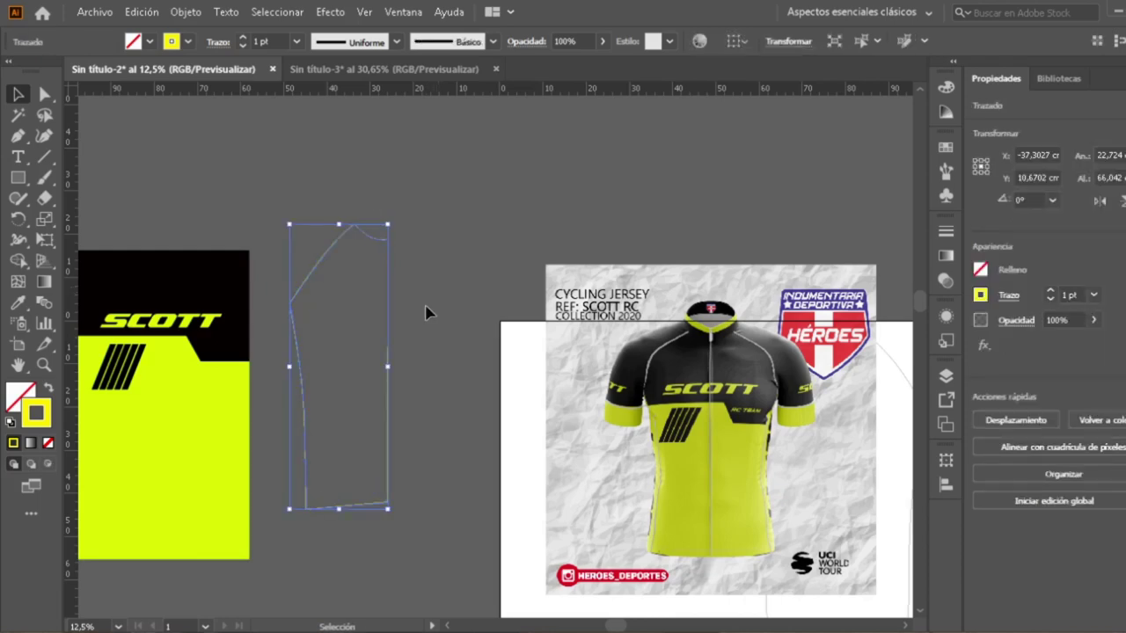
pyautogui.click(416, 361)
pyautogui.scroll(2, 411, 361)
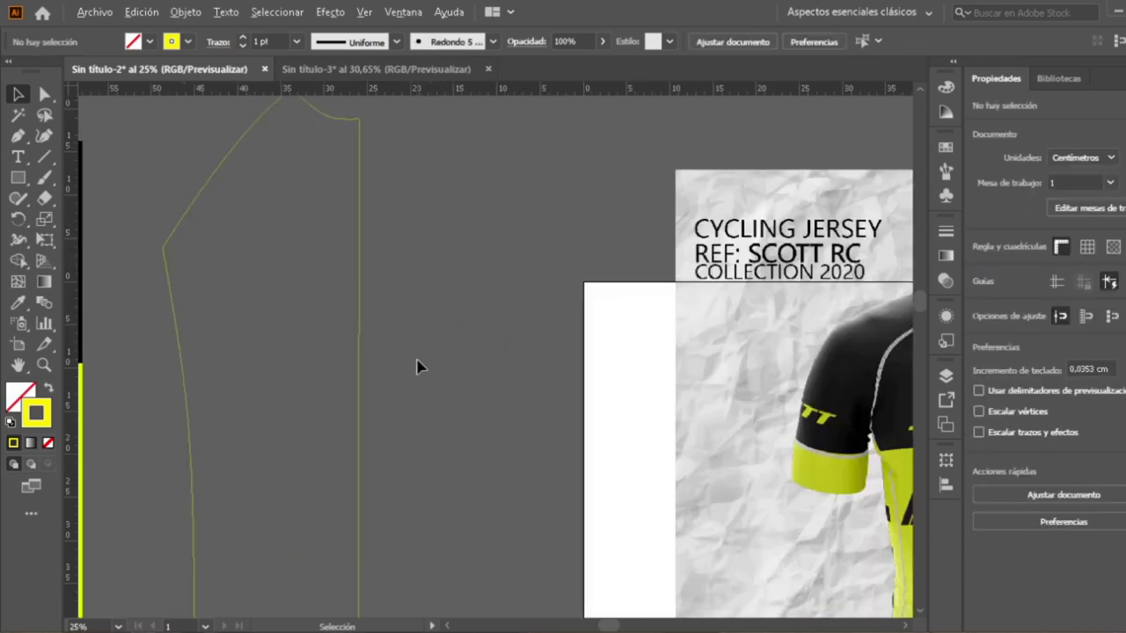
pyautogui.scroll(-1, 411, 360)
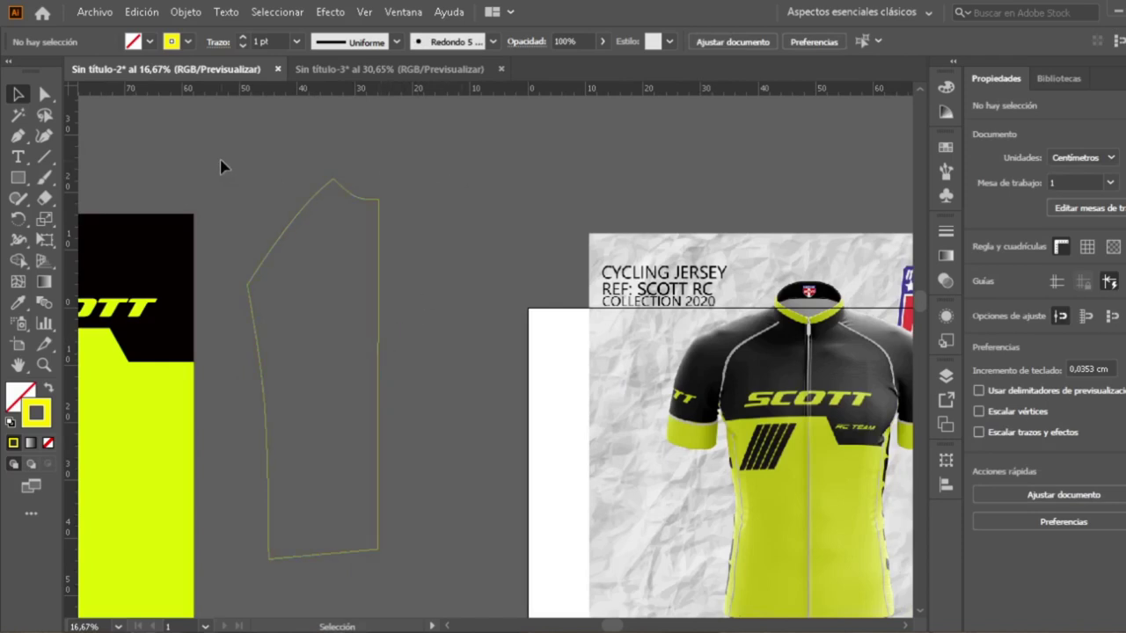
# - Duplicate the yellow half-front outline in place, directly in front of the original
pyautogui.moveTo(473, 595); pyautogui.dragTo(224, 528)
pyautogui.click(456, 252)
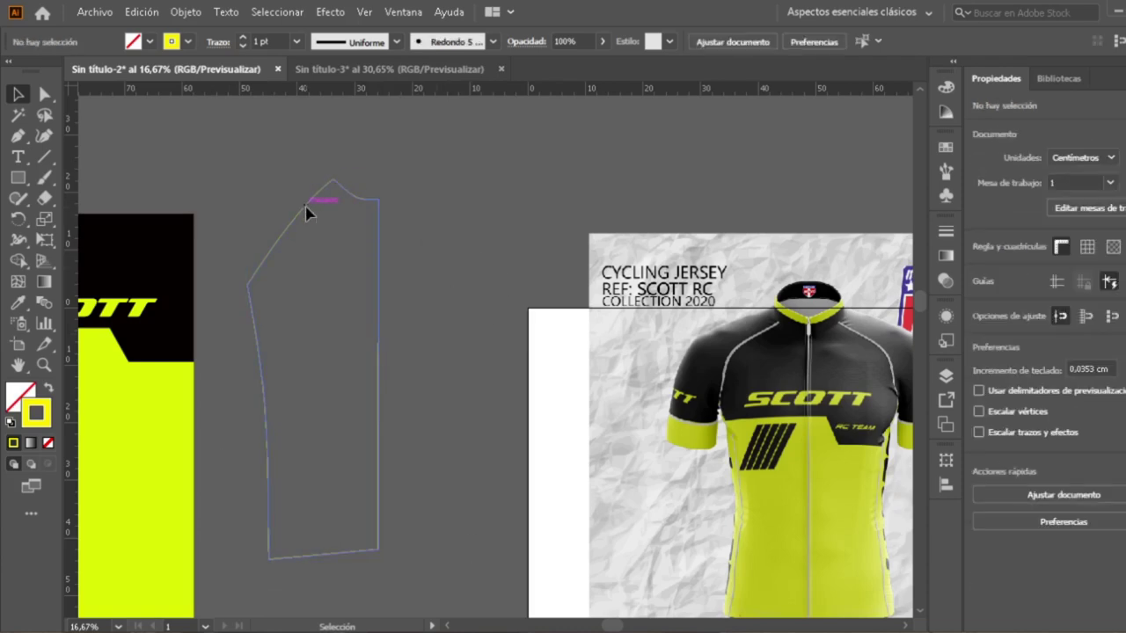
pyautogui.moveTo(306, 214); pyautogui.dragTo(577, 178)
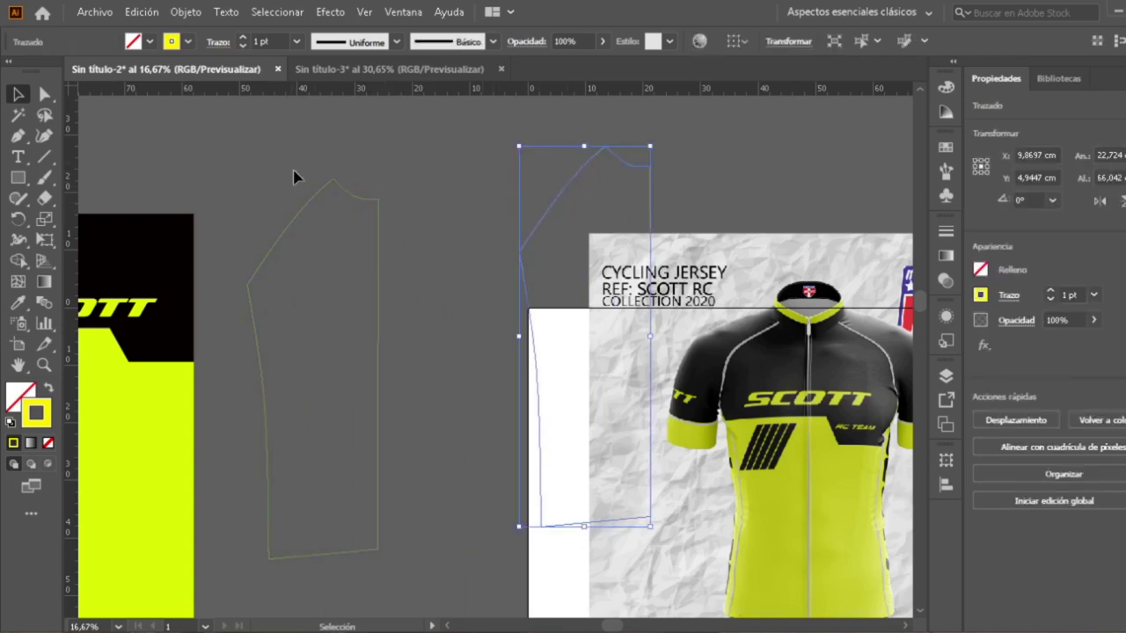
pyautogui.click(377, 281)
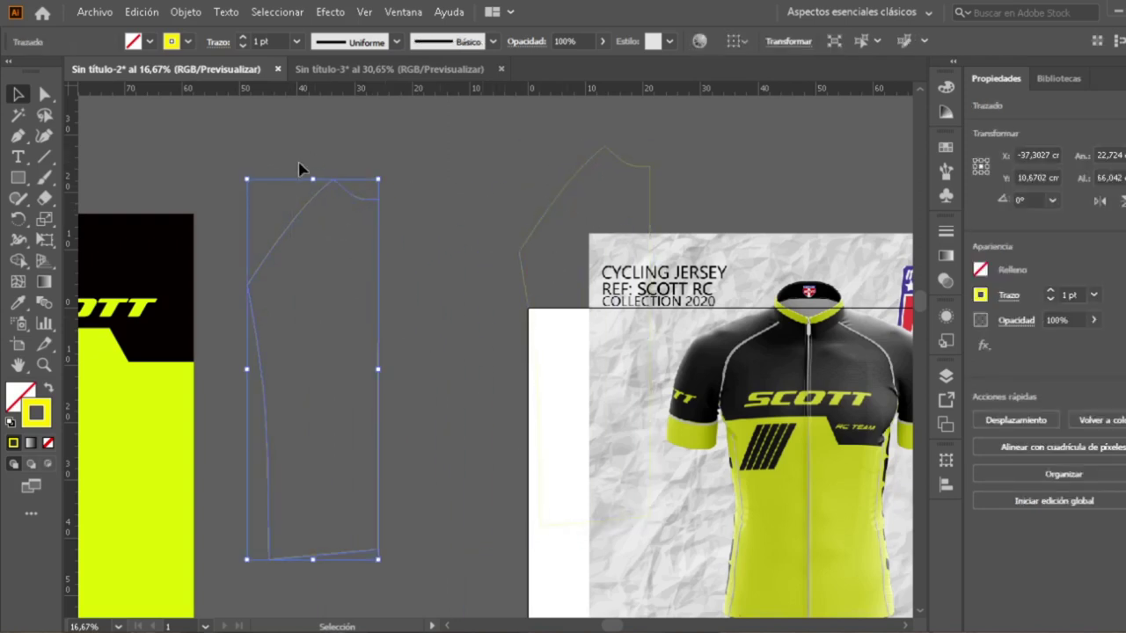
pyautogui.press('a')
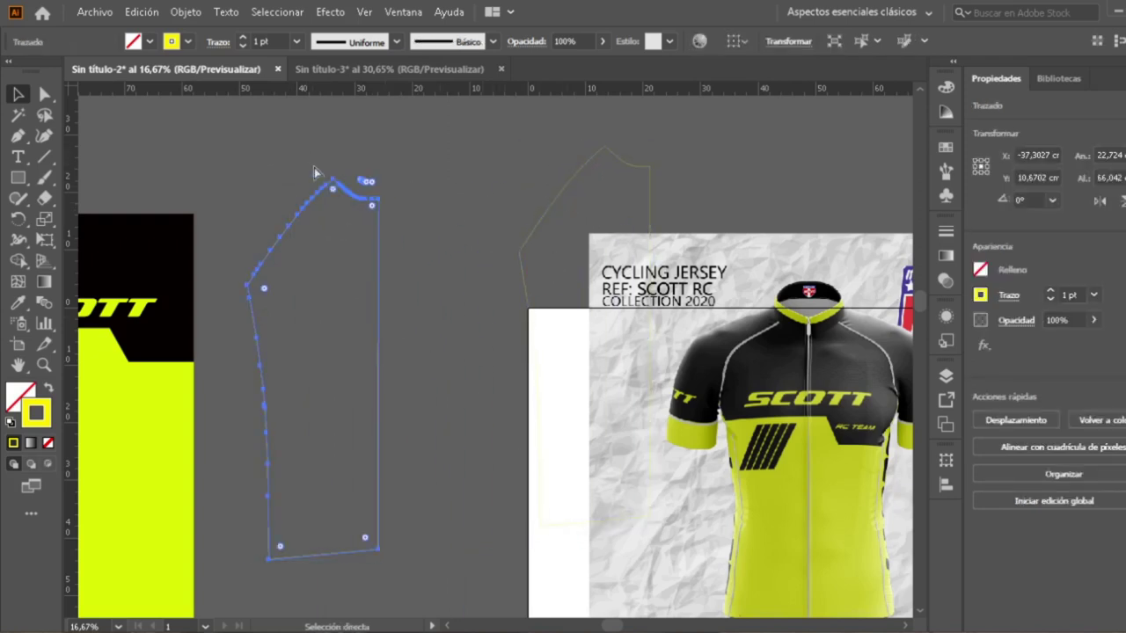
pyautogui.click(482, 205)
pyautogui.press('v')
pyautogui.moveTo(267, 158); pyautogui.dragTo(326, 185)
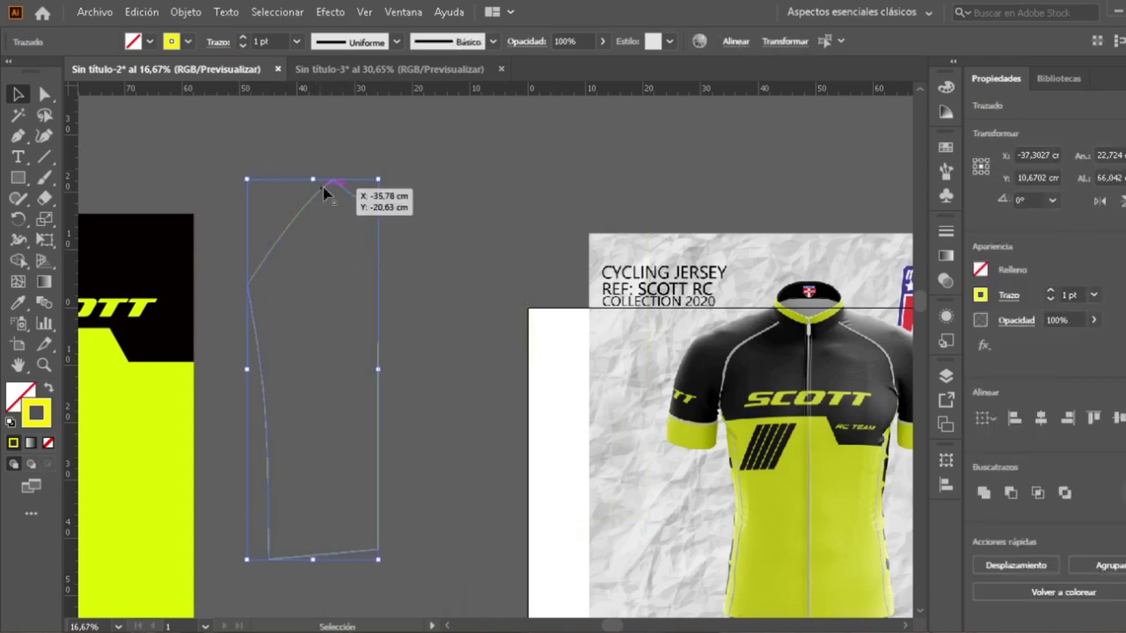
pyautogui.click(415, 264)
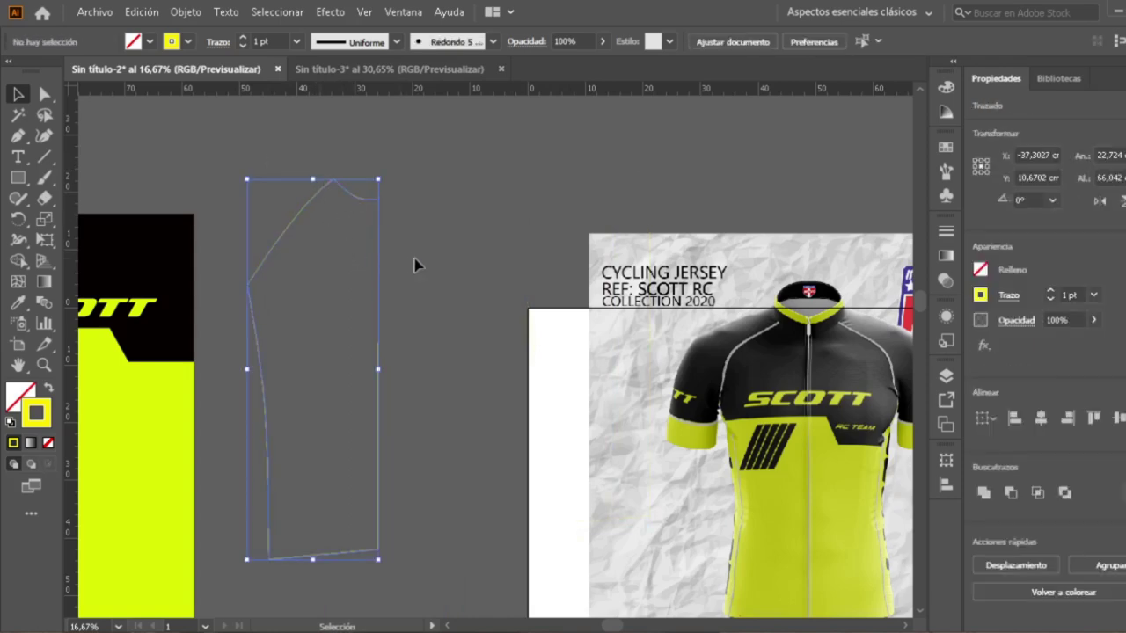
pyautogui.click(303, 216)
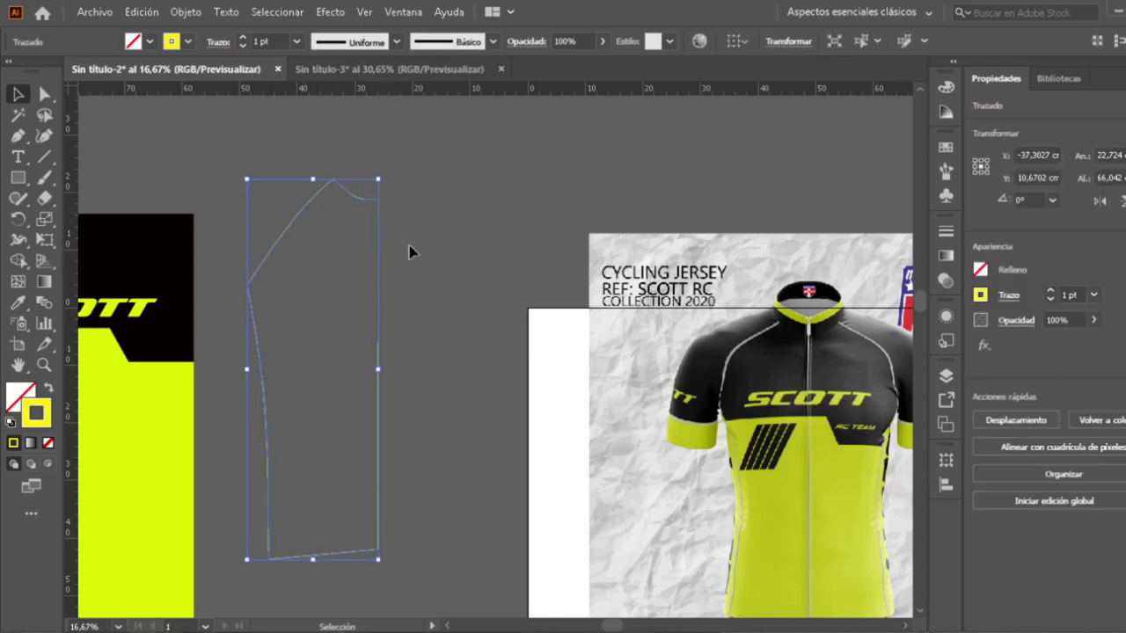
# - Reflect the duplicate outline across the vertical axis and move it beside the original so their straight centre edges meet as a full front
pyautogui.rightClick(305, 208)
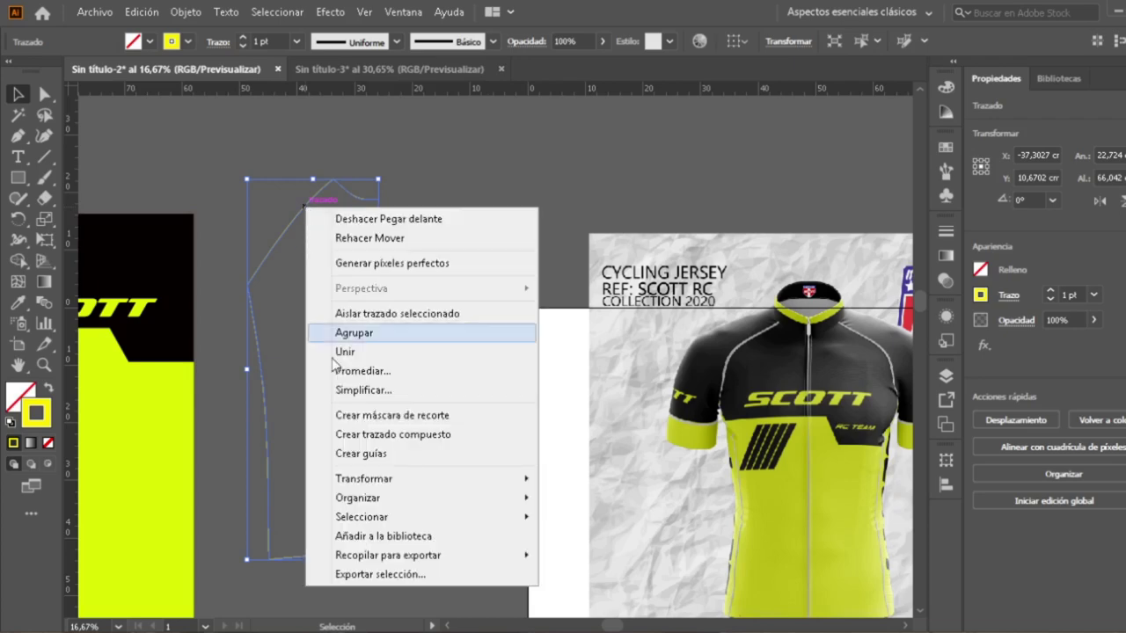
pyautogui.moveTo(397, 486)
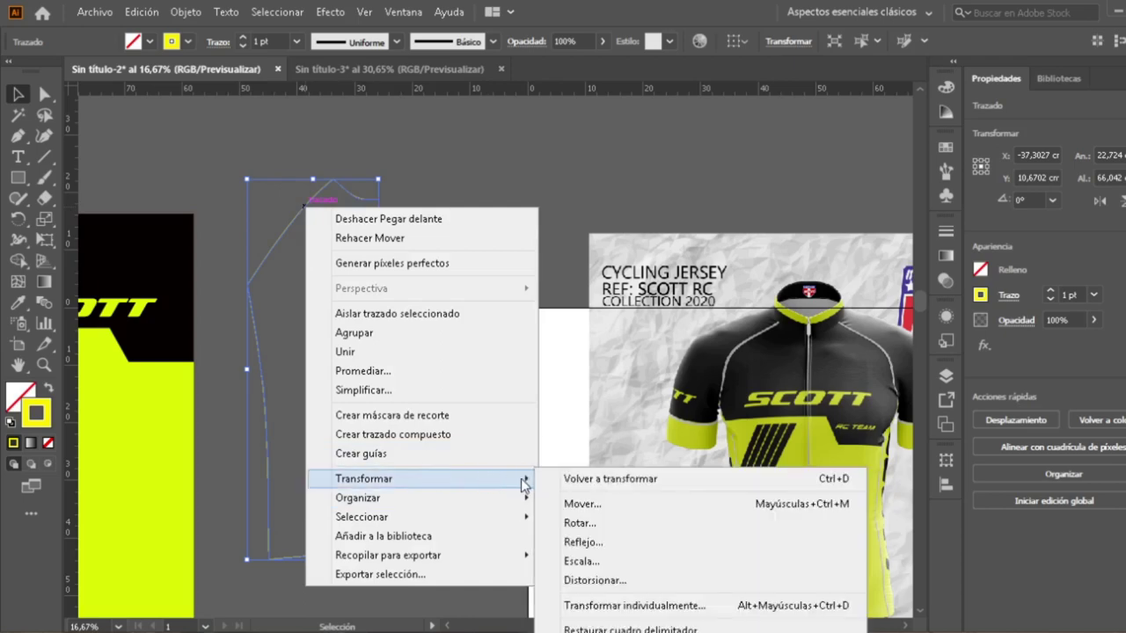
pyautogui.click(572, 540)
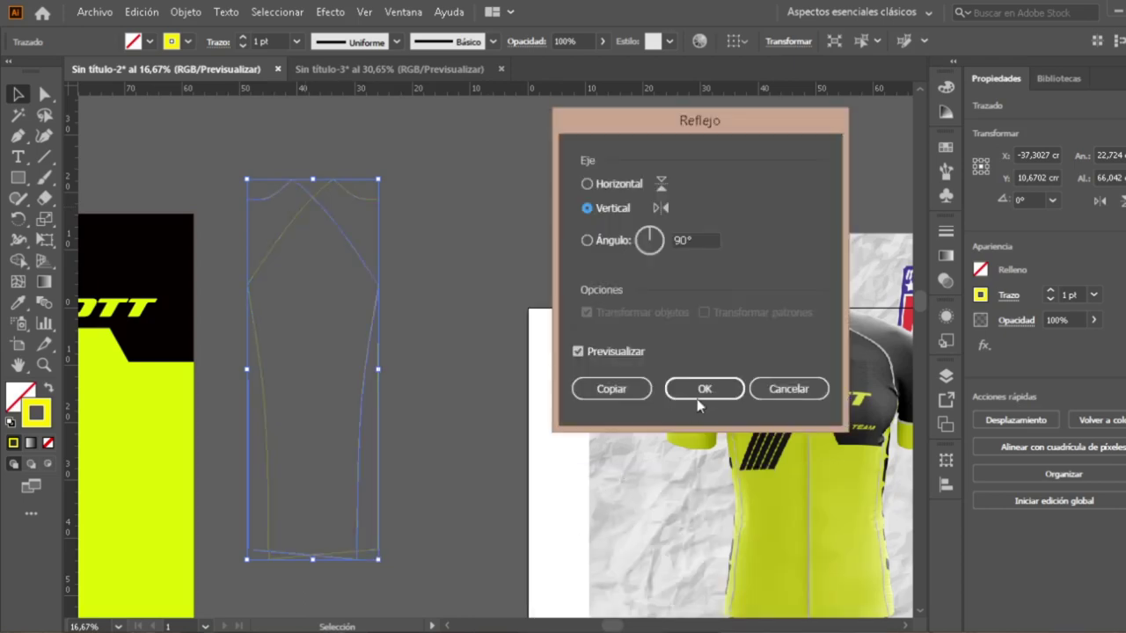
pyautogui.click(701, 401)
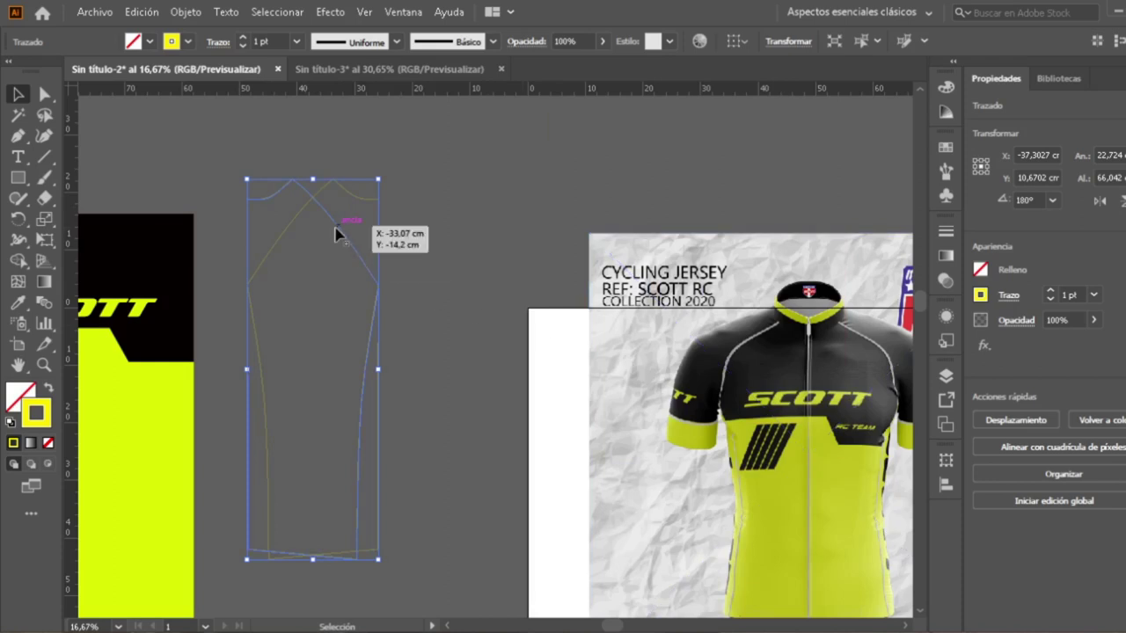
pyautogui.moveTo(335, 234); pyautogui.dragTo(467, 233)
# - Try laying both joined front outlines over the jersey in the reference image, and undo that move
pyautogui.moveTo(259, 150); pyautogui.dragTo(813, 420)
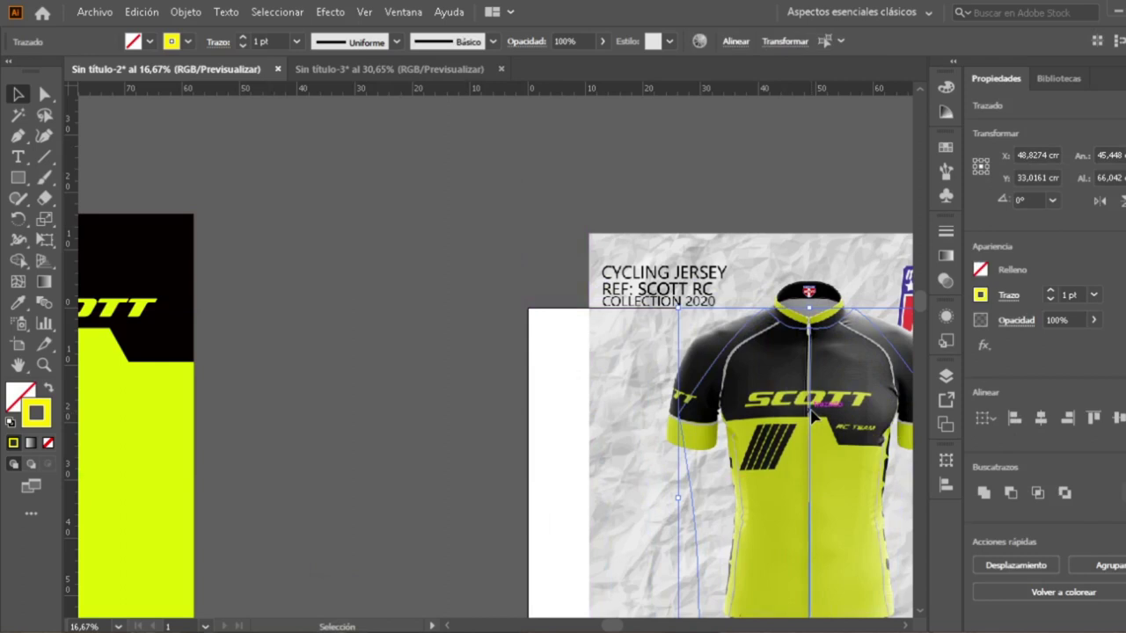
pyautogui.hotkey('ctrl', 'z')
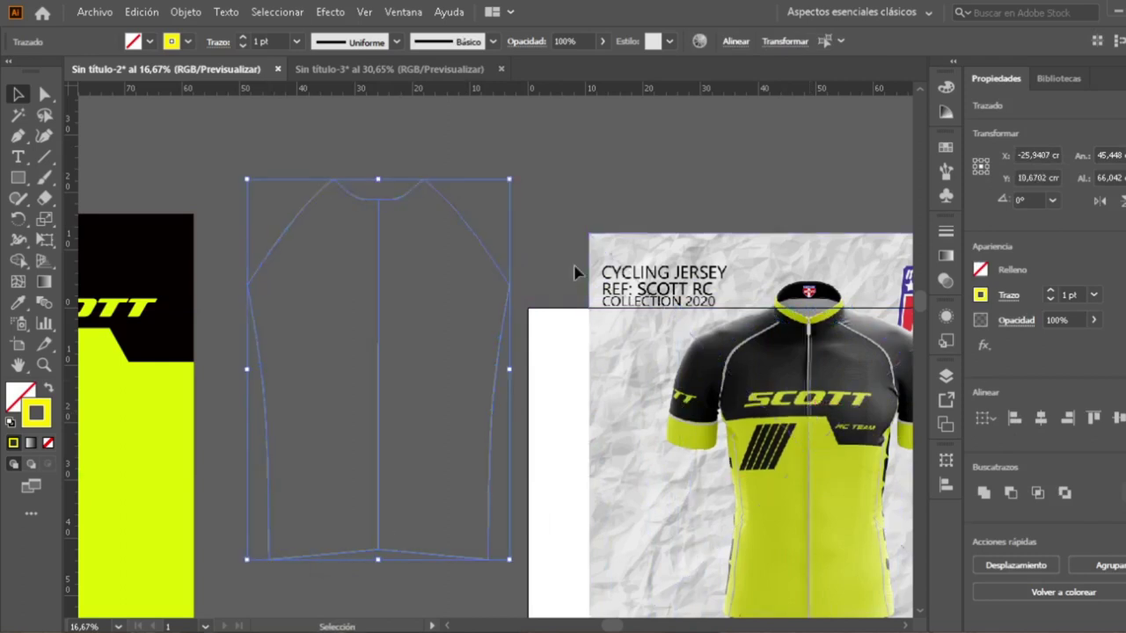
pyautogui.click(585, 227)
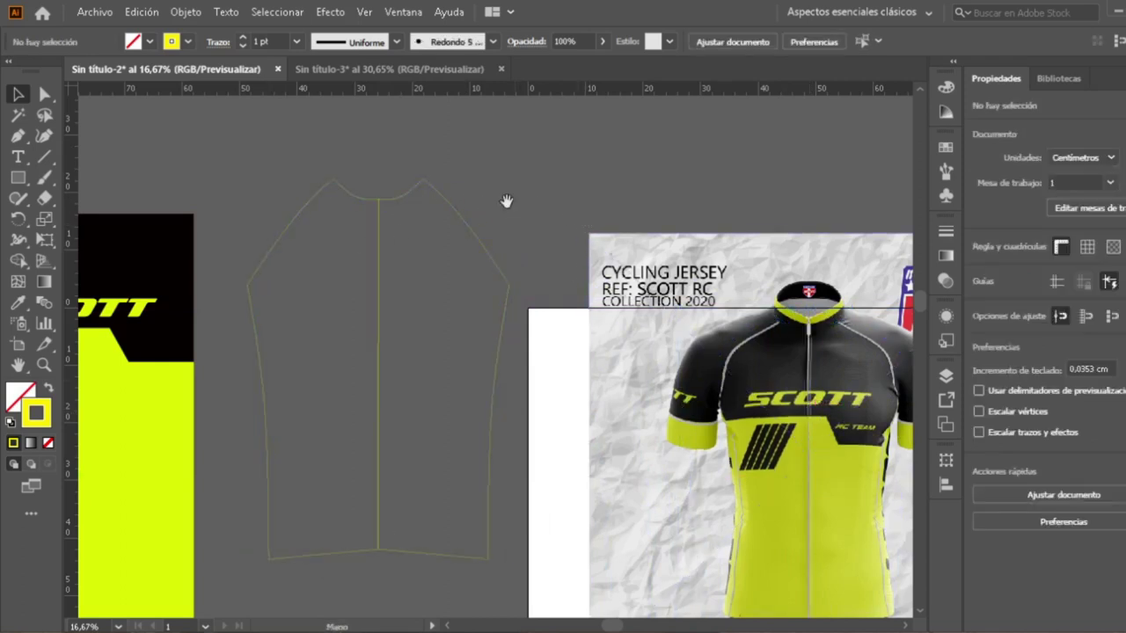
# - Move the design group over the joined front outlines, centred on their shared seam at about X -25.9, Y 12.7 cm
pyautogui.moveTo(508, 201); pyautogui.dragTo(652, 165)
pyautogui.moveTo(570, 182); pyautogui.dragTo(533, 184)
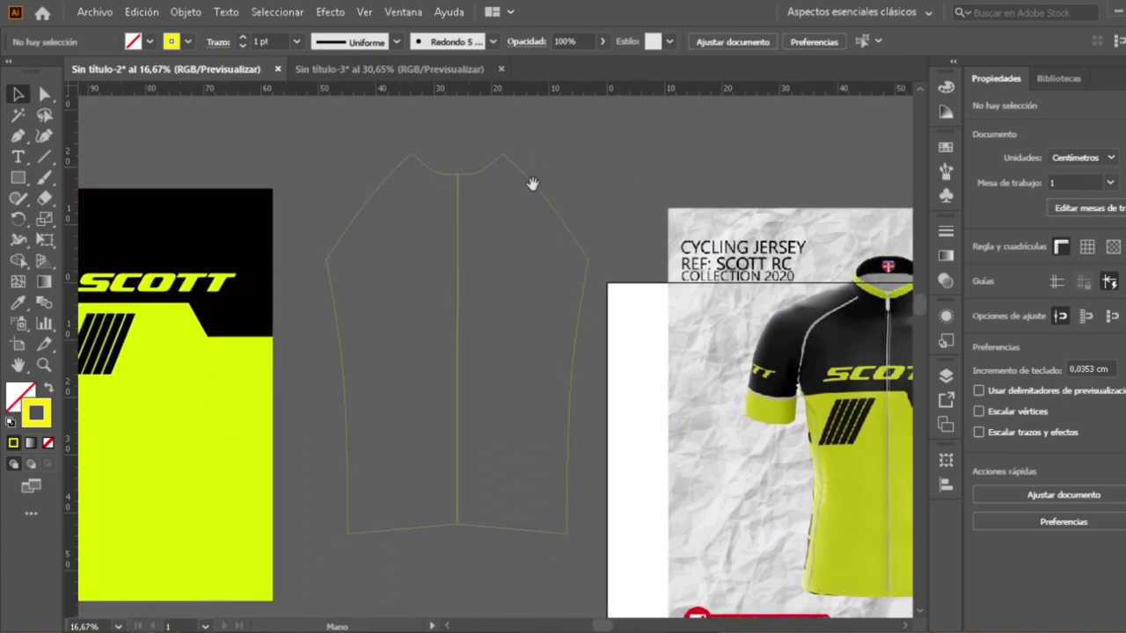
pyautogui.moveTo(174, 234); pyautogui.dragTo(474, 195)
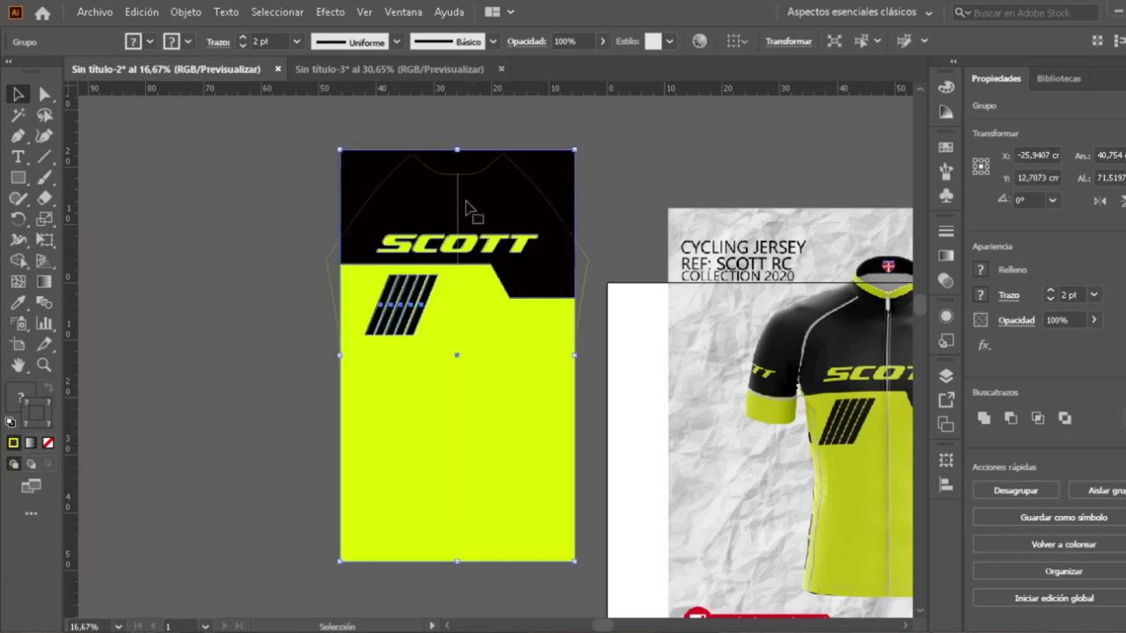
pyautogui.click(636, 176)
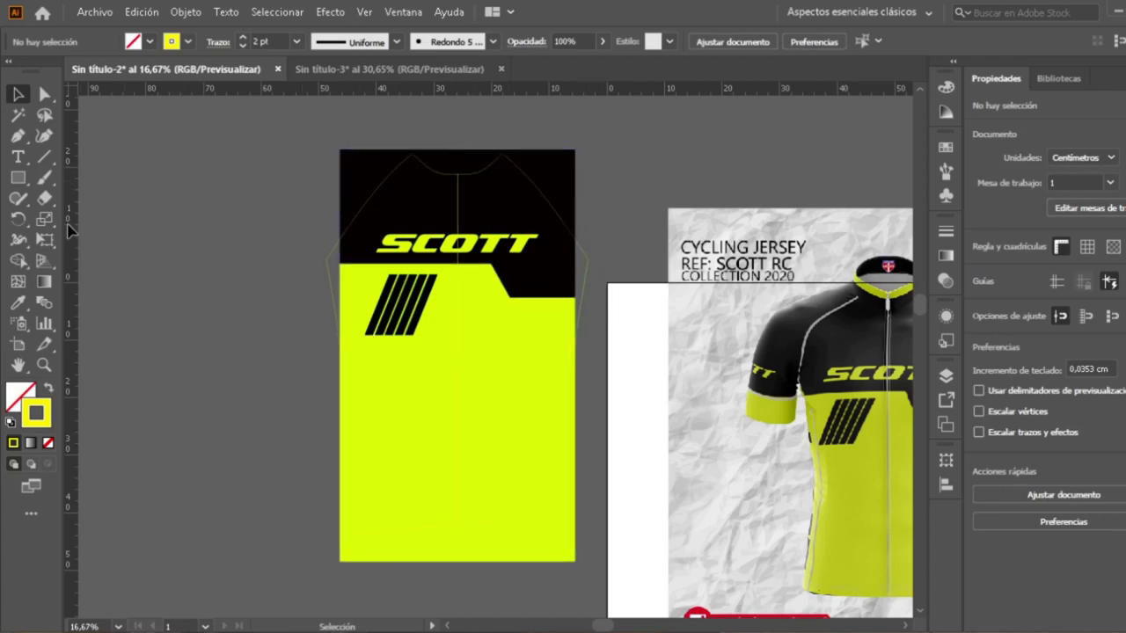
# - Place a vertical ruler guide on the shared centre seam of the joined front outlines and turn on guide visibility
pyautogui.moveTo(74, 236); pyautogui.dragTo(457, 371)
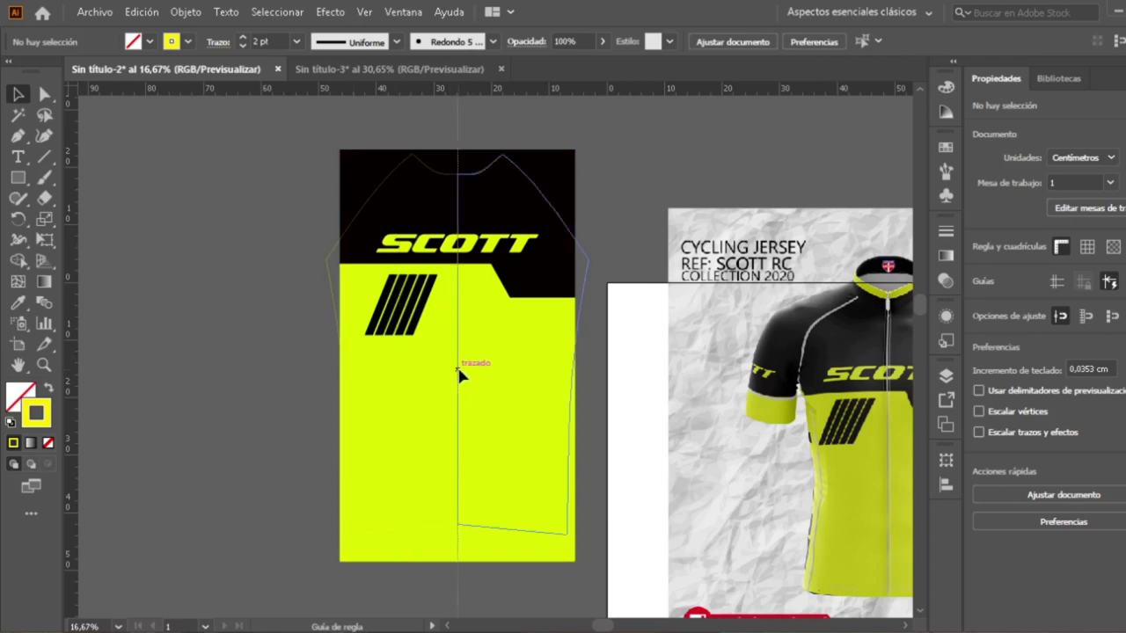
pyautogui.rightClick(268, 201)
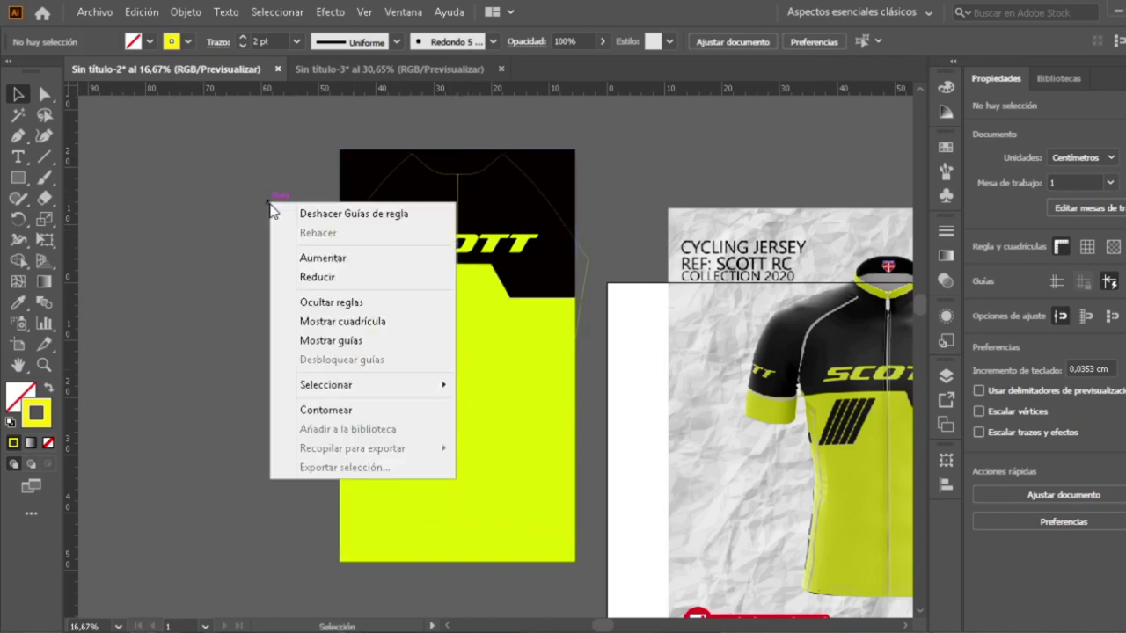
pyautogui.click(319, 341)
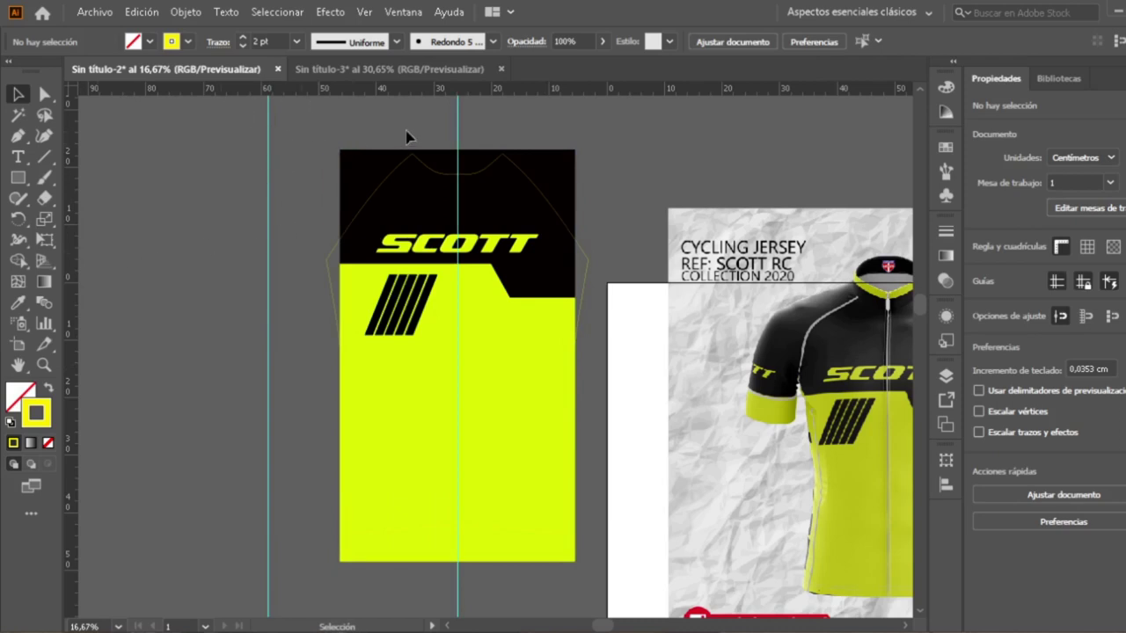
# - Hide the stray vertical guide beside the design, keeping only the centre seam guide showing
pyautogui.click(947, 378)
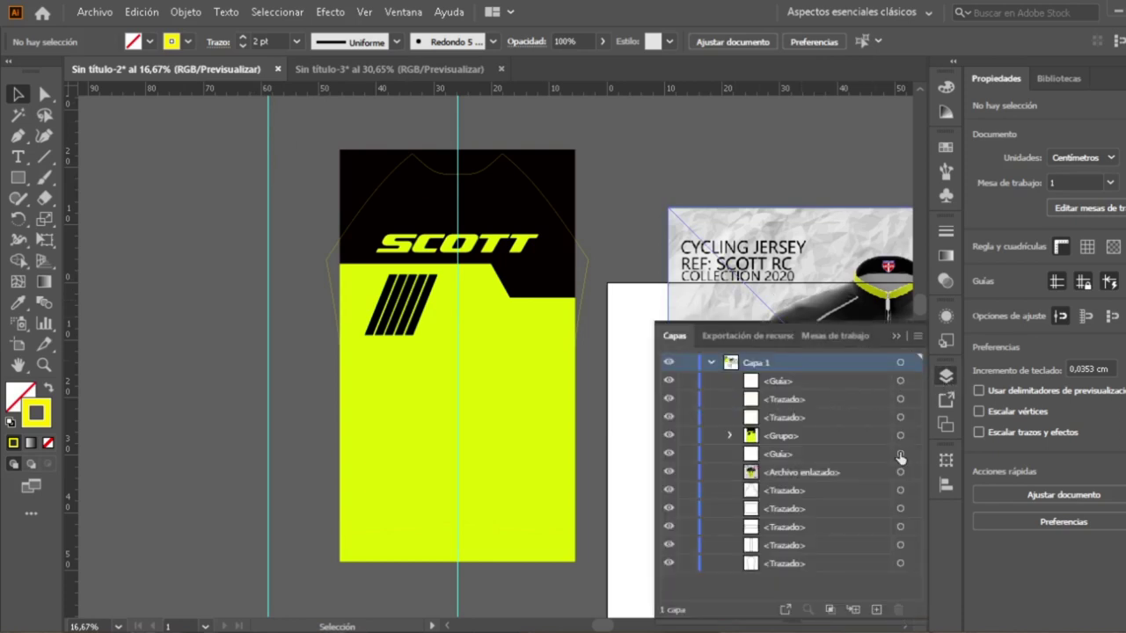
pyautogui.click(670, 454)
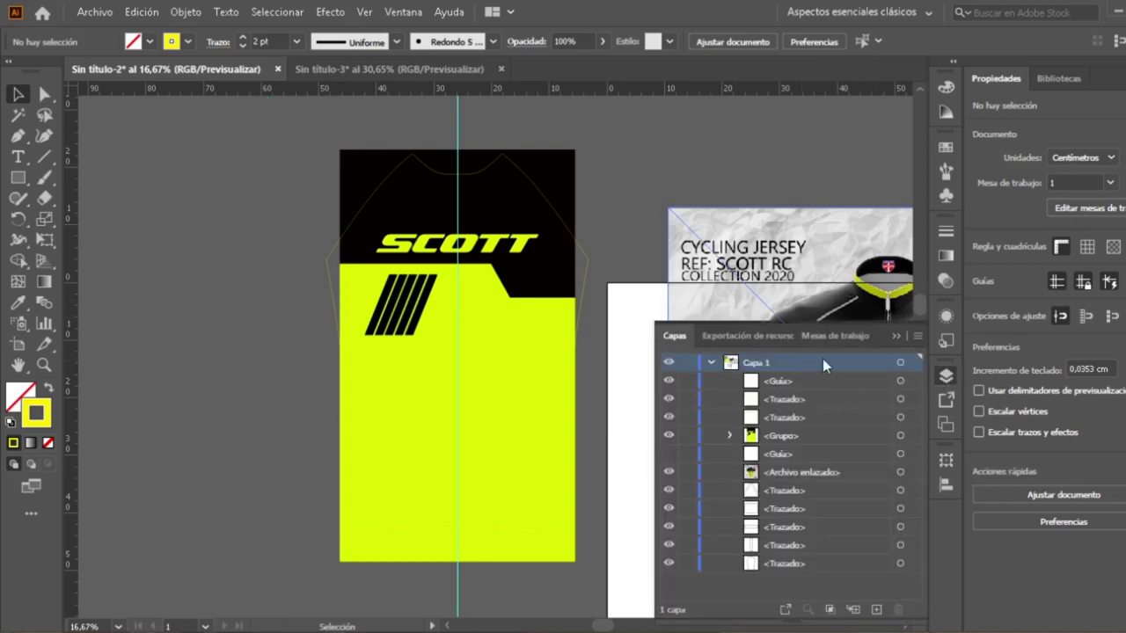
pyautogui.click(896, 336)
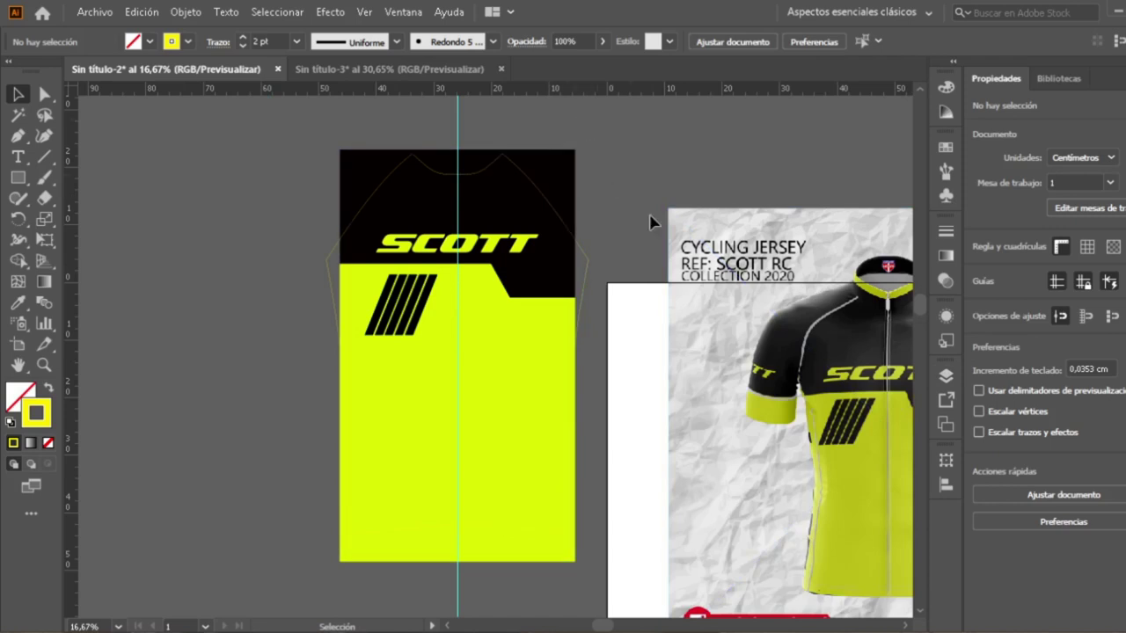
pyautogui.click(552, 191)
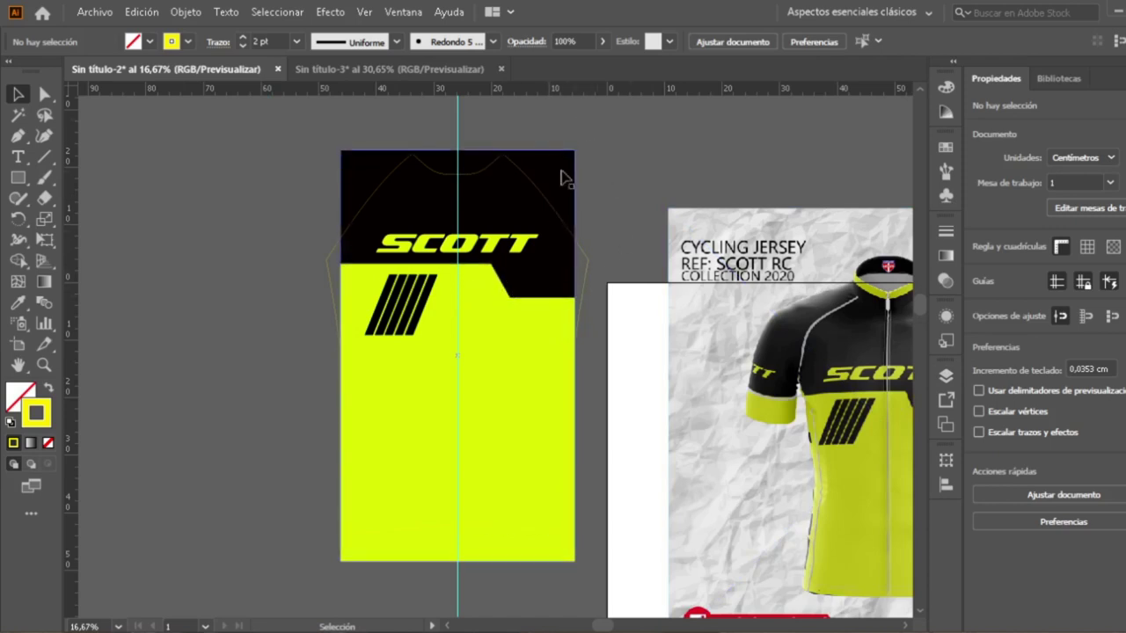
pyautogui.click(271, 190)
pyautogui.click(334, 296)
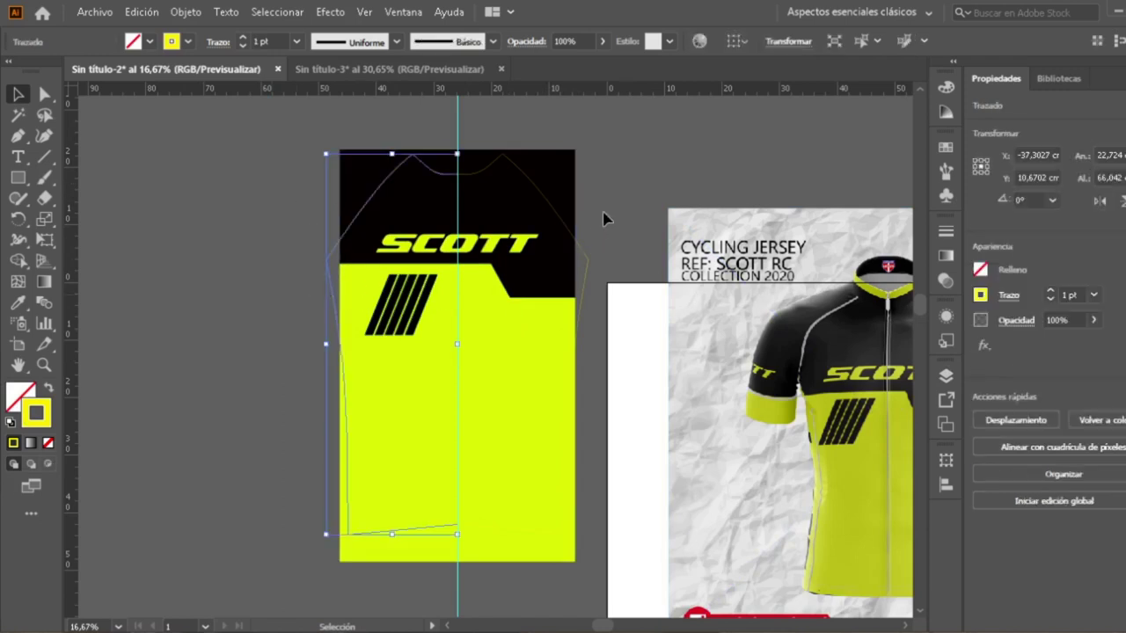
pyautogui.click(585, 289)
pyautogui.click(655, 194)
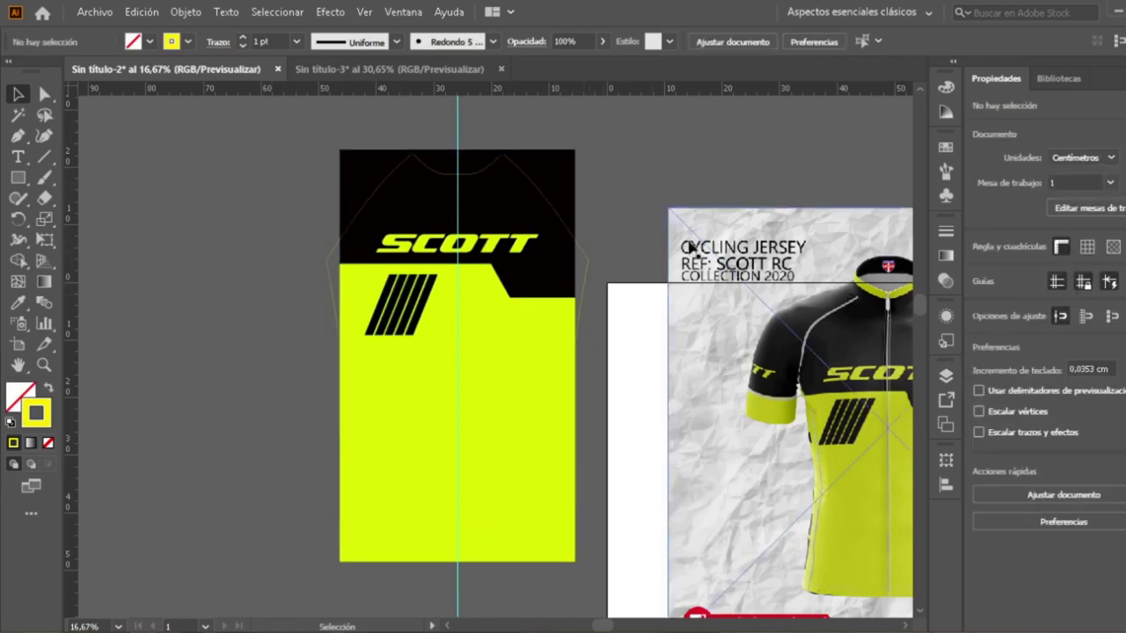
# - Widen the black background rectangle inside the design group symmetrically about its centre to about 47.05 cm, covering both front outlines
pyautogui.click(568, 169)
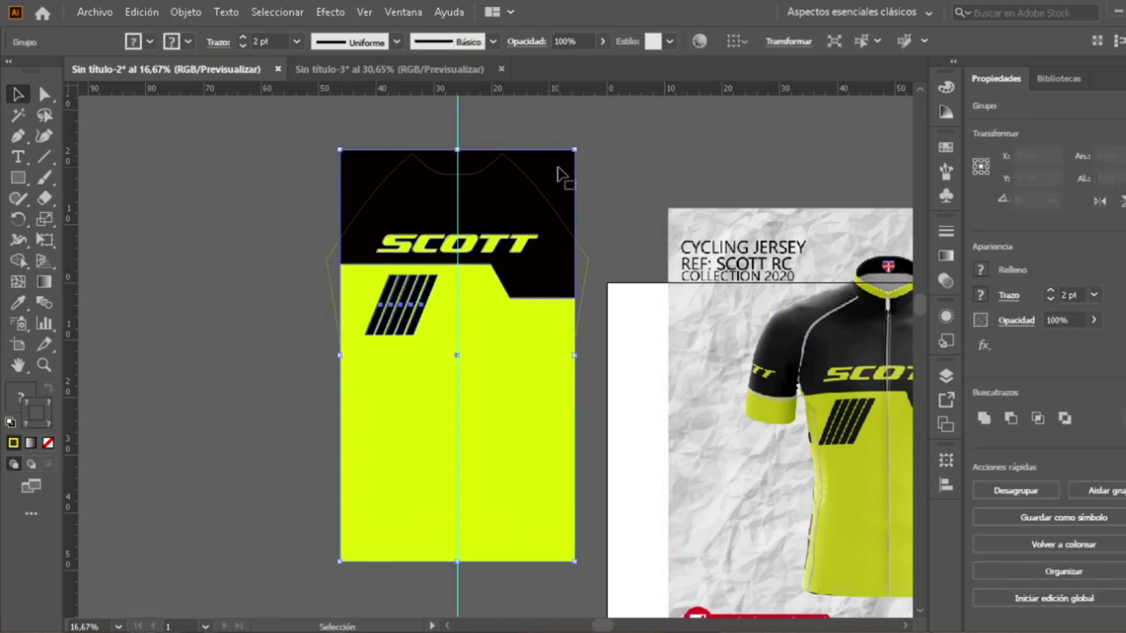
pyautogui.click(947, 375)
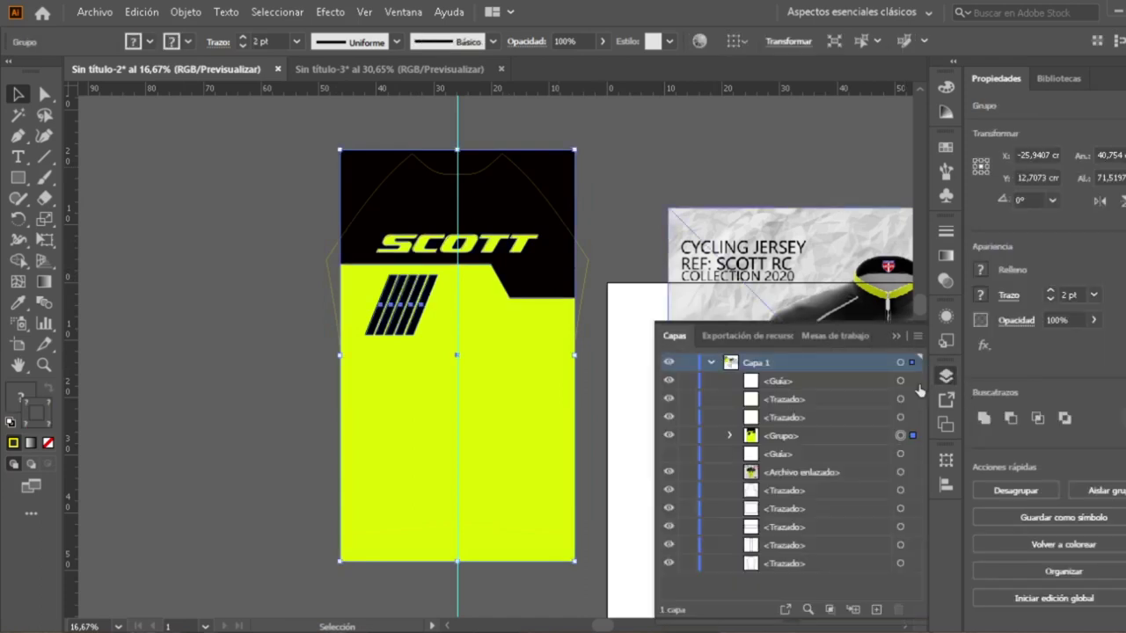
pyautogui.click(729, 435)
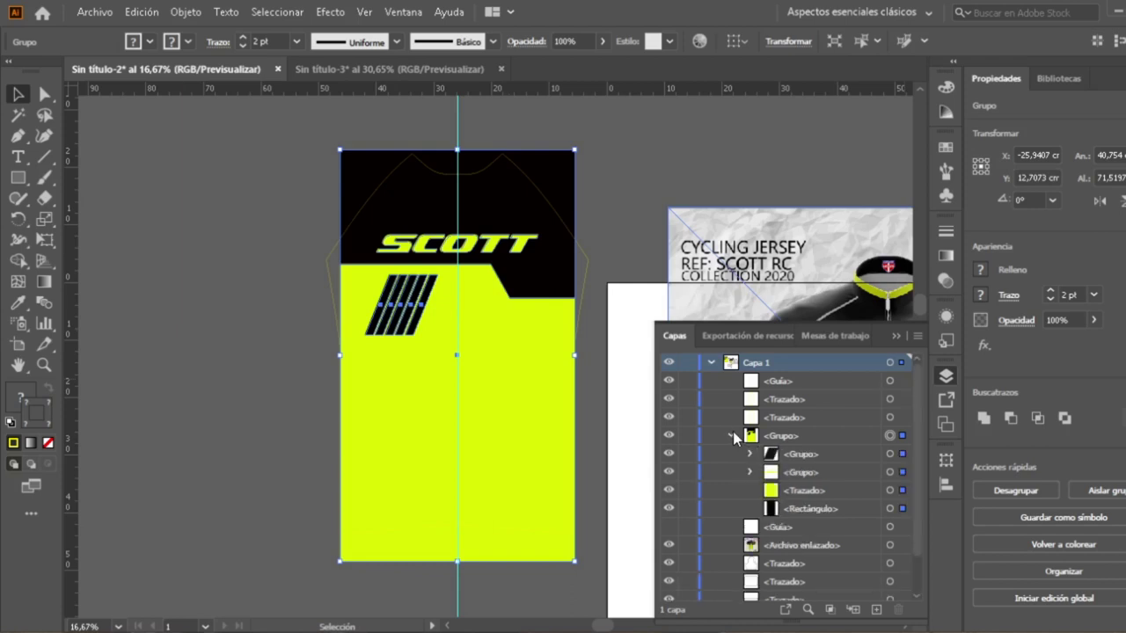
pyautogui.scroll(-2, 733, 431)
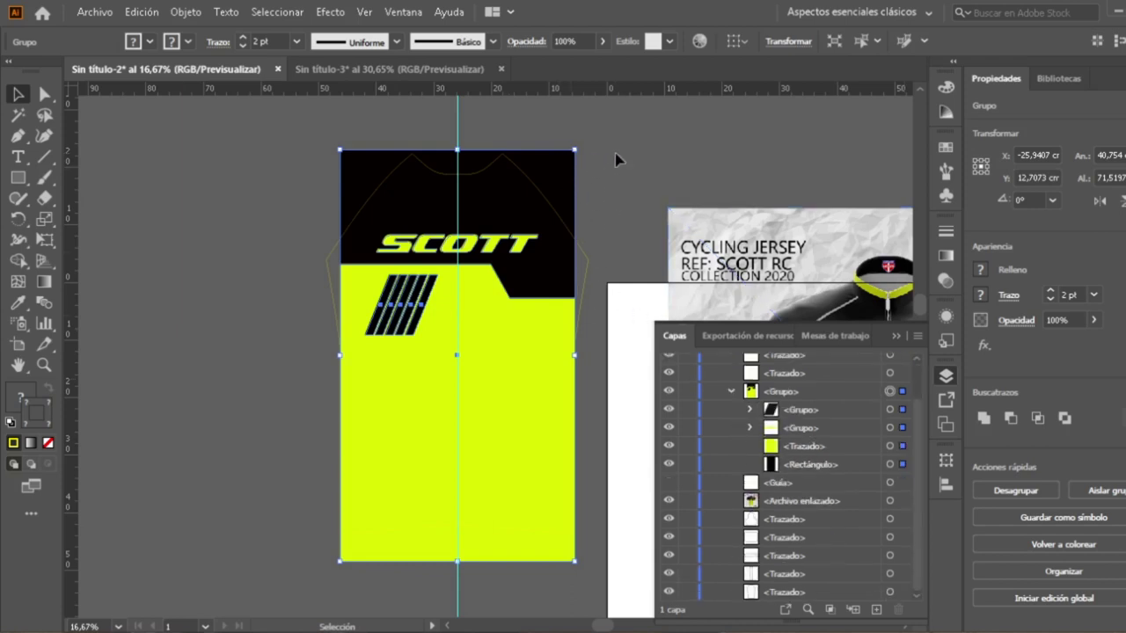
pyautogui.hotkey('ctrl', 'shift', 'a')
pyautogui.click(44, 95)
pyautogui.click(541, 161)
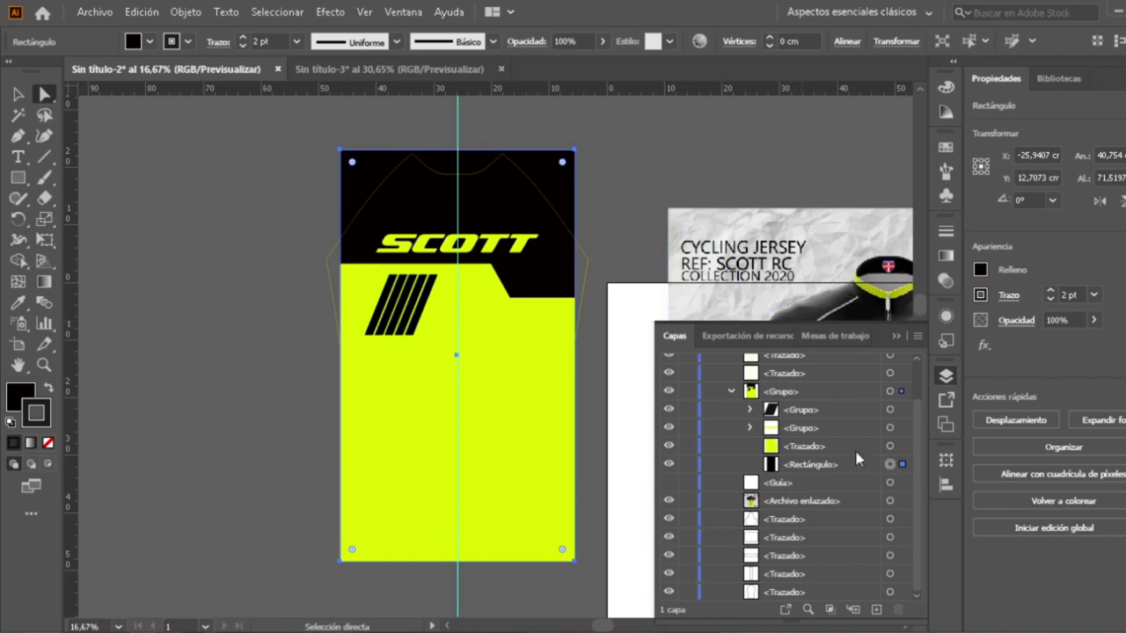
pyautogui.click(13, 94)
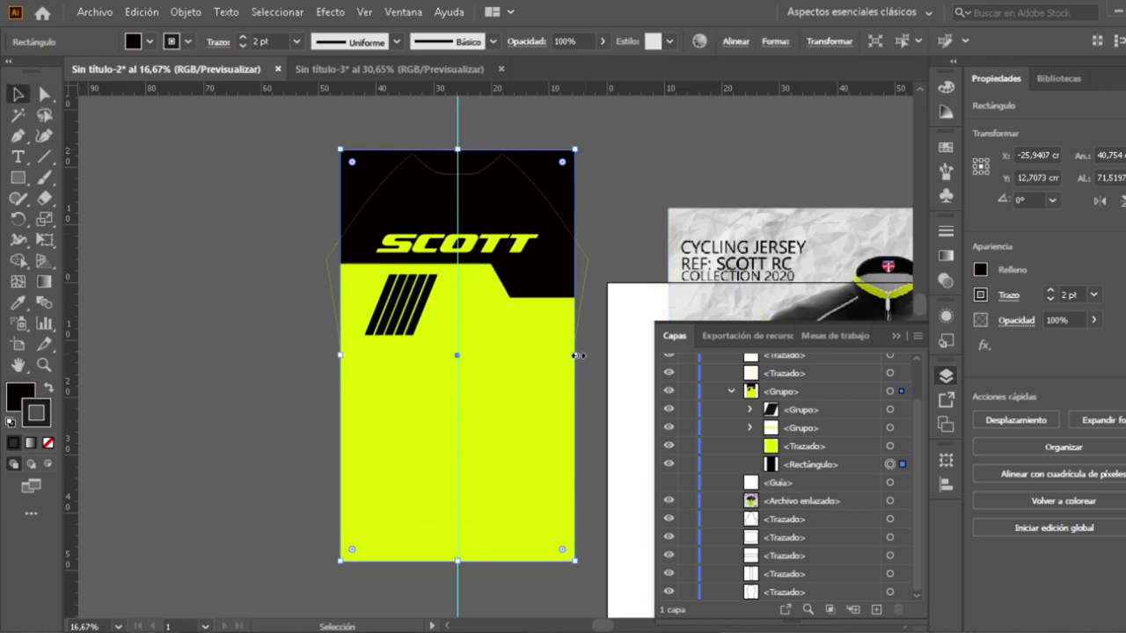
pyautogui.moveTo(576, 356); pyautogui.dragTo(595, 358)
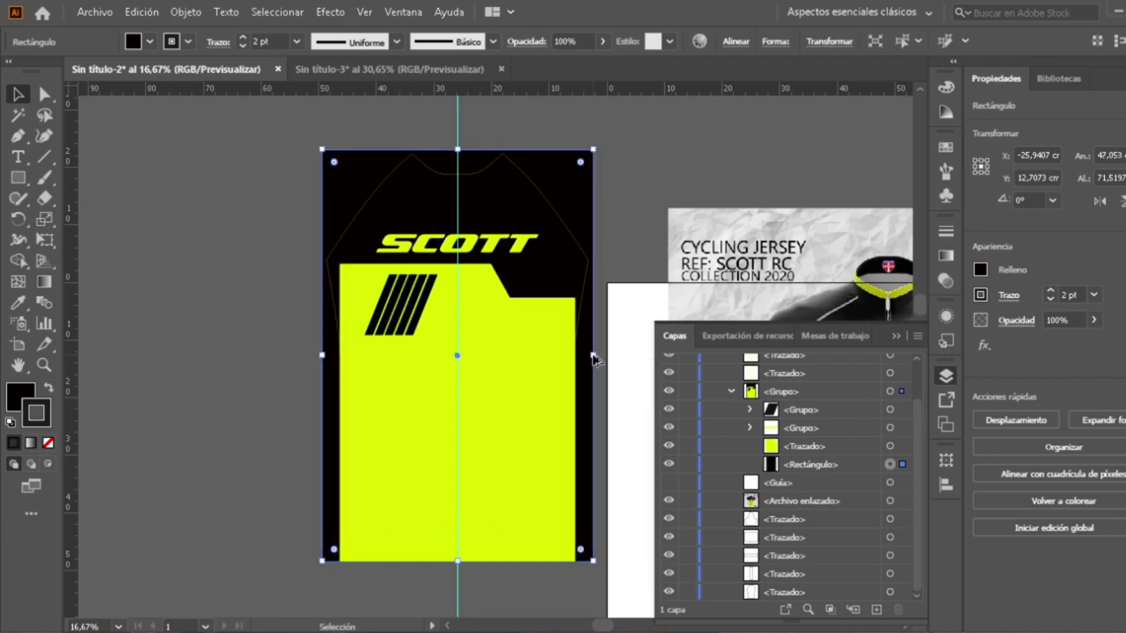
# - Widen the lime lower shape inside the design group symmetrically to about 47.05 cm, matching the black rectangle's edges
pyautogui.click(890, 447)
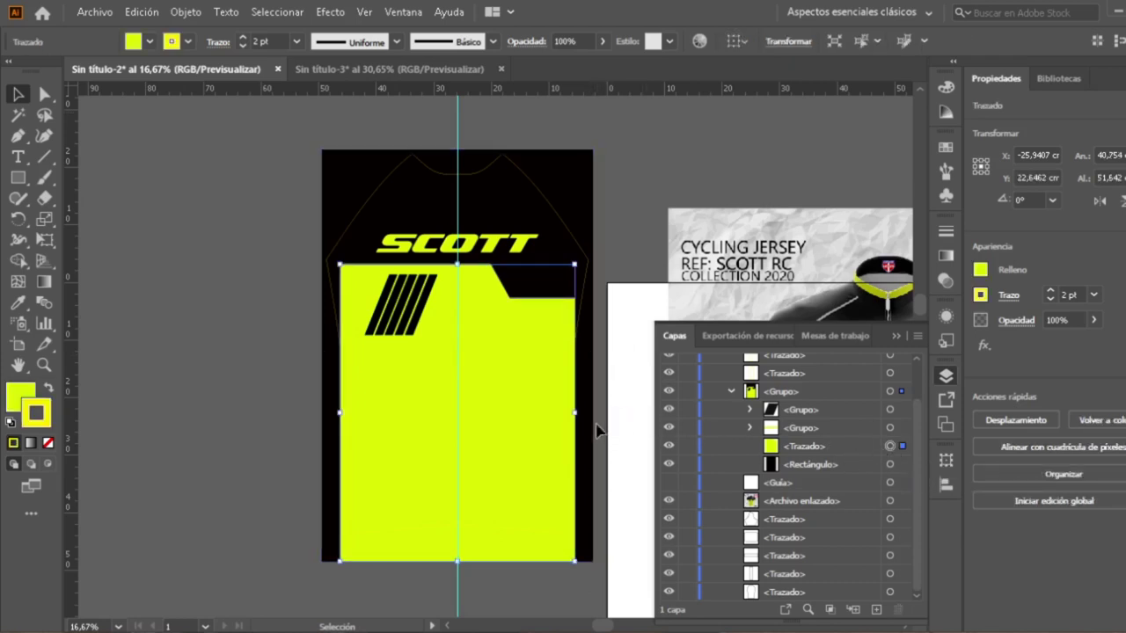
pyautogui.moveTo(576, 413); pyautogui.dragTo(596, 417)
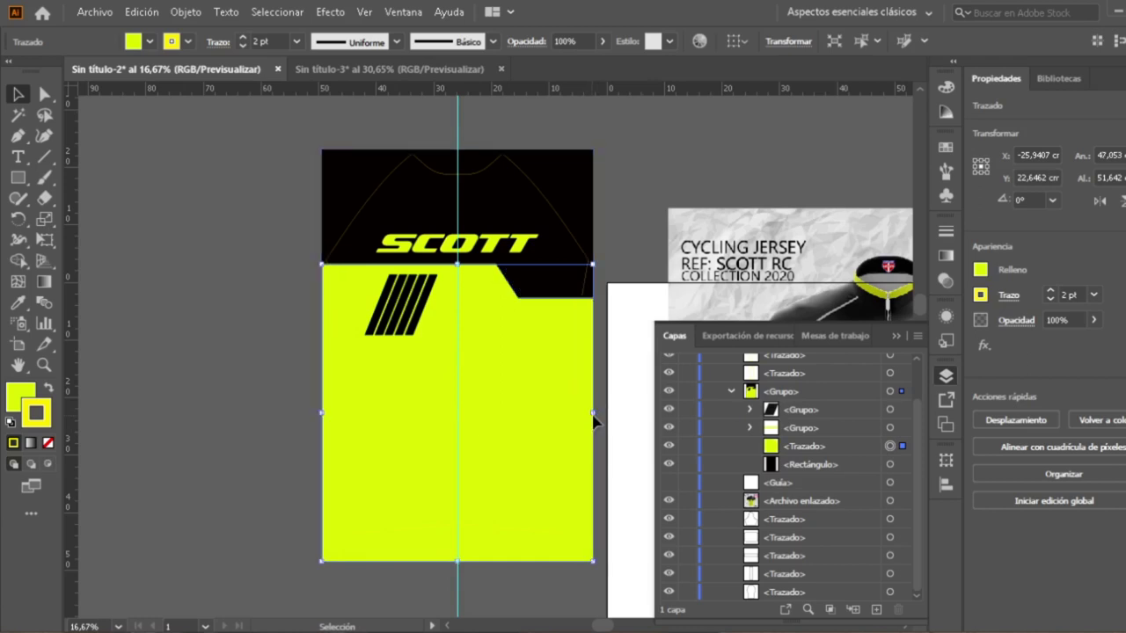
pyautogui.click(669, 174)
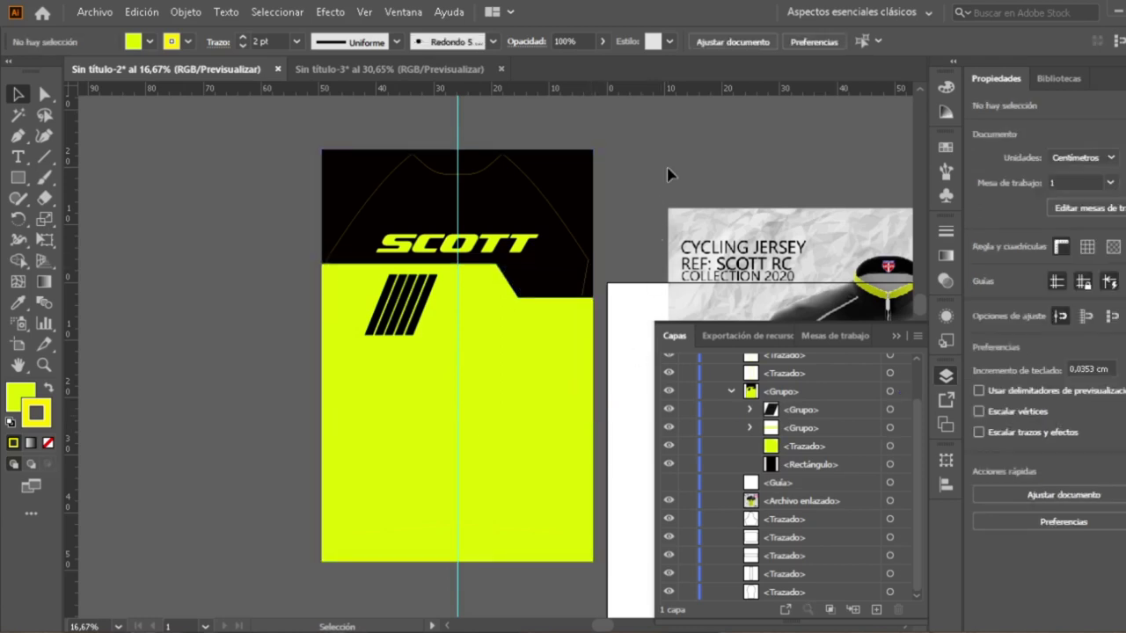
pyautogui.click(891, 391)
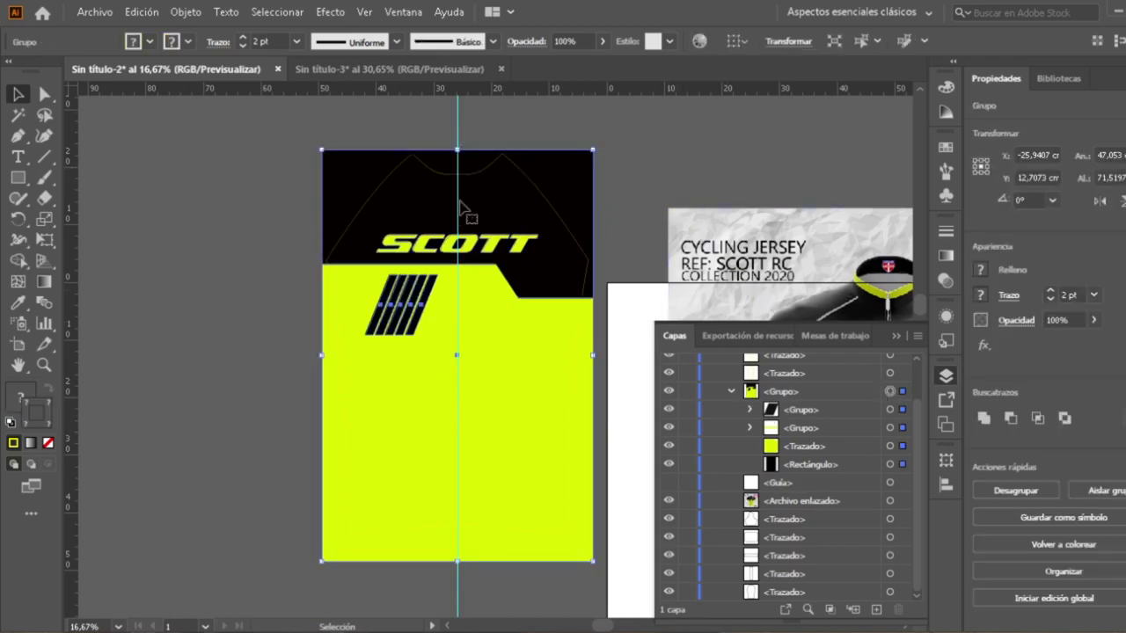
pyautogui.click(627, 193)
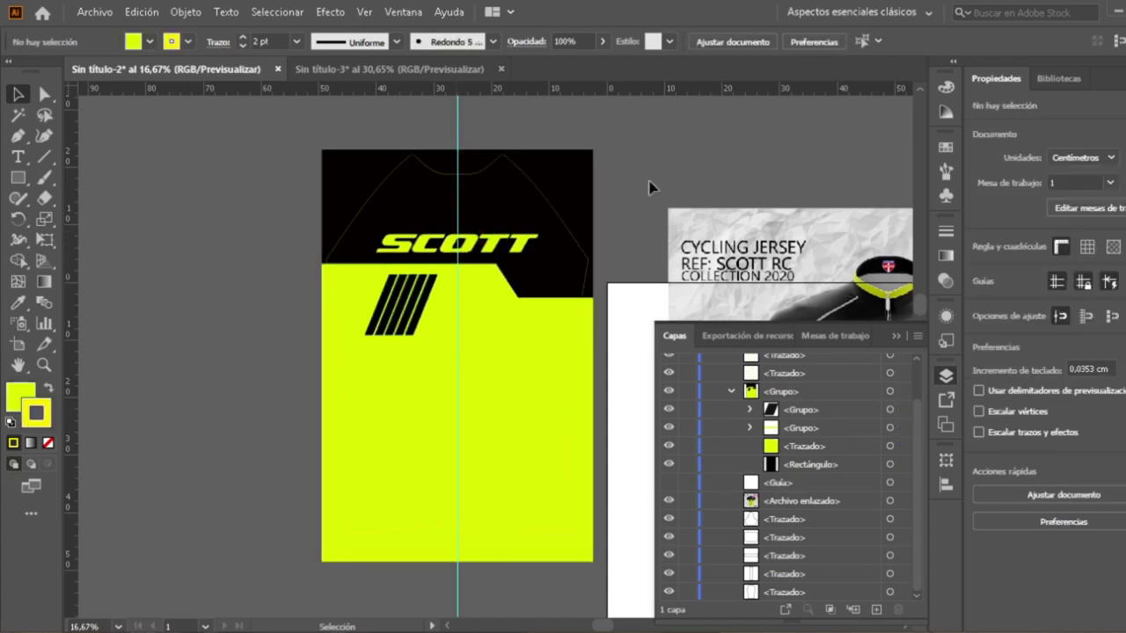
pyautogui.click(896, 337)
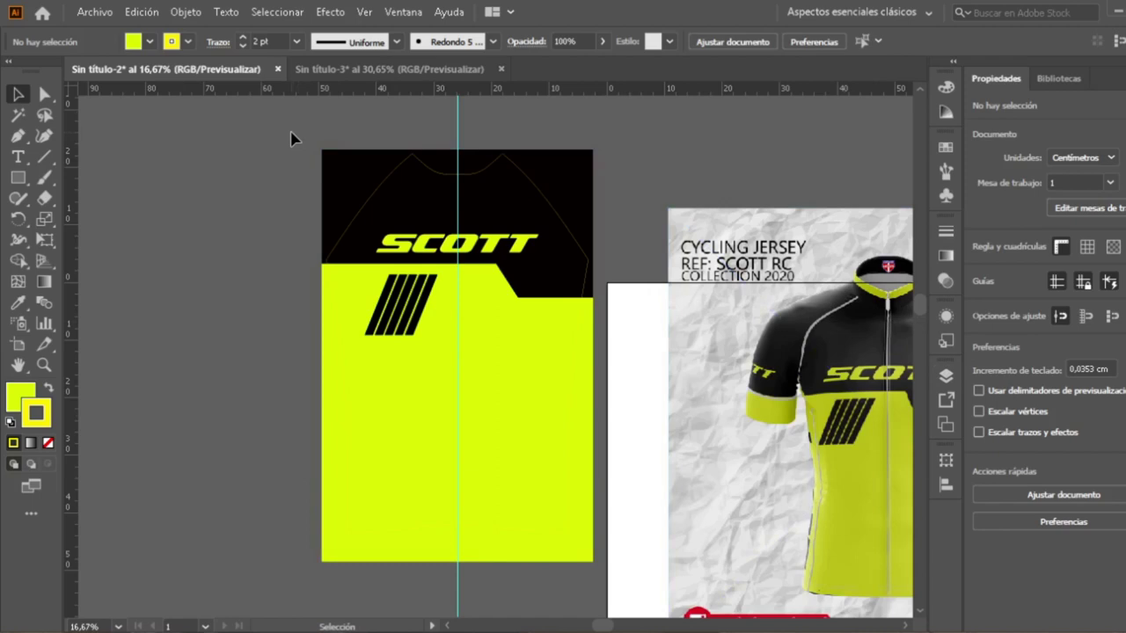
# - Duplicate the whole design group in place in front of the original and collapse both groups in the layer list
pyautogui.moveTo(284, 126); pyautogui.dragTo(352, 185)
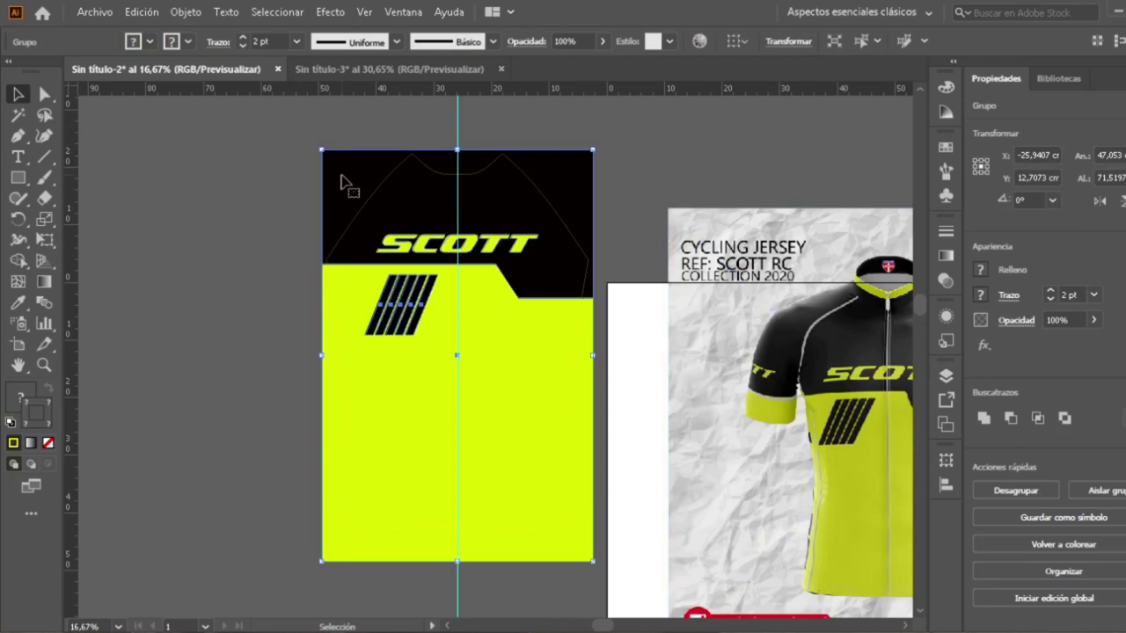
pyautogui.press('a')
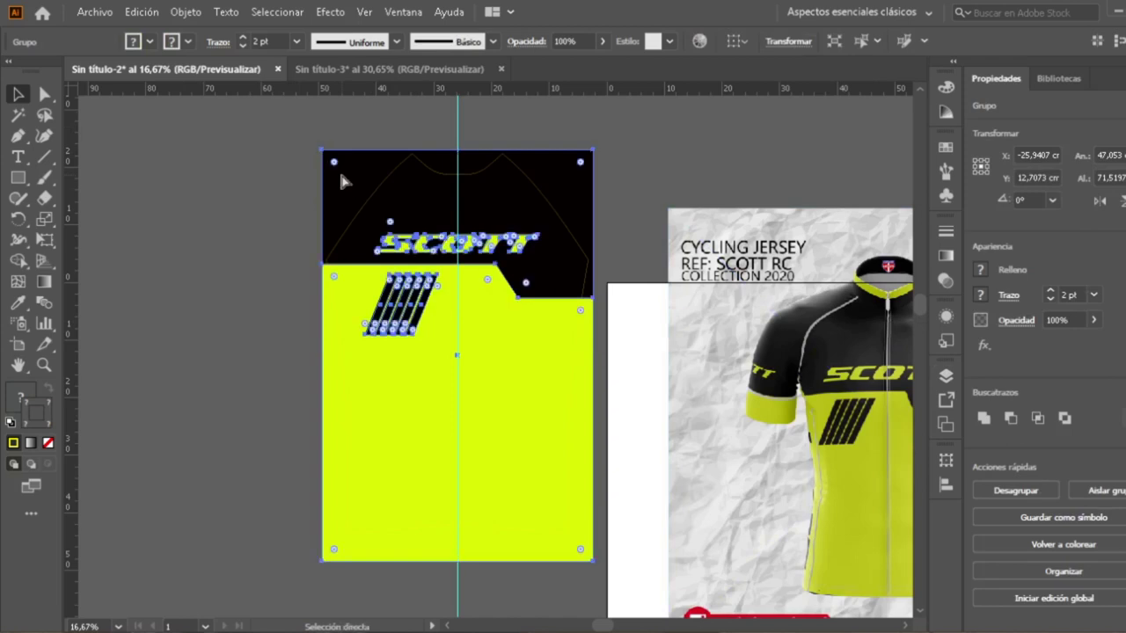
pyautogui.press('v')
pyautogui.press('a')
pyautogui.press('v')
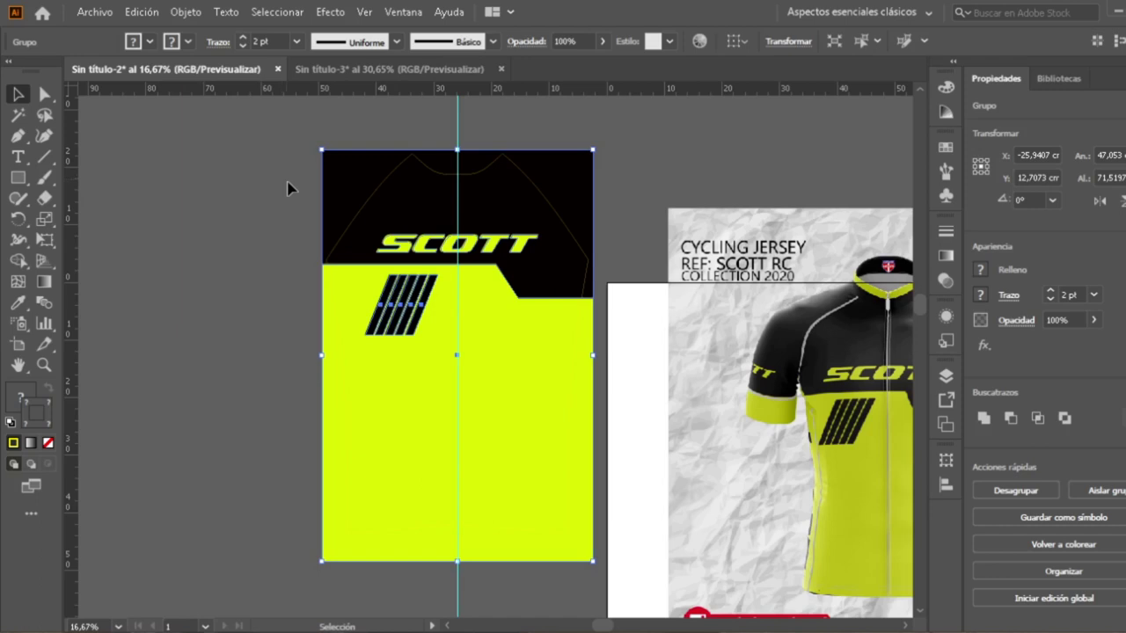
pyautogui.click(952, 380)
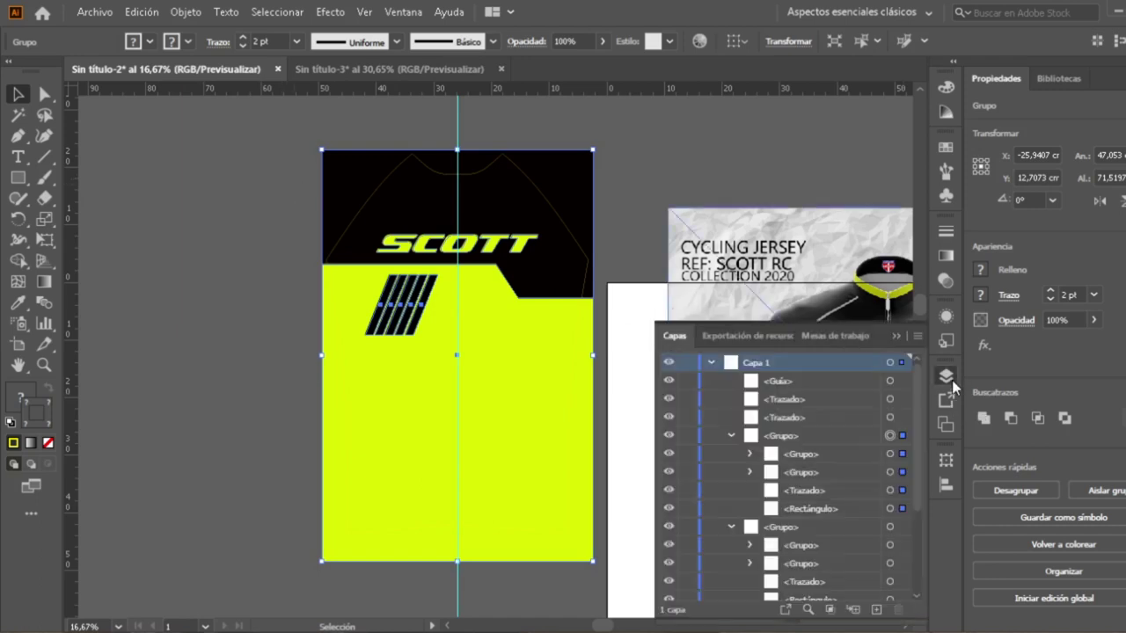
pyautogui.click(731, 435)
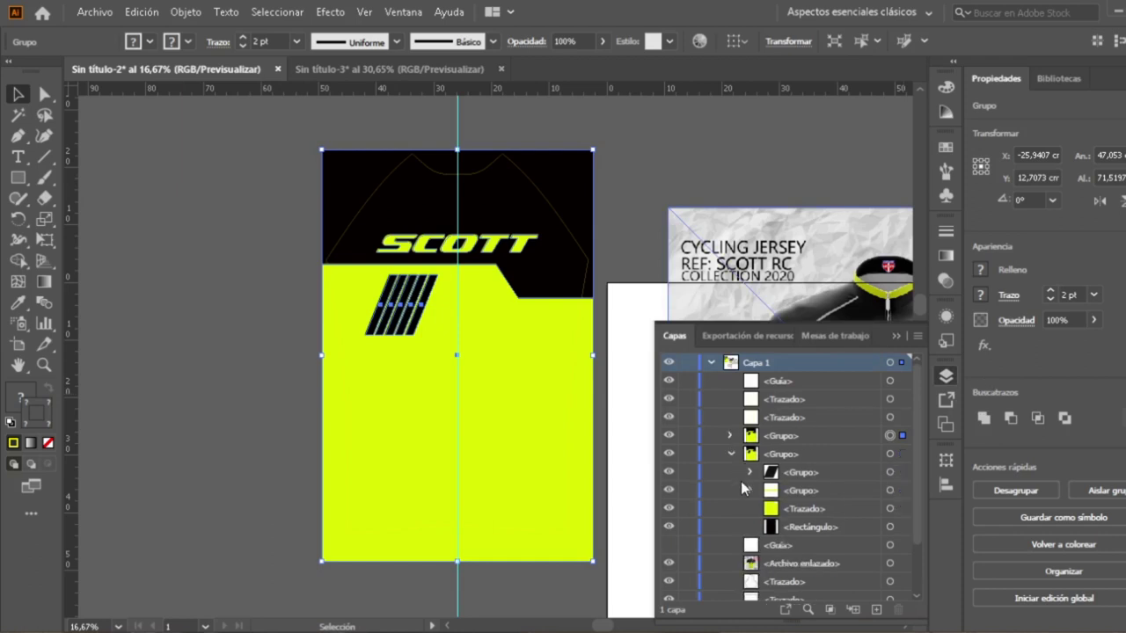
pyautogui.click(730, 454)
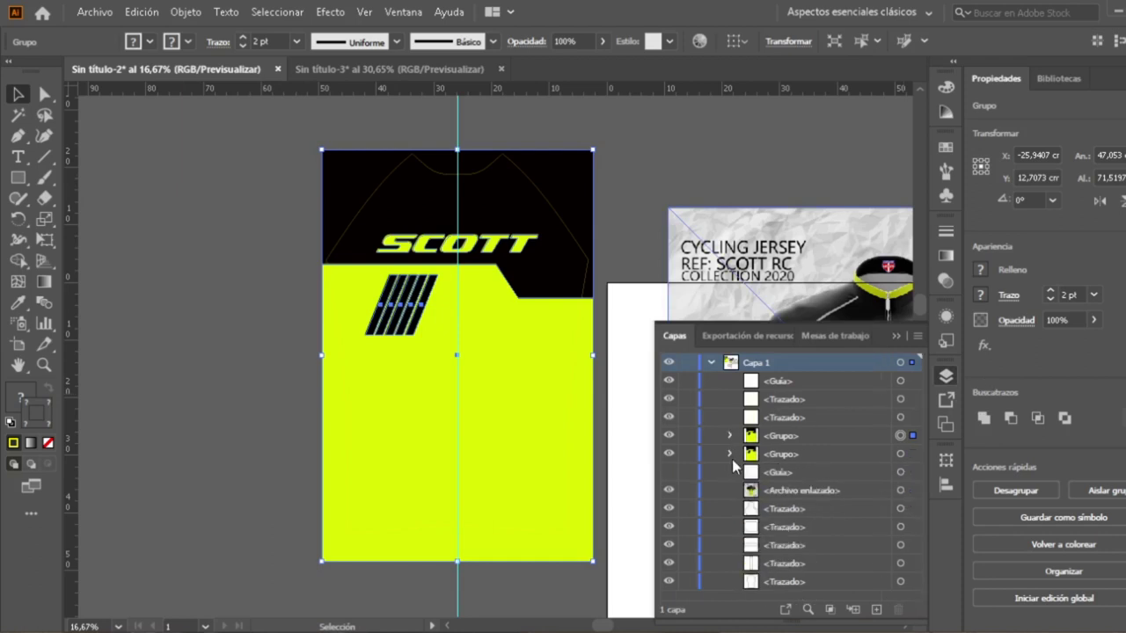
# - Create a clipping mask from the left half-front outline and the upper copy of the design group
pyautogui.click(899, 400)
pyautogui.click(900, 417)
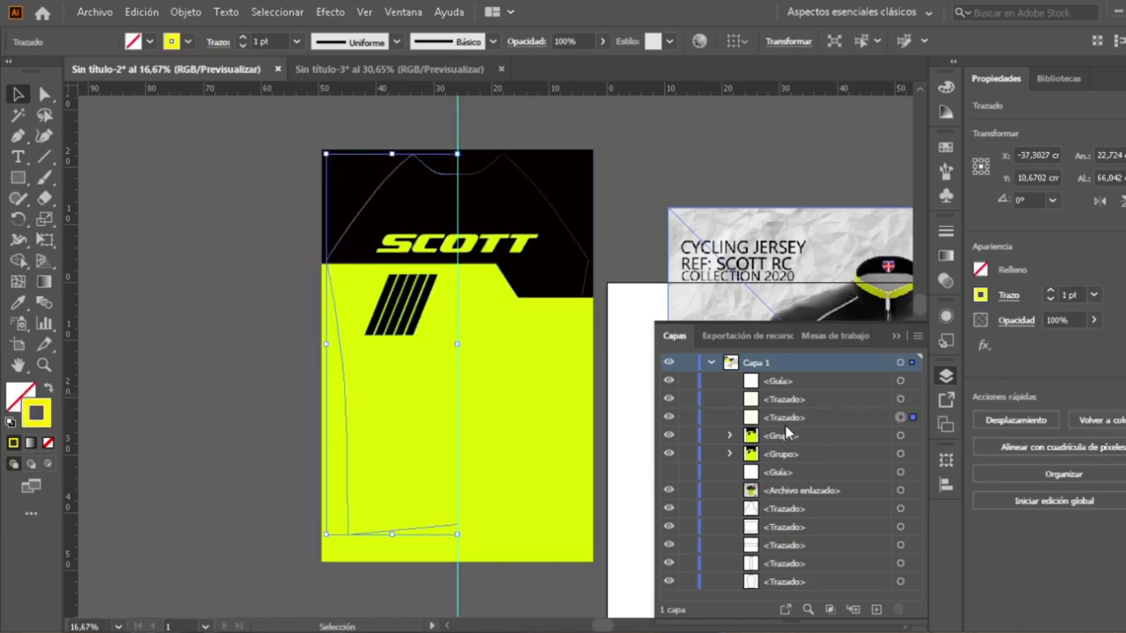
pyautogui.click(901, 436)
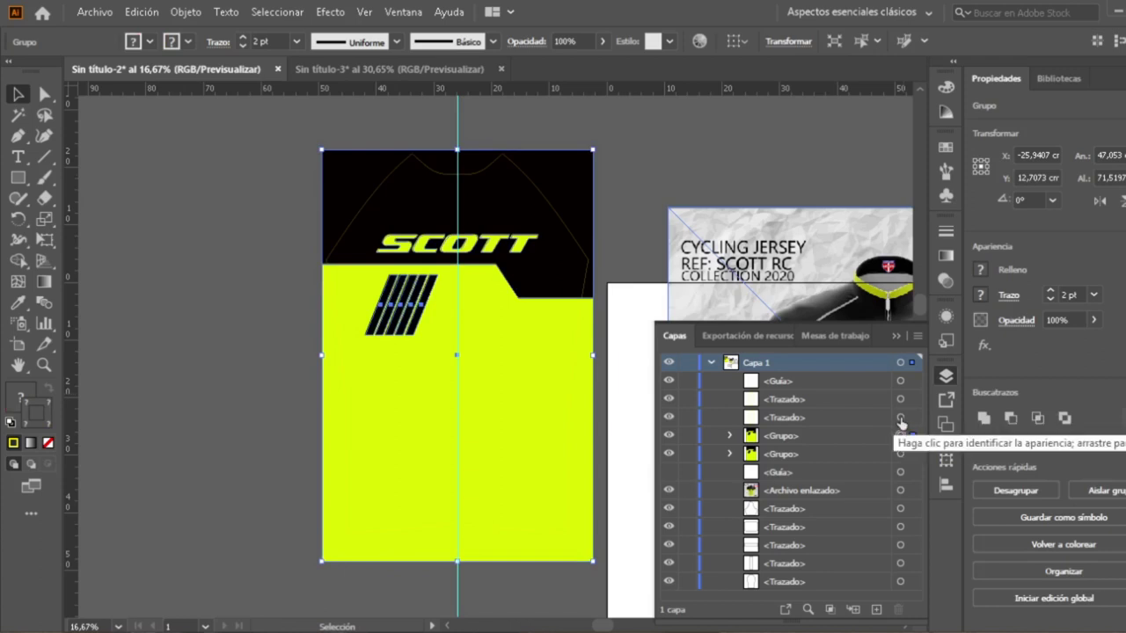
pyautogui.keyDown('shift'); pyautogui.click(900, 418); pyautogui.keyUp('shift')
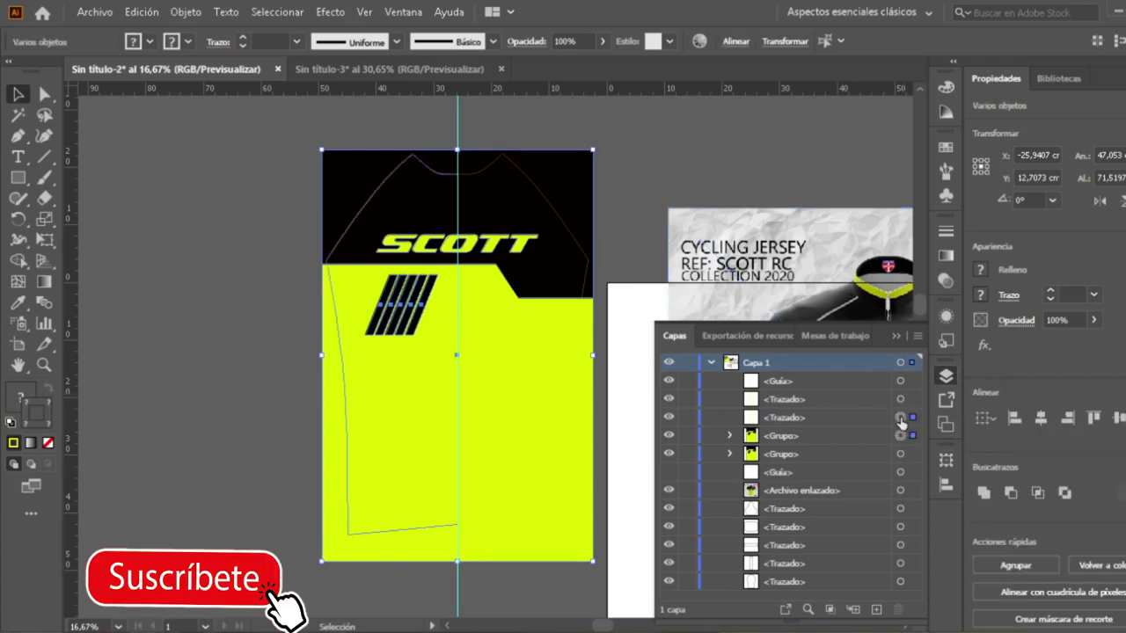
pyautogui.rightClick(384, 209)
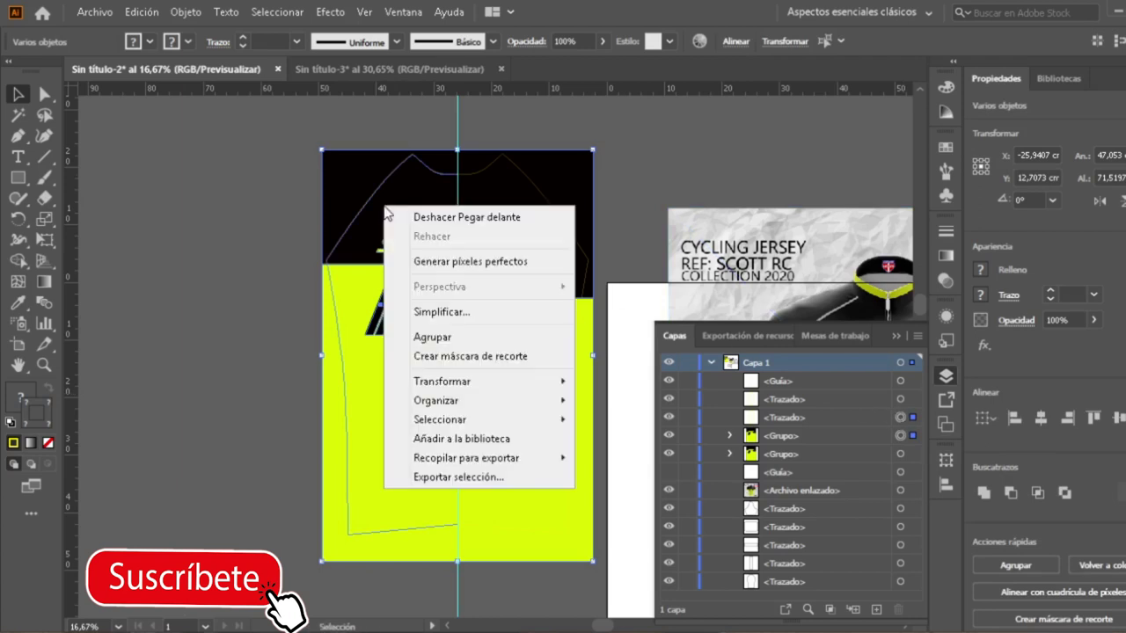
pyautogui.click(426, 354)
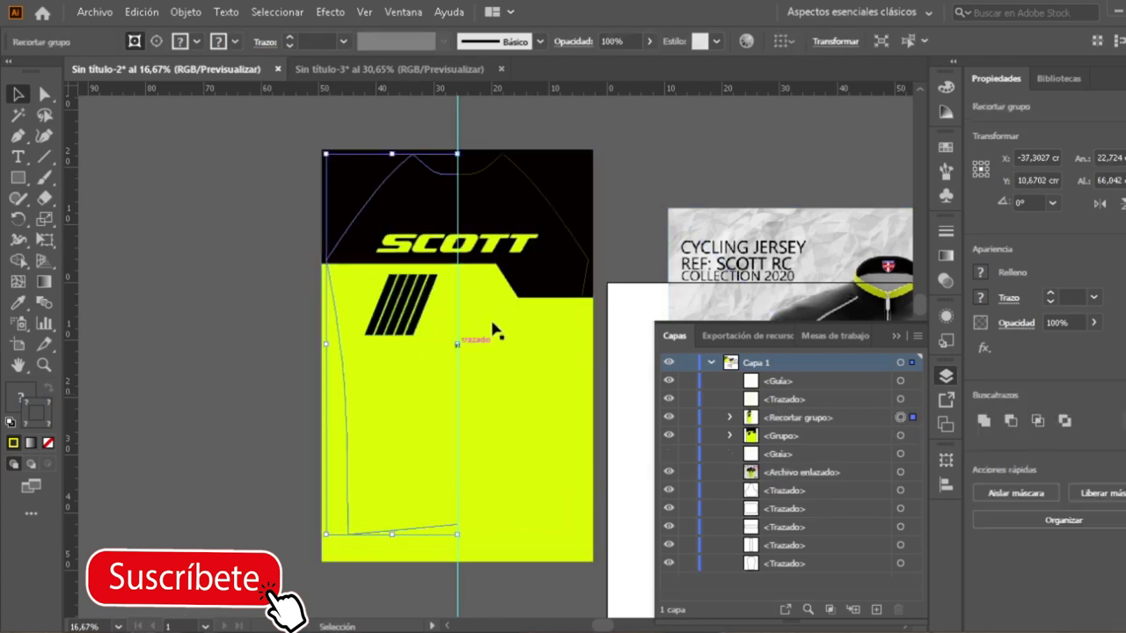
# - Try moving the clipped left front piece out beside the design, and undo that move
pyautogui.click(633, 169)
pyautogui.moveTo(413, 202); pyautogui.dragTo(237, 184)
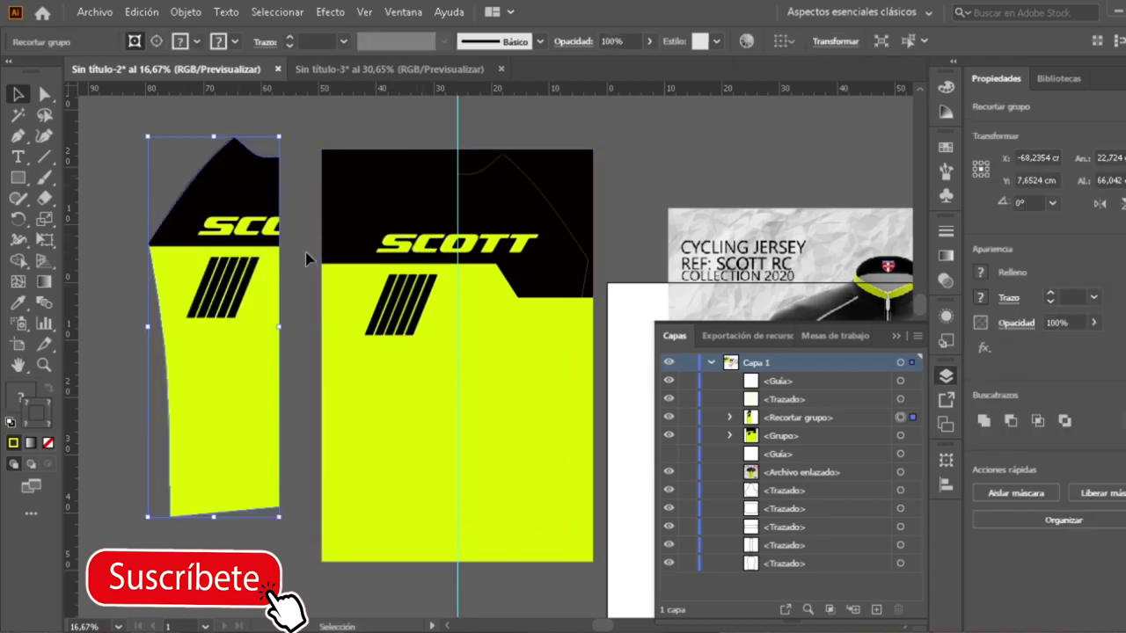
pyautogui.click(306, 252)
pyautogui.hotkey('ctrl', 'z')
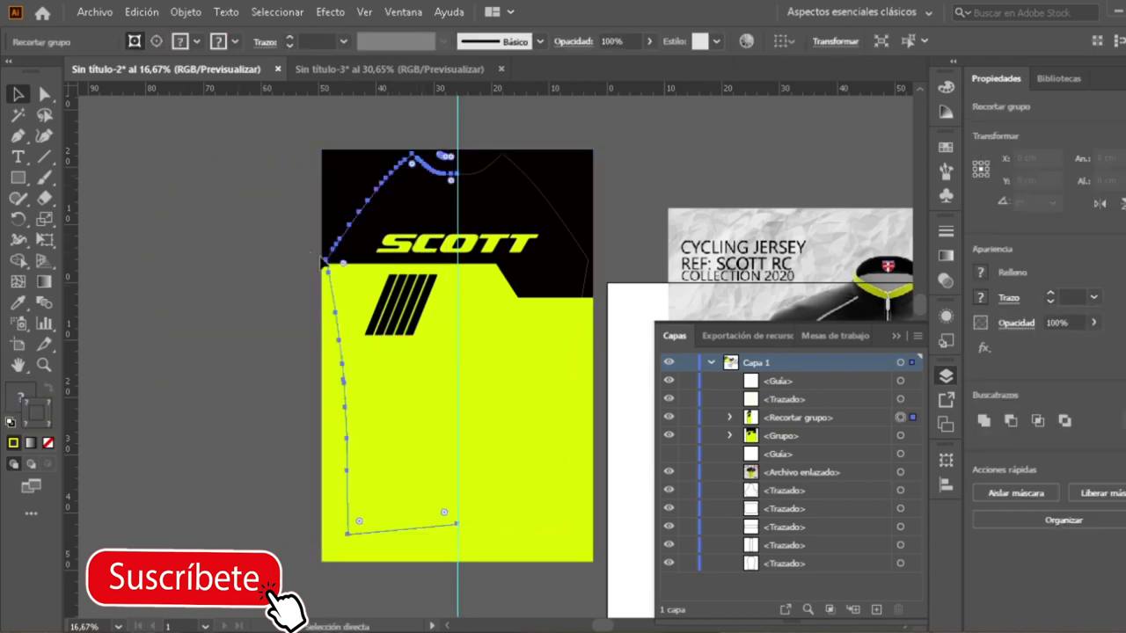
# - Bring the unclipped design group in front of the clipped left piece and create a clipping mask from it and the right half-front outline
pyautogui.click(628, 187)
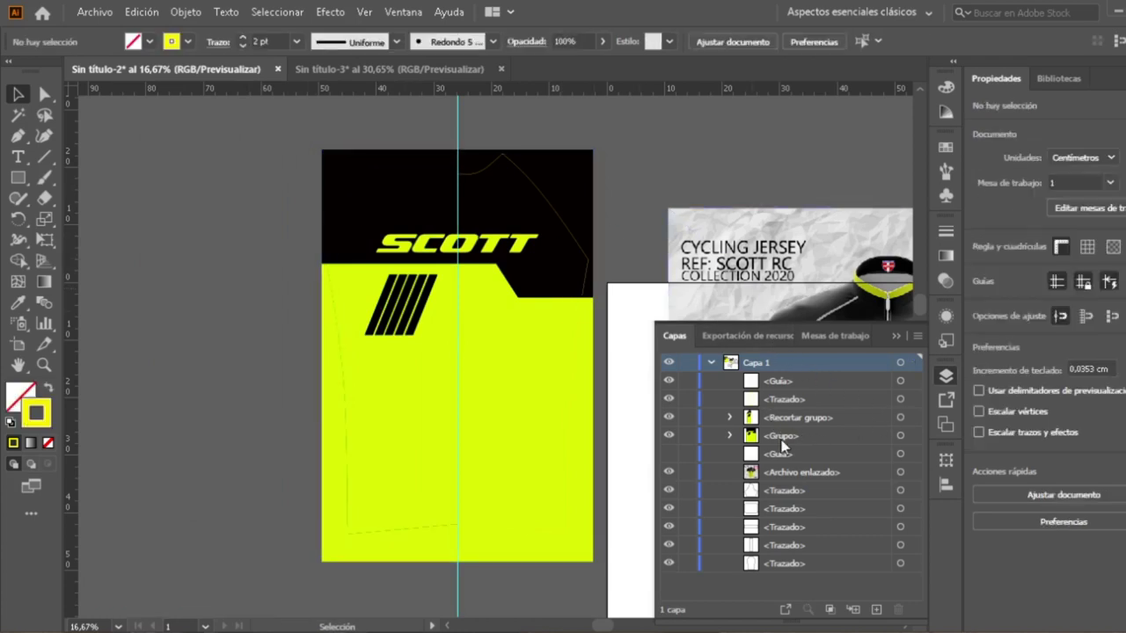
pyautogui.moveTo(786, 442); pyautogui.dragTo(781, 410)
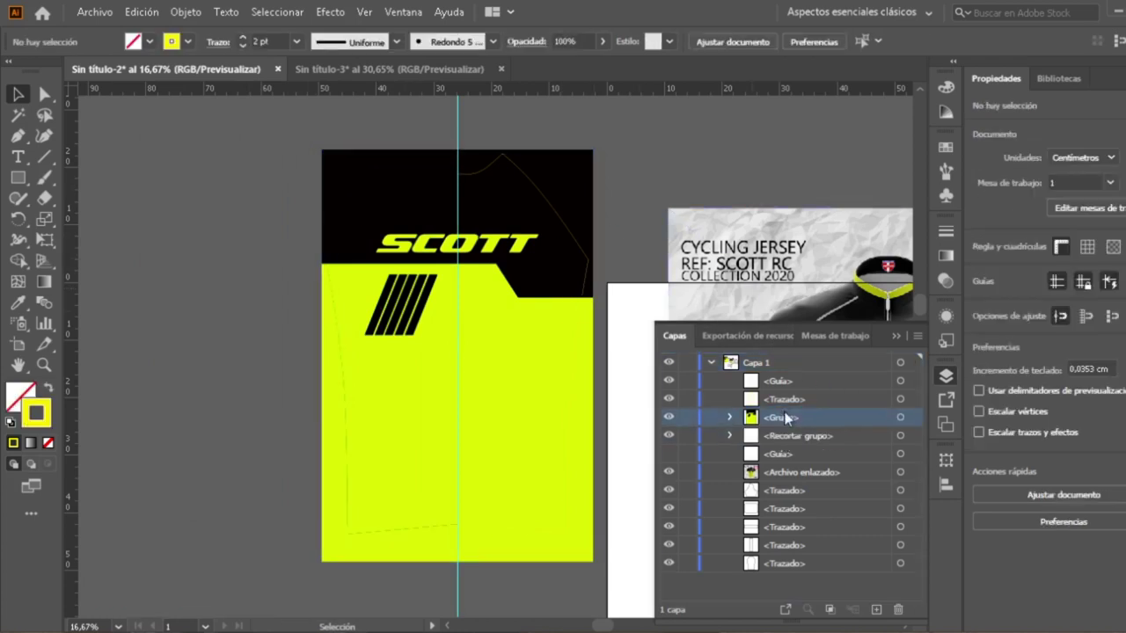
pyautogui.click(901, 400)
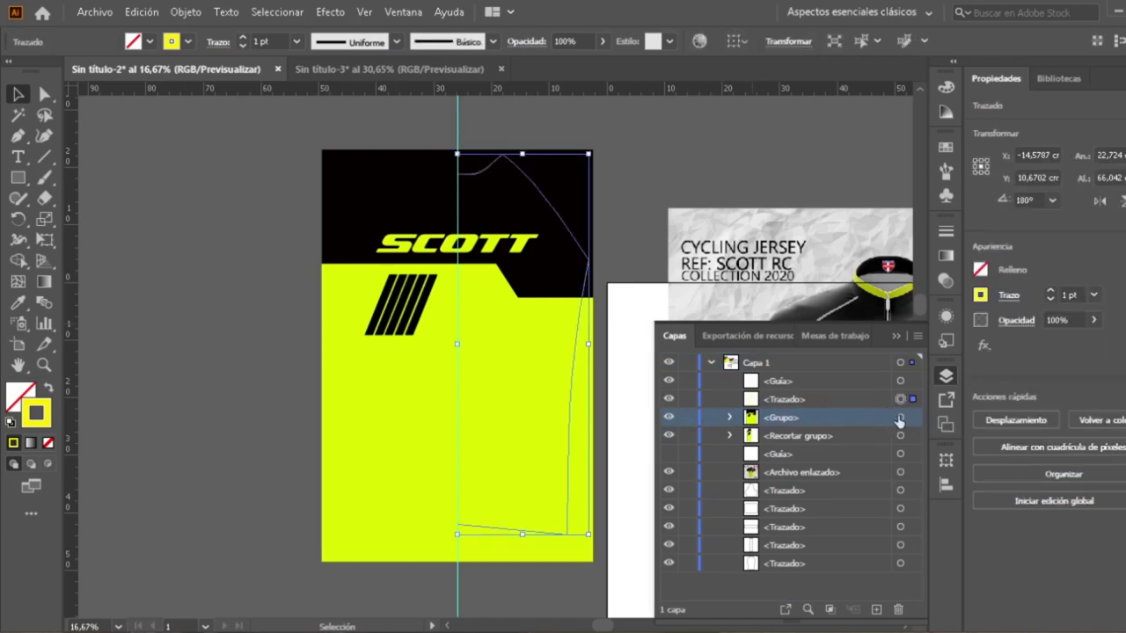
pyautogui.keyDown('shift'); pyautogui.click(901, 418); pyautogui.keyUp('shift')
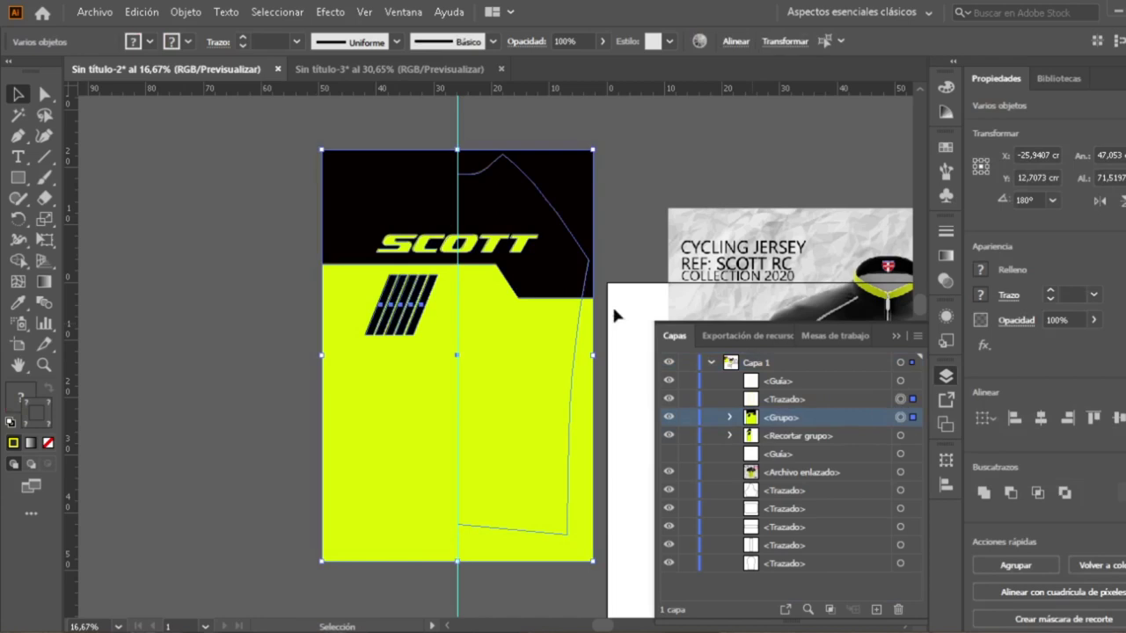
pyautogui.rightClick(522, 218)
pyautogui.click(582, 363)
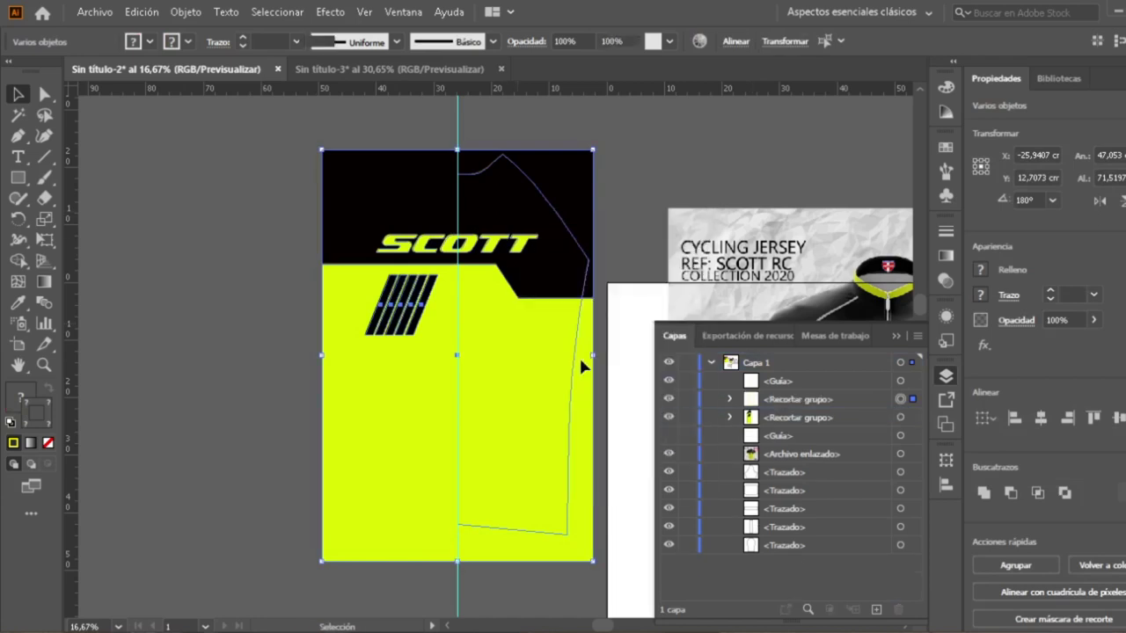
pyautogui.click(508, 112)
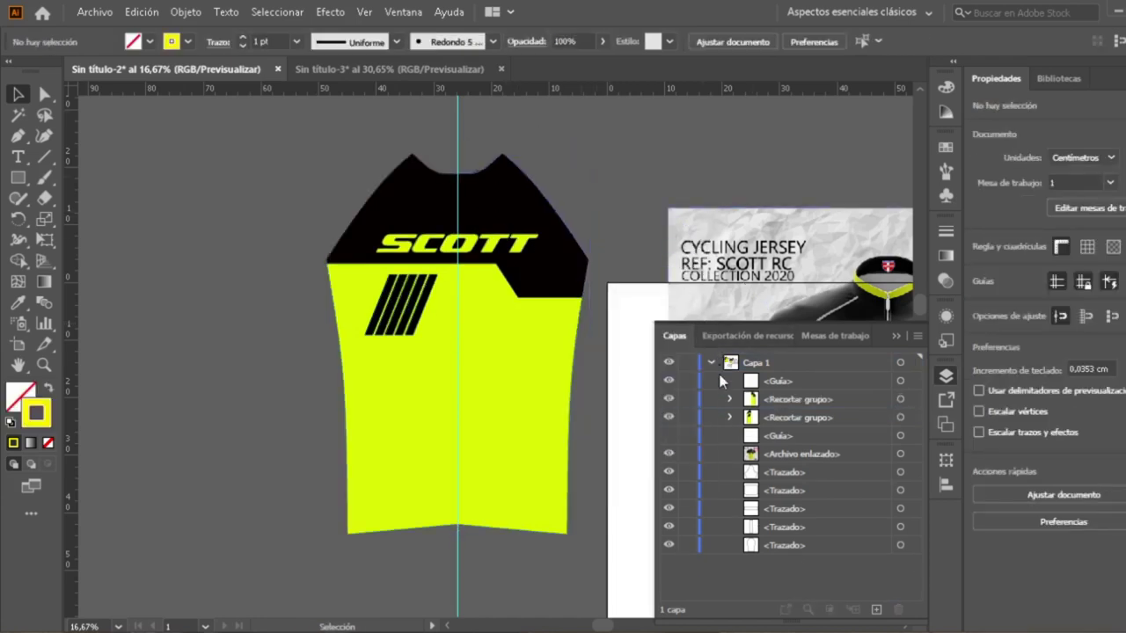
# - Hide the guides in the document
pyautogui.rightClick(603, 167)
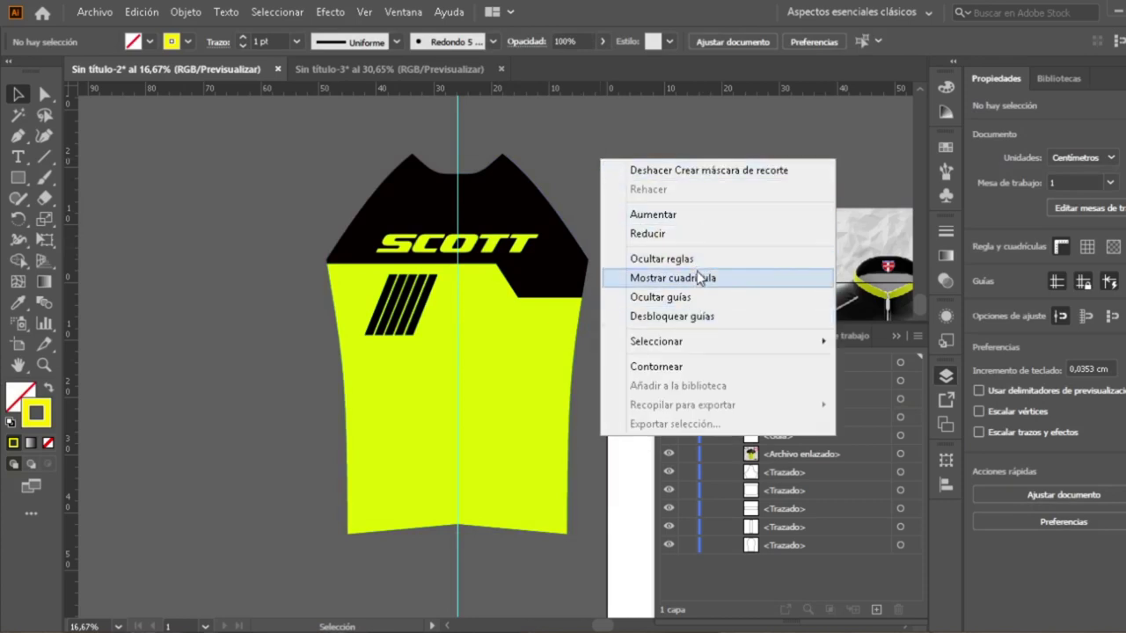
pyautogui.click(695, 297)
pyautogui.rightClick(613, 143)
pyautogui.click(558, 144)
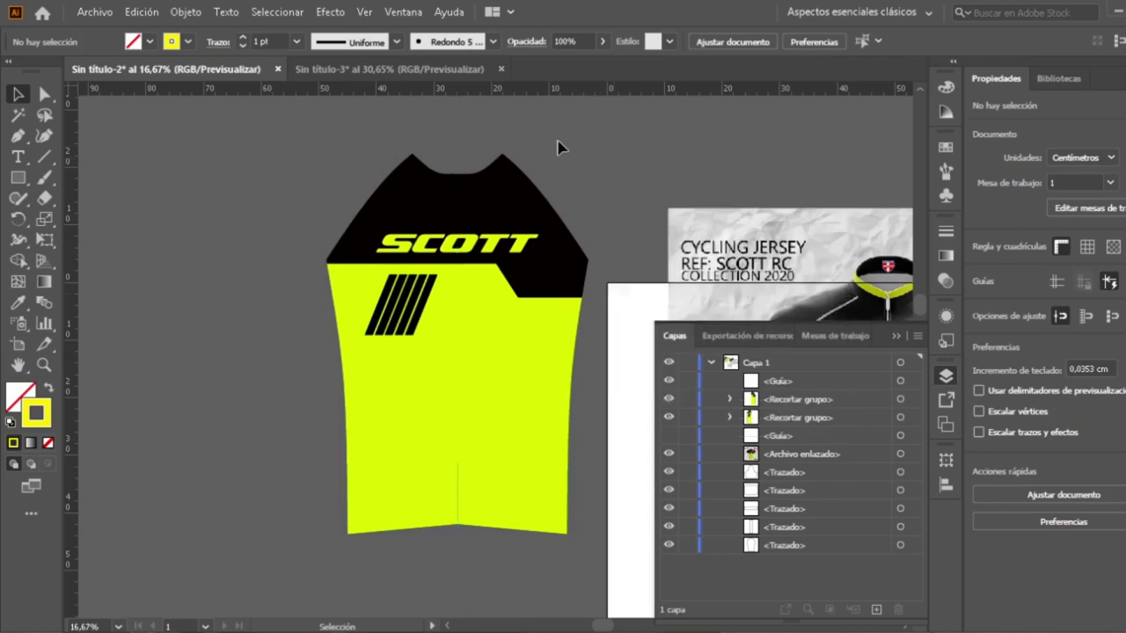
# - Collapse the layer list and compare the two clipped front pieces with the reference jersey image
pyautogui.hscroll(3, 380, 276)
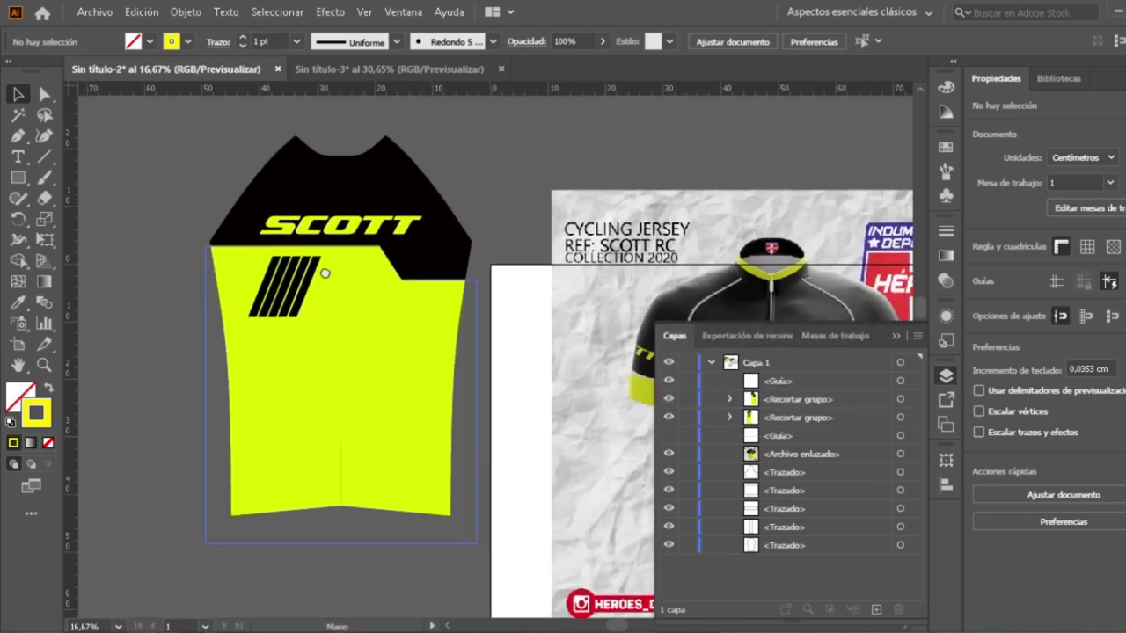
pyautogui.scroll(1, 344, 269)
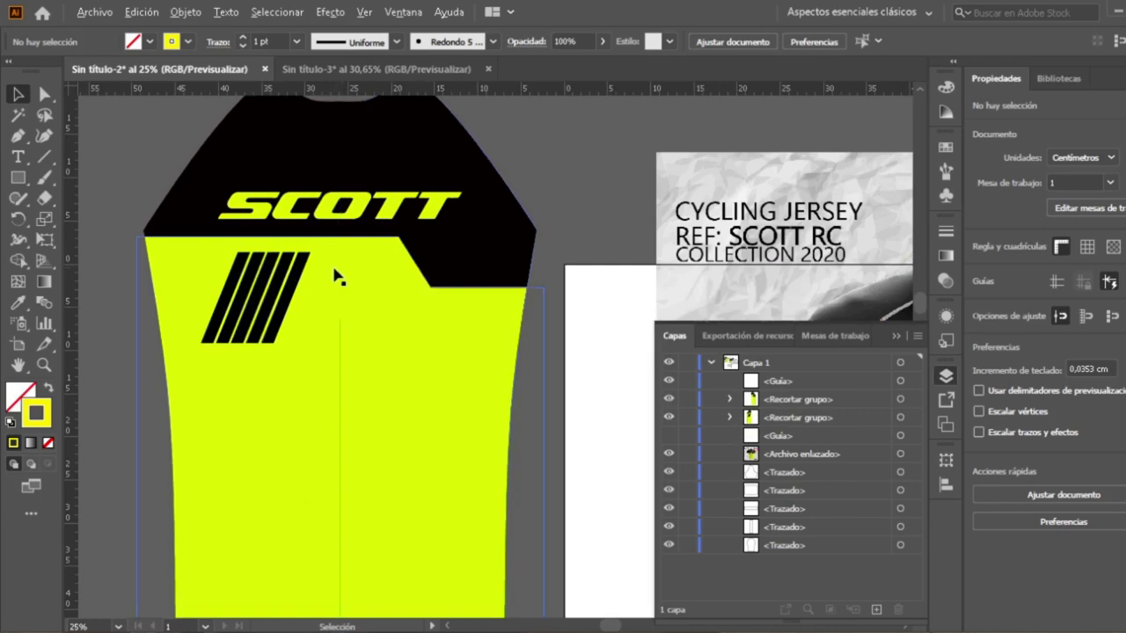
pyautogui.scroll(-1, 337, 276)
pyautogui.moveTo(353, 267); pyautogui.dragTo(363, 276)
pyautogui.scroll(1, 373, 279)
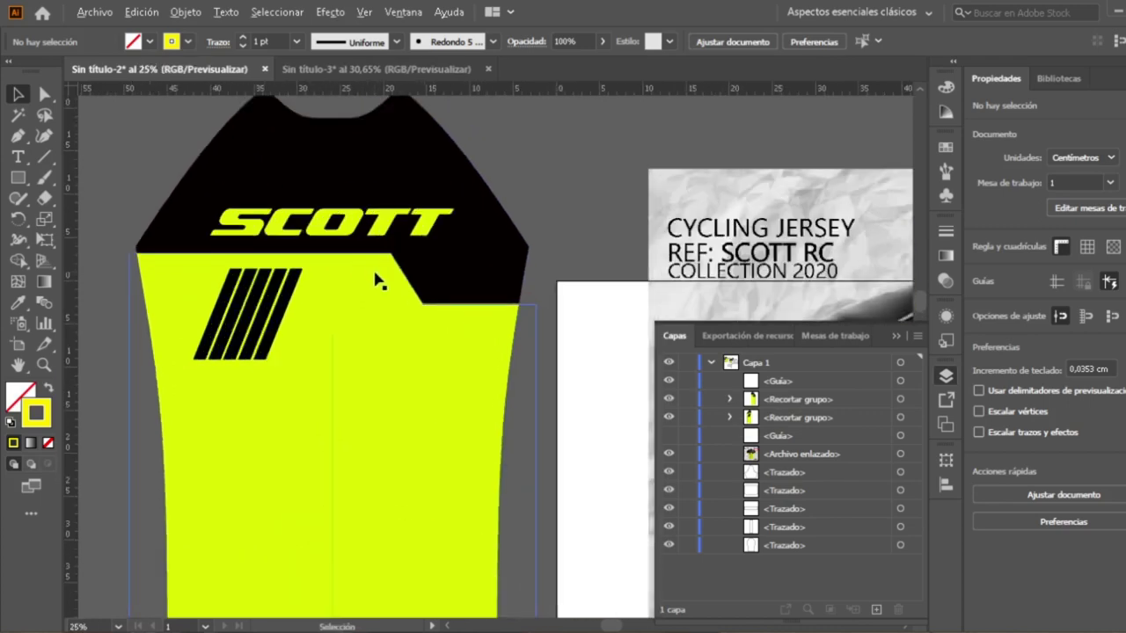
pyautogui.scroll(-1, 372, 281)
pyautogui.click(895, 335)
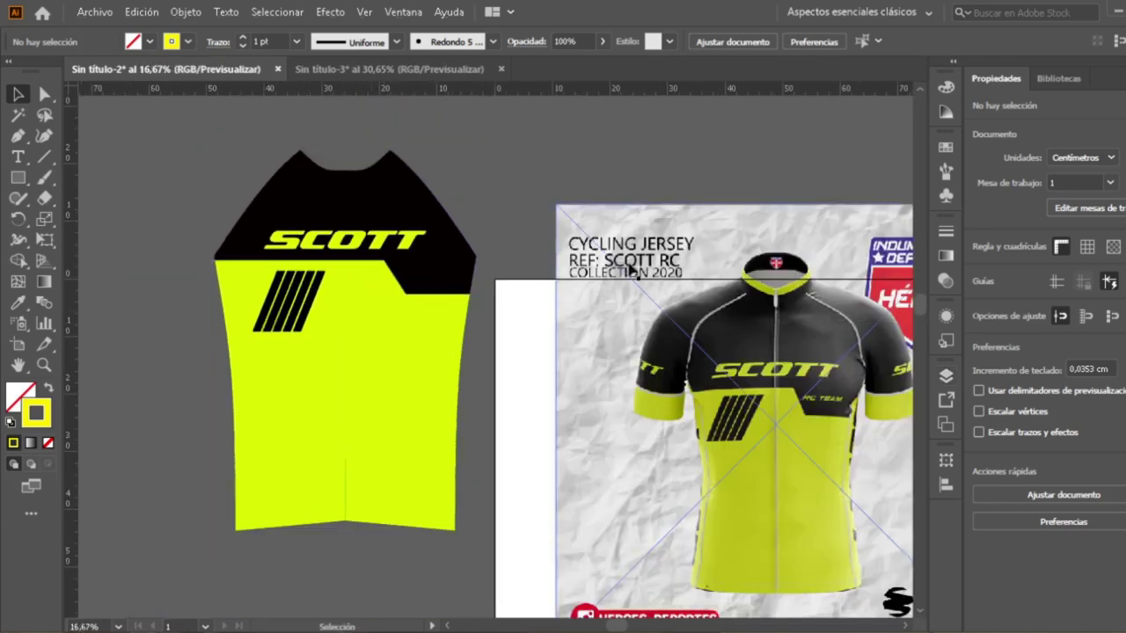
pyautogui.scroll(-1, 493, 283)
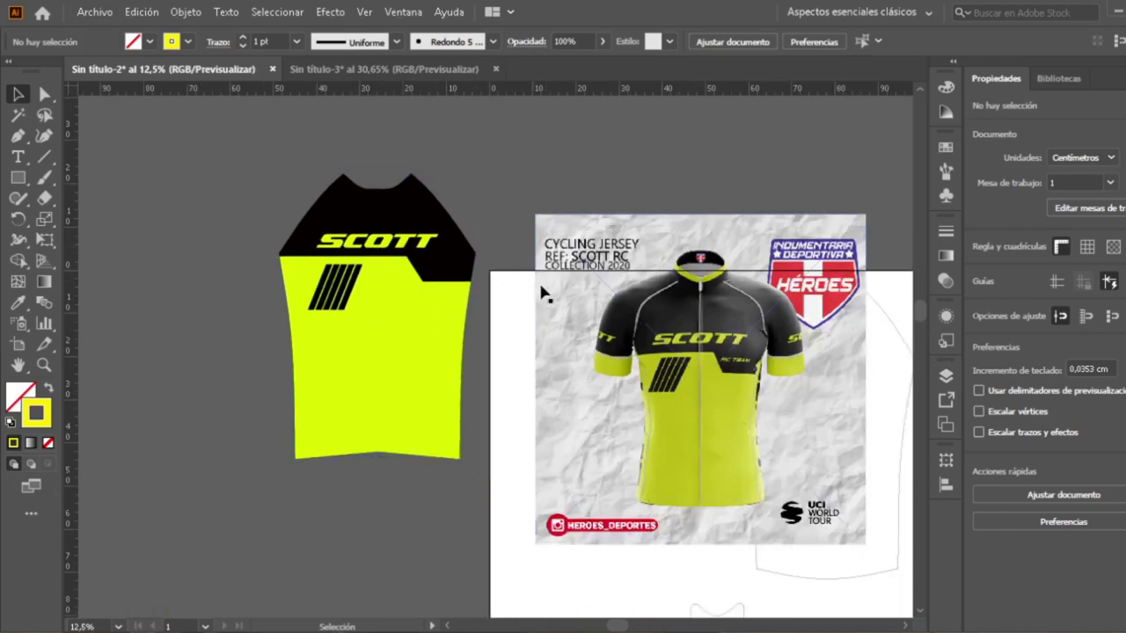
# - Move the reference image farther from the front pieces and pull the right half-front away from the left half
pyautogui.moveTo(482, 306); pyautogui.dragTo(679, 211)
pyautogui.moveTo(284, 203); pyautogui.dragTo(337, 189)
pyautogui.hscroll(-2, 337, 187)
pyautogui.scroll(1, 337, 186)
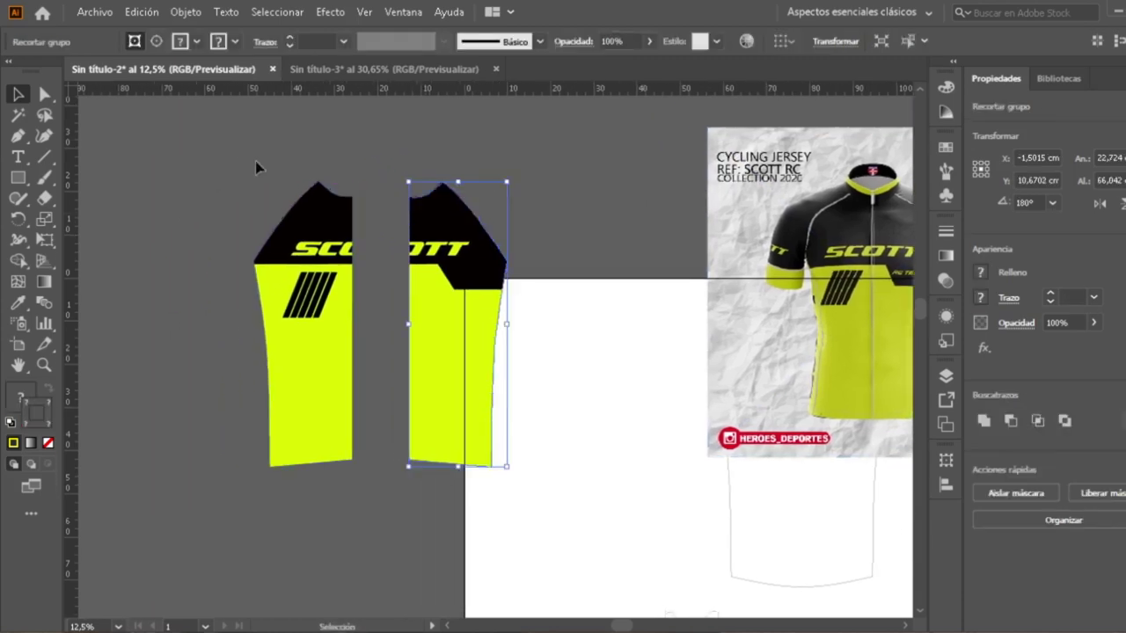
# - Bring the right half-front back against the left half so the SCOTT lettering joins up
pyautogui.click(256, 168)
pyautogui.moveTo(430, 229); pyautogui.dragTo(482, 268)
pyautogui.click(491, 219)
pyautogui.scroll(1, 427, 259)
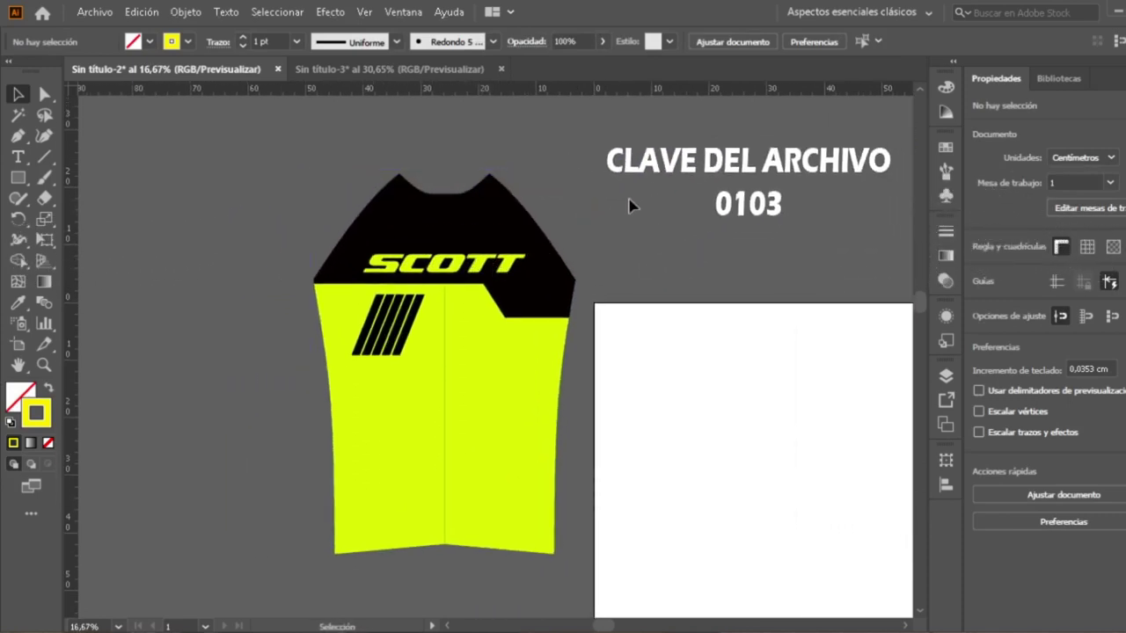
# - Pull the right half-front away from the left half once more and move it back level with it
pyautogui.moveTo(497, 231); pyautogui.dragTo(614, 251)
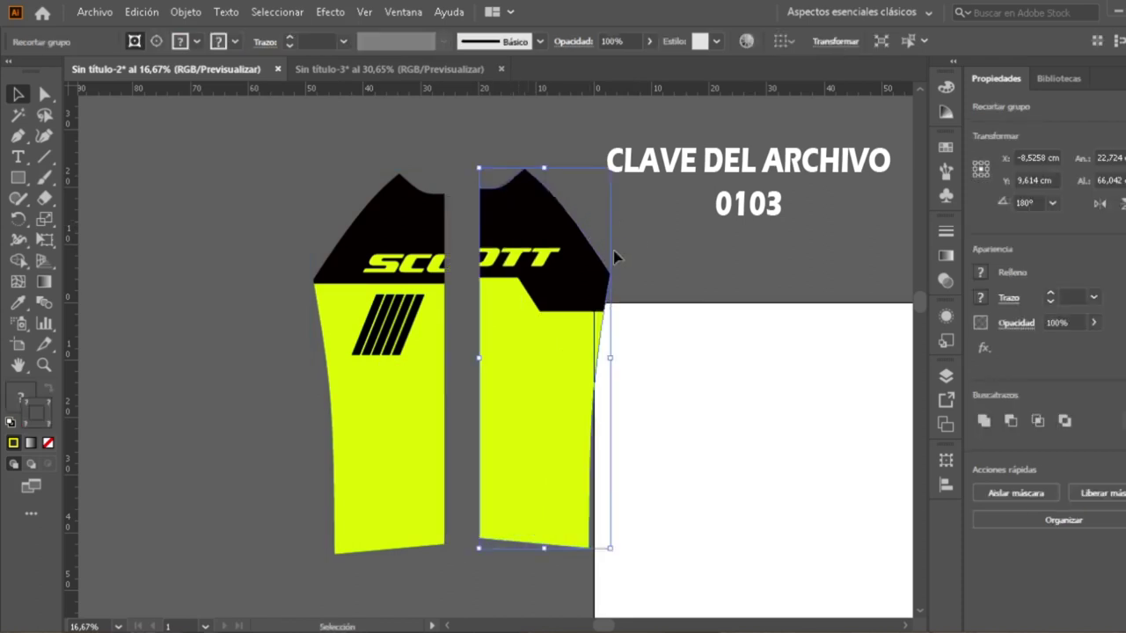
pyautogui.scroll(-1, 614, 250)
pyautogui.moveTo(691, 239); pyautogui.dragTo(573, 258)
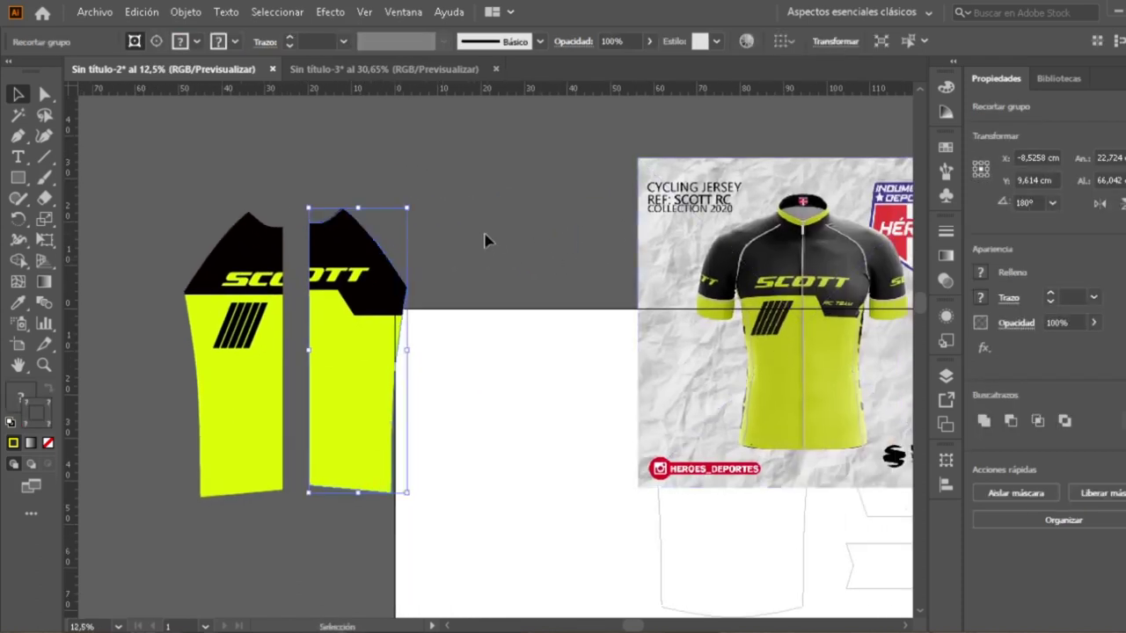
pyautogui.click(436, 244)
pyautogui.moveTo(372, 251); pyautogui.dragTo(341, 266)
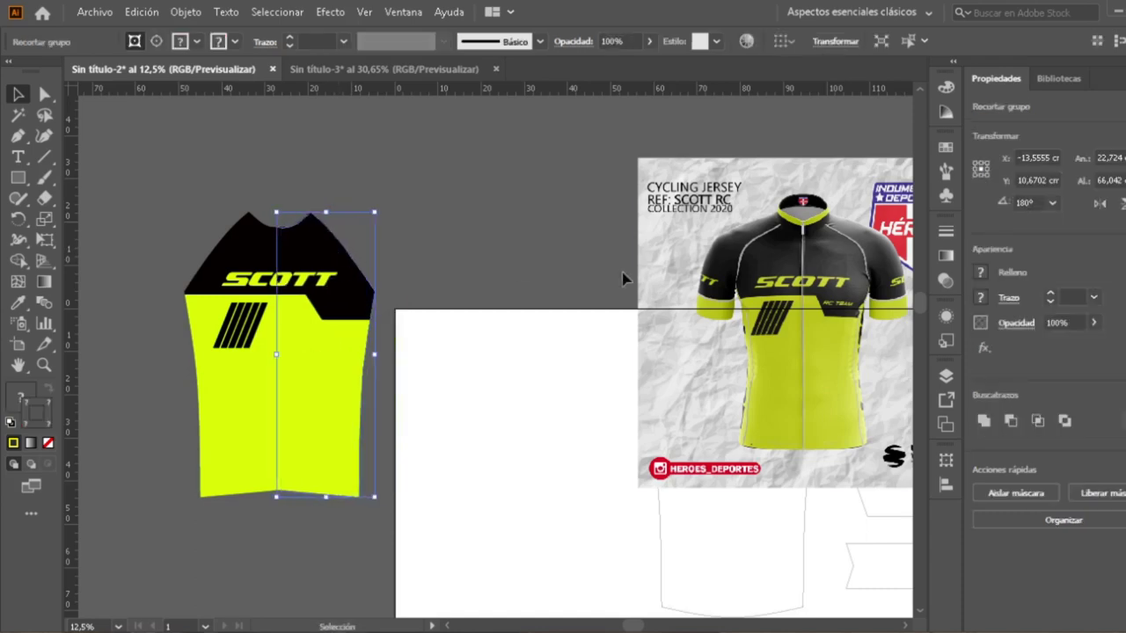
# - Place the reference image right beside the front pieces and separate the right half-front from the left half by a gap of about 1.6 cm
pyautogui.moveTo(809, 260); pyautogui.dragTo(549, 262)
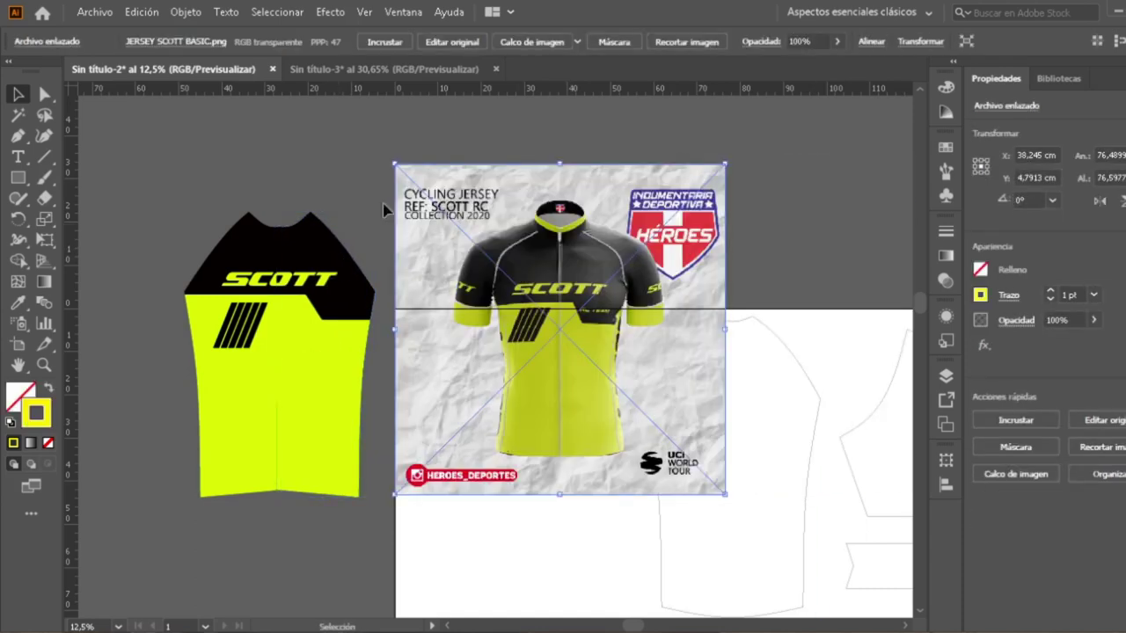
pyautogui.moveTo(341, 268); pyautogui.dragTo(347, 268)
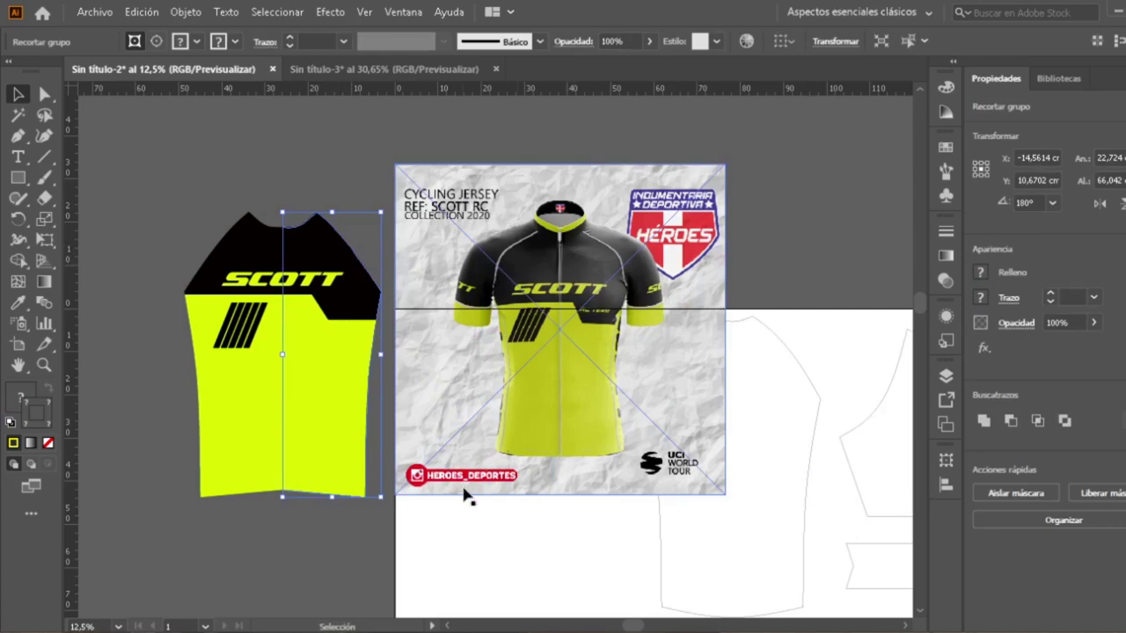
pyautogui.scroll(3, 466, 493)
pyautogui.scroll(-3, 434, 473)
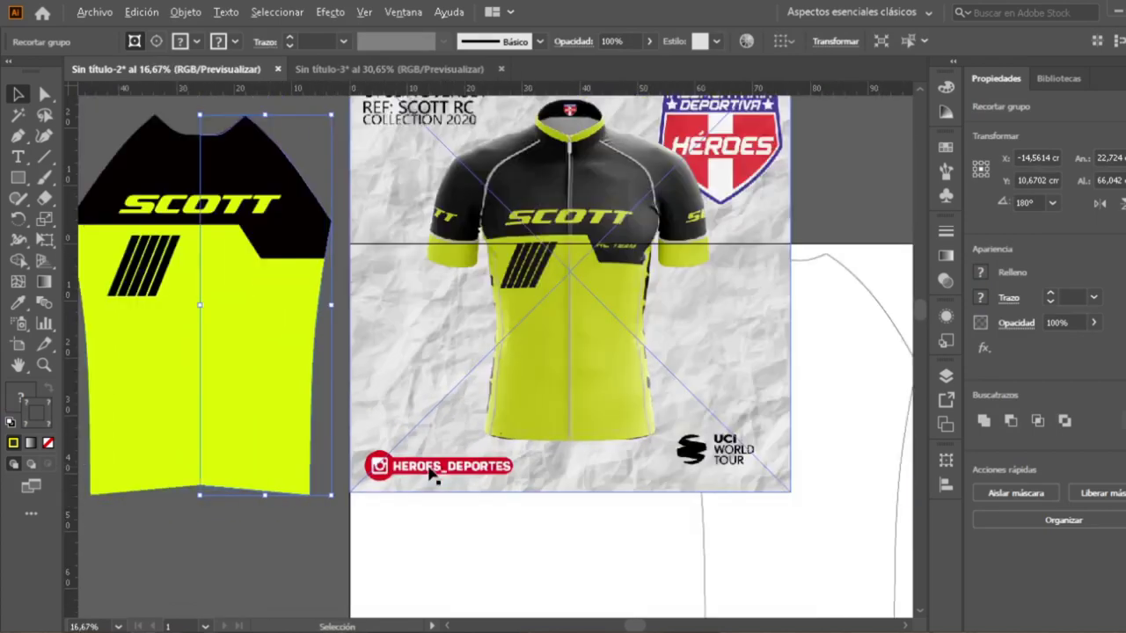
pyautogui.moveTo(326, 294); pyautogui.dragTo(344, 287)
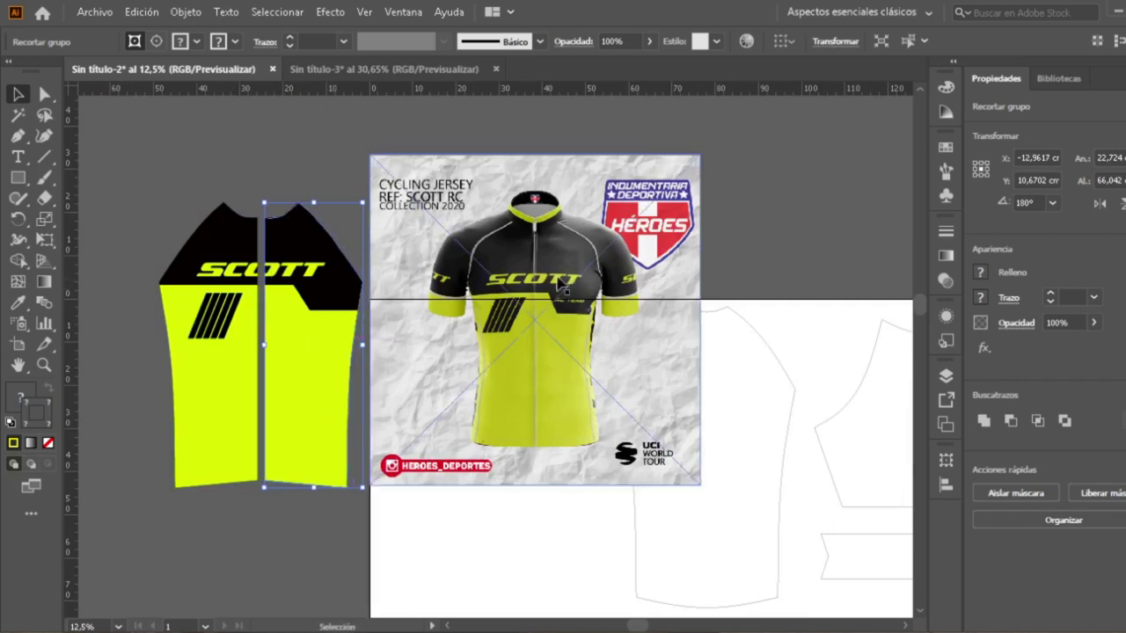